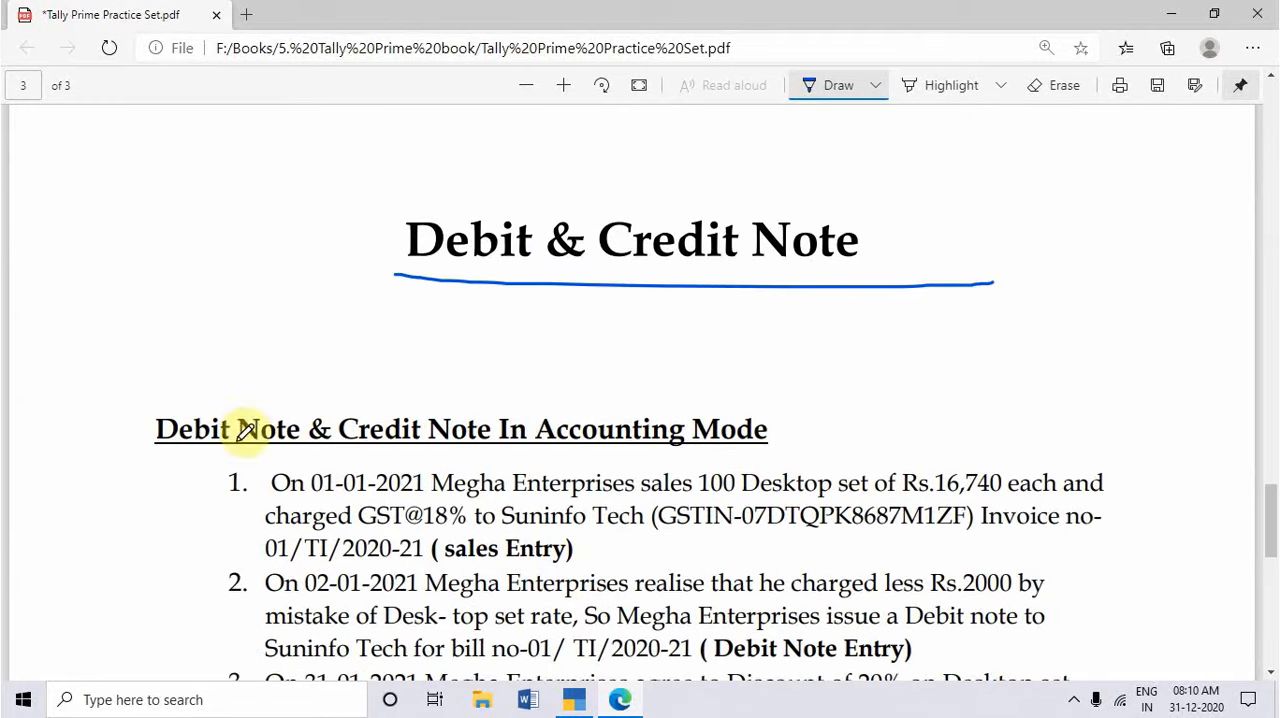
Step: Underline the Accounting Mode heading and the first exercise's date, desktop sale, GST, party and invoice number, and tick its sales entry
scroll(562, 420, down, 2)
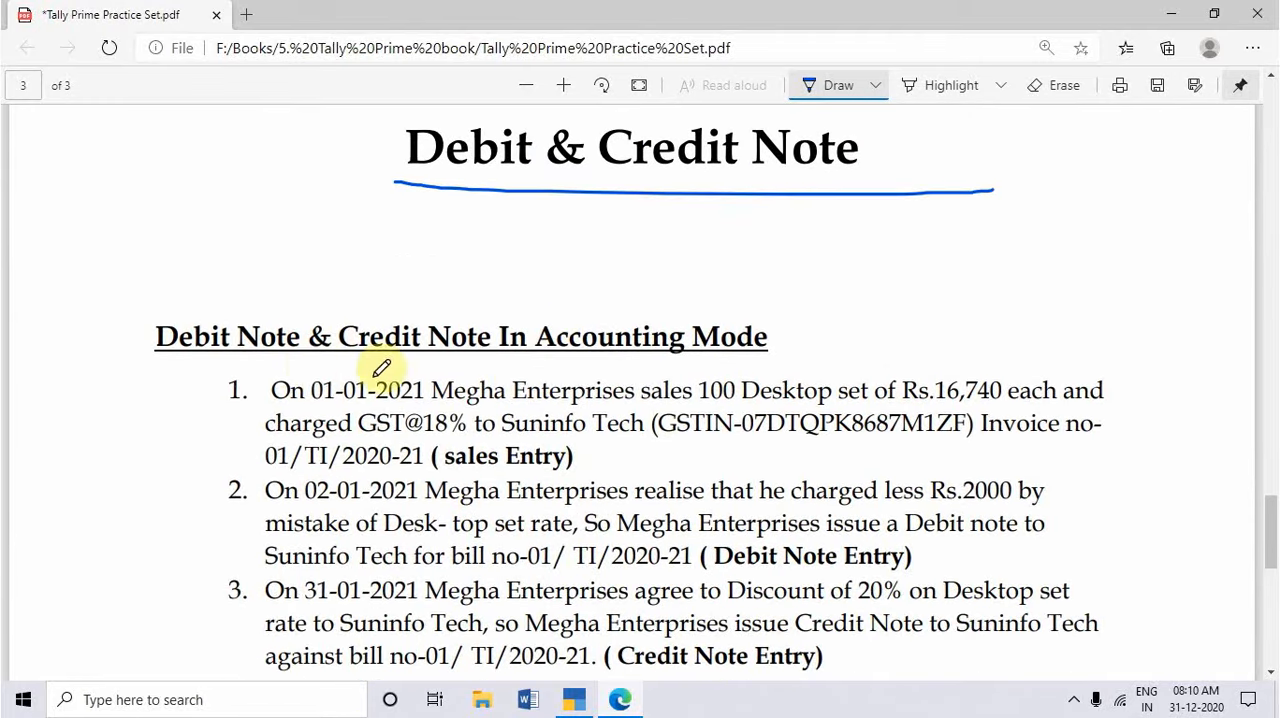
drag(217, 364, 780, 368)
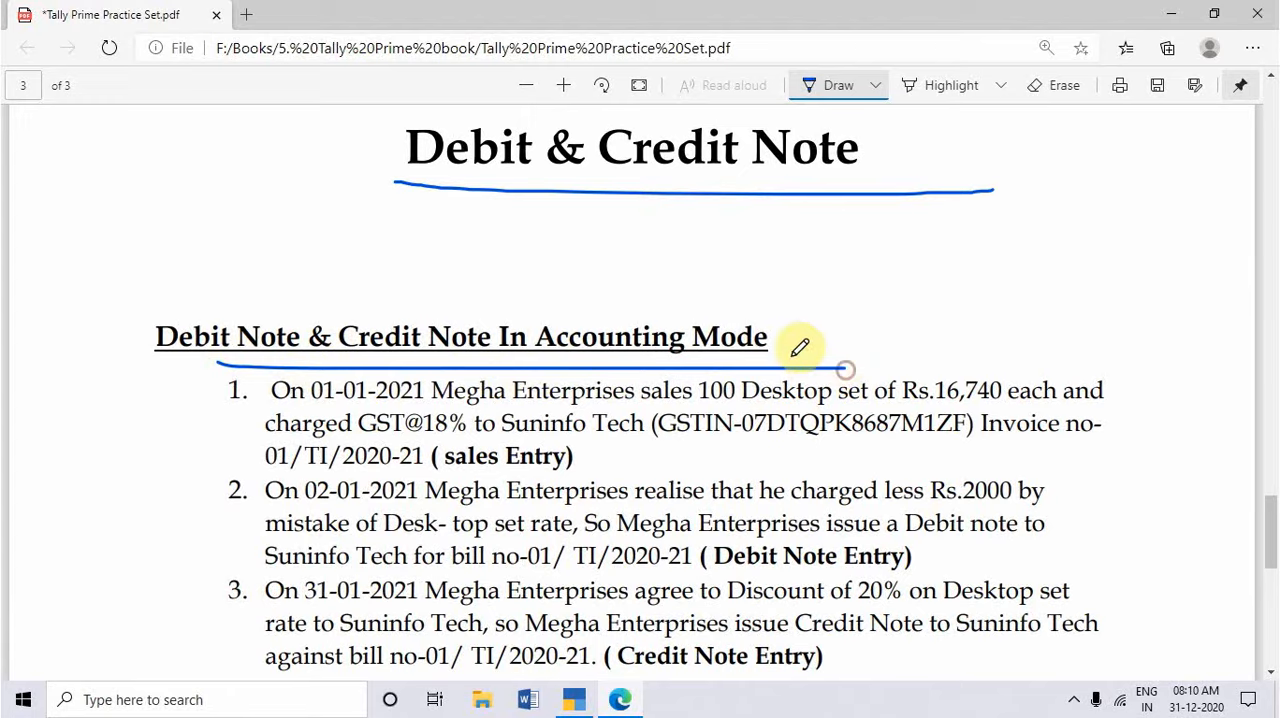
scroll(700, 335, down, 2)
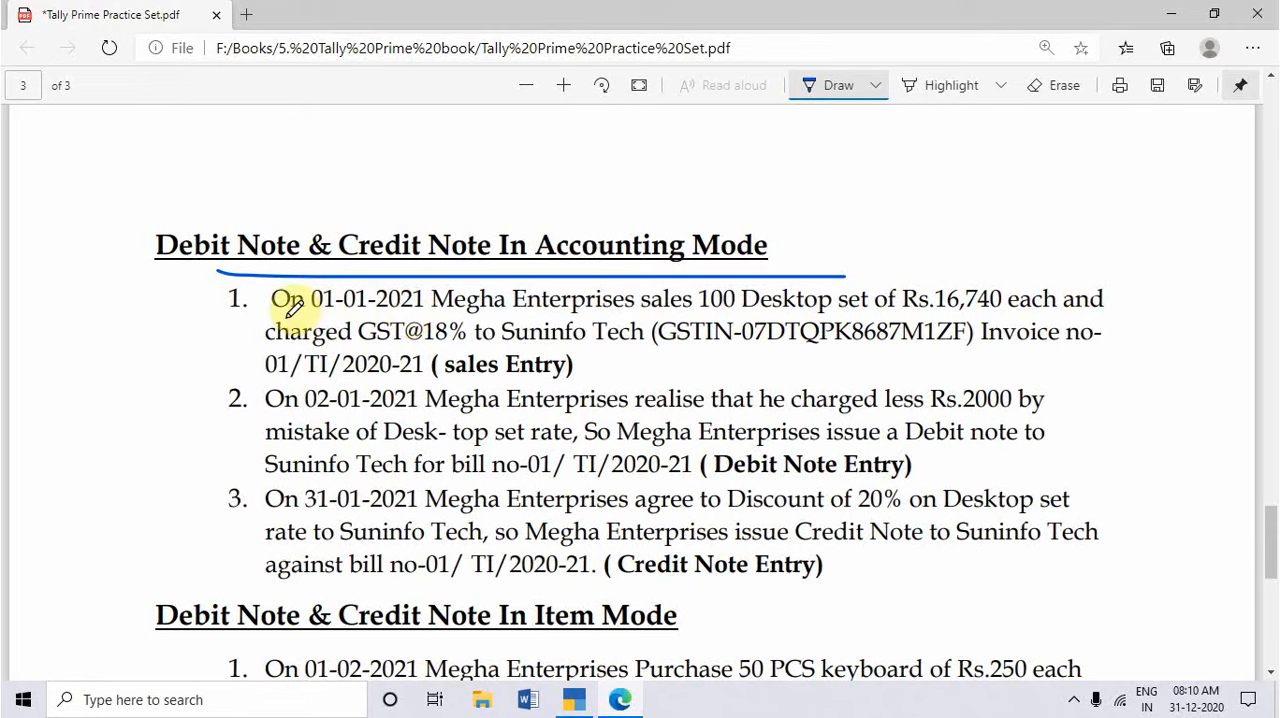
drag(272, 317, 966, 316)
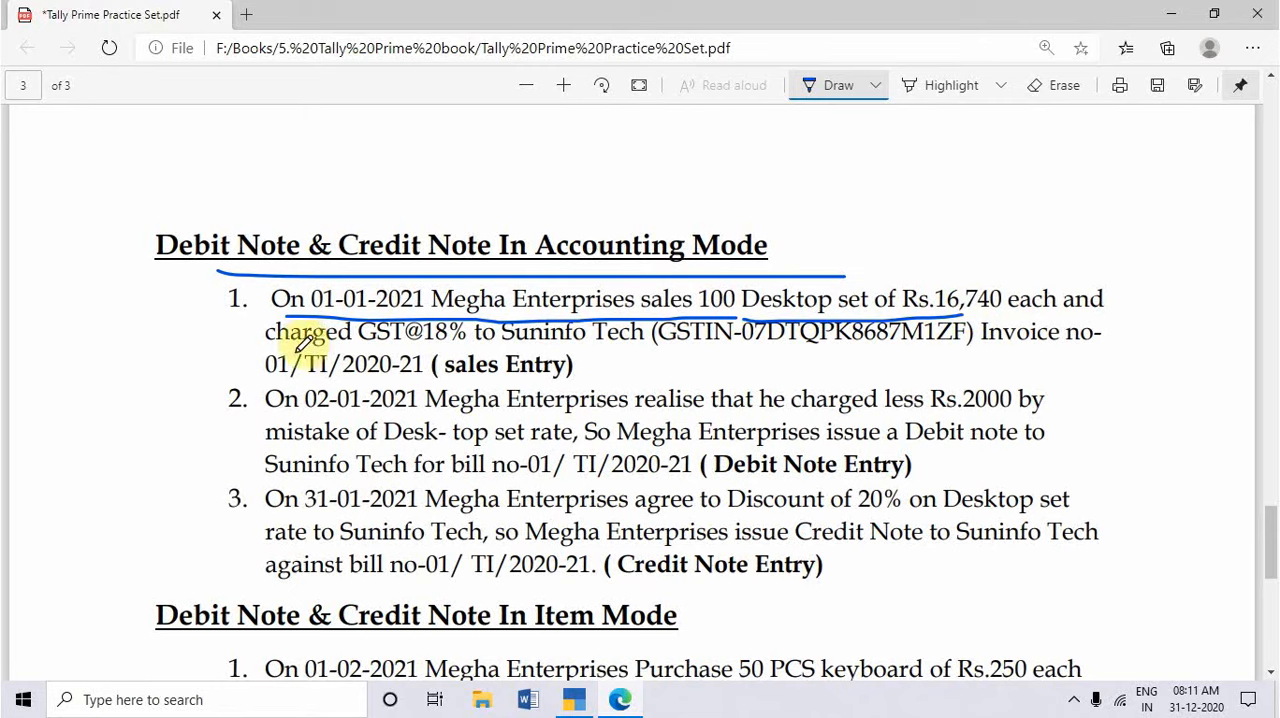
drag(296, 350, 515, 348)
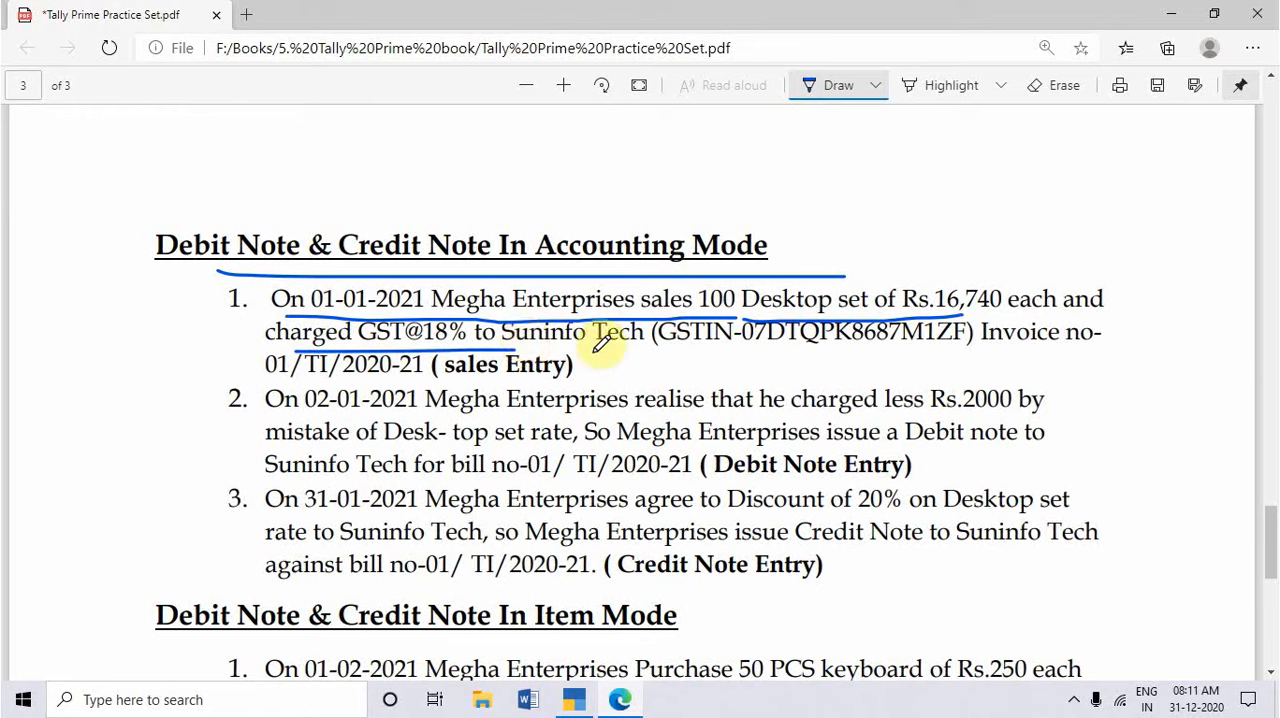
drag(515, 347, 645, 344)
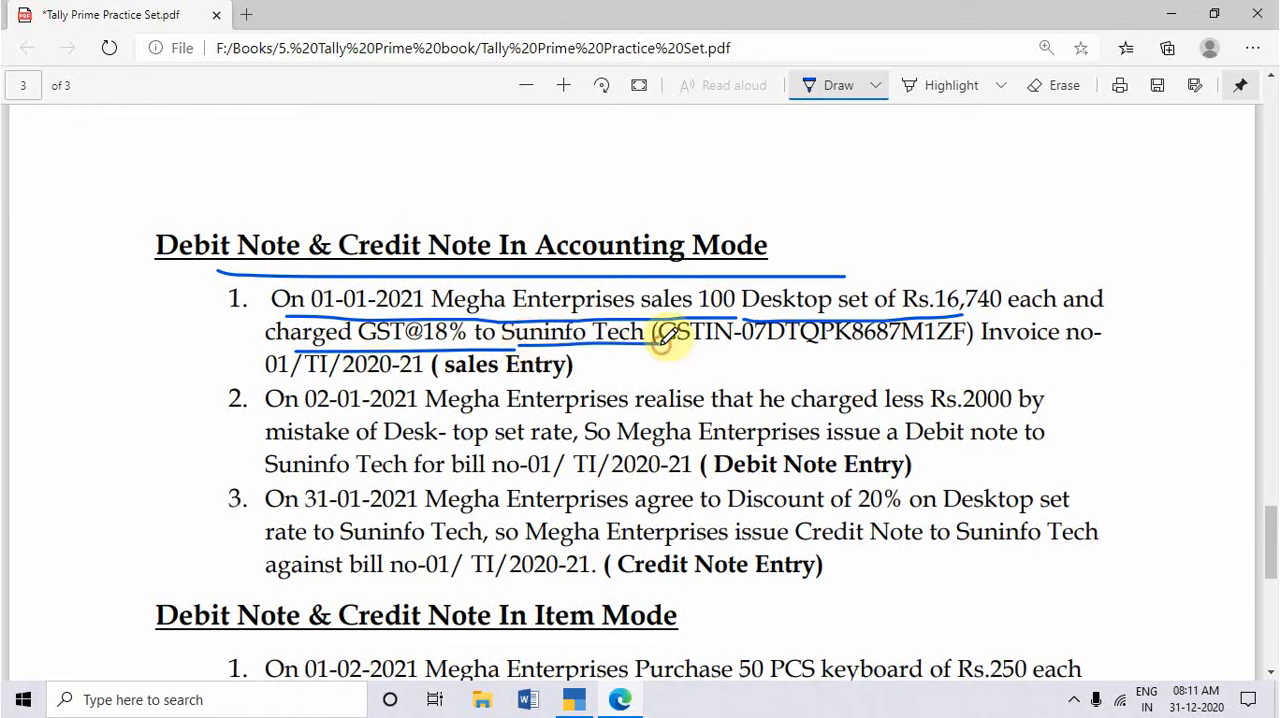
drag(1010, 347, 1108, 345)
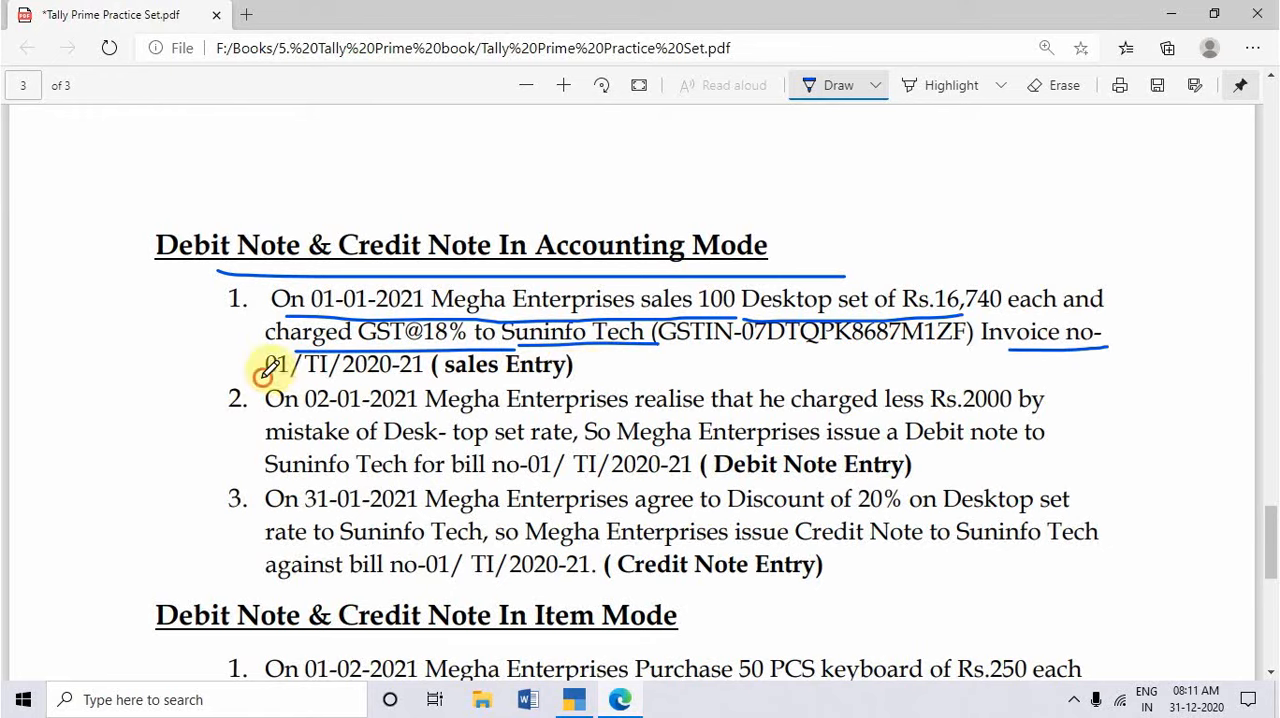
drag(263, 373, 422, 371)
drag(578, 376, 645, 350)
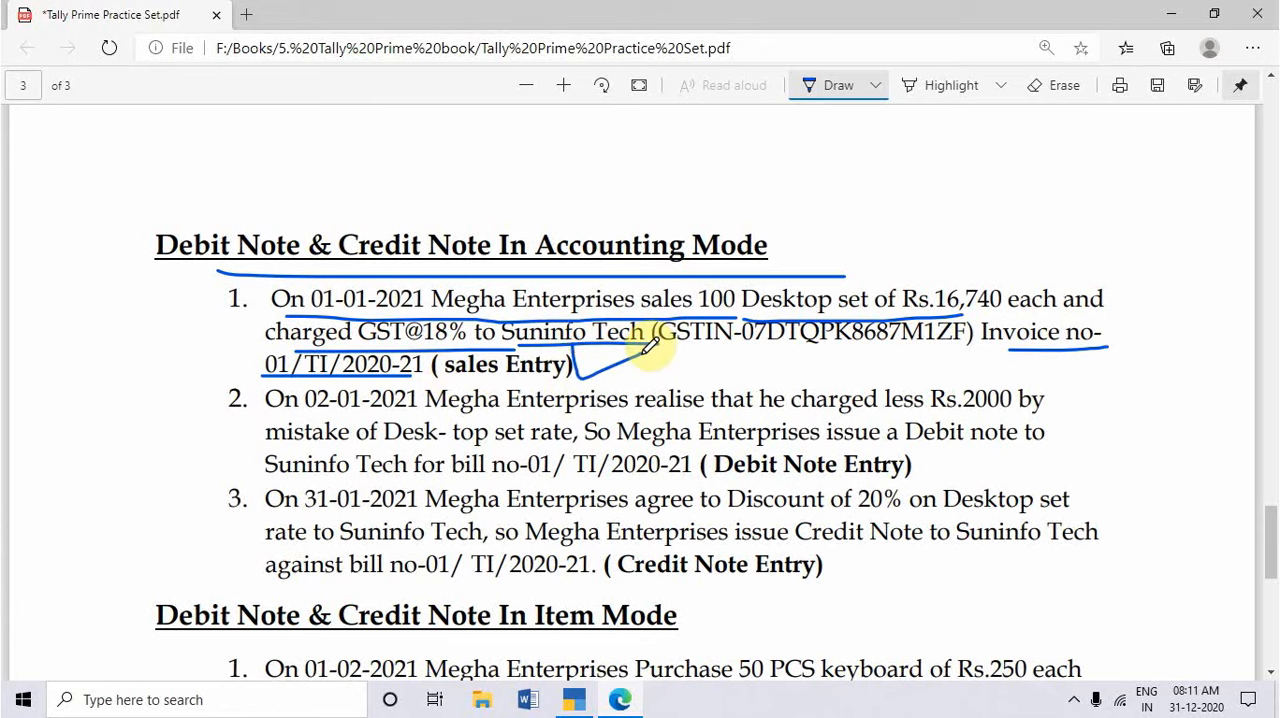
drag(648, 346, 617, 344)
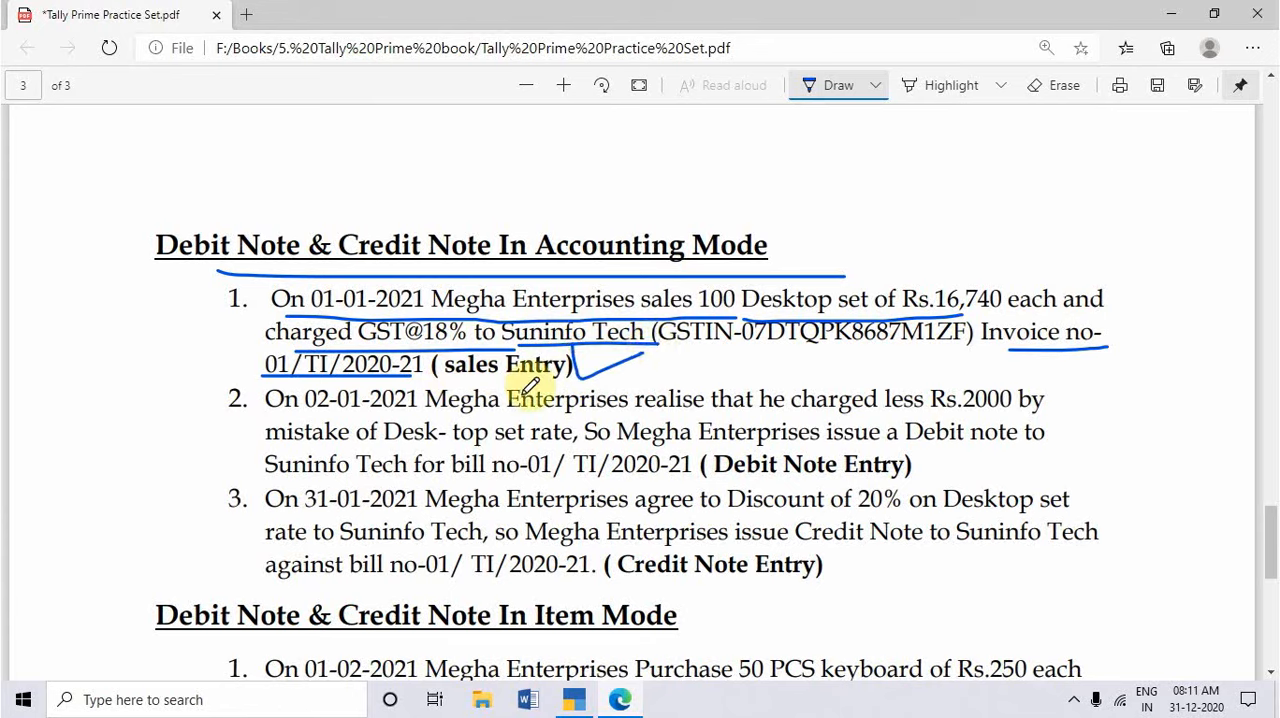
Step: Draw a long pen line beside the Other Information heading, below the Item Mode exercises
scroll(530, 386, down, 7)
scroll(530, 386, up, 3)
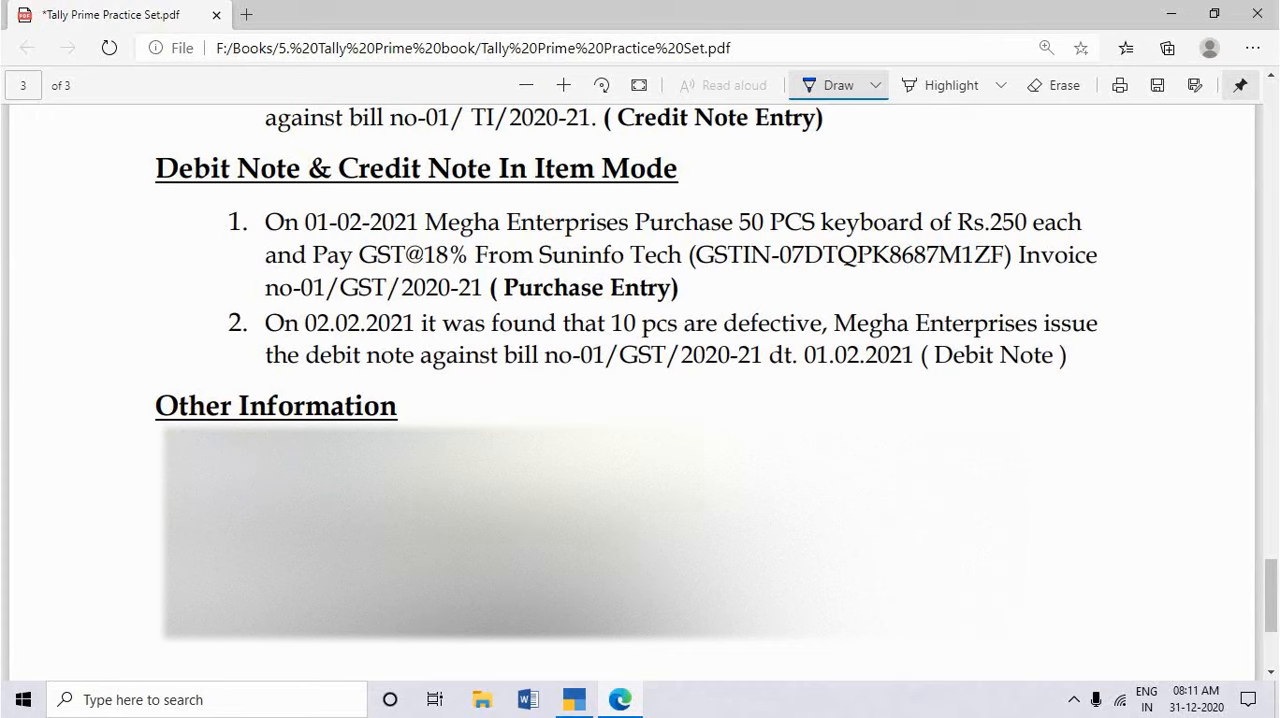
mouse_move(1020, 428)
mouse_down()
mouse_move(745, 412)
mouse_move(477, 414)
mouse_move(460, 430)
mouse_up()
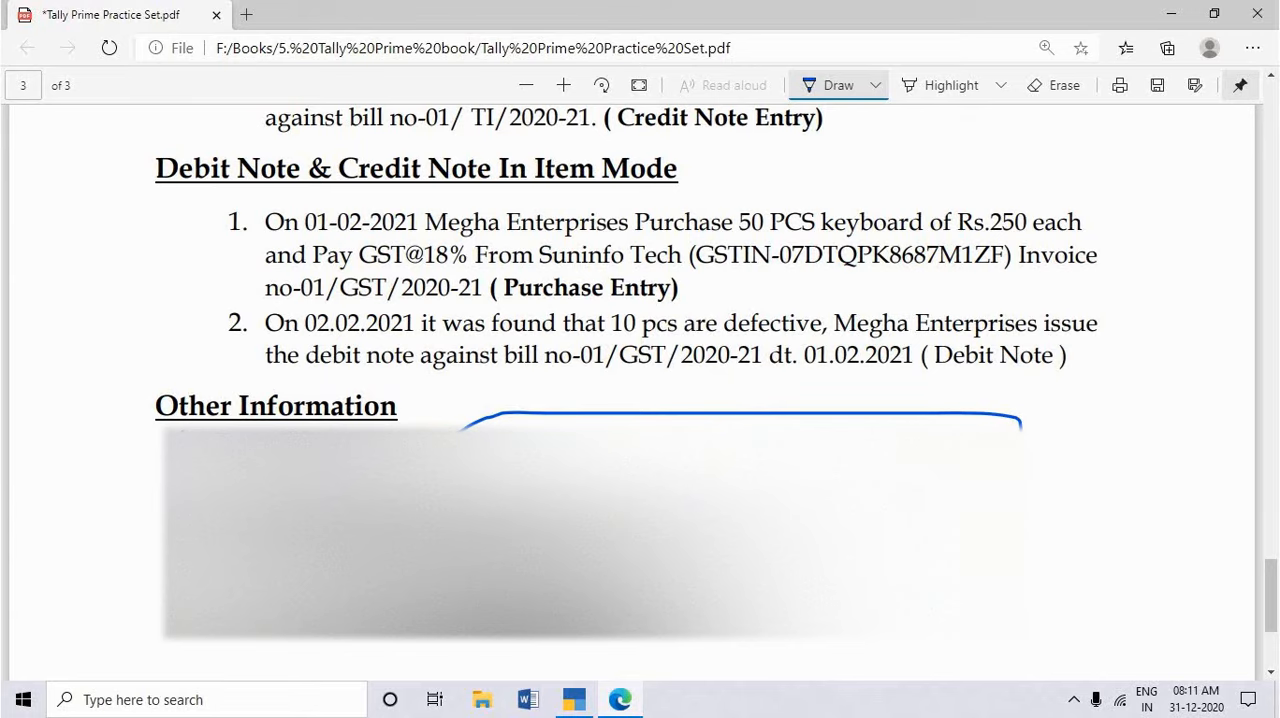
Step: Switch to TallyPrime and open a tax invoice voucher for Suninfo Tech to examine its preset ledger lines, leaving it without saving
click(574, 699)
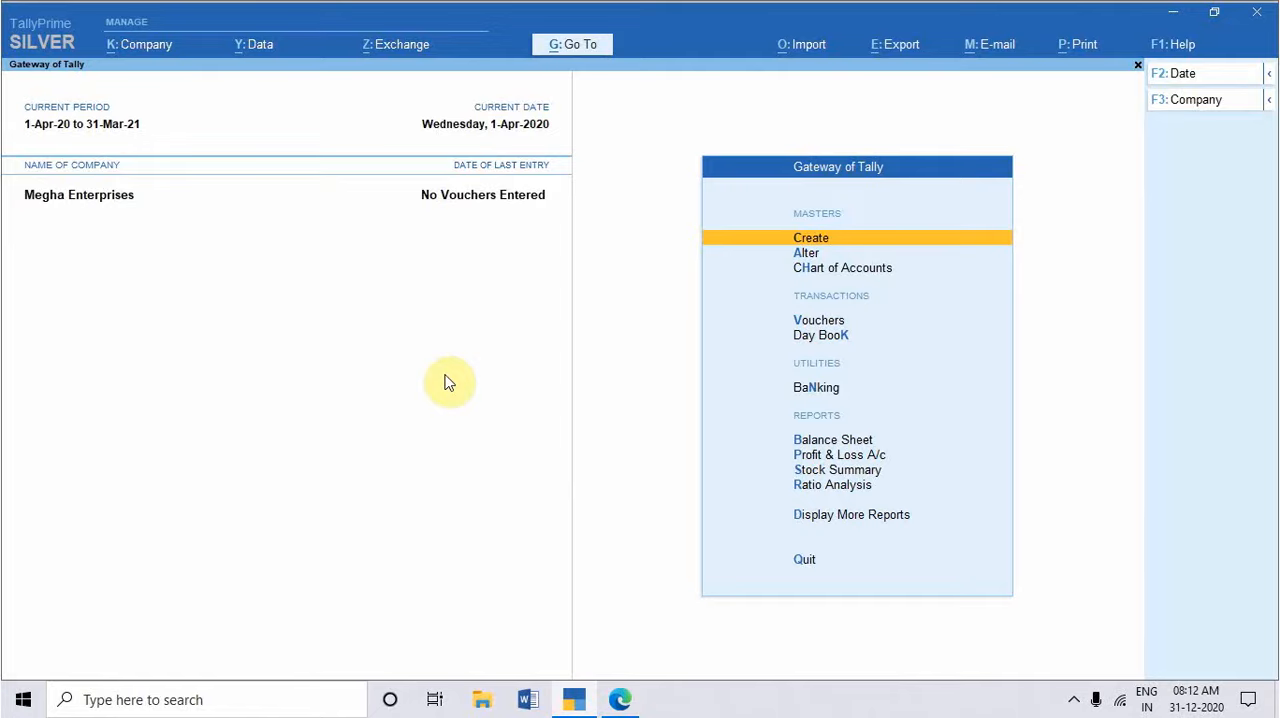
key(v)
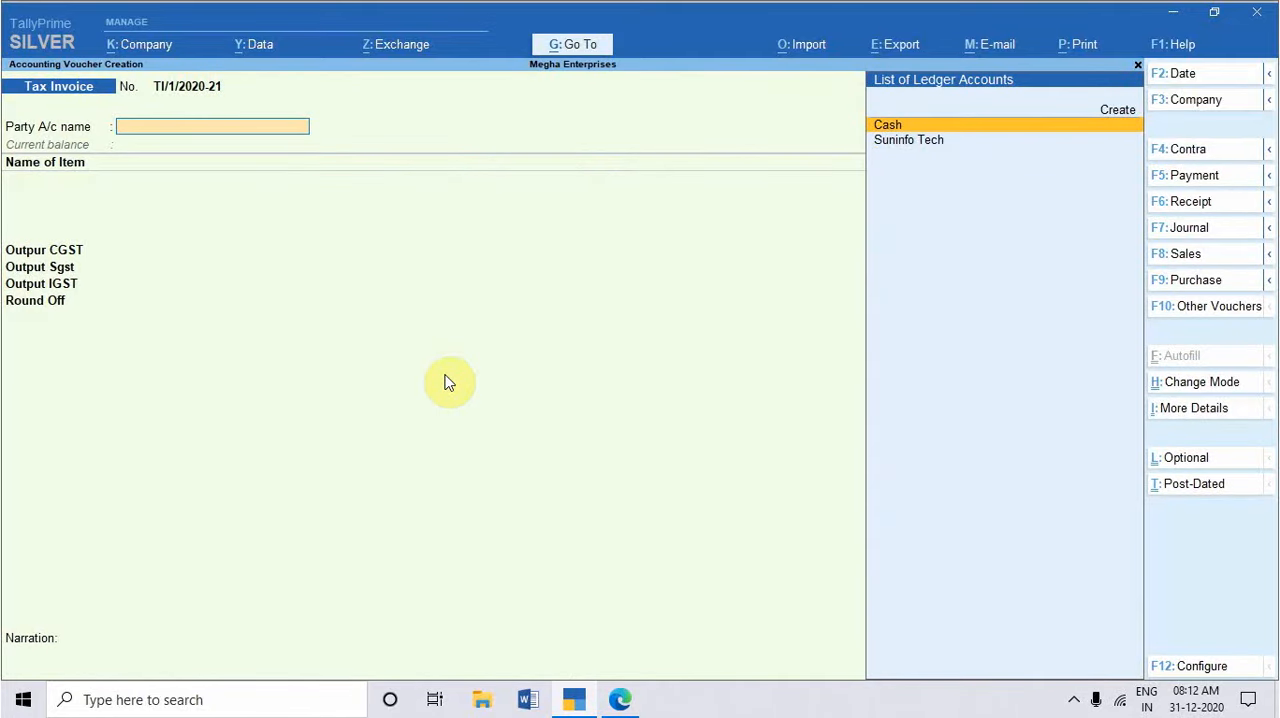
key(Down)
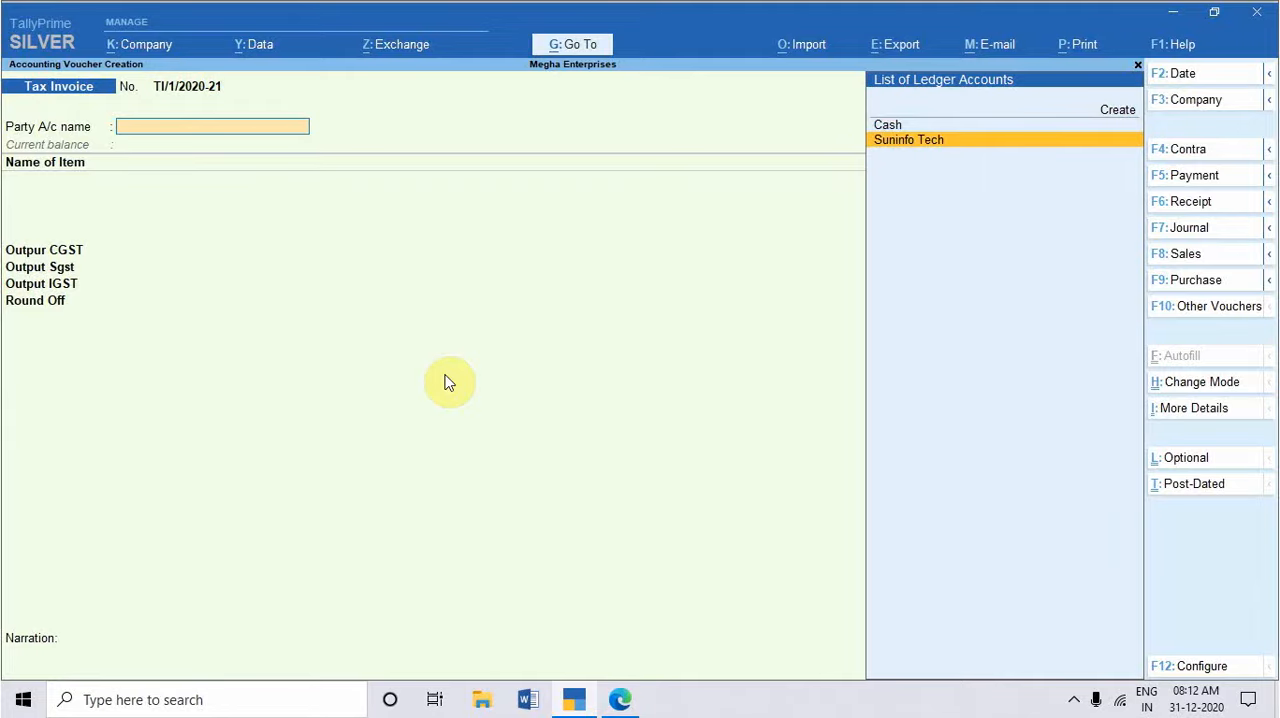
key(Return)
key(Return)
key(Return)
key(Return)
key(Return)
key(Return)
key(Return)
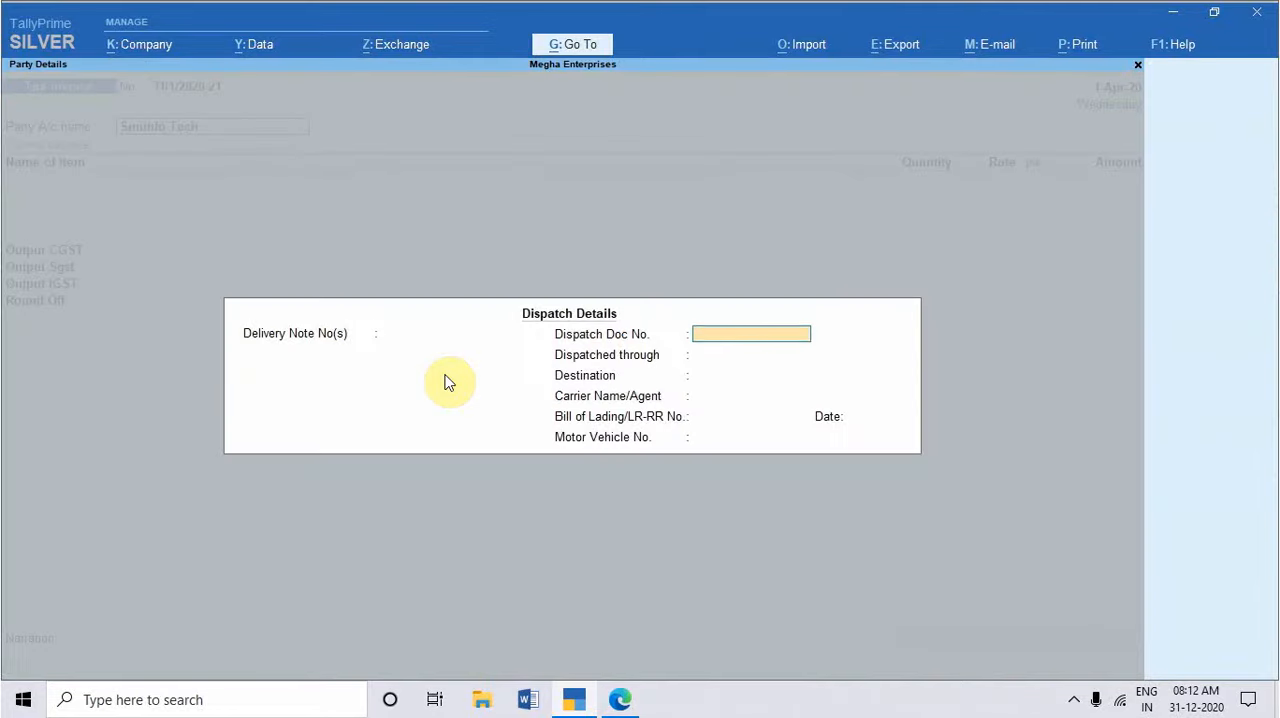
key(Return)
key(Return)
key(Return)
key(Return)
key(Return)
key(Return)
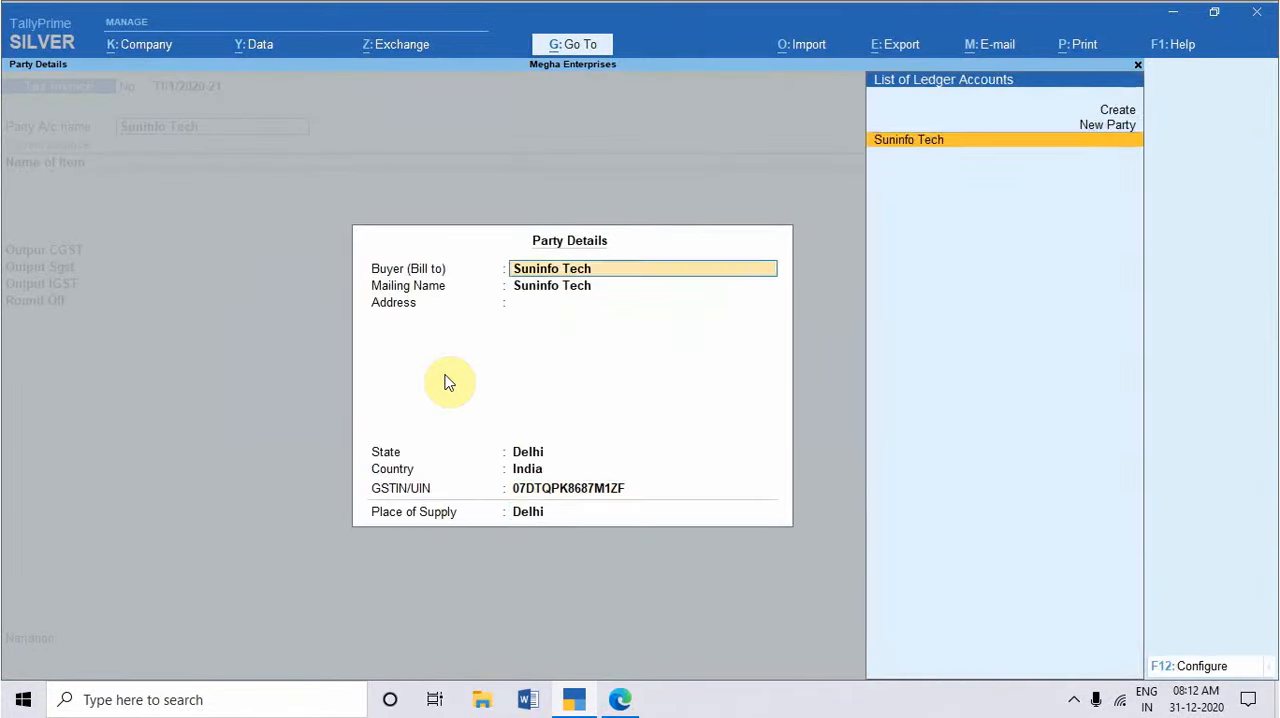
key(Return)
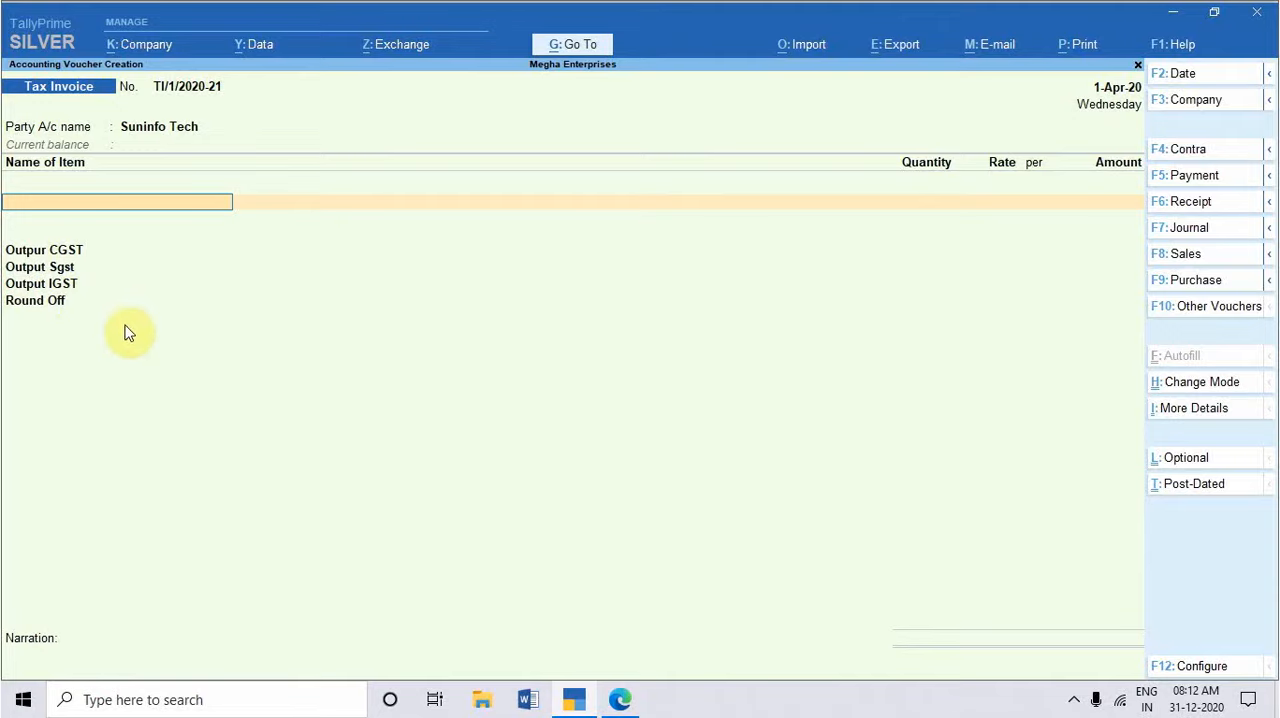
key(Escape)
key(Escape)
key(Escape)
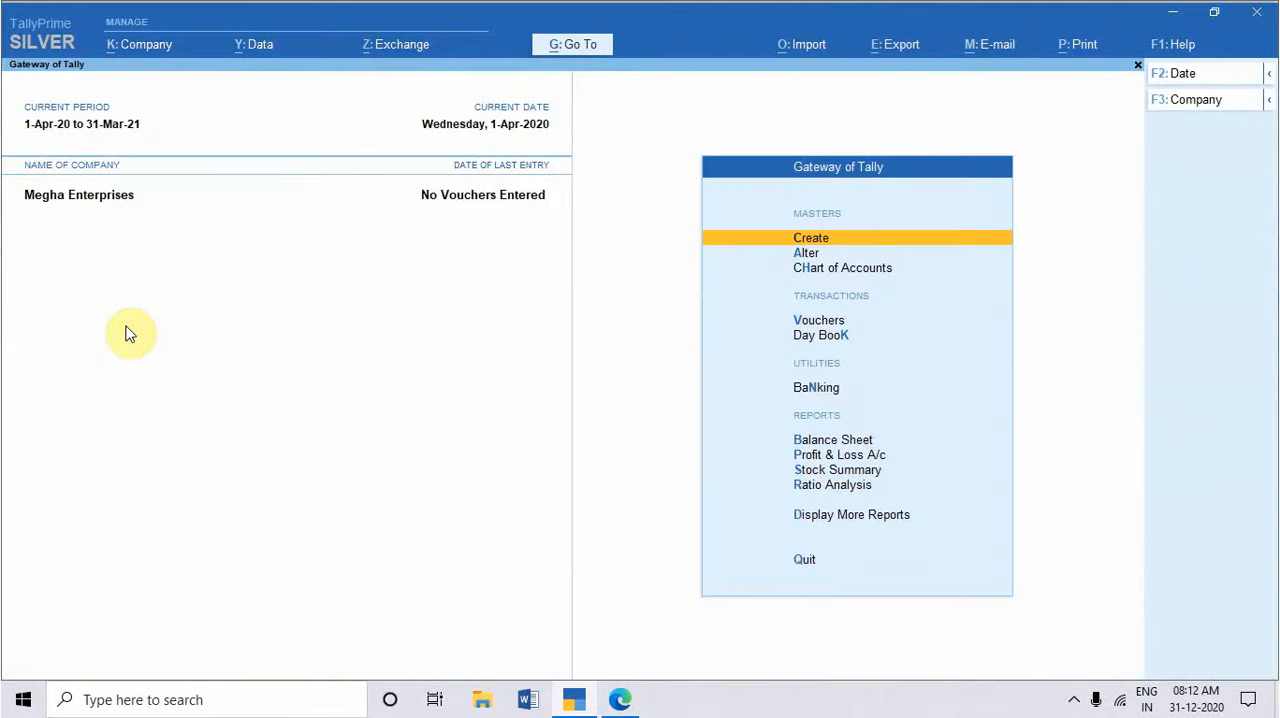
key(Return)
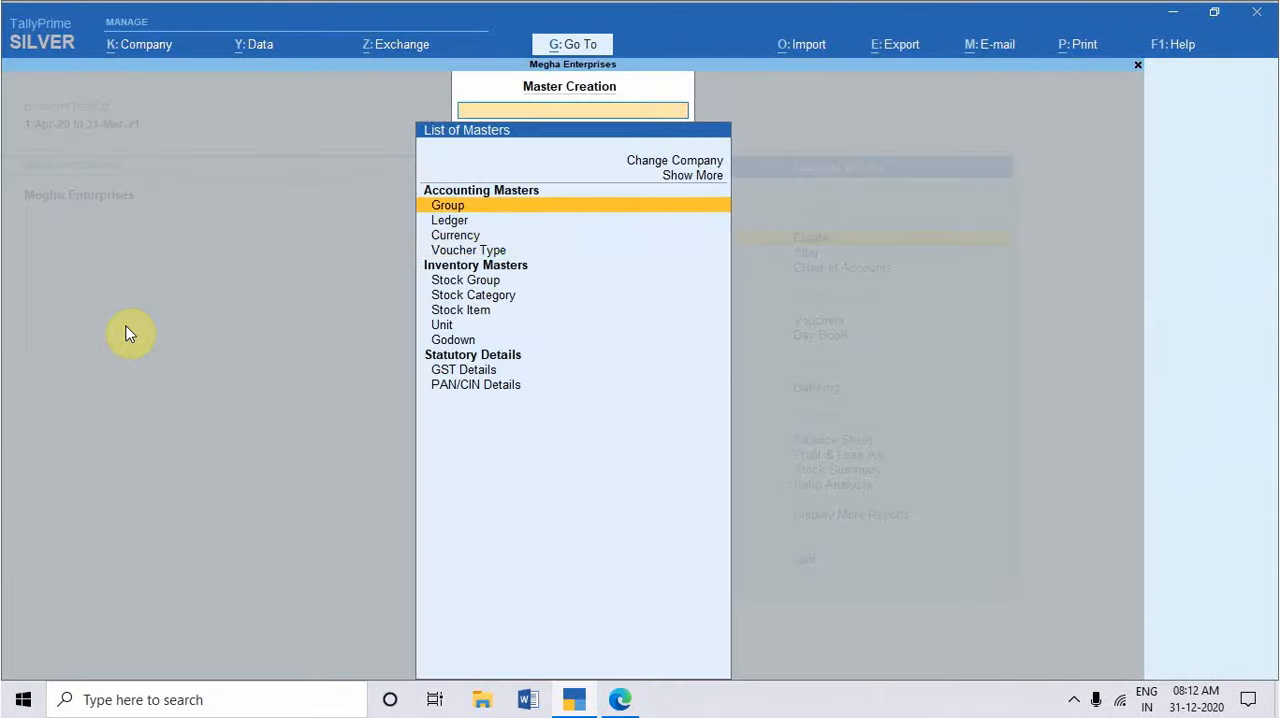
key(Down)
key(Down)
key(Down)
key(Return)
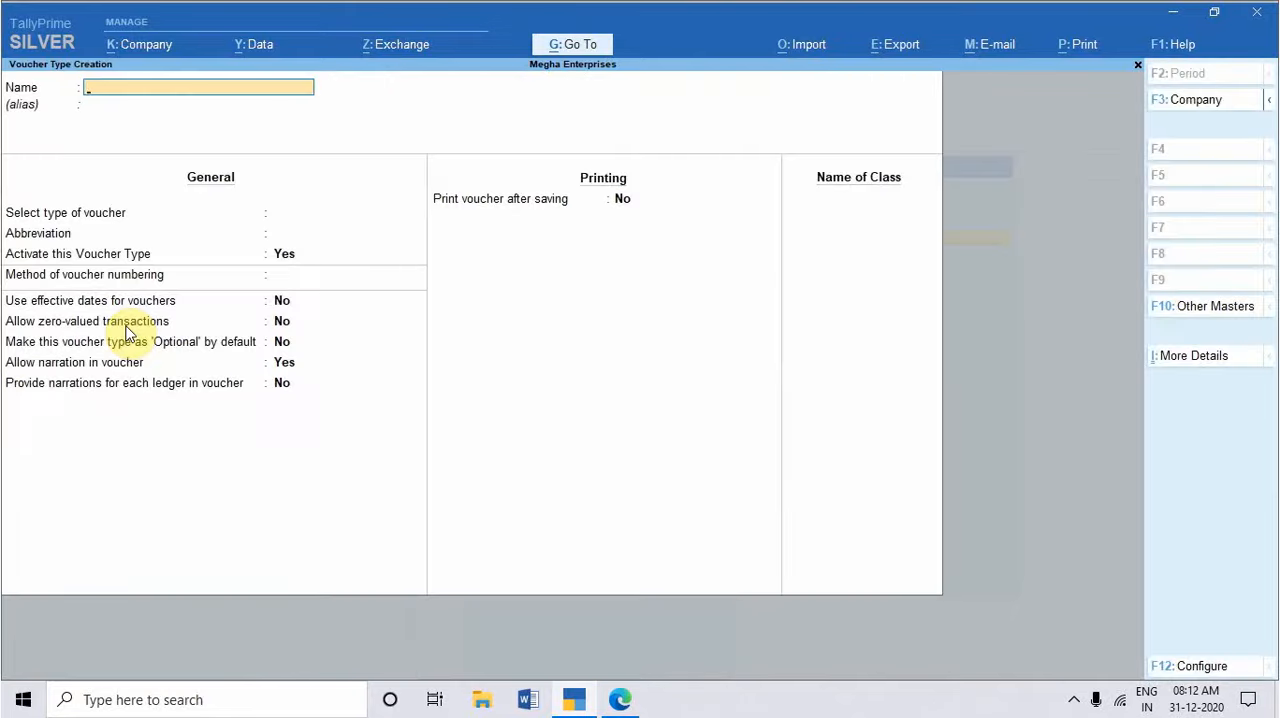
key(Escape)
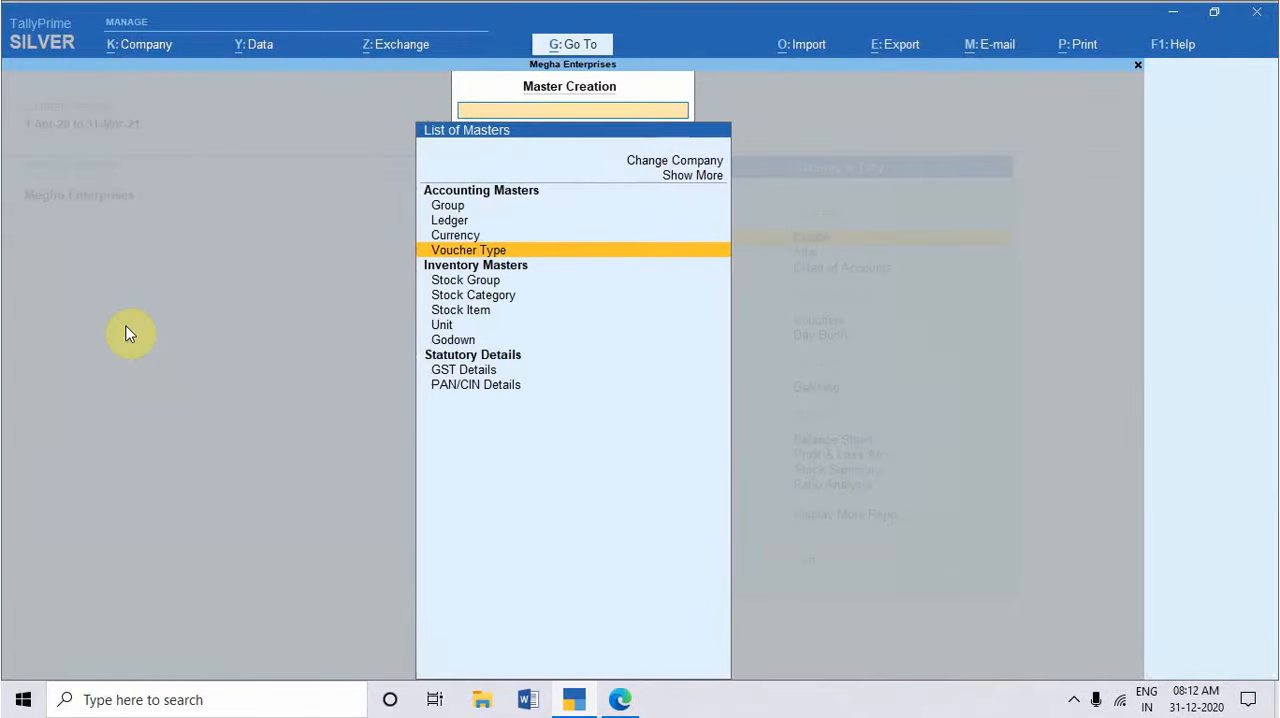
key(Escape)
Step: Open the Tax Invoice voucher type for alteration
key(Down)
key(Return)
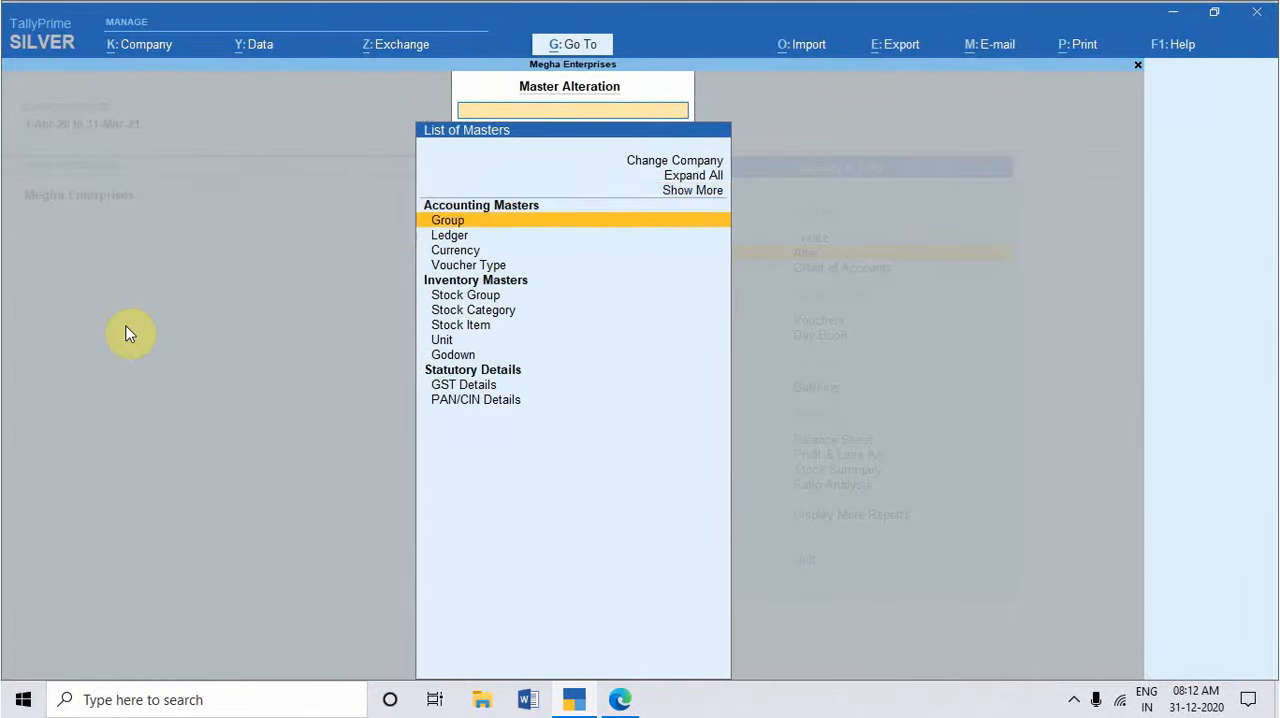
key(Up)
key(Down)
key(Down)
key(Down)
key(Down)
key(Down)
key(Return)
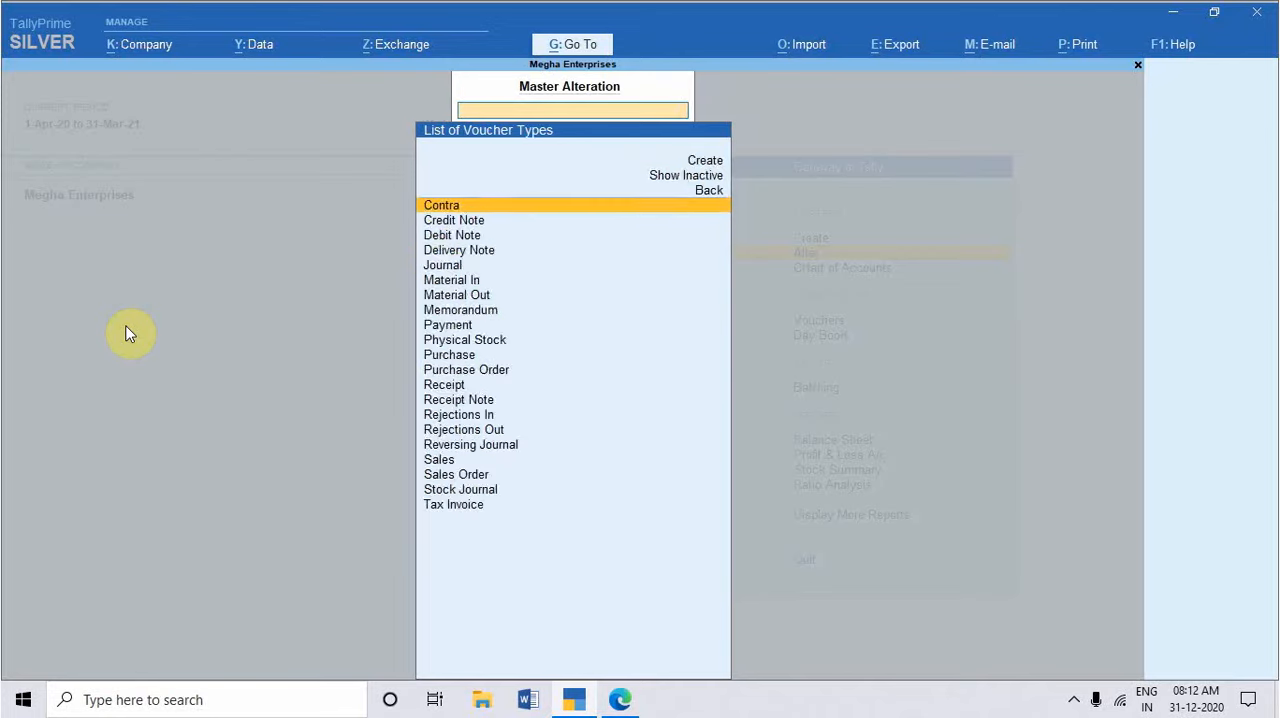
text(Tax)
key(Return)
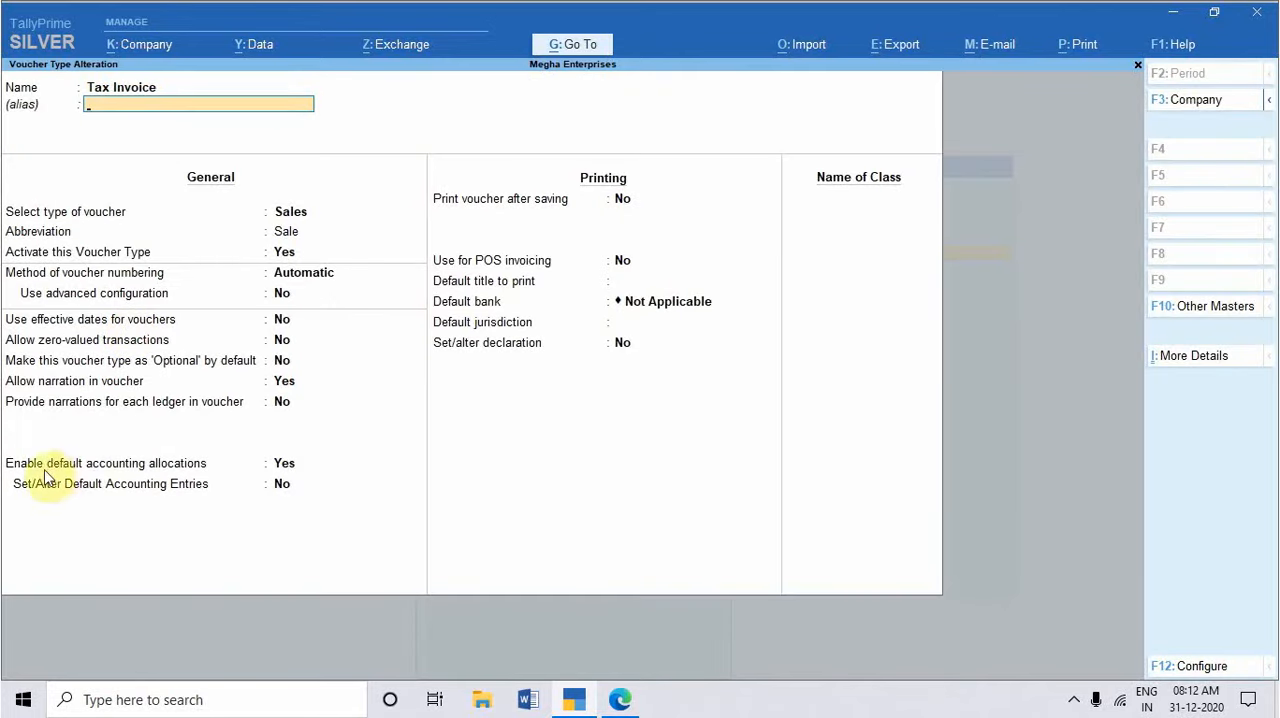
Step: Set Set/Alter Default Accounting Entries to Yes and review the default ledger allocation for invoice items
click(284, 465)
click(286, 480)
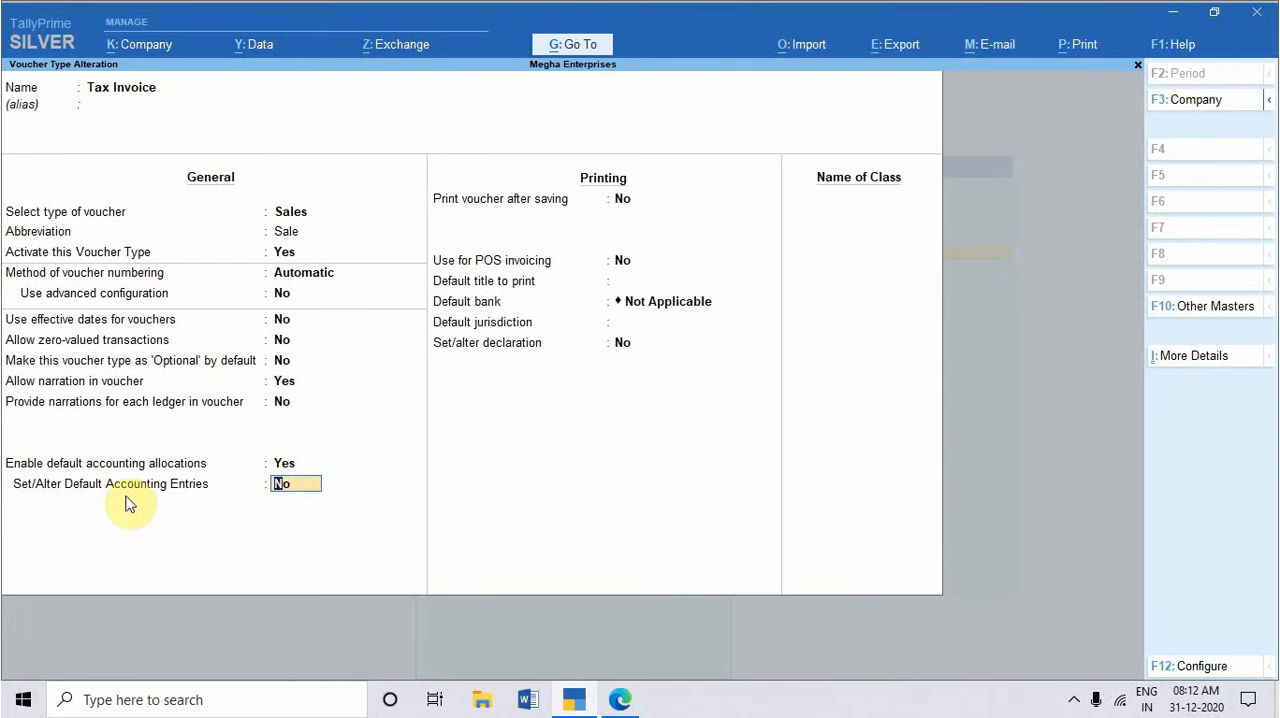
key(y)
key(Return)
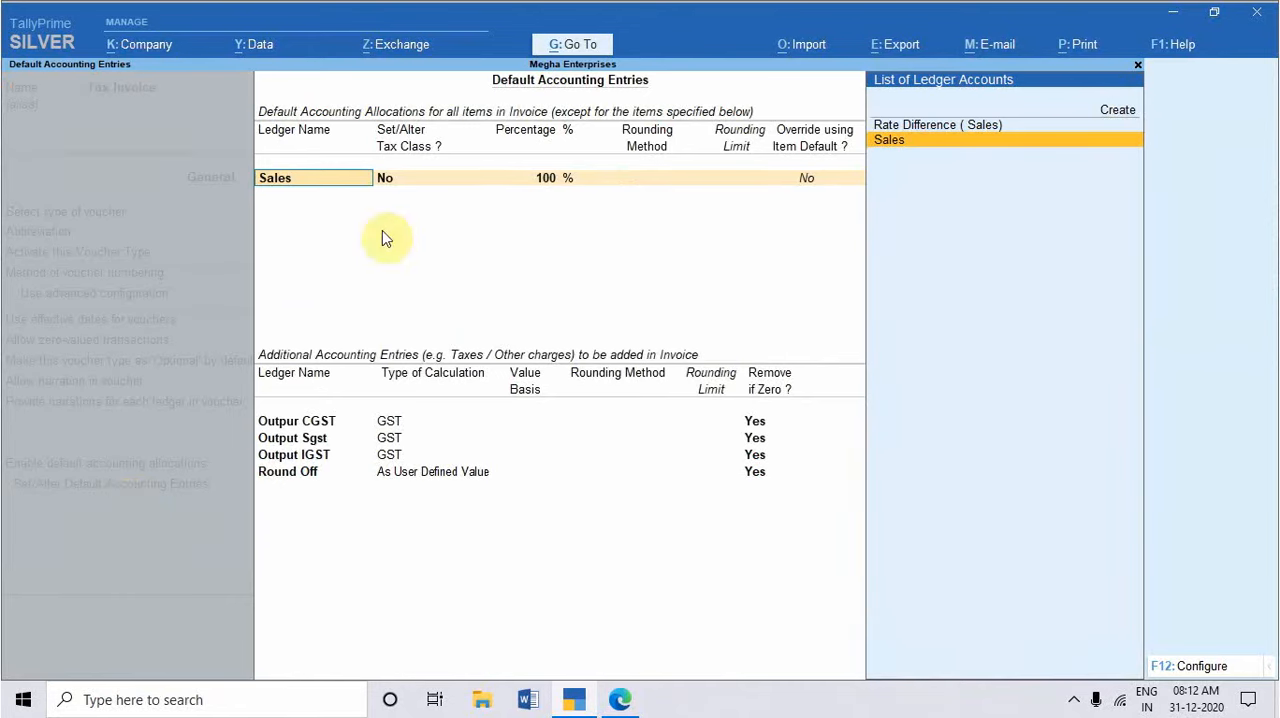
key(Return)
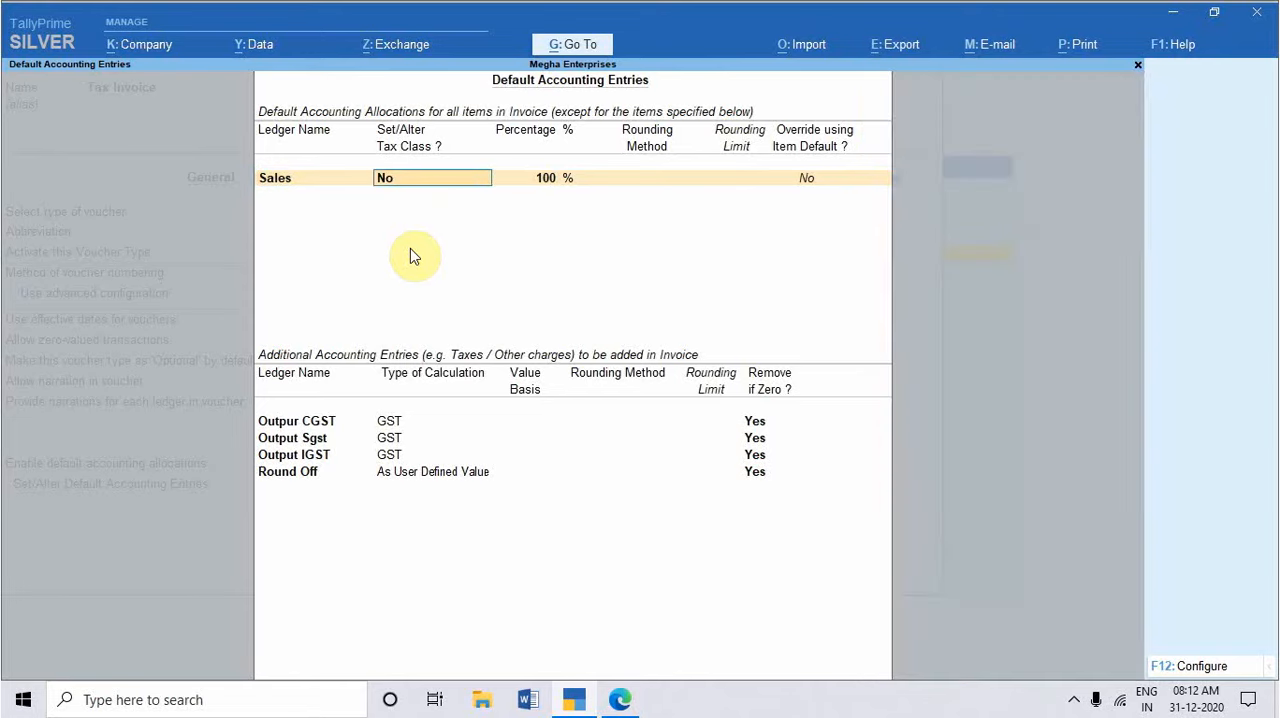
key(Return)
key(Return)
key(Return)
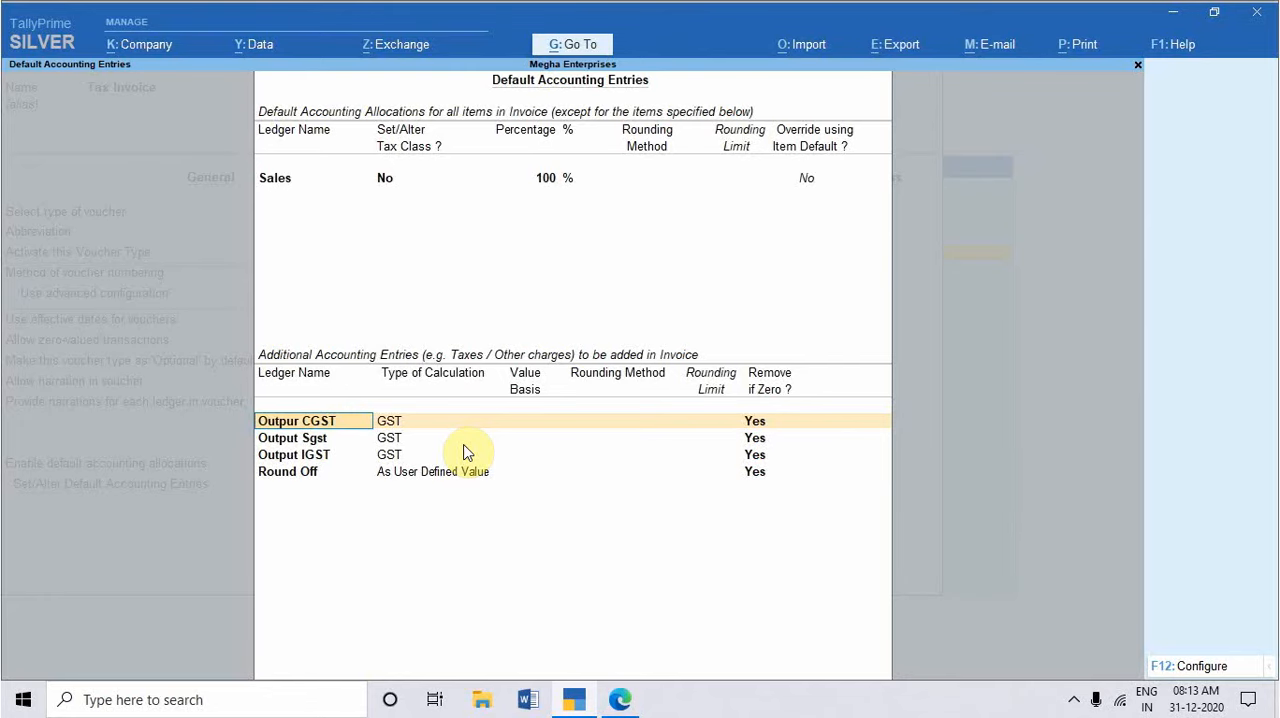
Step: Review the additional tax and round-off ledger entries, and quit the voucher type alteration without saving
key(Return)
key(Return)
key(Return)
key(Return)
key(Return)
key(Return)
key(Return)
key(Return)
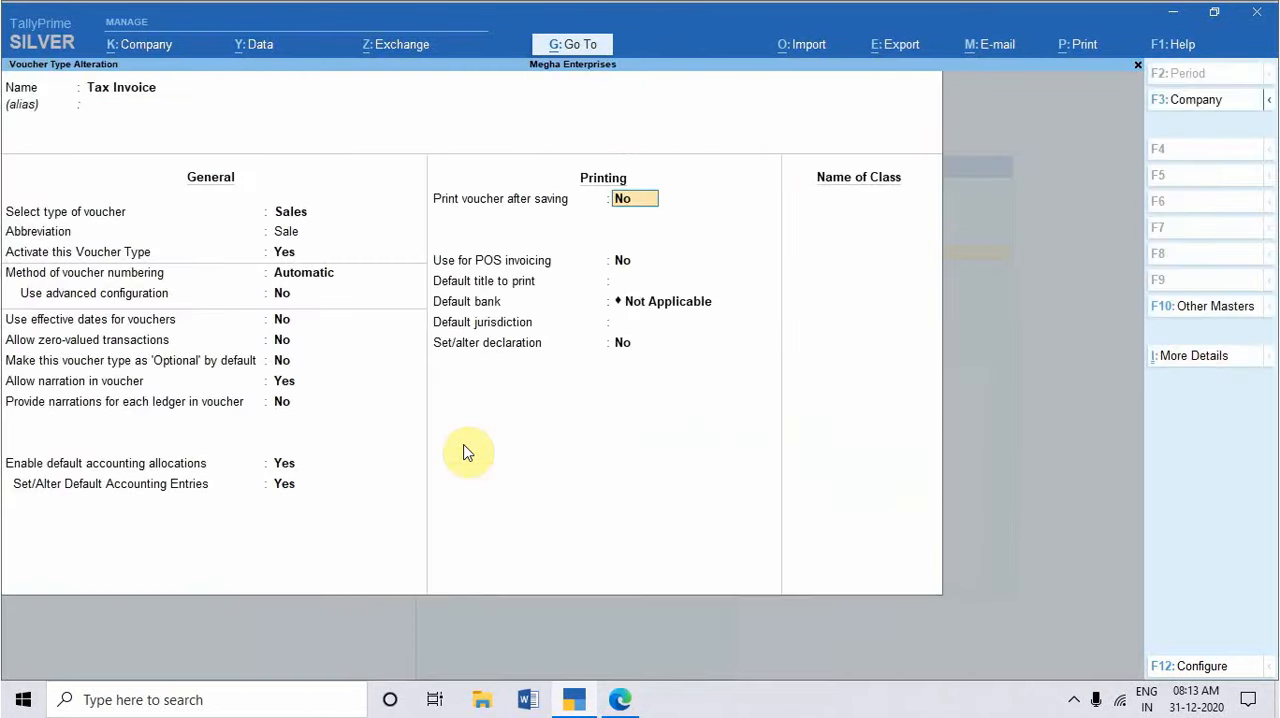
key(Escape)
key(y)
key(Escape)
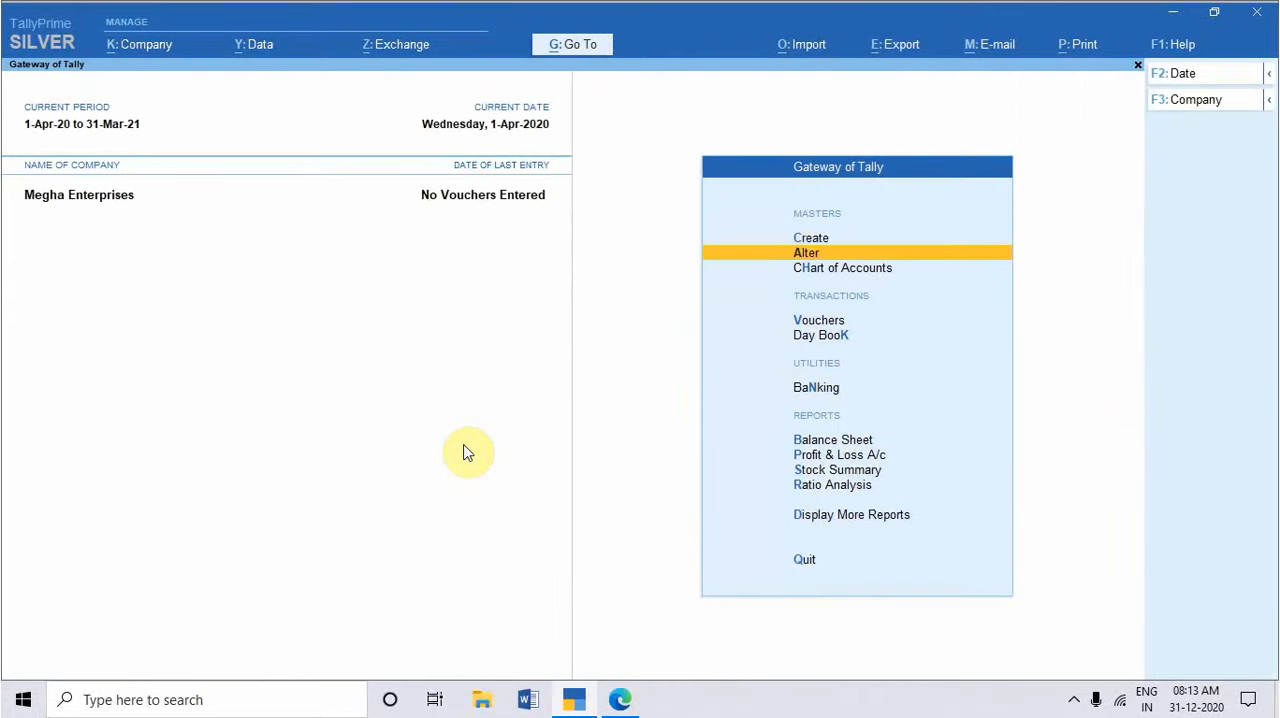
Step: Open a new tax invoice voucher and tick the first Accounting Mode exercise in the practice set PDF, returning to TallyPrime
key(Up)
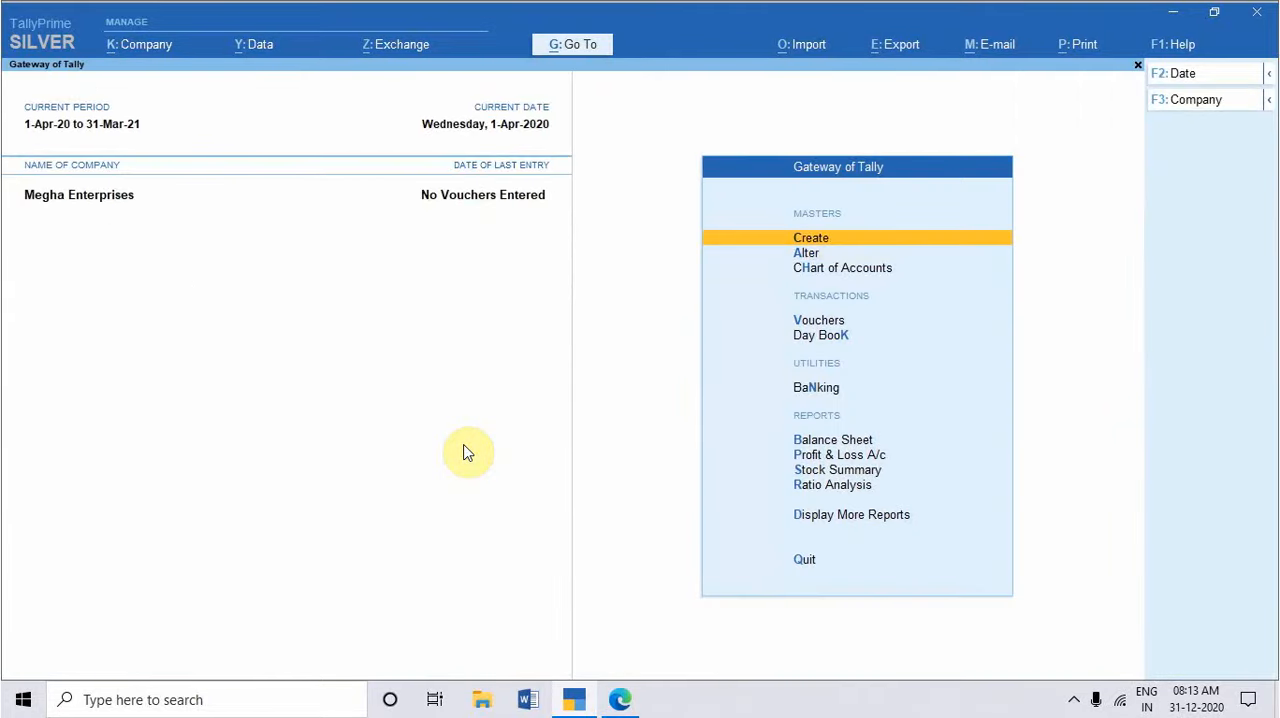
key(v)
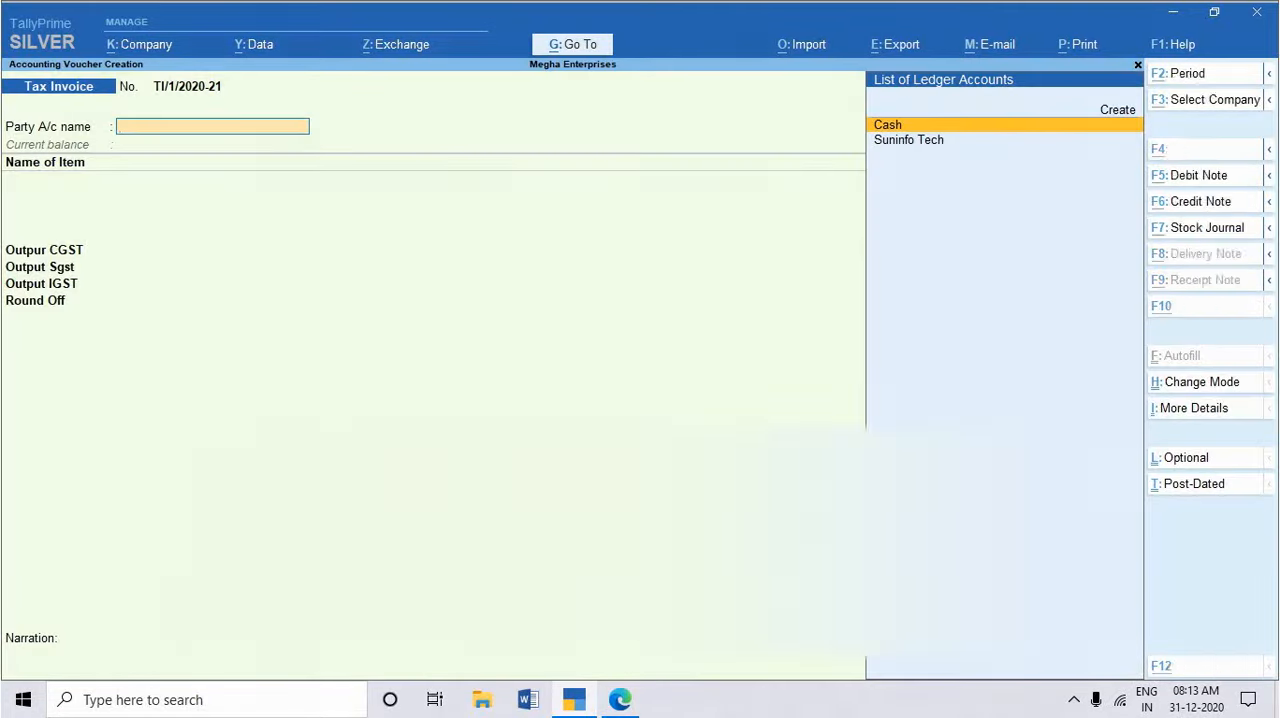
key(alt+Tab)
scroll(477, 470, up, 6)
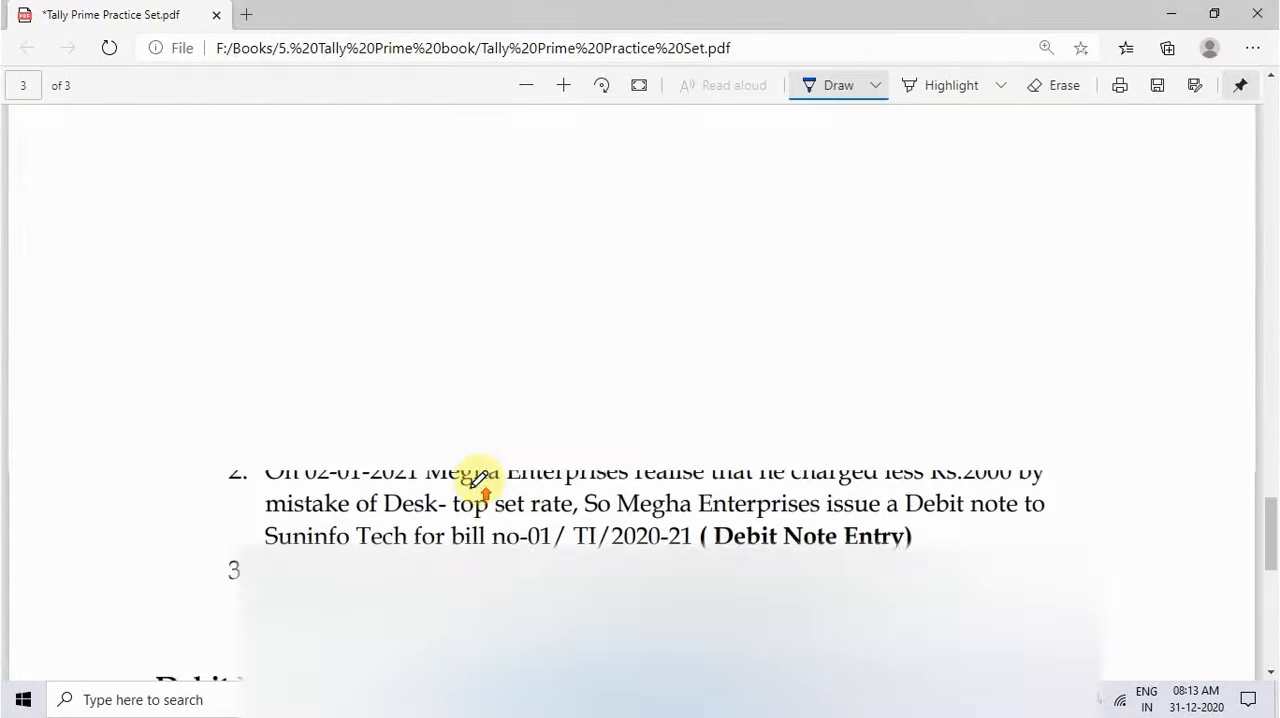
drag(181, 378, 283, 385)
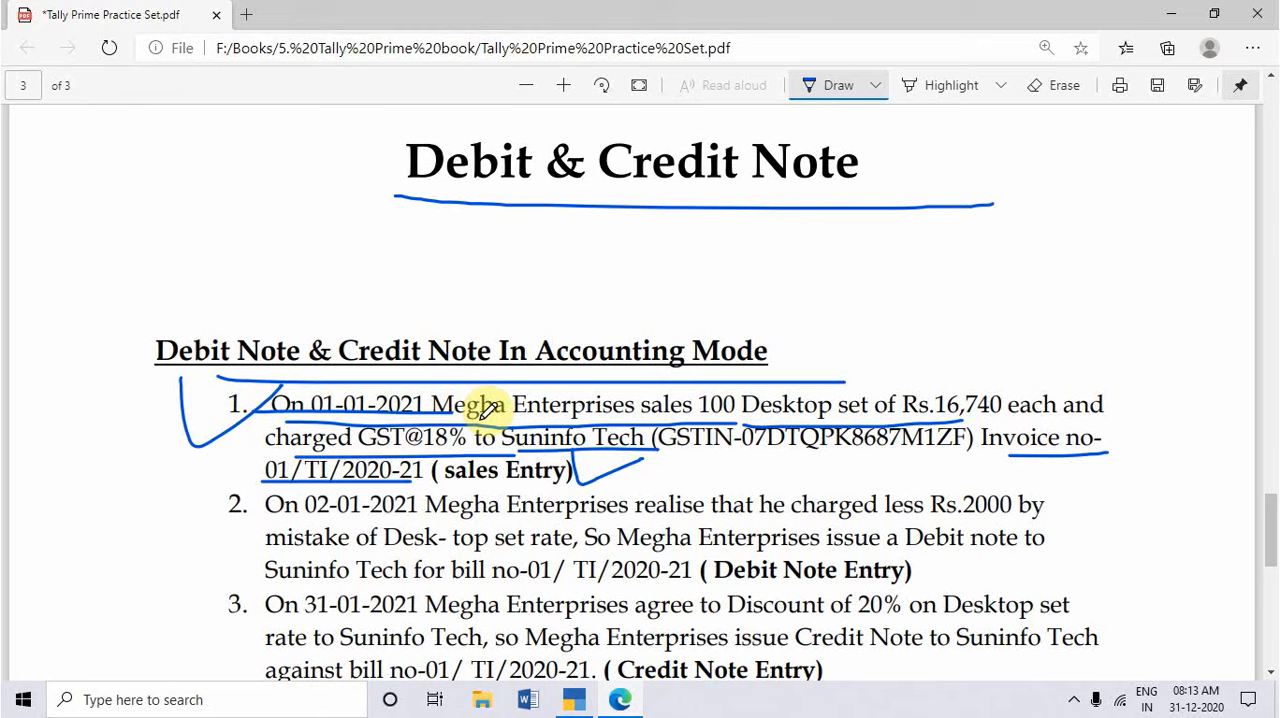
key(alt+Tab)
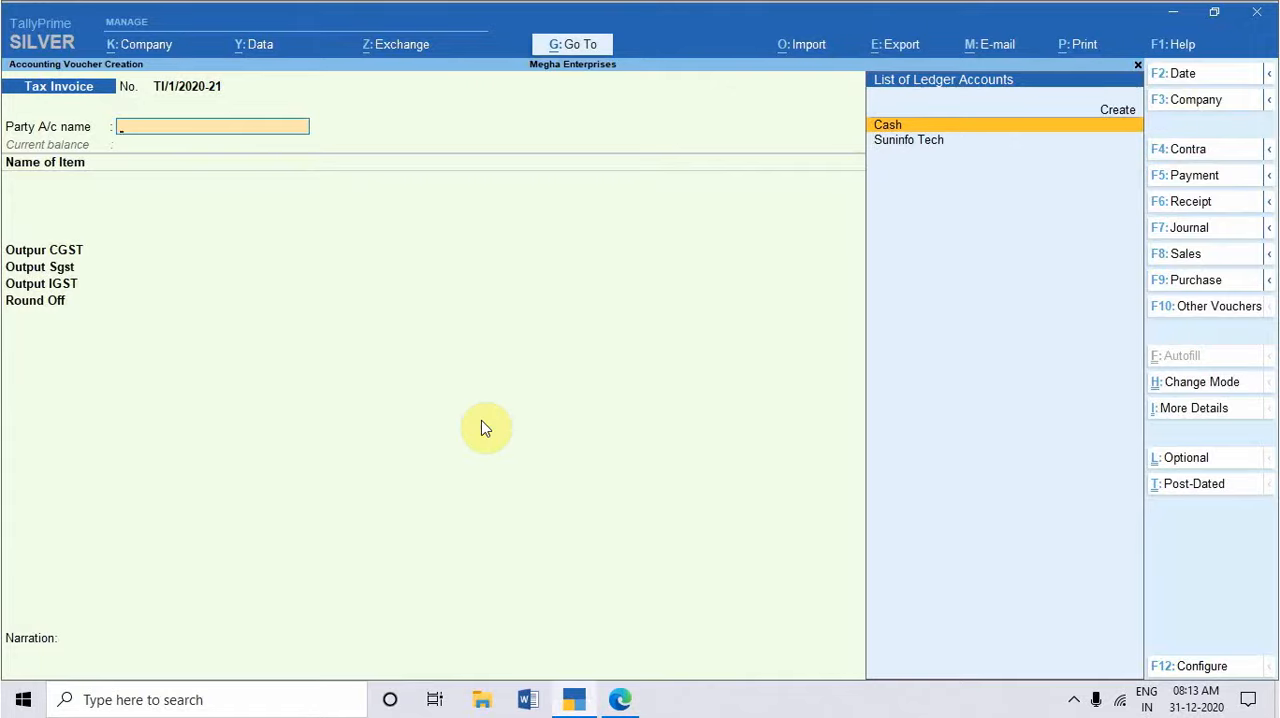
Step: Set the tax invoice date to 1-1-2021 and choose Suninfo Tech as the party account
key(F2)
text(1-1-)
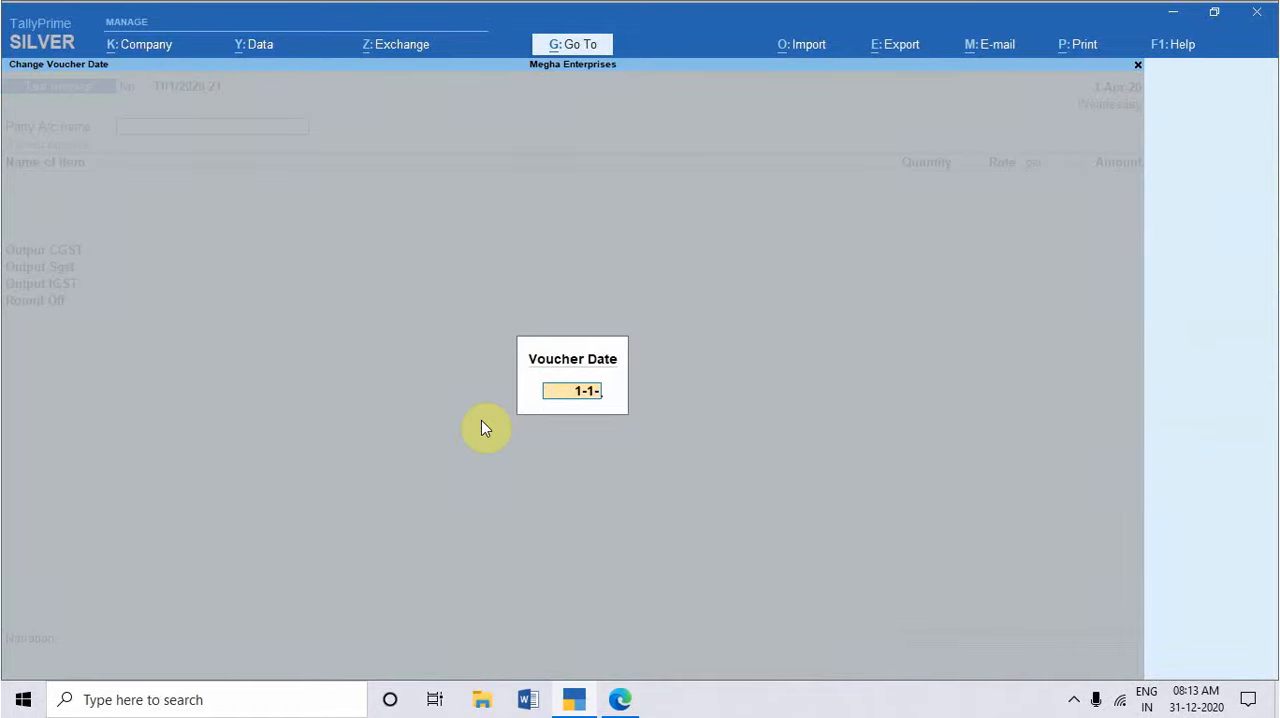
text(2021)
key(Return)
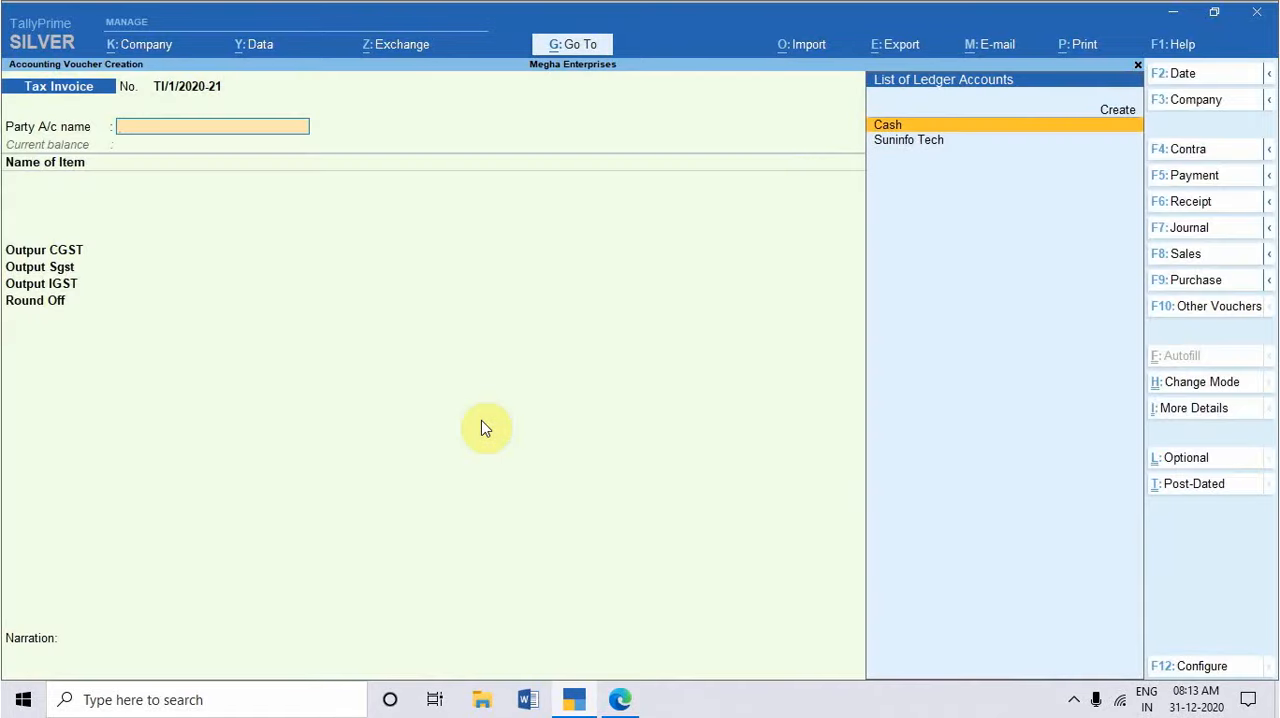
key(Down)
key(Return)
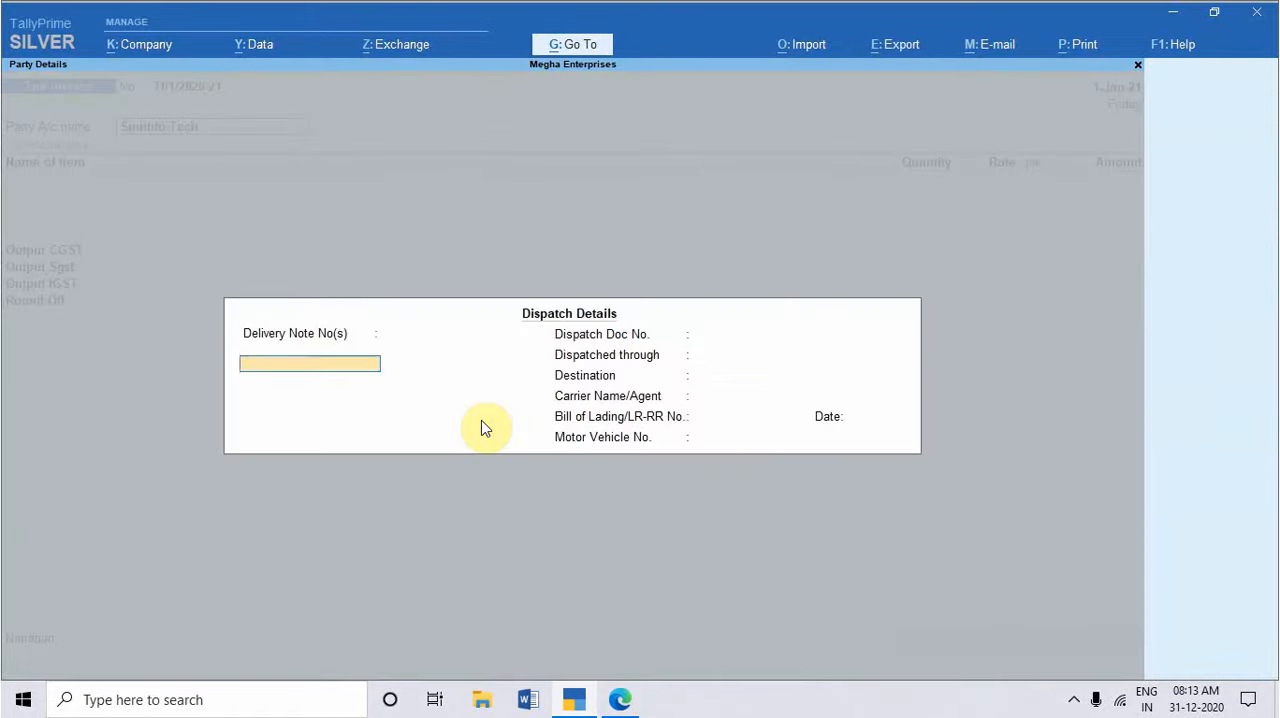
Step: Enter the motor vehicle number in the dispatch details, leave the other dispatch fields blank and accept the party details
key(Return)
key(Return)
key(Return)
key(Return)
key(Return)
key(Return)
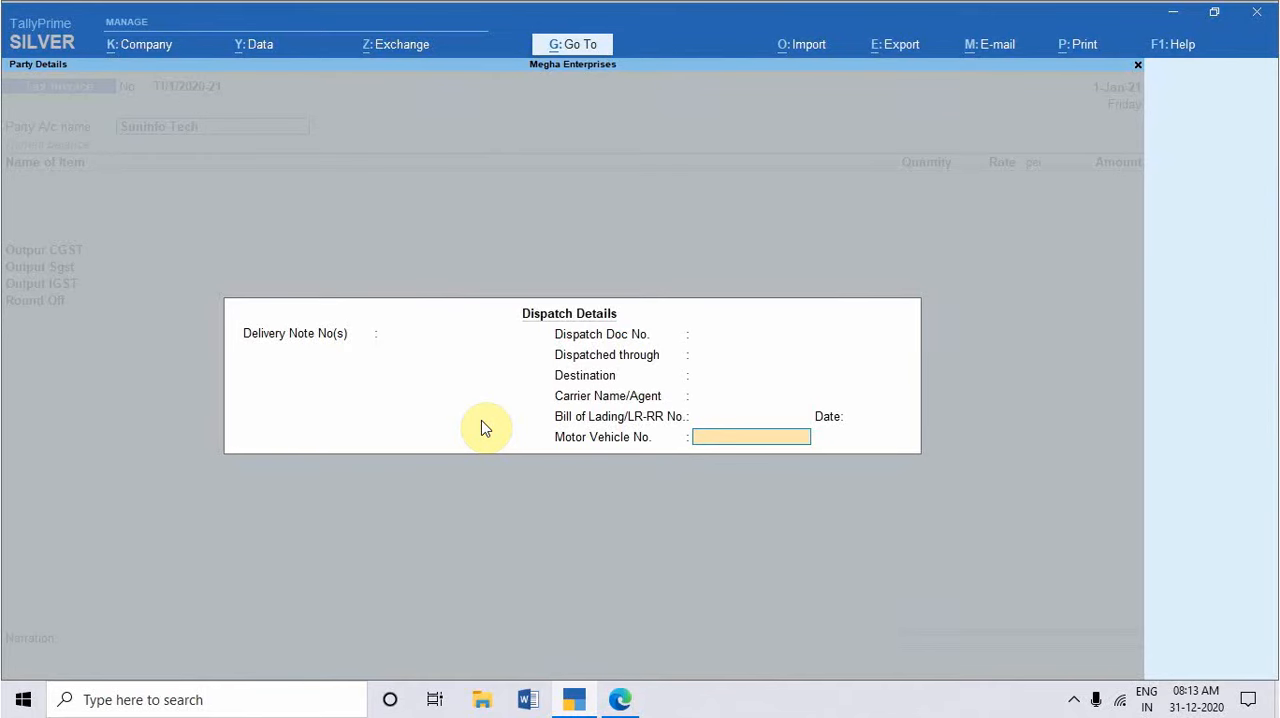
text(DL01LY7331)
key(Return)
key(Return)
key(Return)
key(Return)
key(Return)
key(Return)
key(Return)
key(Return)
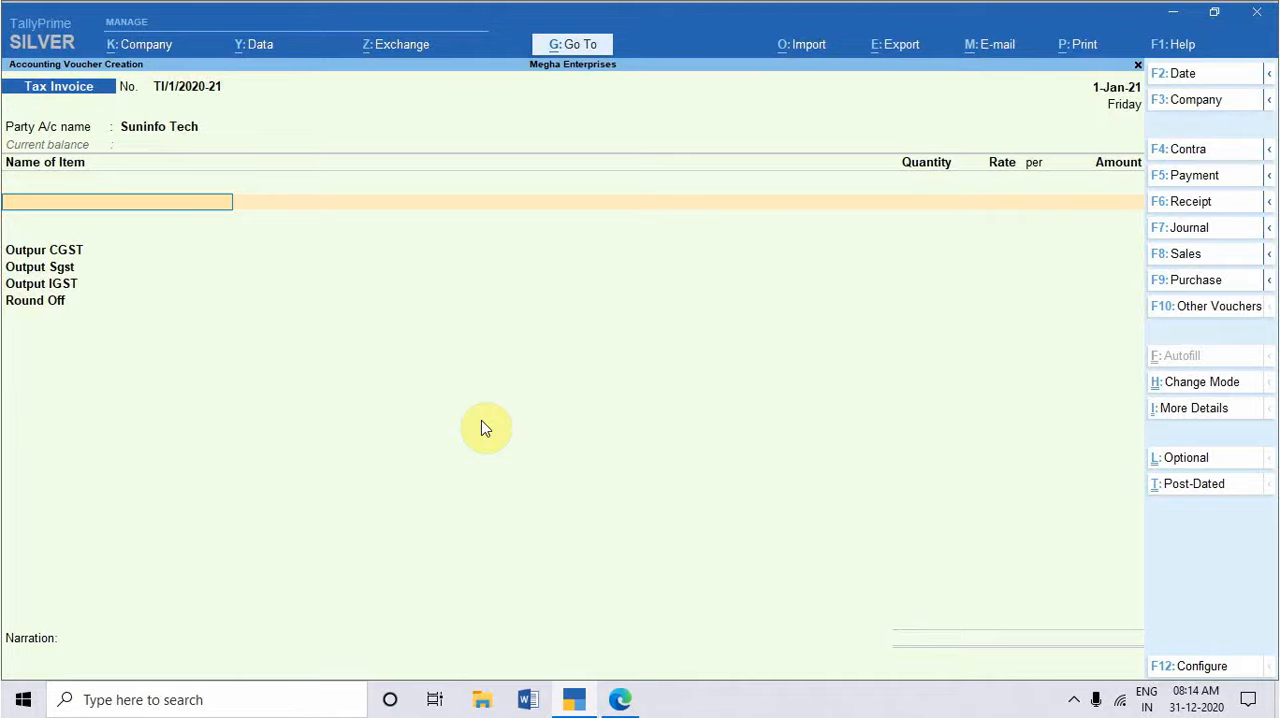
Step: Add the Desktop Set item with no description and a quantity of 100 pcs
text(De)
key(Return)
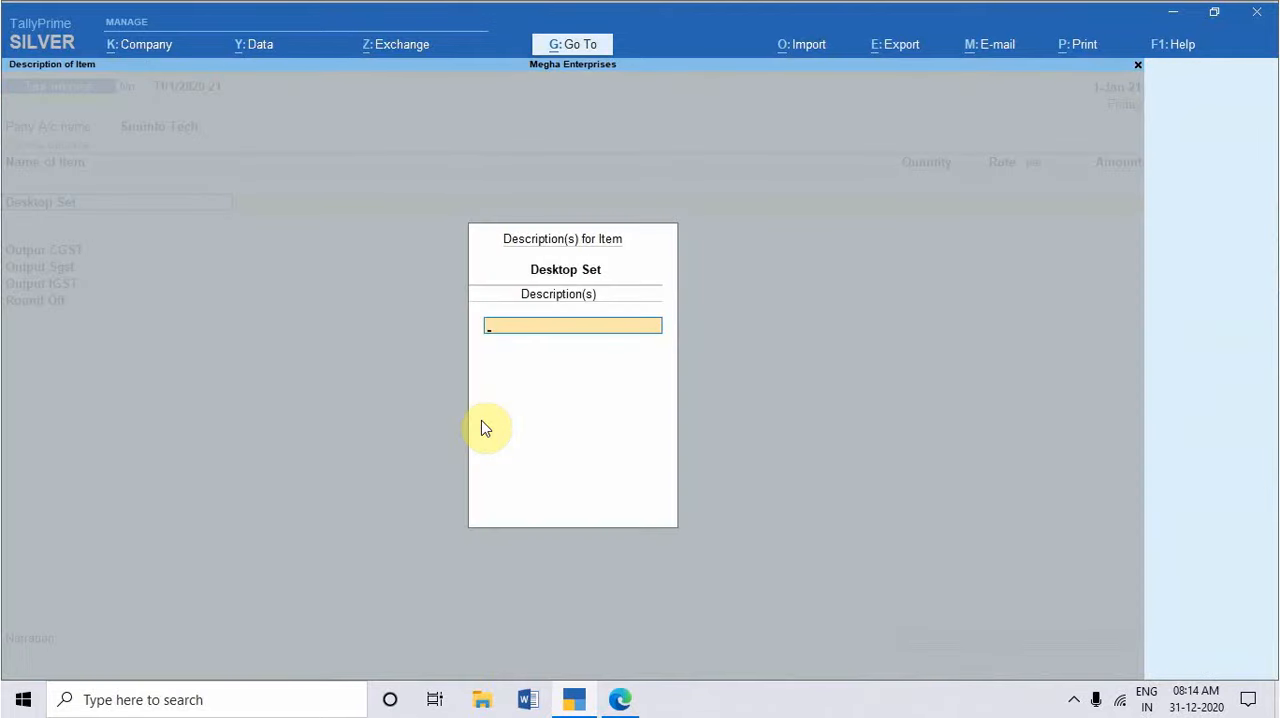
key(Return)
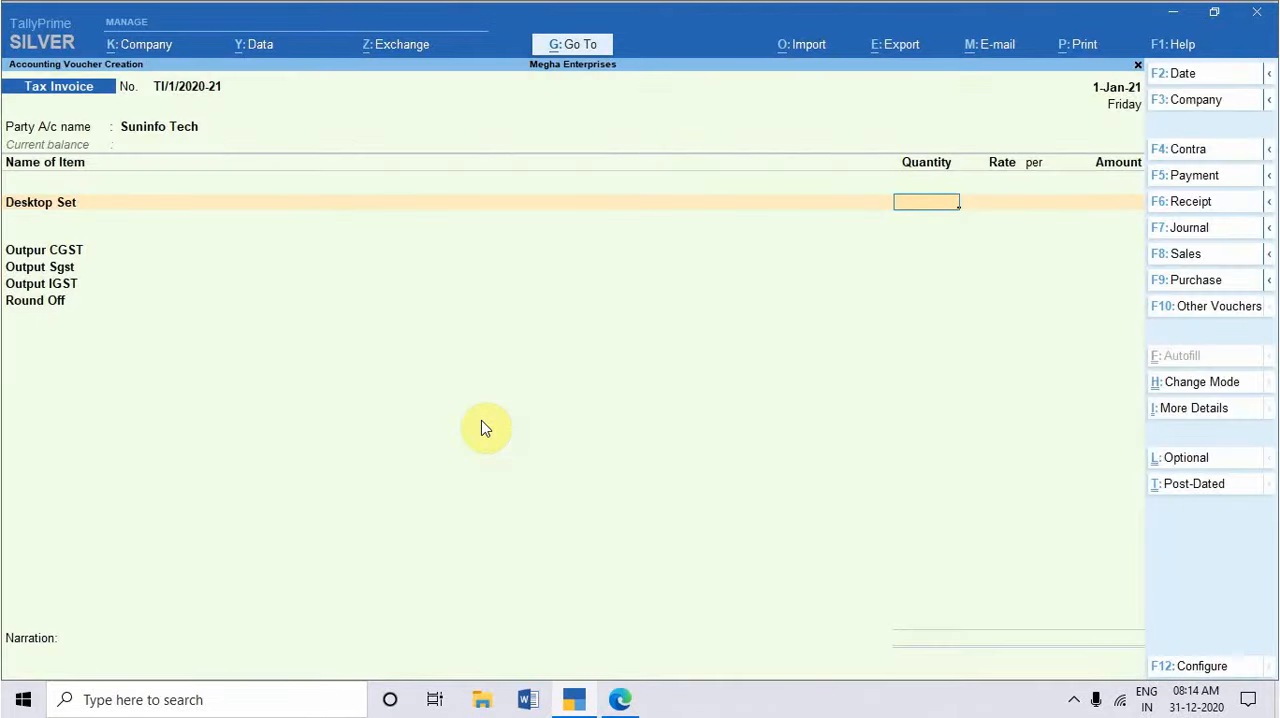
text(100)
key(Return)
key(Return)
Step: Check the Desktop Set rate in the practice set PDF, enter 16740 per pcs and allocate the amount to the Sales ledger
key(alt+Tab)
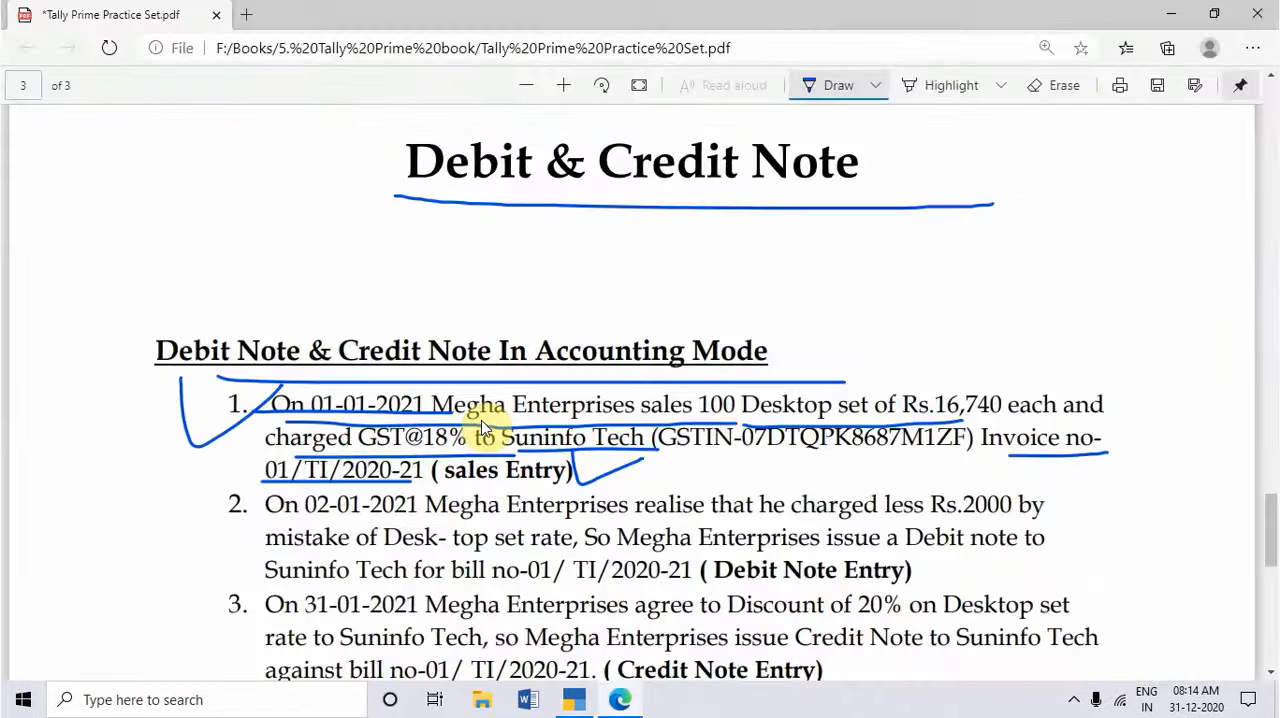
key(alt+Tab)
text(1674)
key(BackSpace)
key(BackSpace)
key(BackSpace)
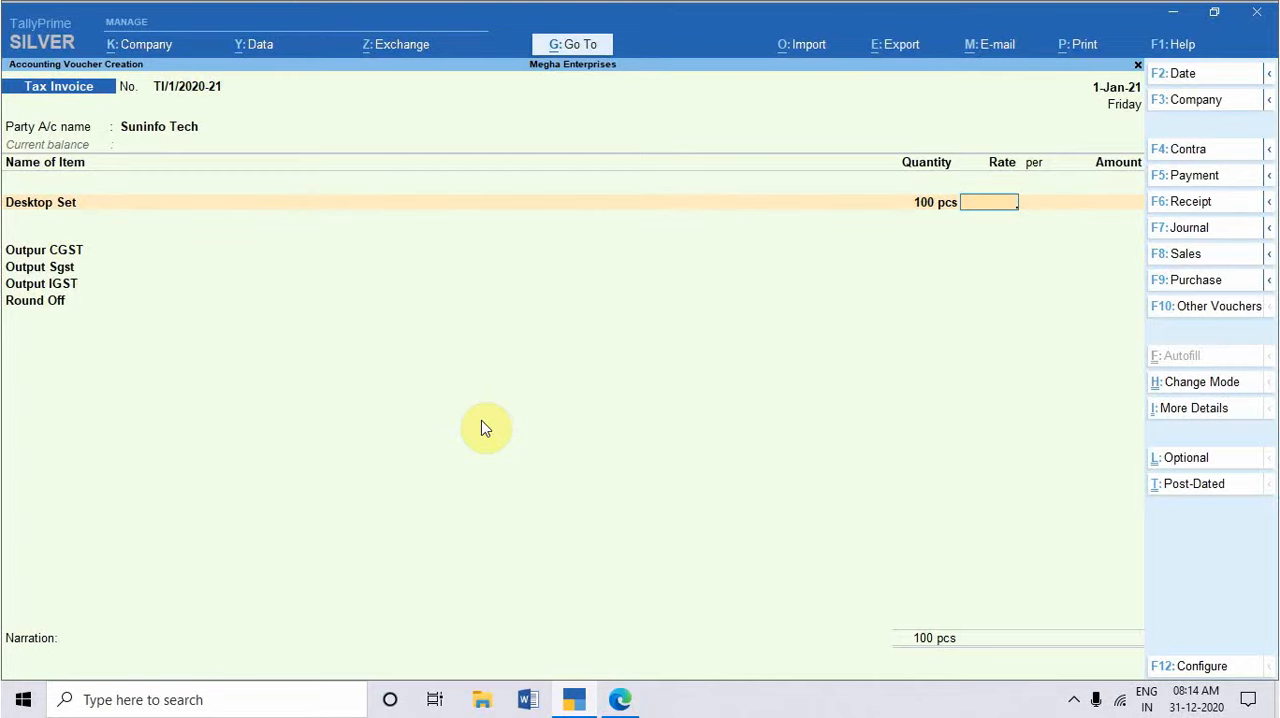
text(1670)
key(BackSpace)
text(40)
key(Return)
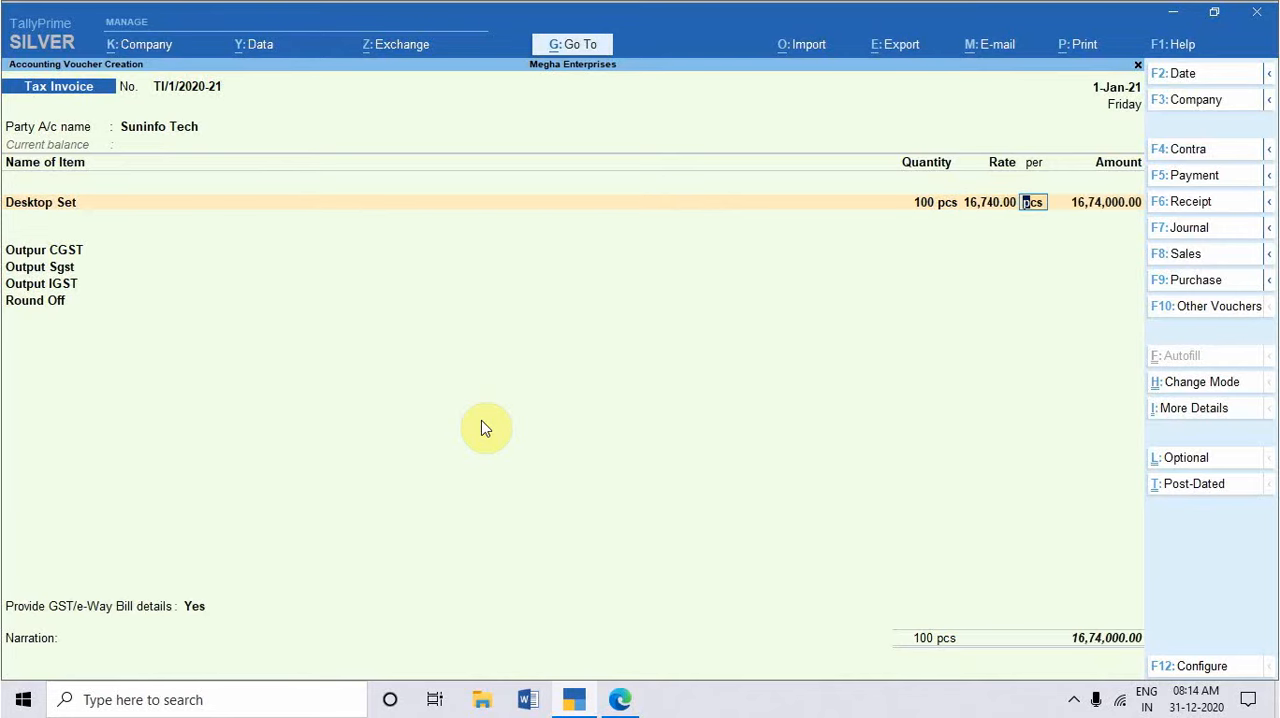
key(Return)
key(Return)
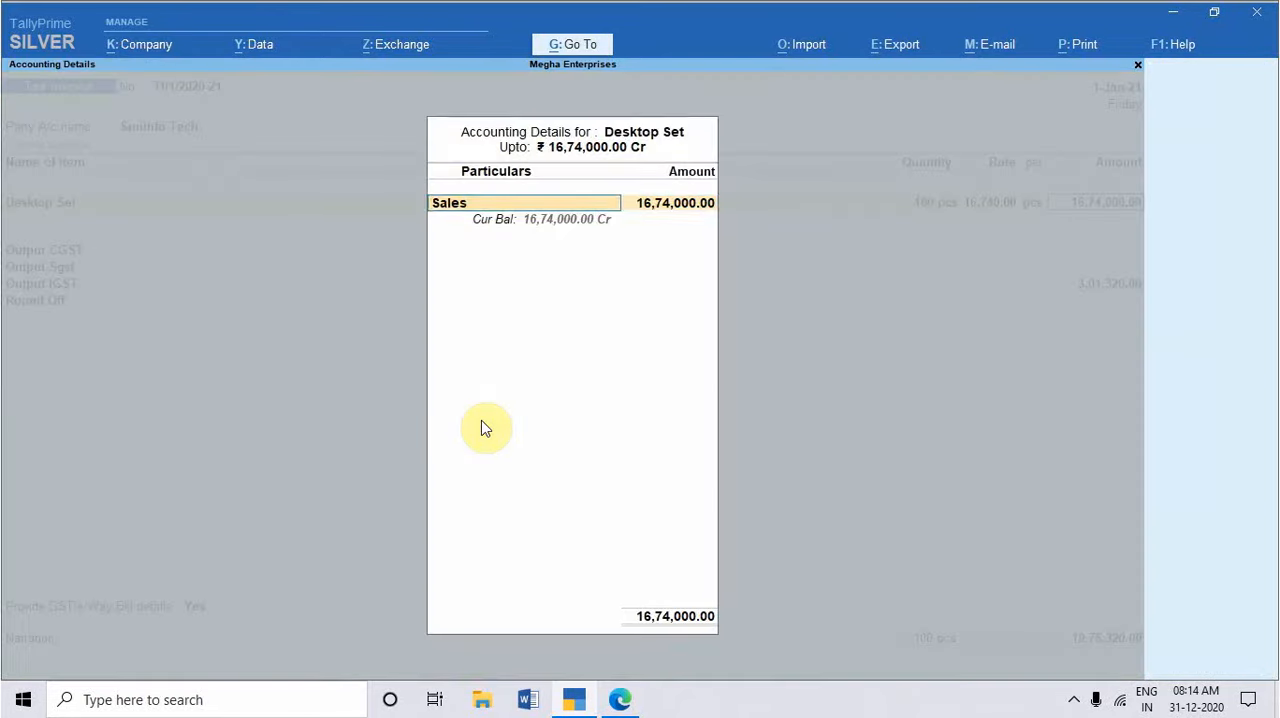
Step: End the item list and accept the Output CGST, SGST, IGST and Round Off lines of the tax invoice
key(Return)
key(Return)
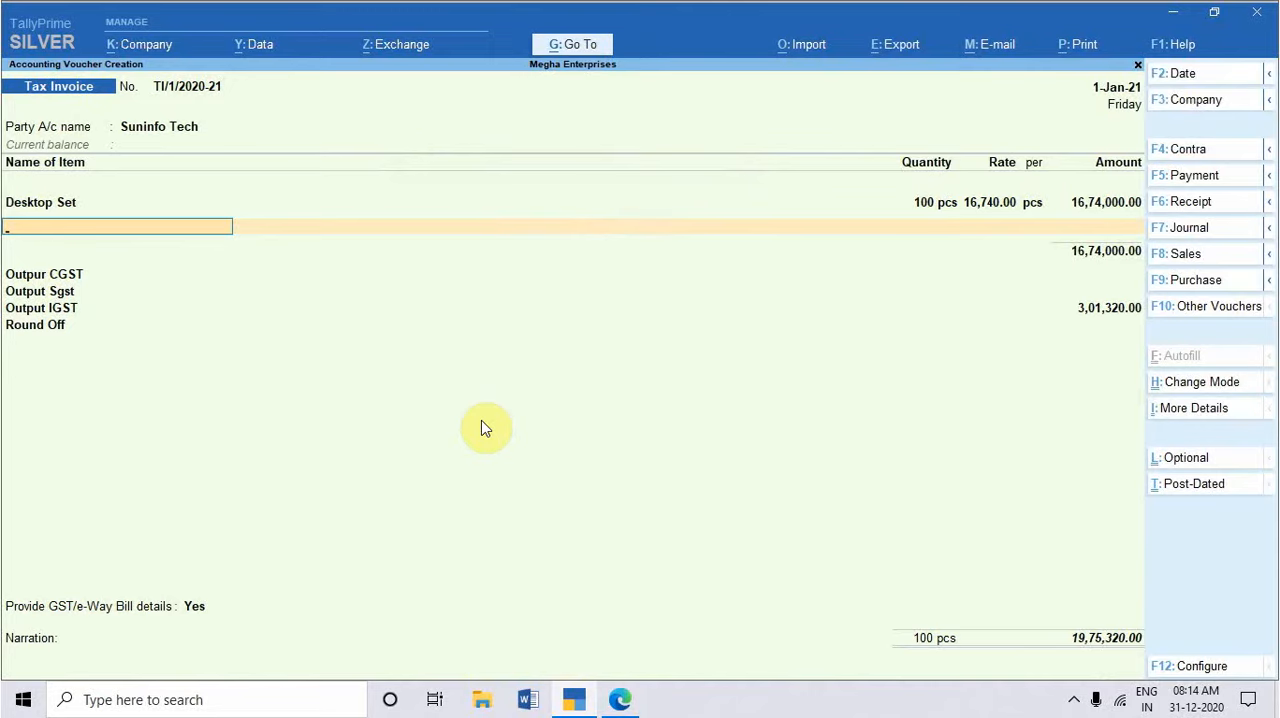
key(Return)
key(Return)
key(Return)
key(Return)
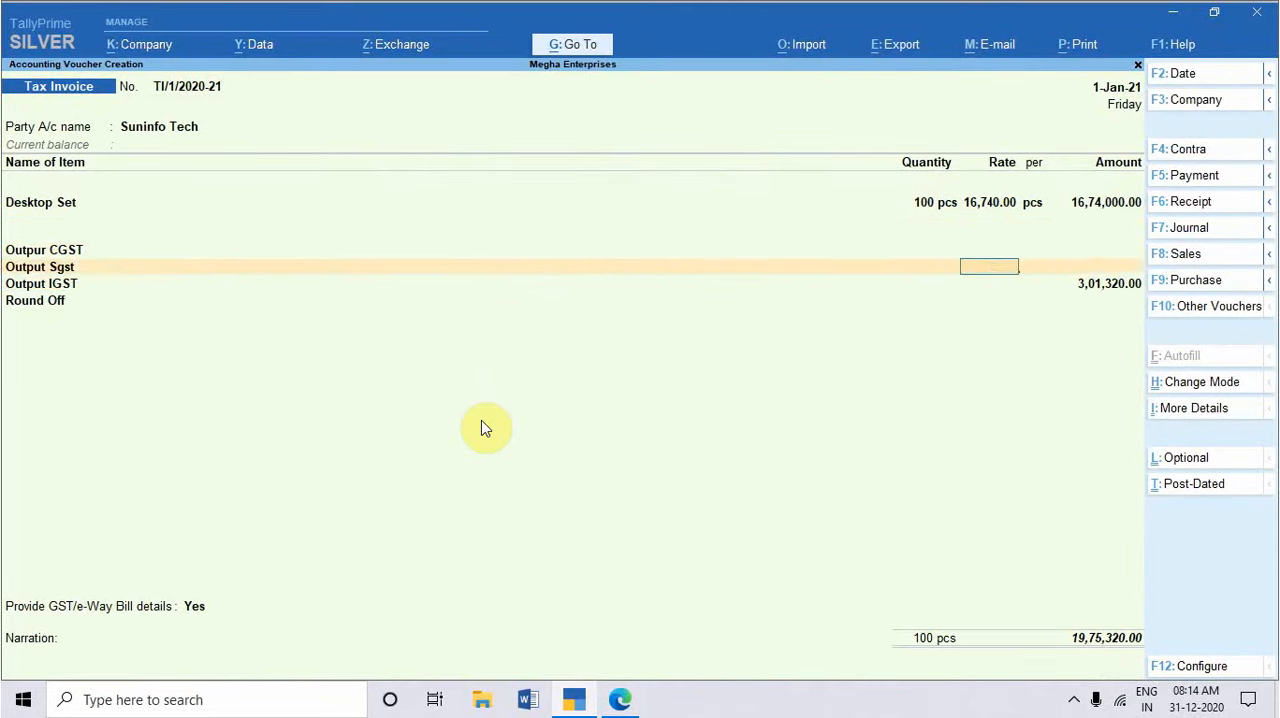
key(Return)
key(Return)
key(Return)
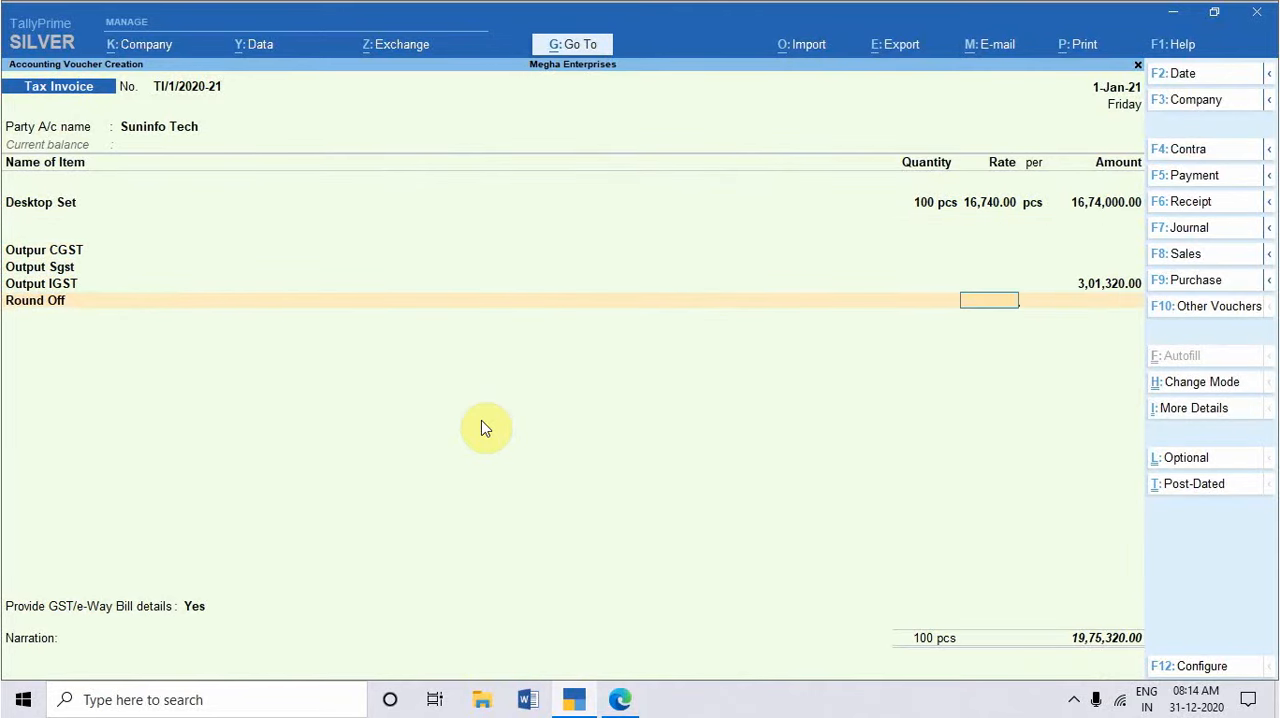
key(Return)
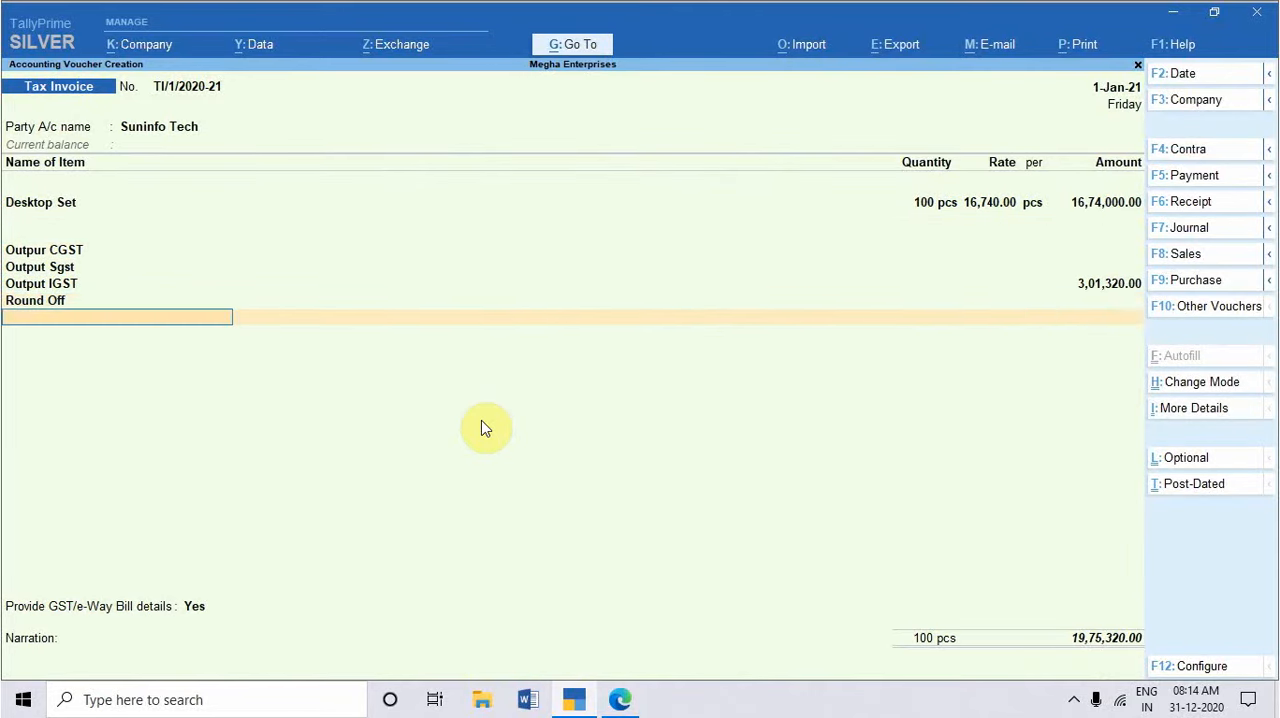
key(Return)
Step: Provide the GST/e-Way Bill details for the interstate sale, leaving the Doc/Lading number blank and setting its date to 1-1-2021
key(Return)
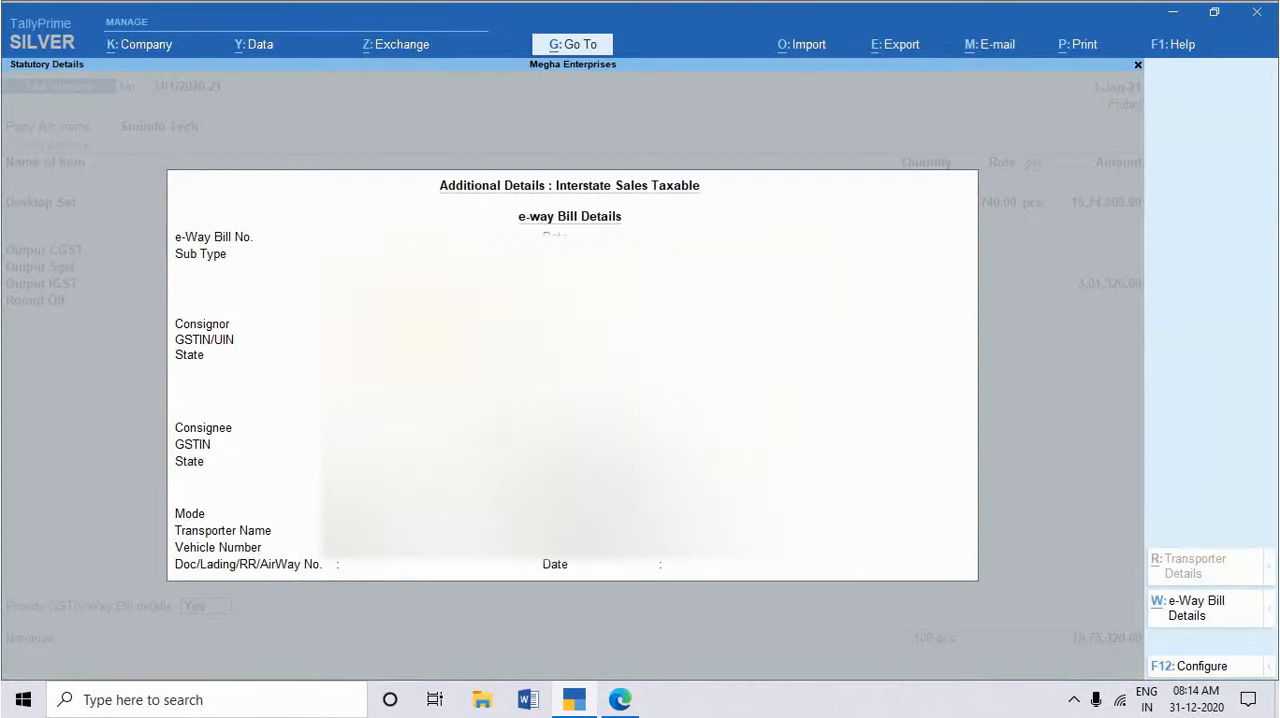
key(Return)
key(Return)
key(Return)
key(Return)
key(Return)
key(Return)
key(Return)
key(Return)
key(Return)
key(Return)
key(Return)
key(Return)
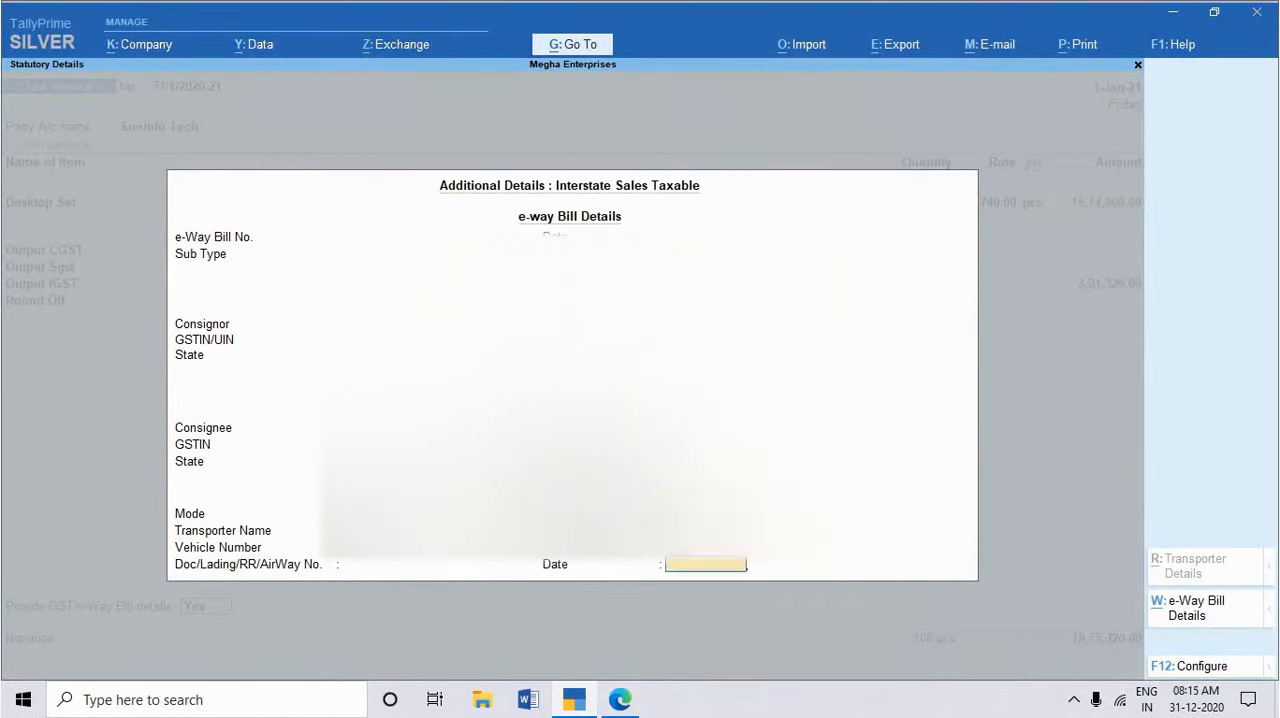
key(Return)
key(Return)
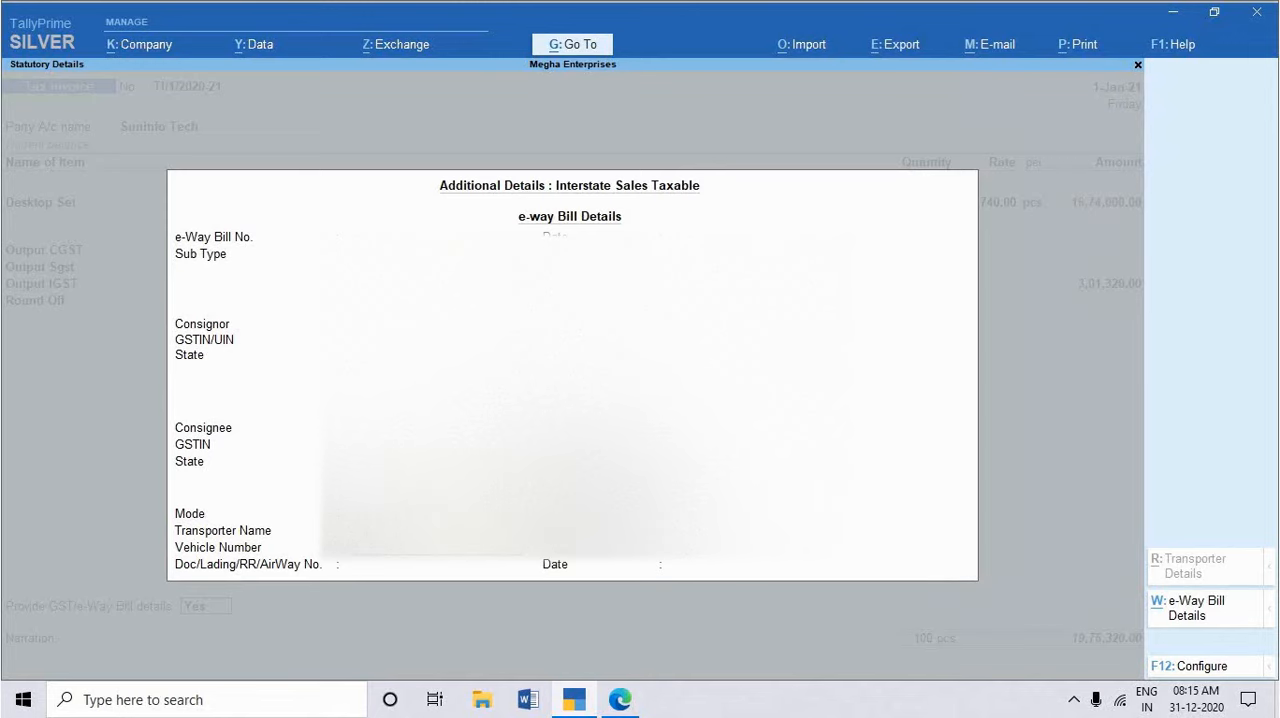
key(Return)
key(Return)
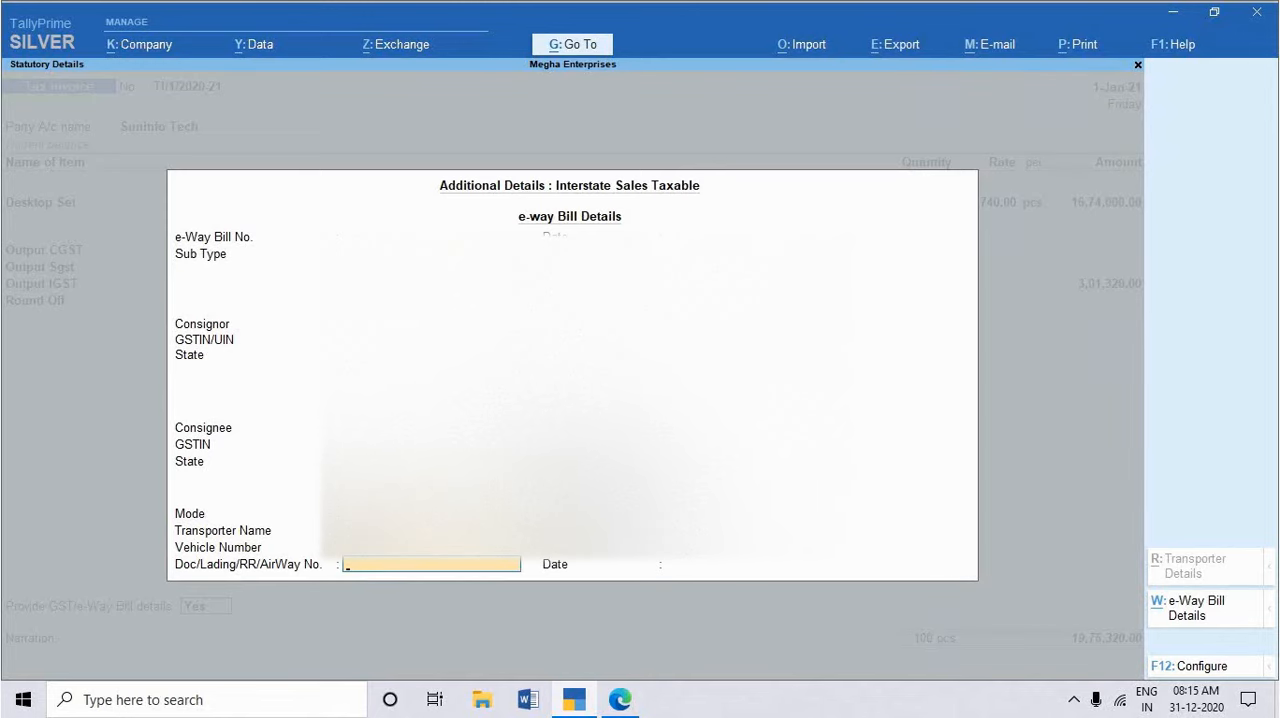
key(Return)
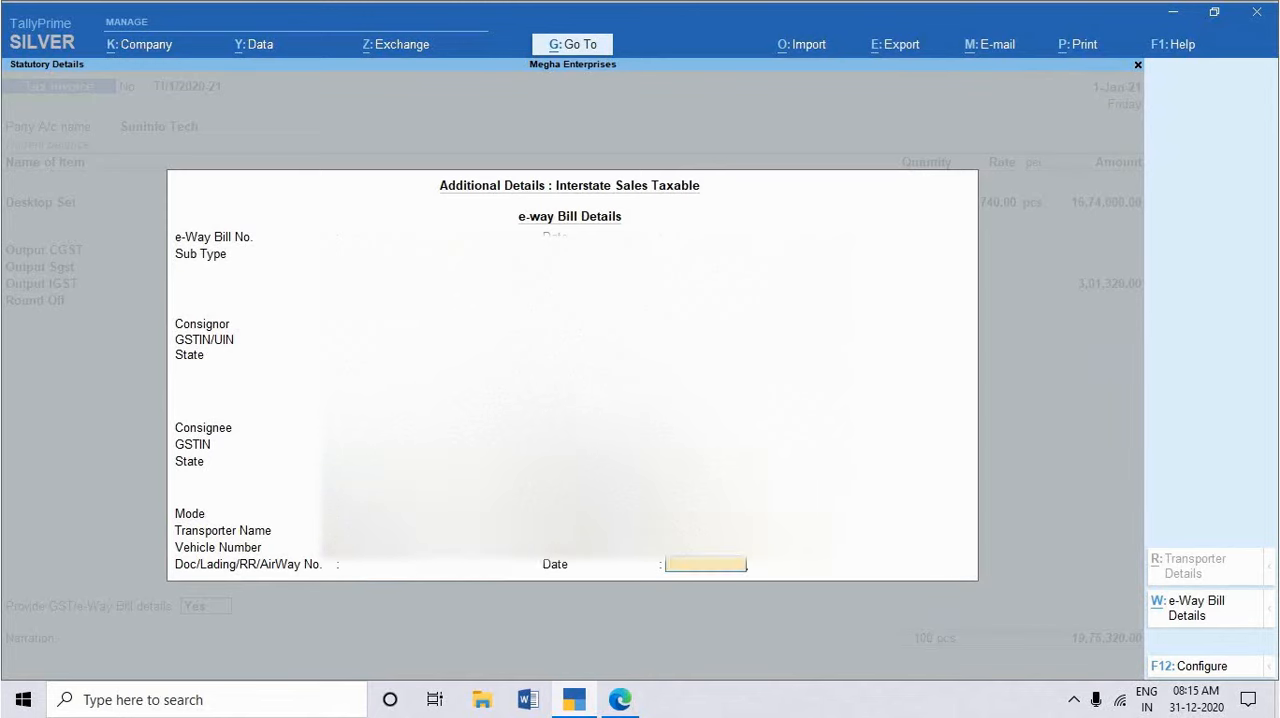
text(1-1-2021)
Step: Accept the New Ref TI/1/2020-21 bill-wise details for Suninfo Tech and save the tax invoice
key(Return)
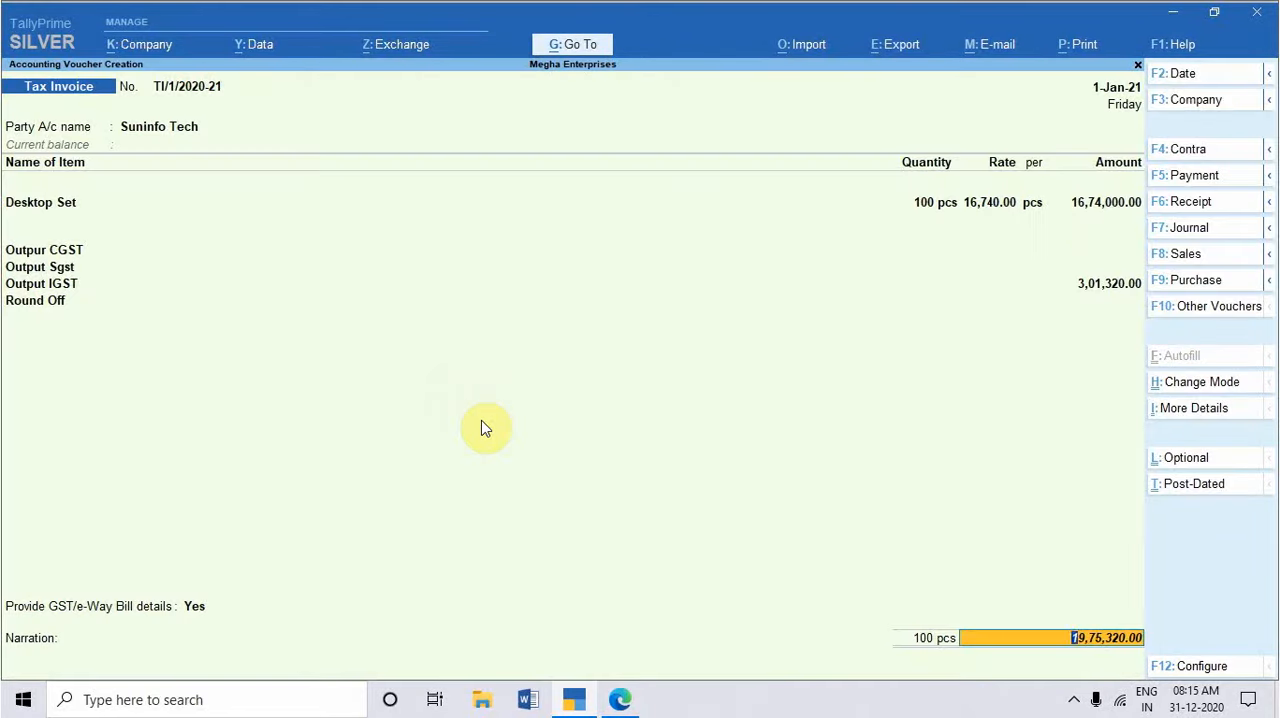
key(Return)
key(Return)
key(Return)
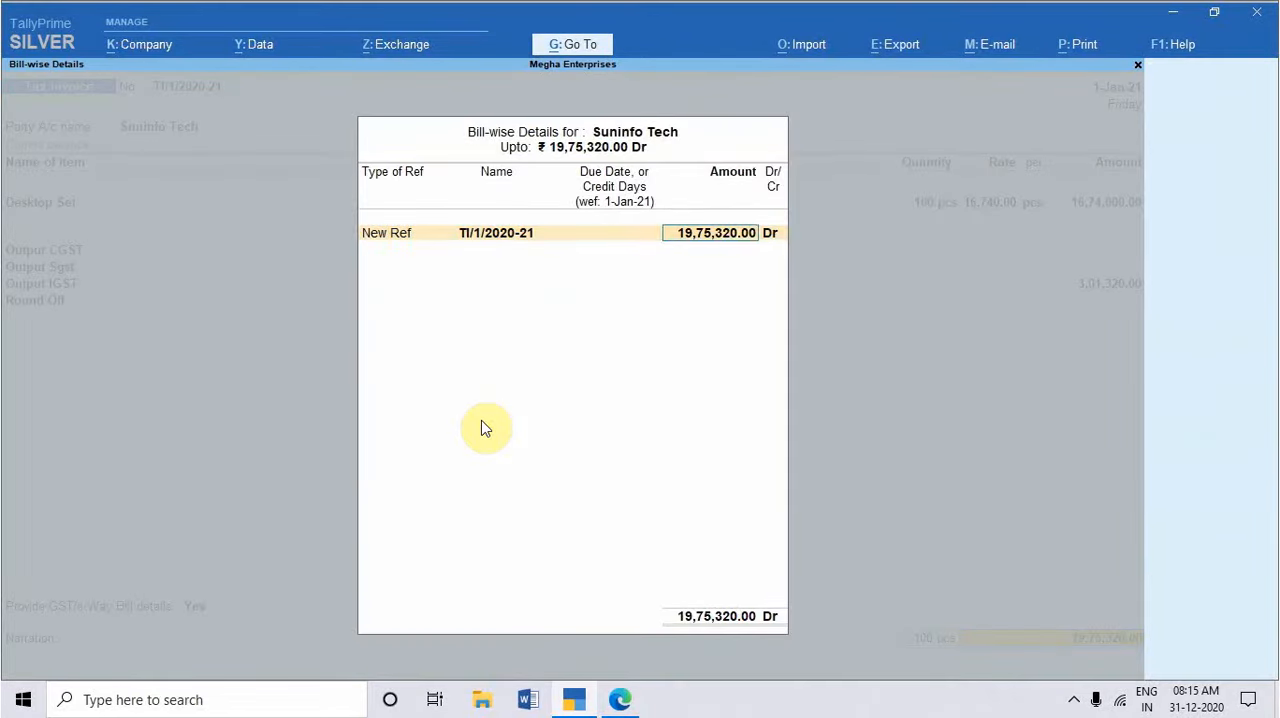
key(Return)
key(Return)
Step: Switch to the practice set PDF and underline the Debit Note Entry and Credit Note Entry labels under Accounting Mode
key(alt+Tab)
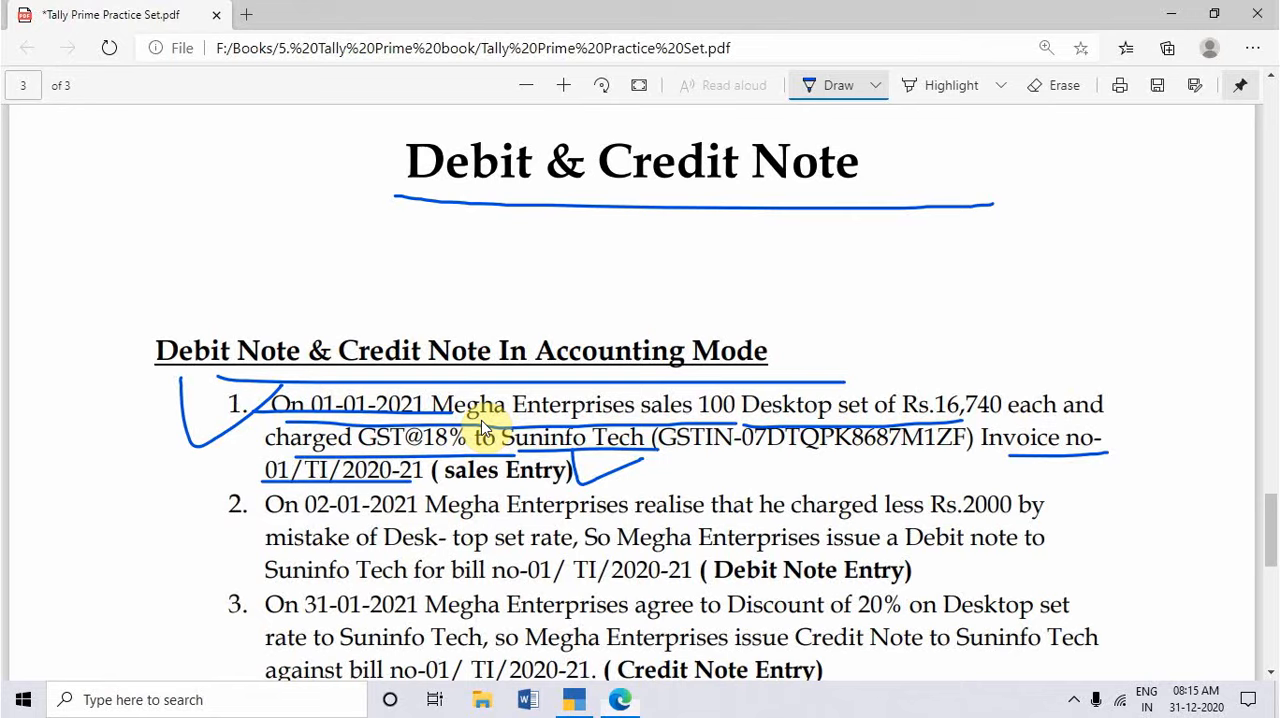
scroll(573, 410, down, 2)
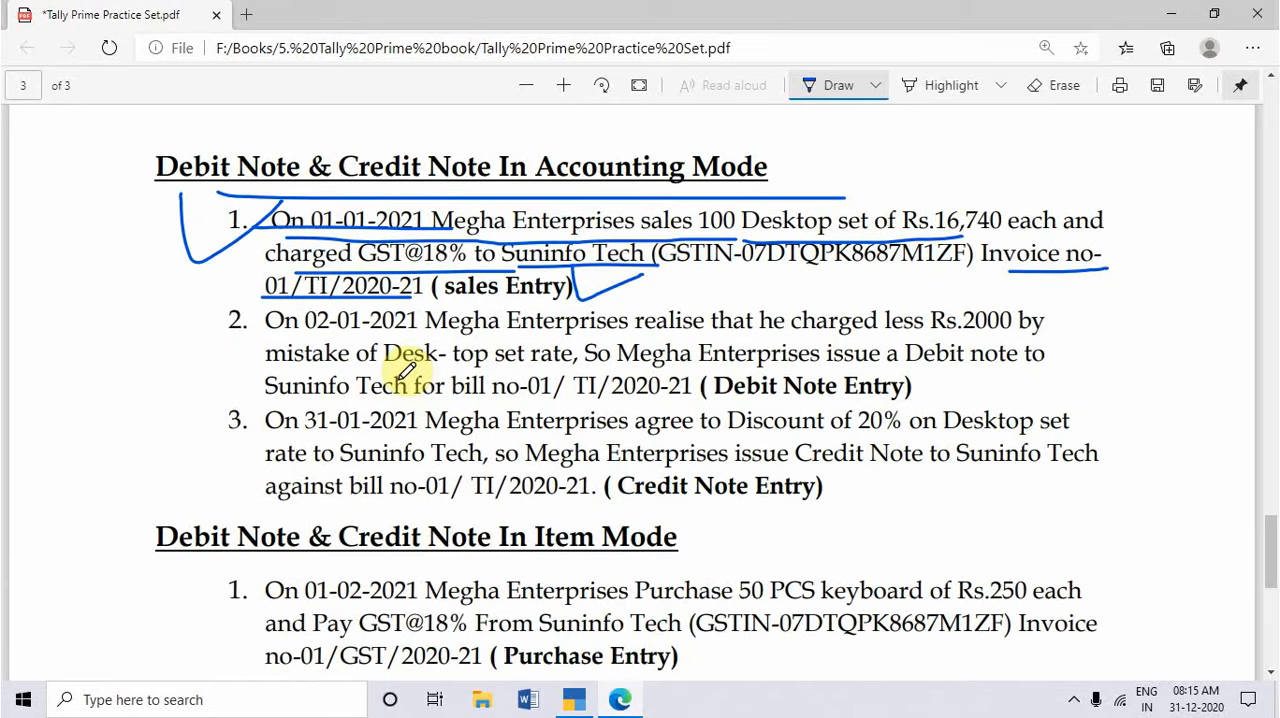
drag(709, 391, 906, 400)
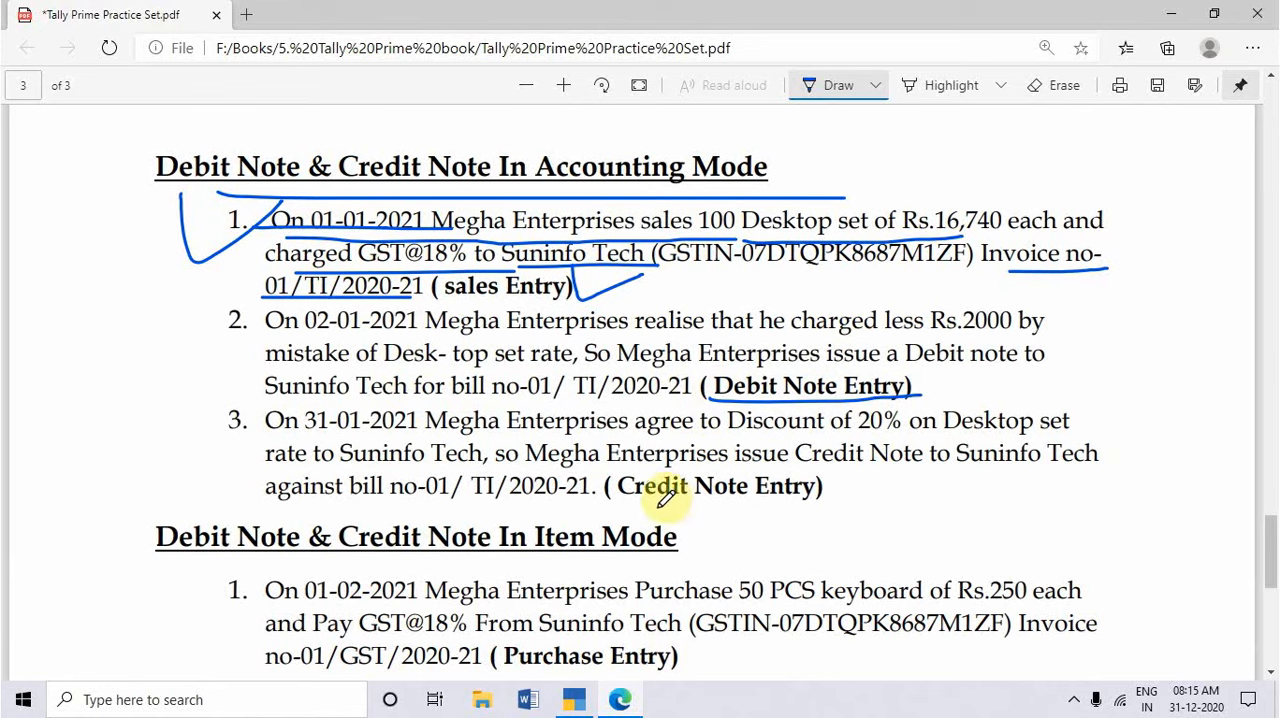
drag(605, 507, 823, 506)
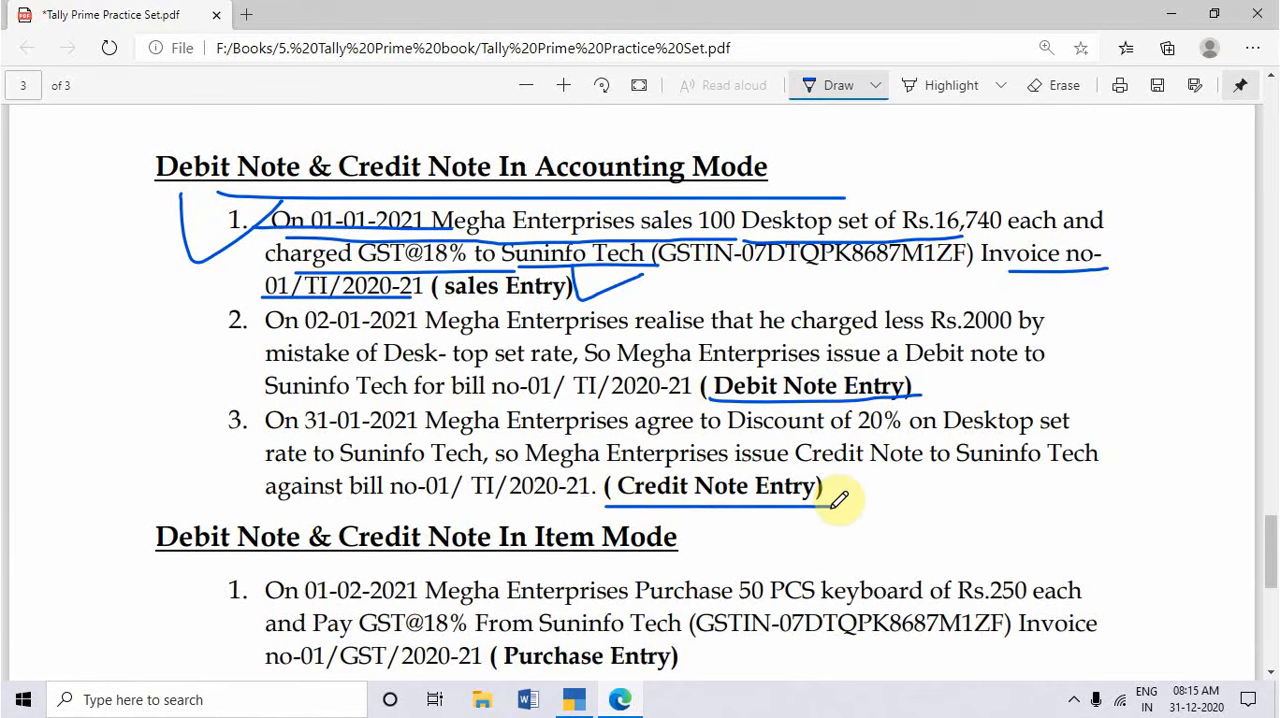
Step: Tick the second Accounting Mode exercise and underline its date, the Rs.2000 undercharge, the debit note wording, the party and the bill number
scroll(700, 490, down, 3)
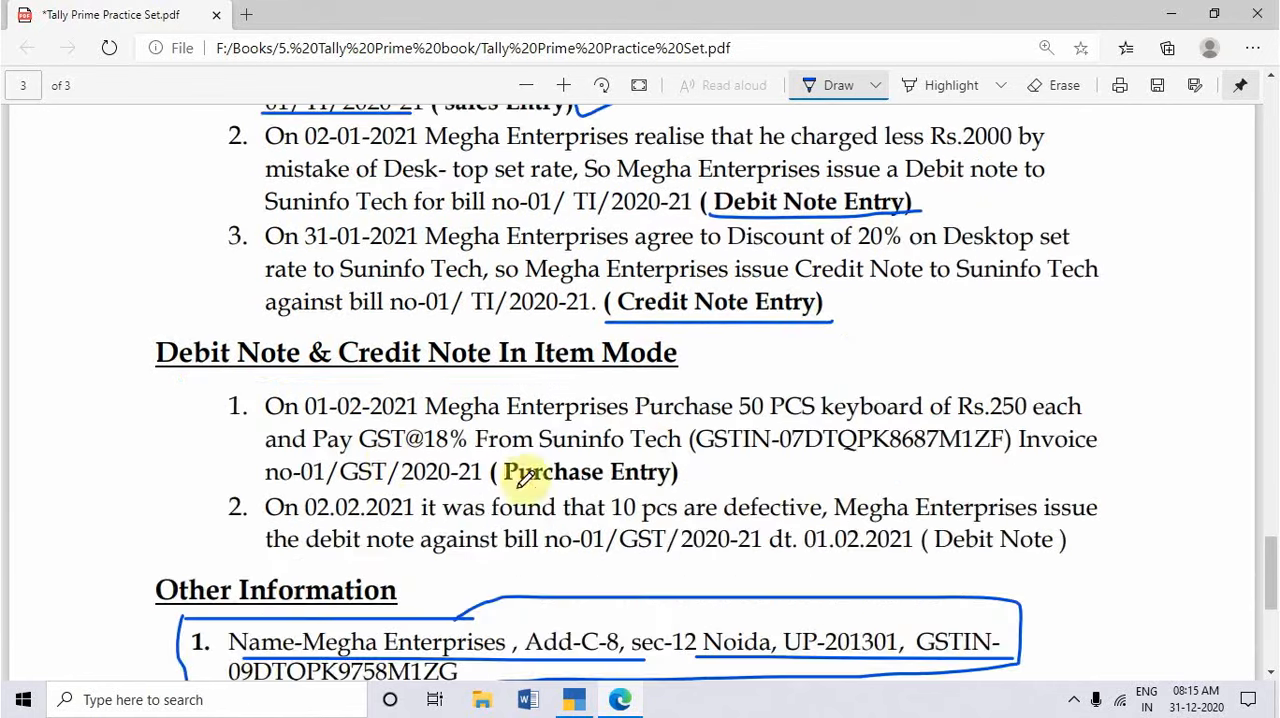
scroll(600, 537, up, 5)
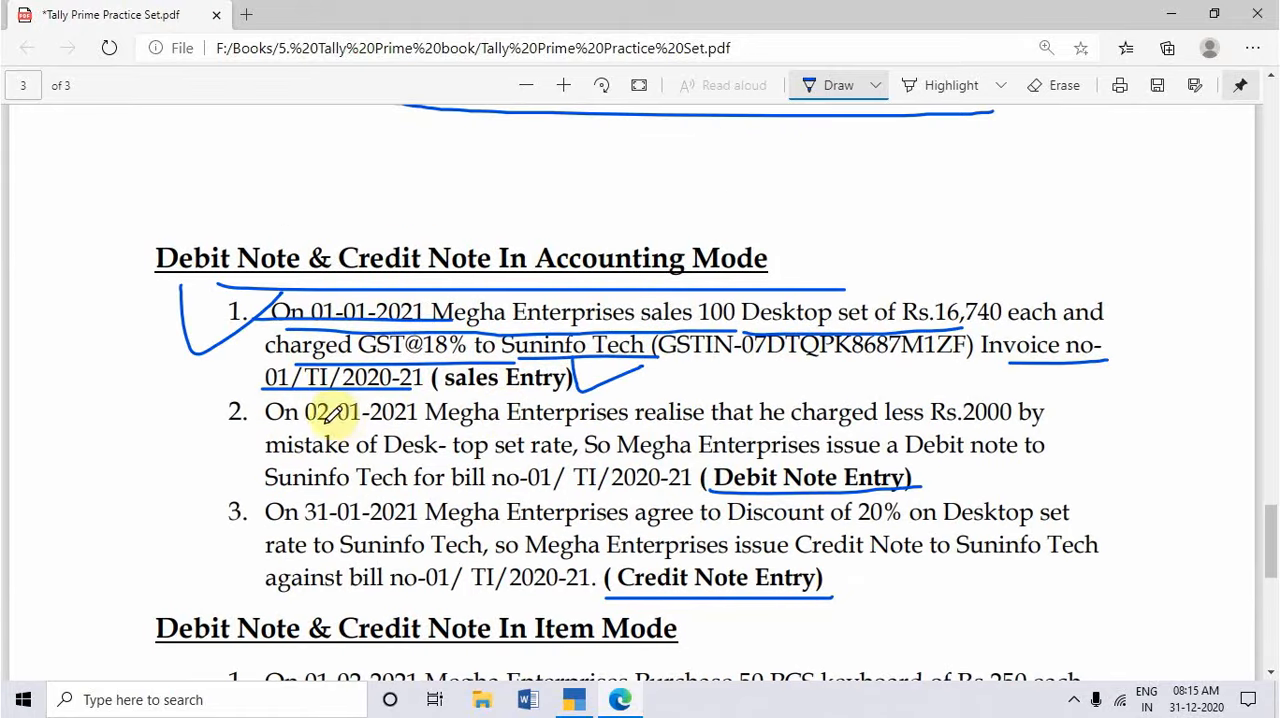
mouse_move(201, 386)
mouse_down()
mouse_move(210, 434)
mouse_move(386, 428)
mouse_up()
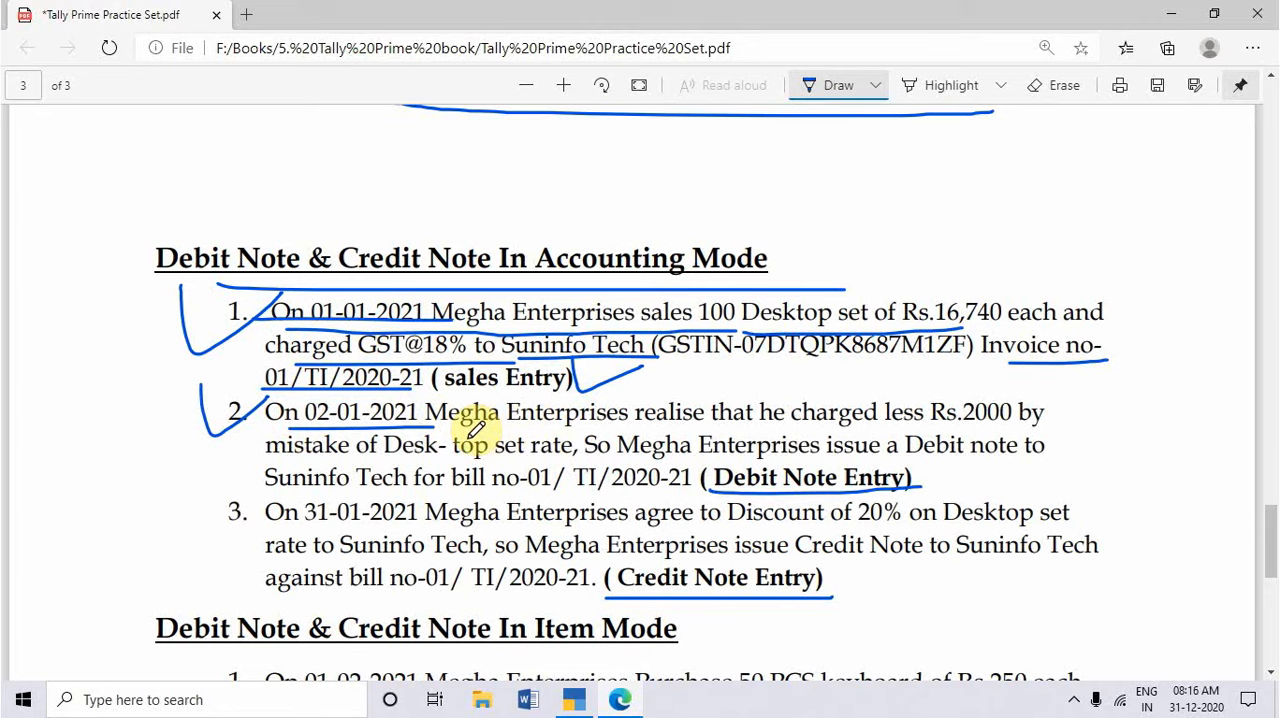
drag(932, 432, 1028, 430)
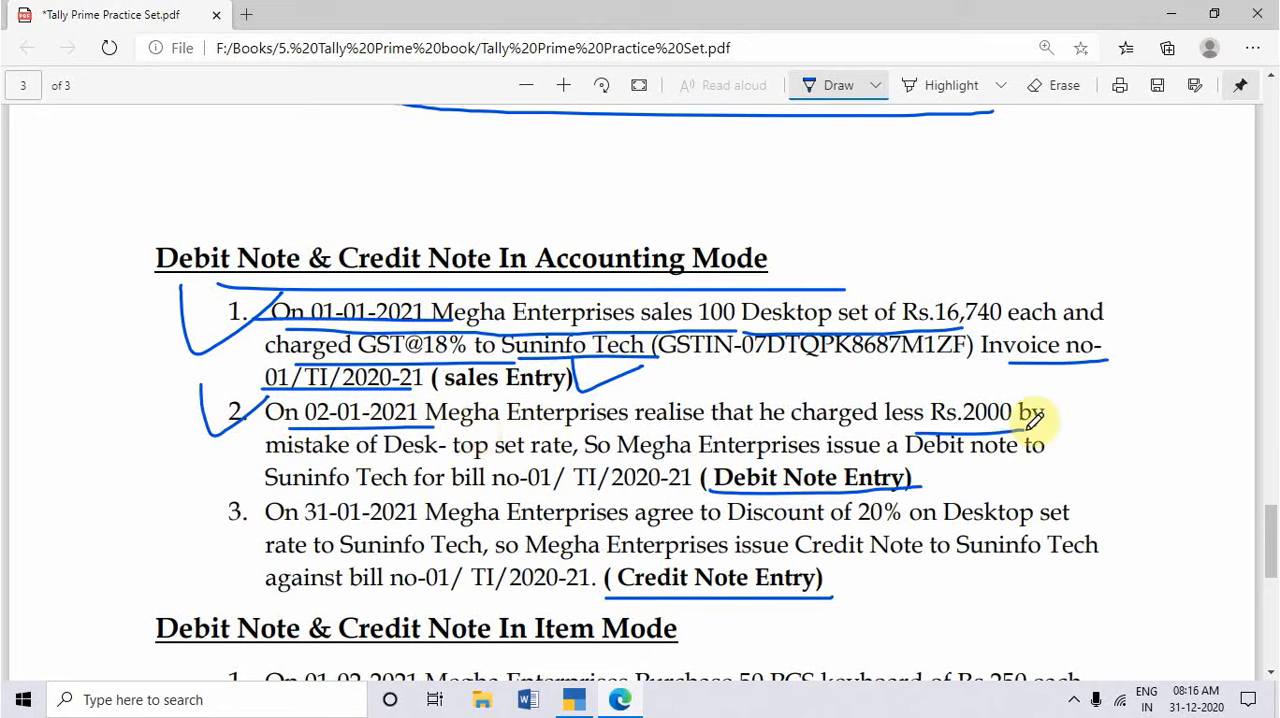
drag(267, 457, 1052, 456)
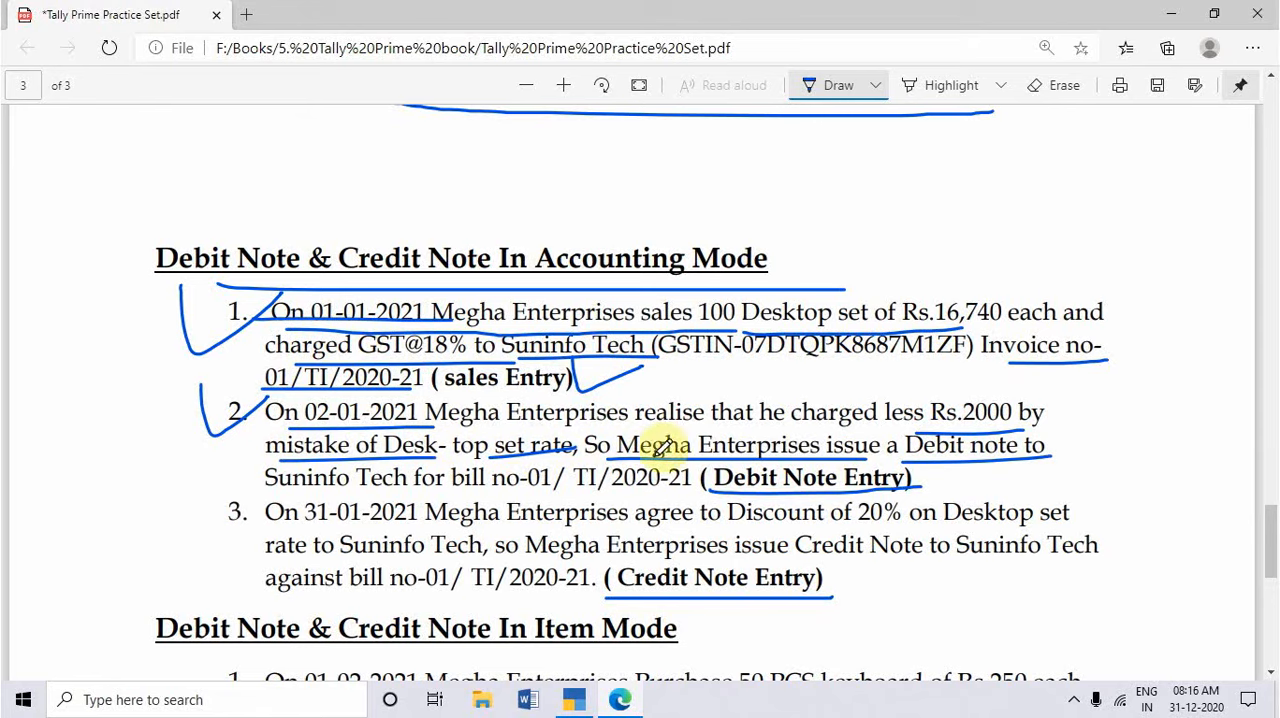
drag(258, 486, 682, 491)
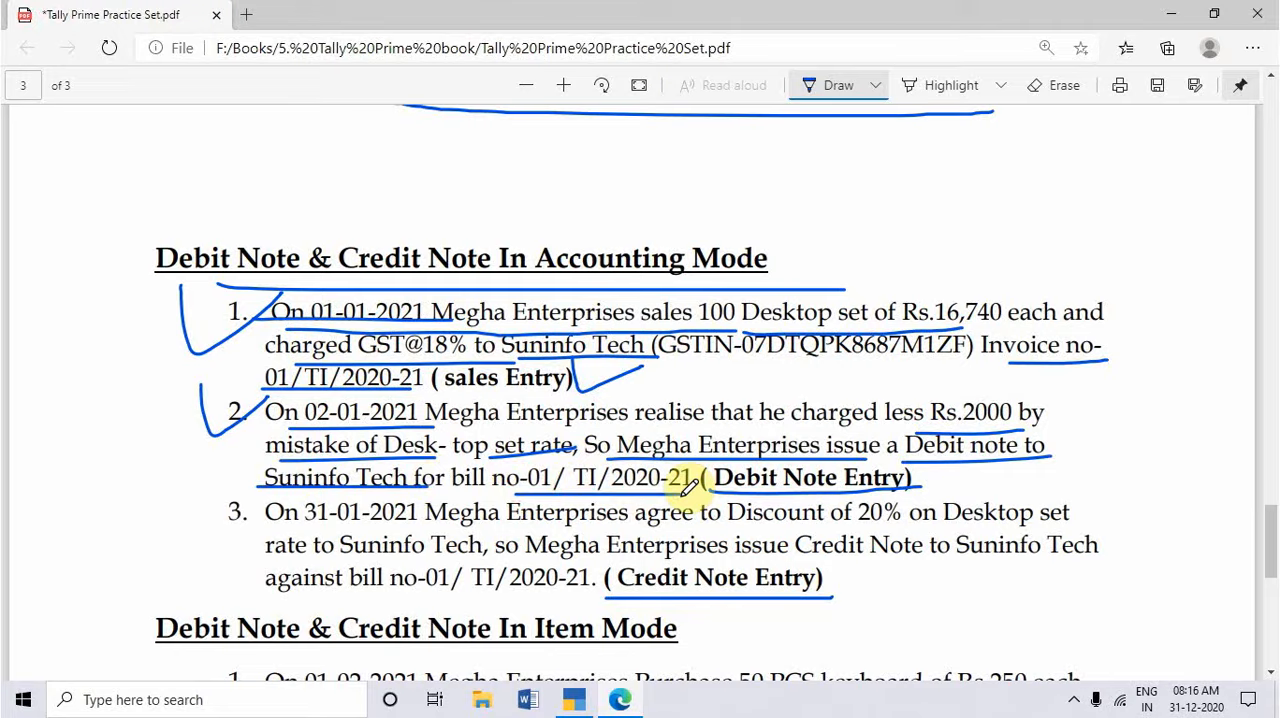
Step: Open a new Debit Note voucher in TallyPrime, and return to the practice set PDF to consult the second exercise
key(alt+Tab)
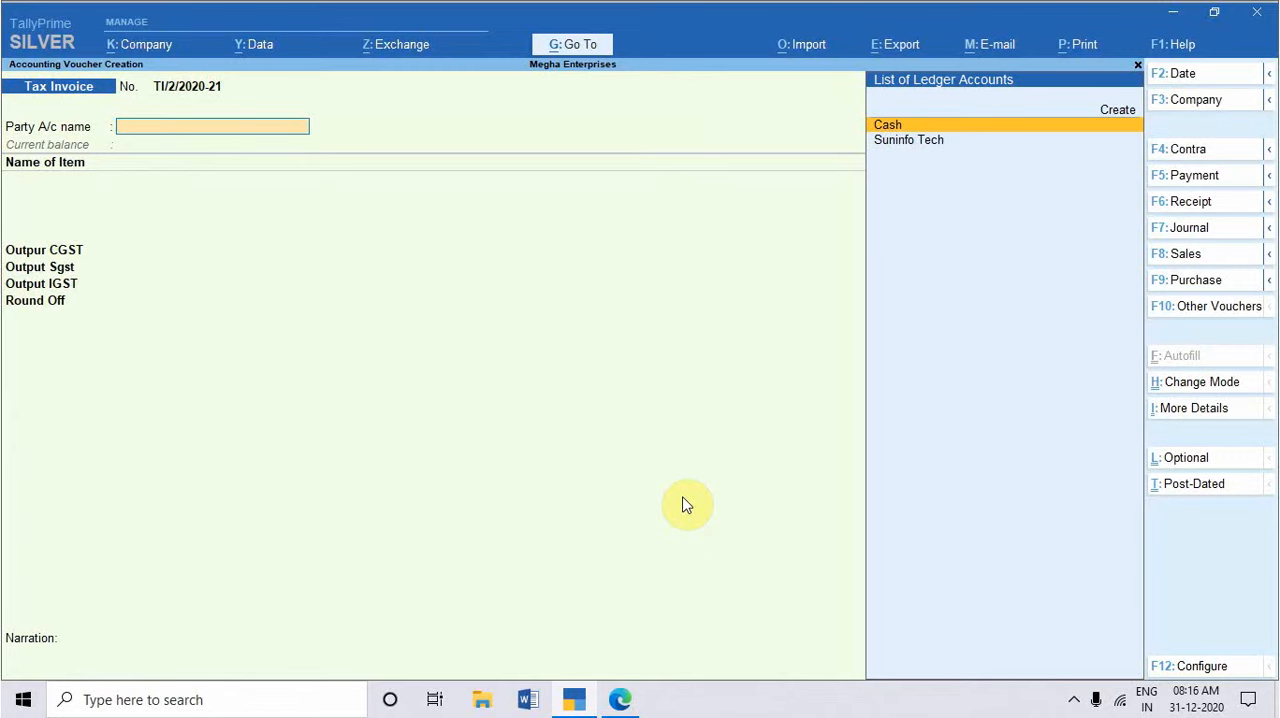
key(alt+F5)
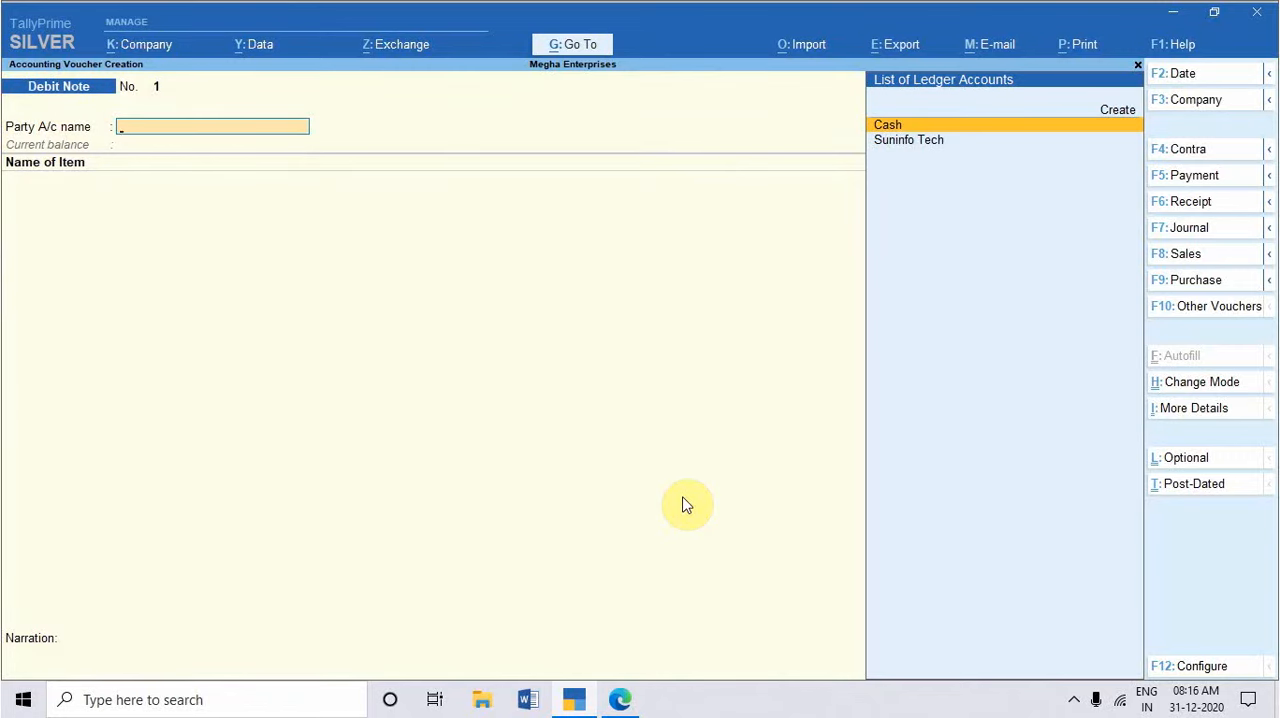
key(alt+Tab)
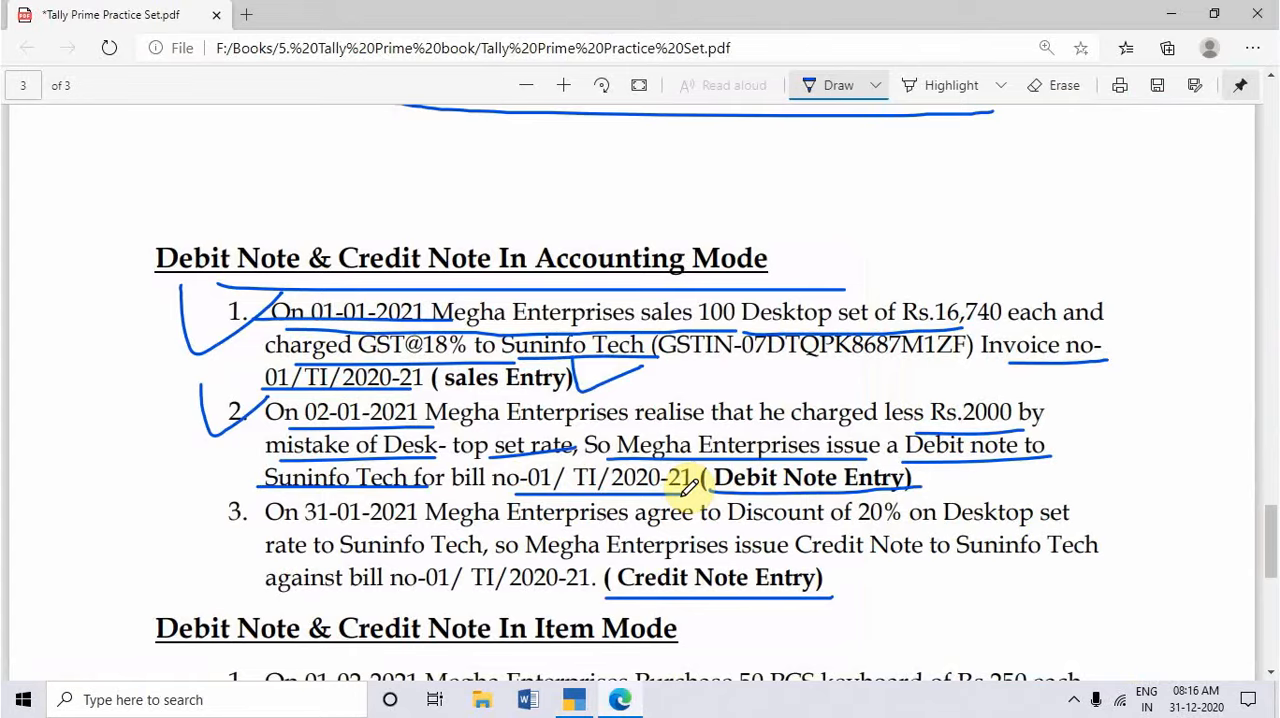
Step: Circle Accounting Mode in the practice set heading, and switch to TallyPrime to set the debit note to Accounting Invoice mode
mouse_move(540, 262)
mouse_down()
mouse_move(789, 266)
mouse_move(603, 223)
mouse_move(550, 268)
mouse_up()
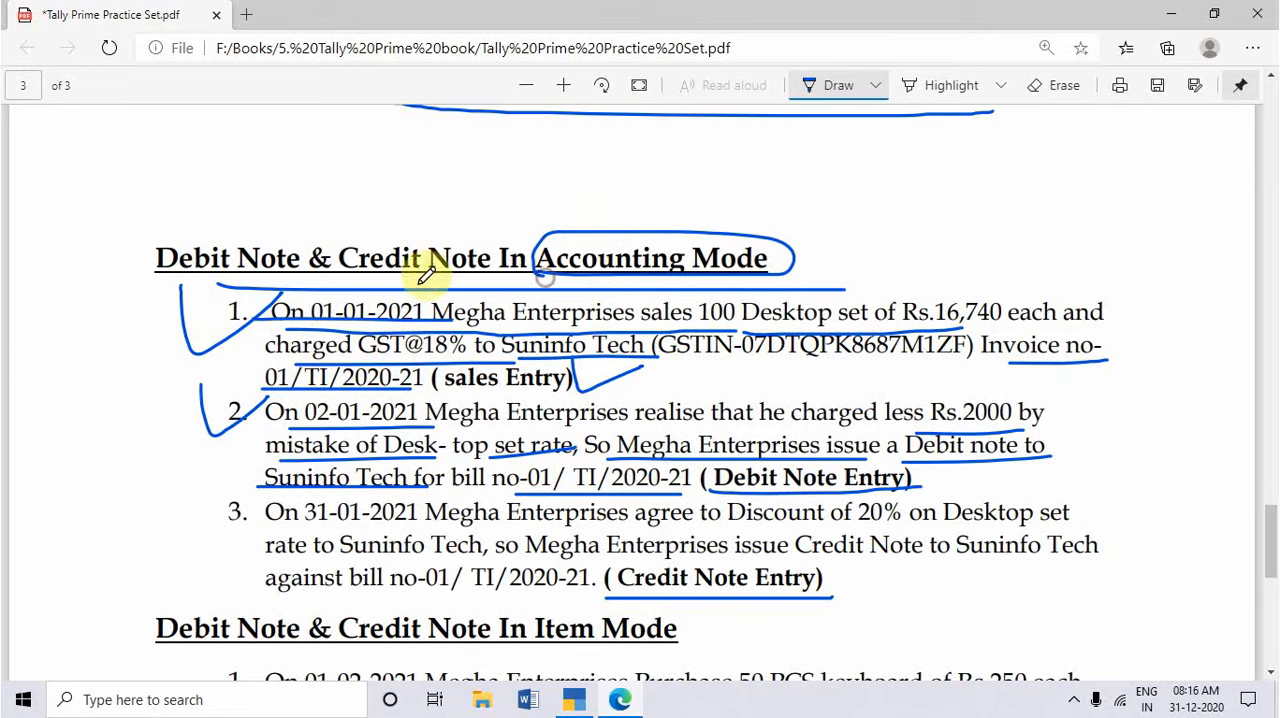
key(alt+Tab)
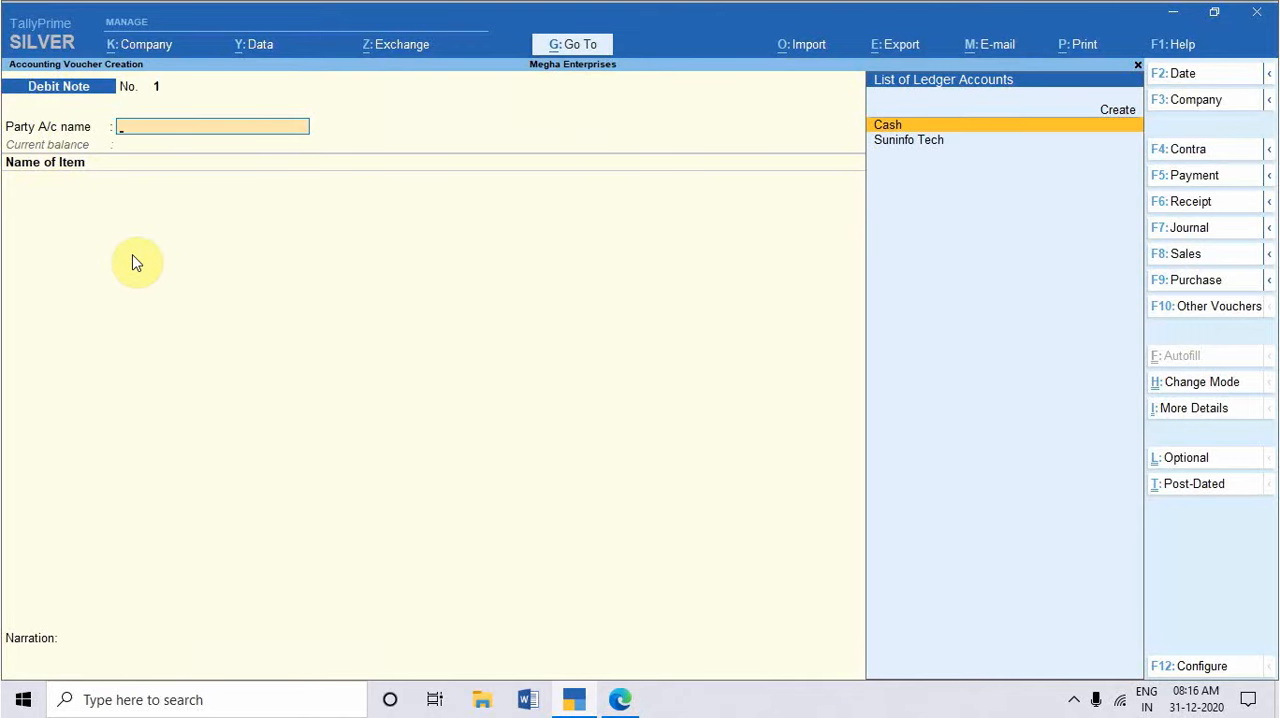
key(ctrl+h)
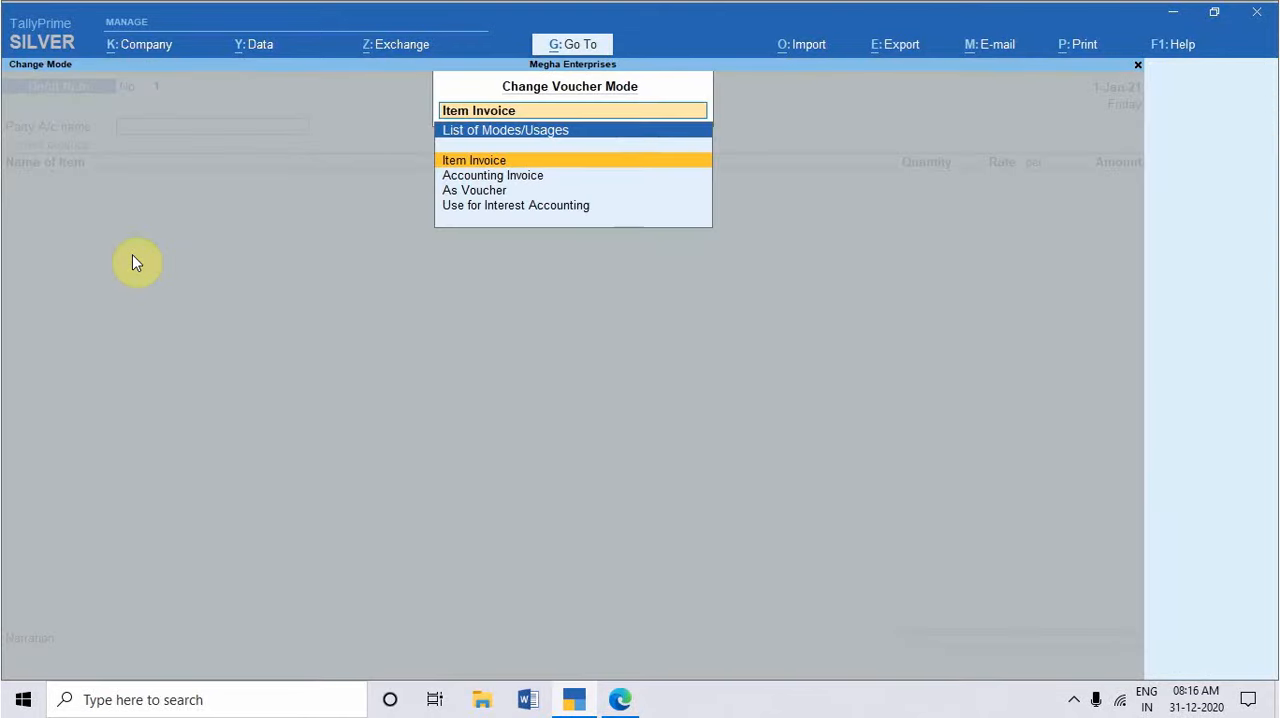
key(Down)
key(Down)
key(Up)
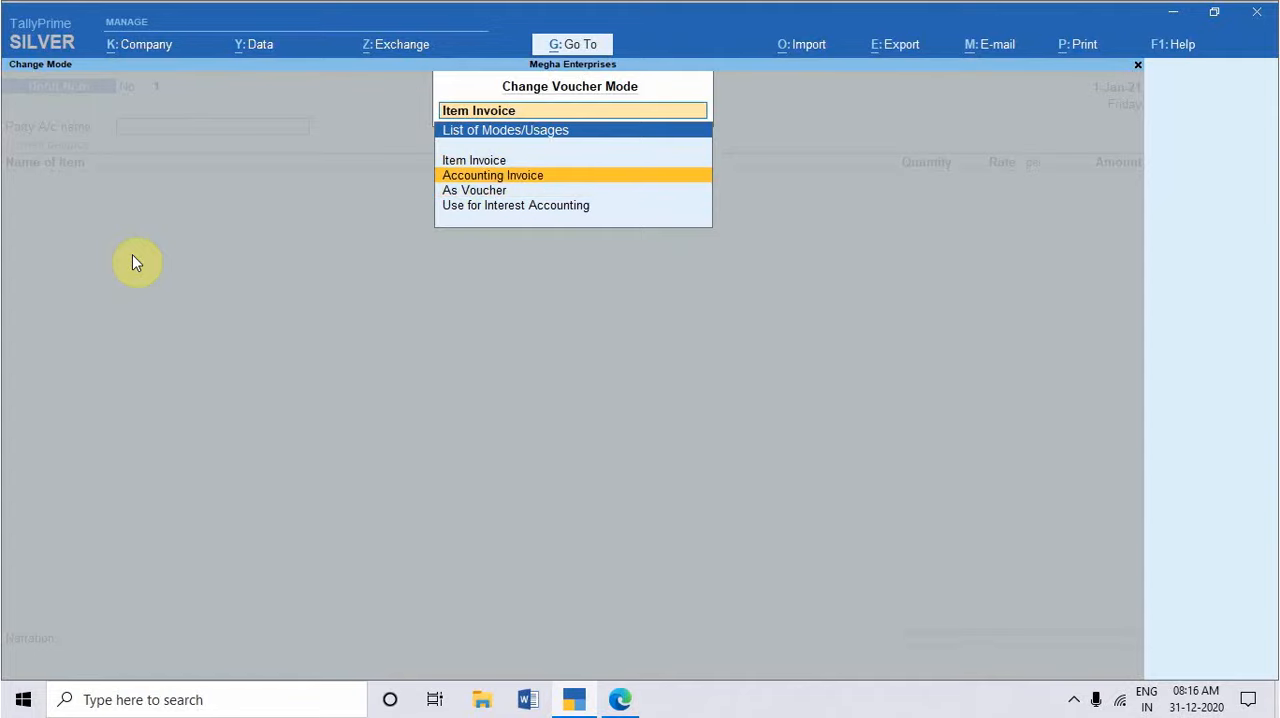
key(Return)
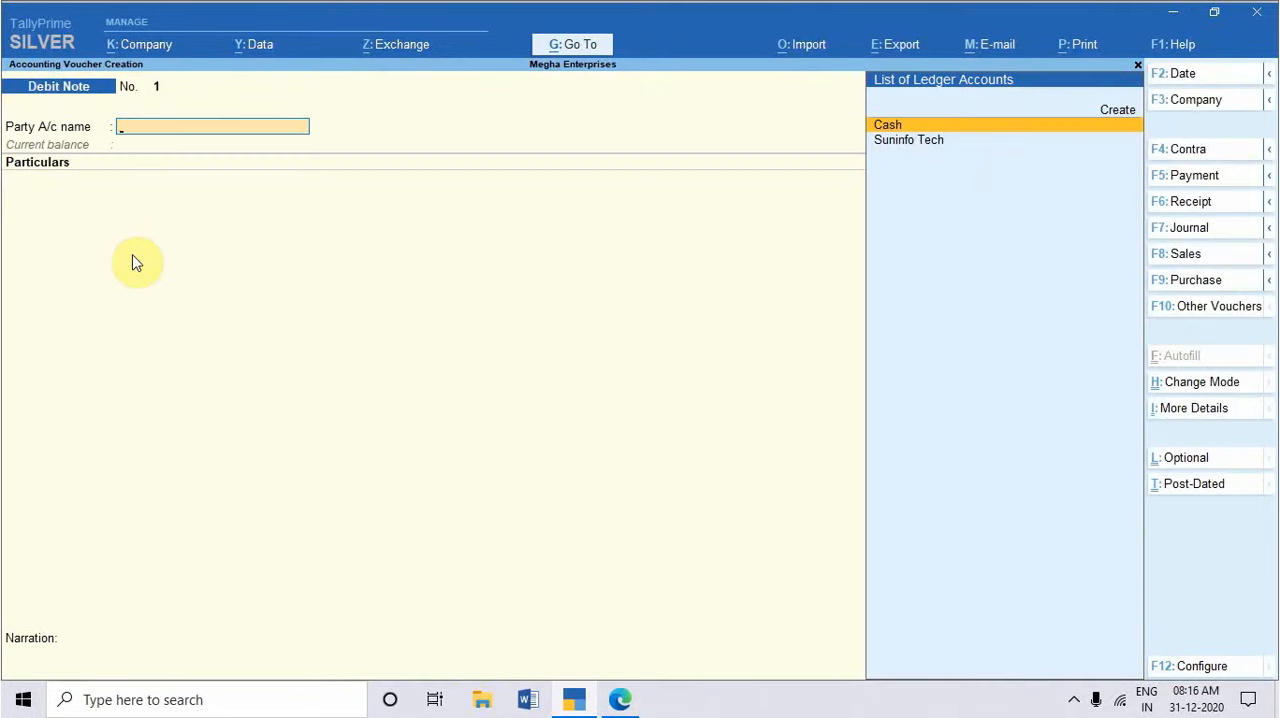
Step: Choose Suninfo Tech as the debit note's party, leaving the dispatch and original invoice details blank and accepting the party details
key(Down)
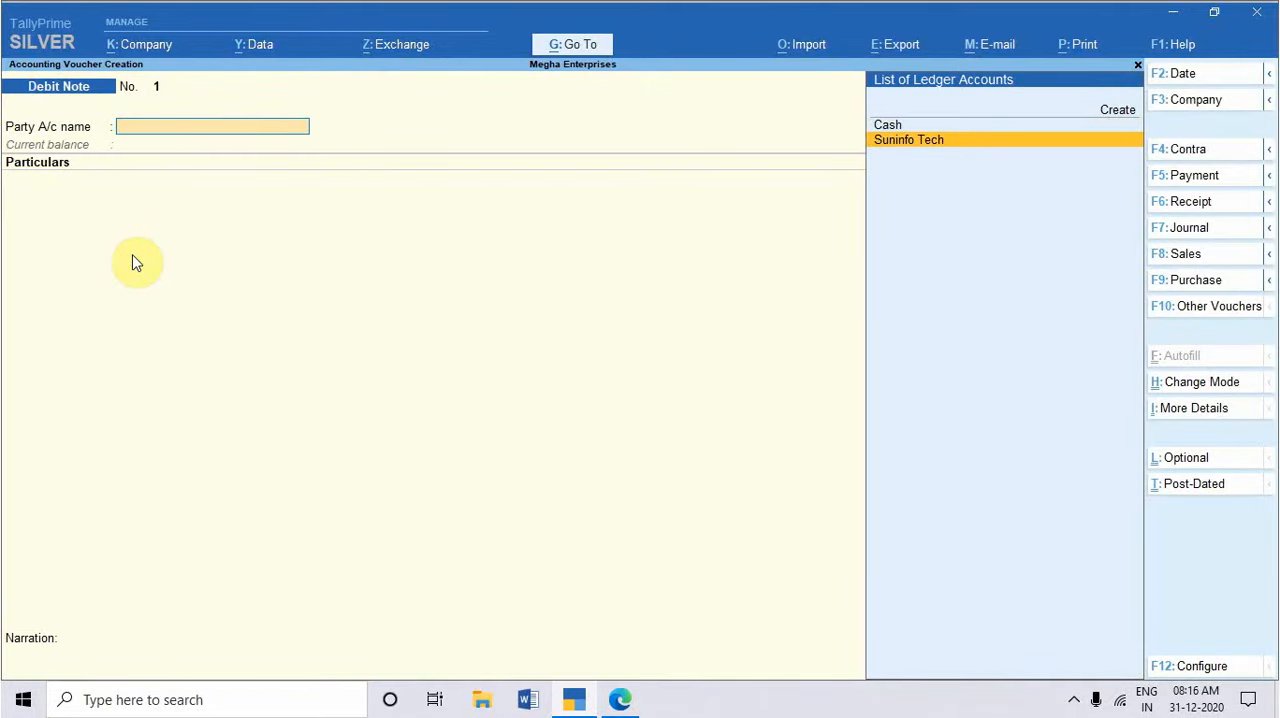
key(Return)
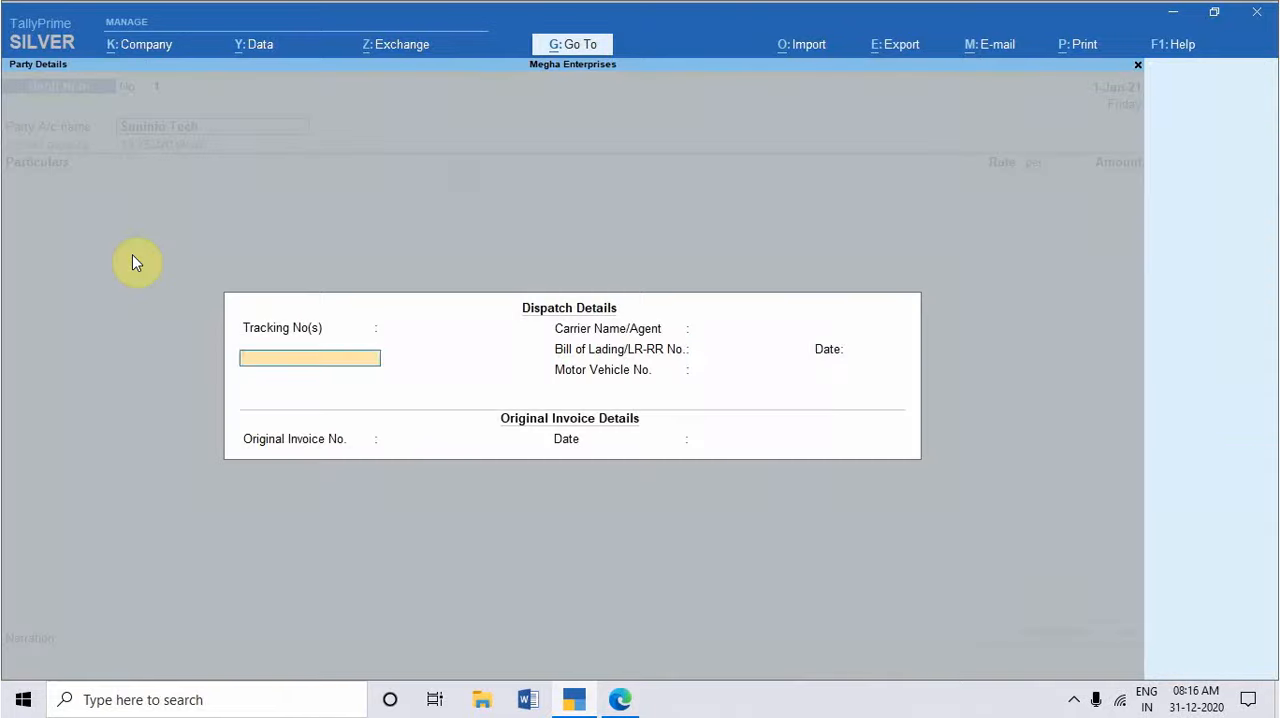
key(Return)
key(Return)
key(Return)
key(Return)
key(Return)
key(Return)
key(Return)
key(Return)
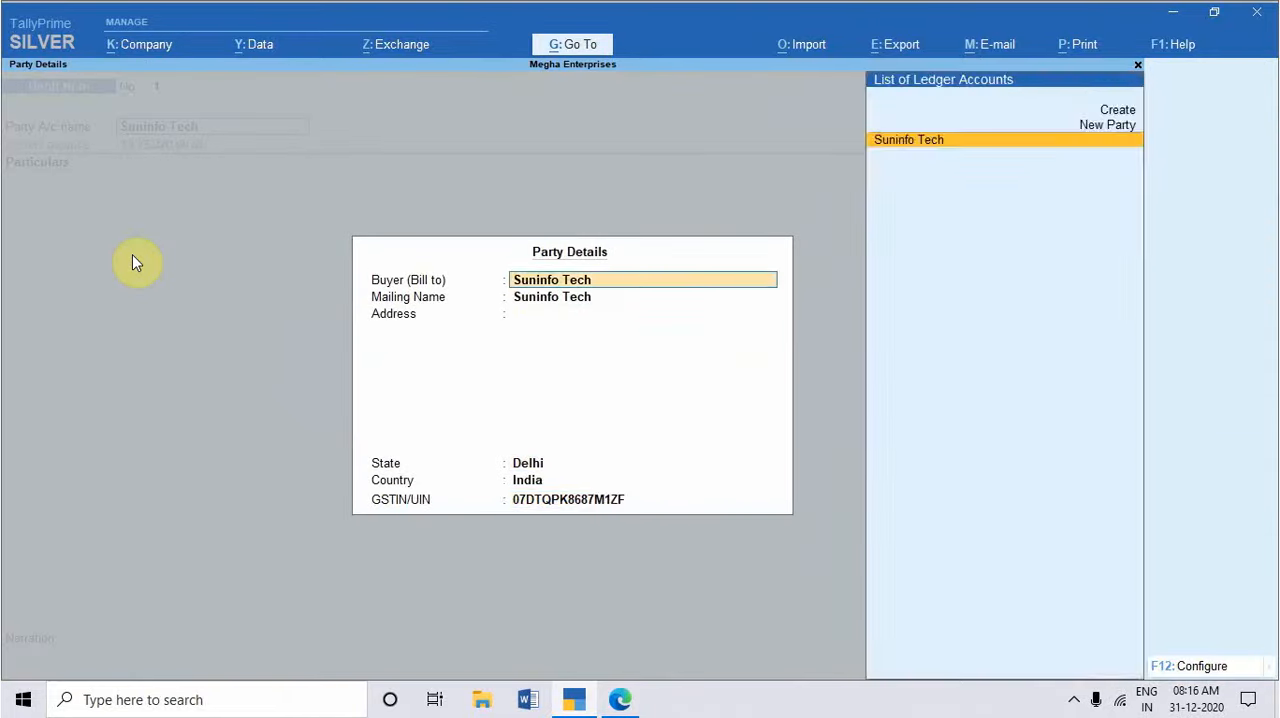
key(Return)
key(Return)
key(Return)
key(Return)
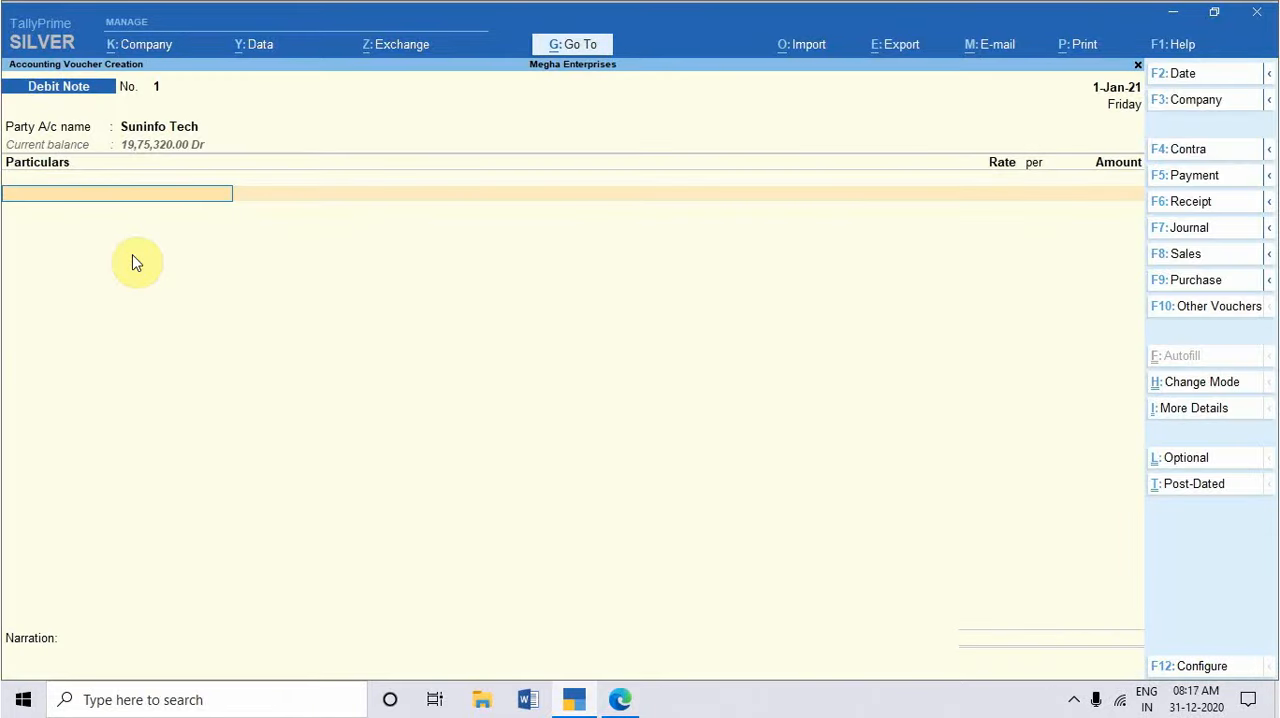
Step: Select the Rate Difference ( Sales) ledger as the debit note's first particular, consulting the practice set PDF
text(RA)
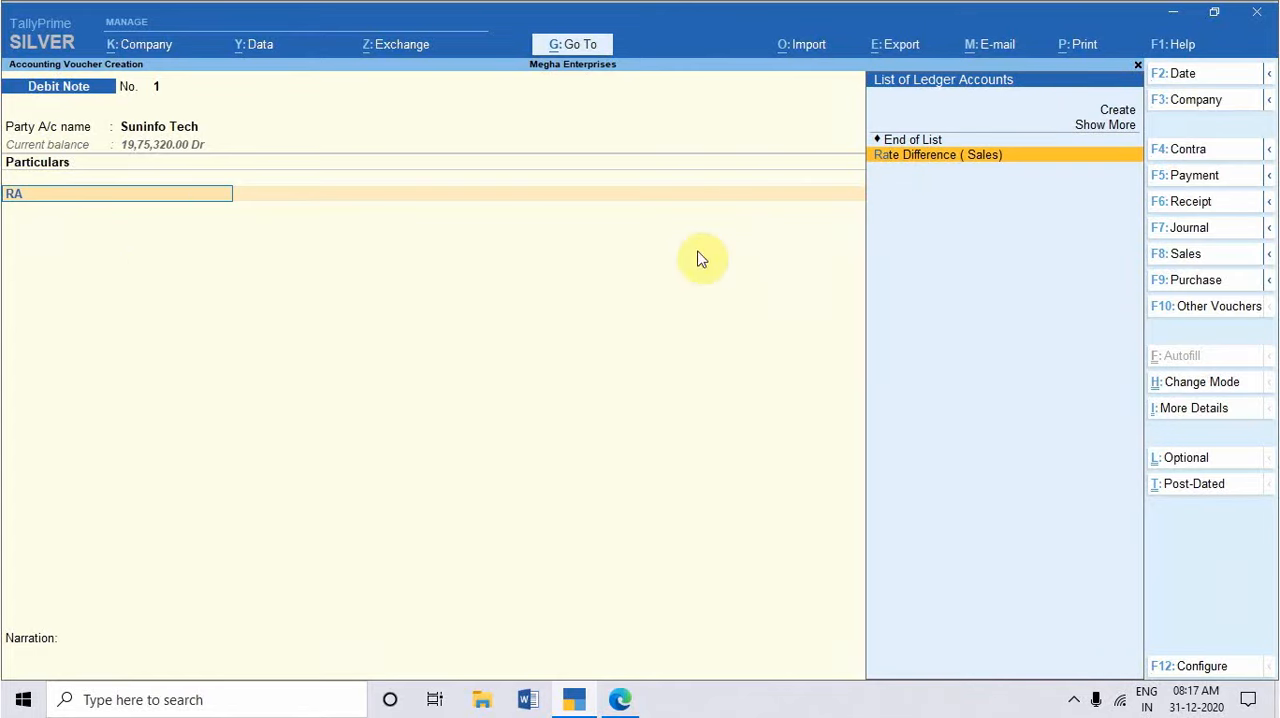
key(alt+Tab)
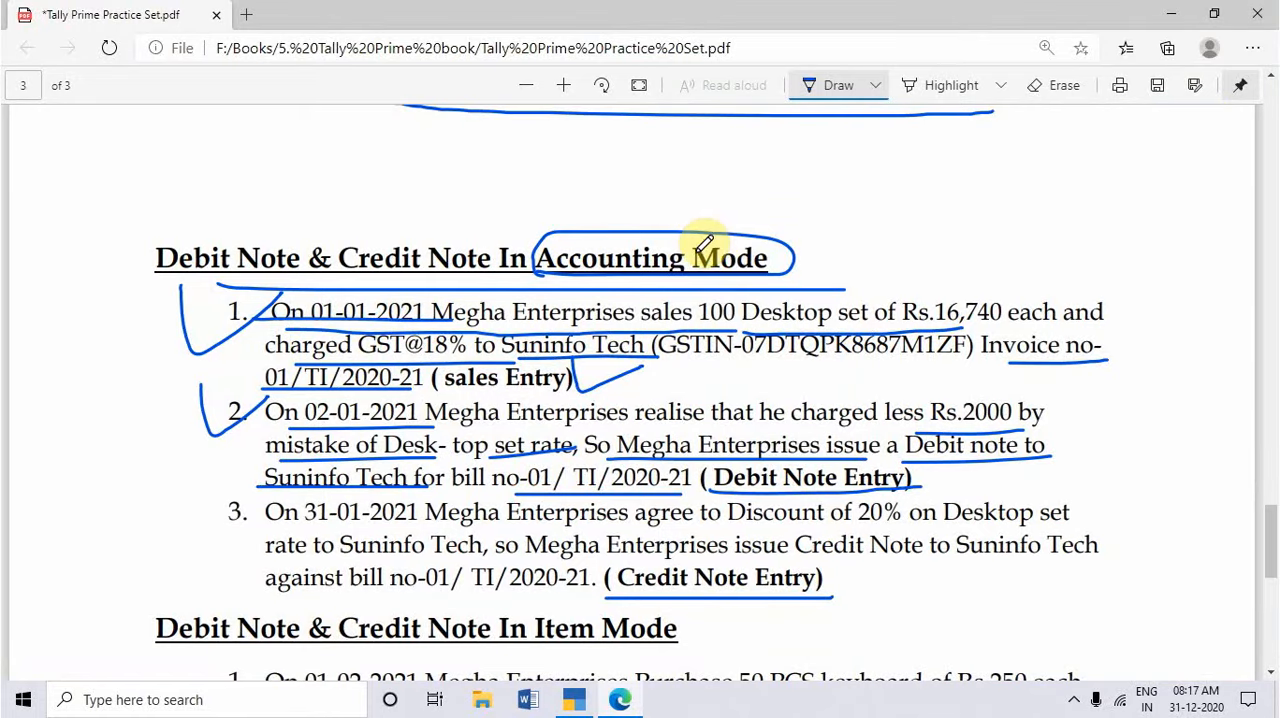
key(alt+Tab)
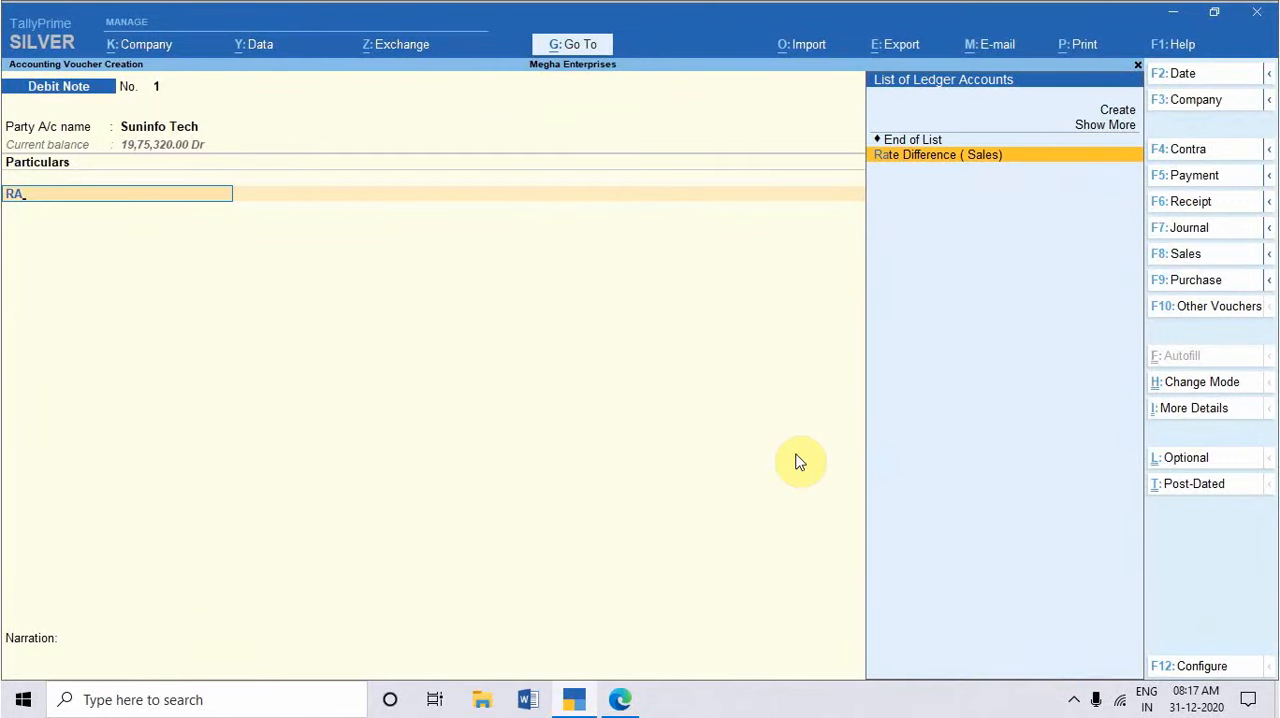
key(Return)
Step: Open the Rate Difference ( Sales) ledger for alteration, keep it under Sales Accounts with ledger type Not Applicable, and save it
key(BackSpace)
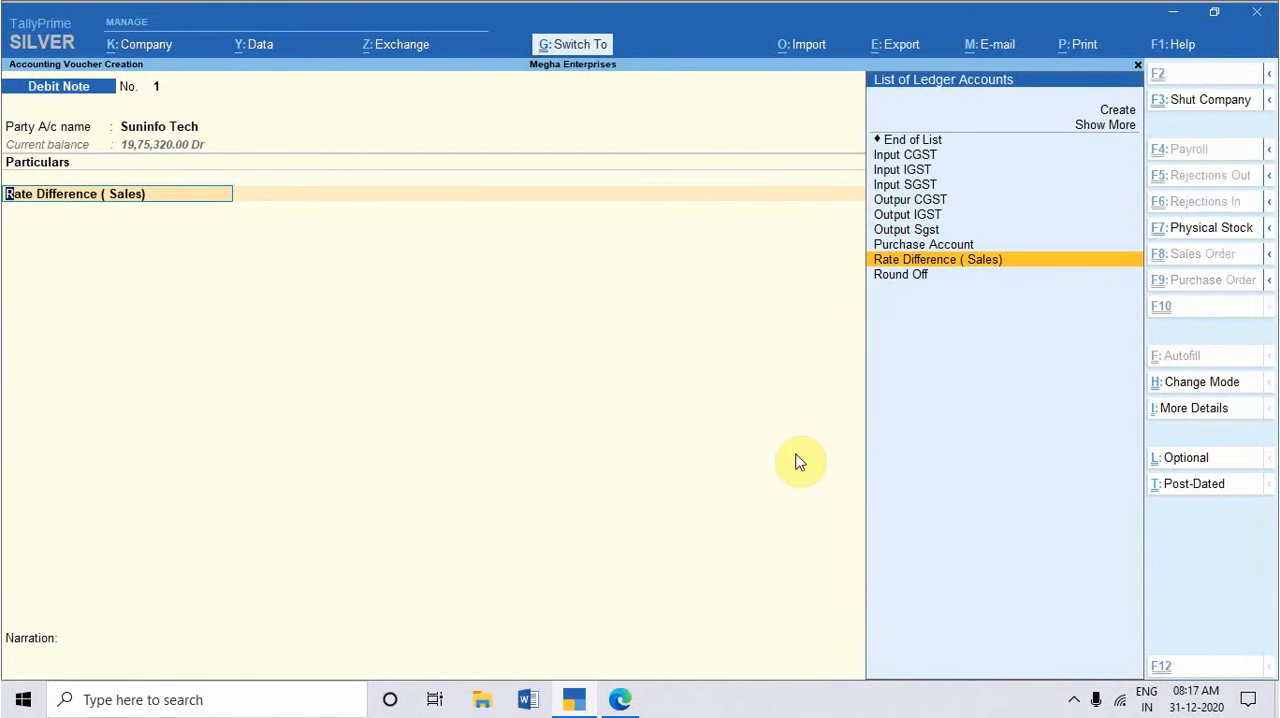
key(ctrl+Return)
key(Return)
key(Return)
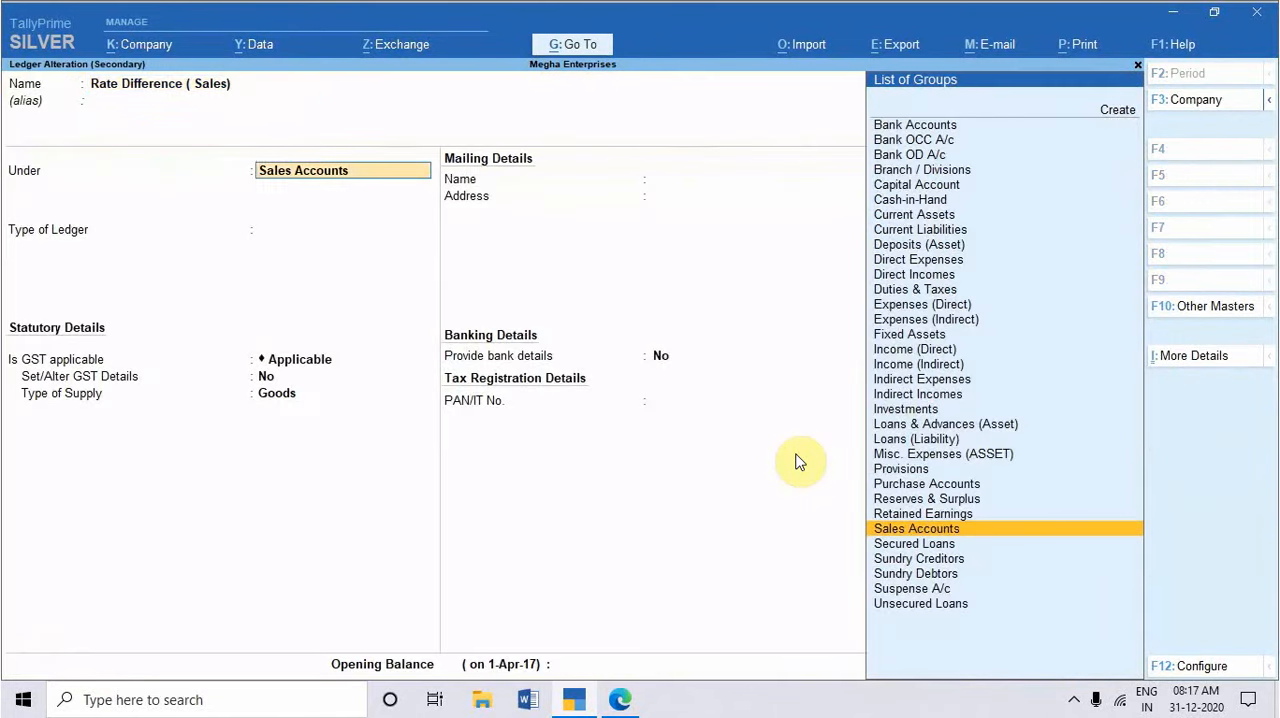
key(BackSpace)
key(BackSpace)
key(Return)
key(Return)
key(Return)
key(Return)
key(Return)
key(Return)
key(Return)
key(Return)
key(Return)
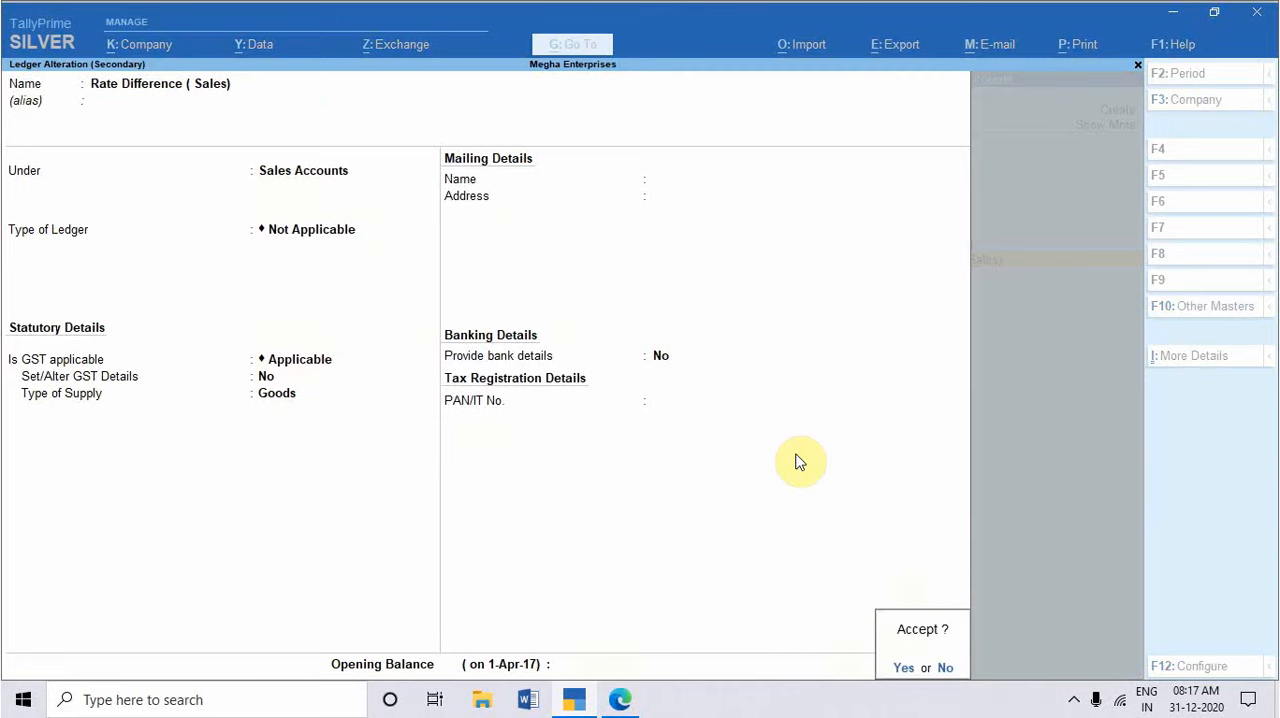
key(Return)
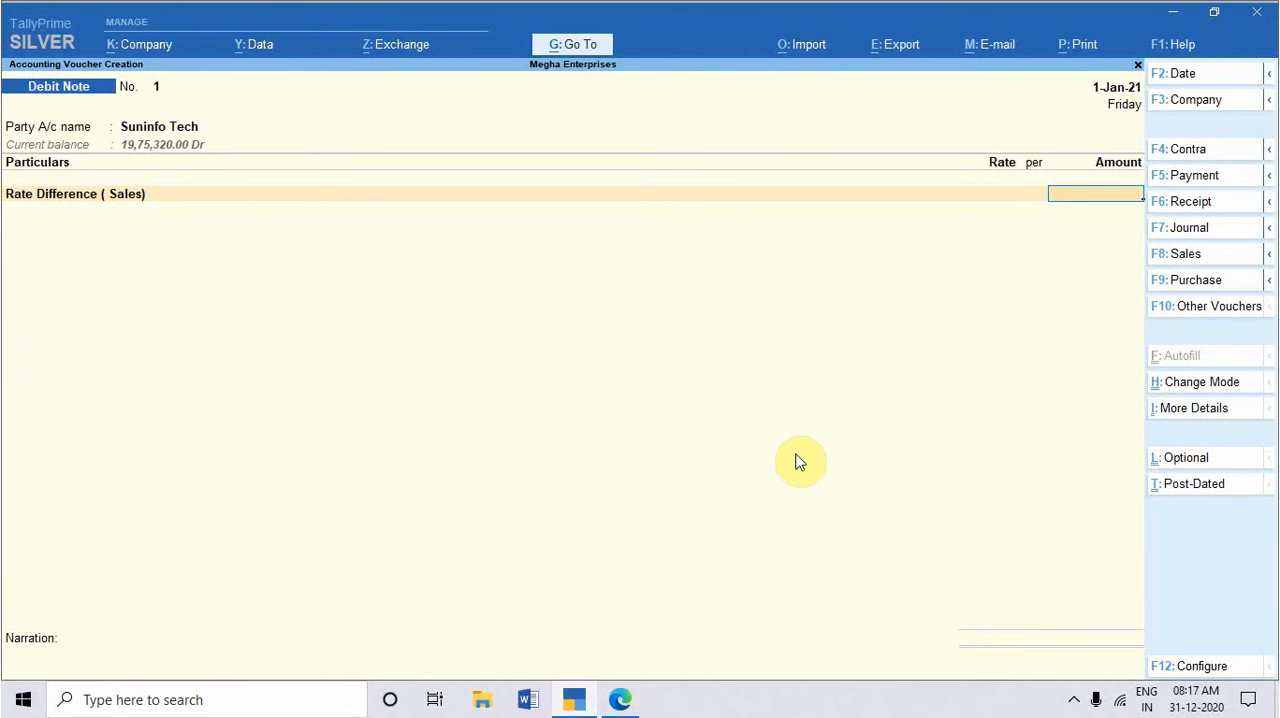
Step: Switch to the practice set PDF, review the exercises, and add another tick beside the second Accounting Mode exercise
key(alt+Tab)
scroll(451, 471, down, 4)
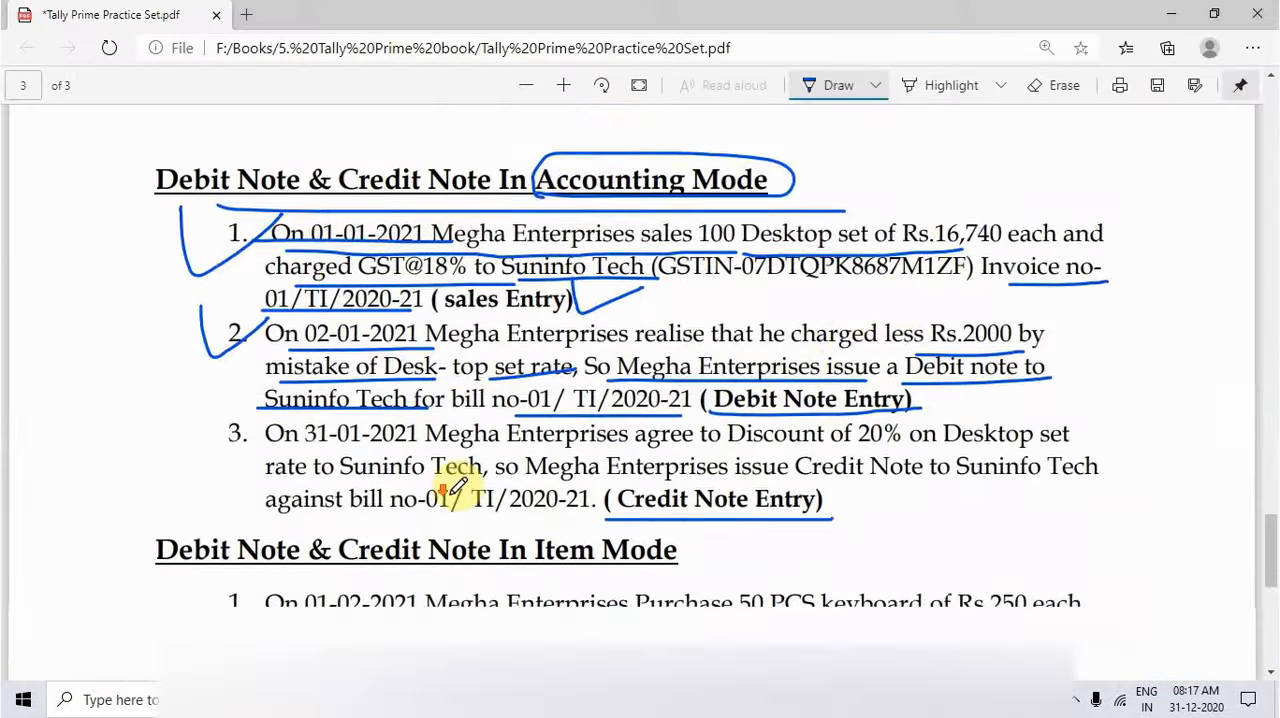
scroll(506, 487, down, 4)
scroll(506, 486, up, 2)
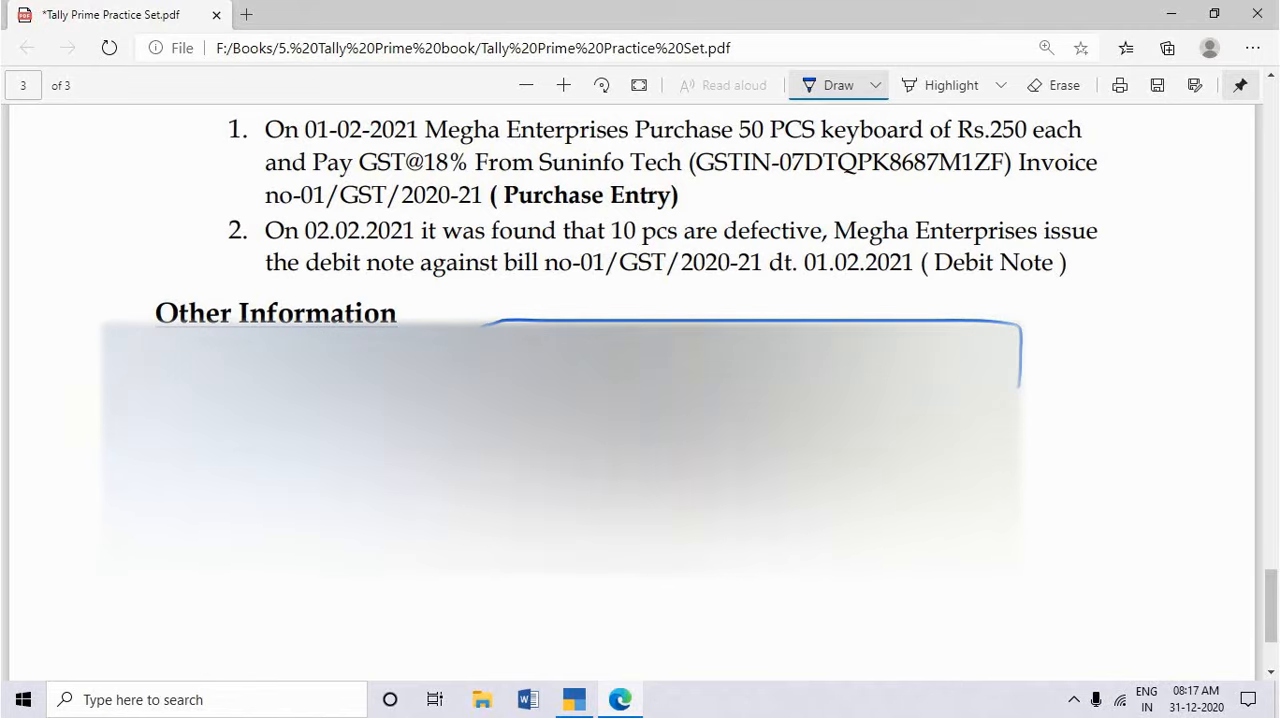
key(alt+Tab)
key(alt+Tab)
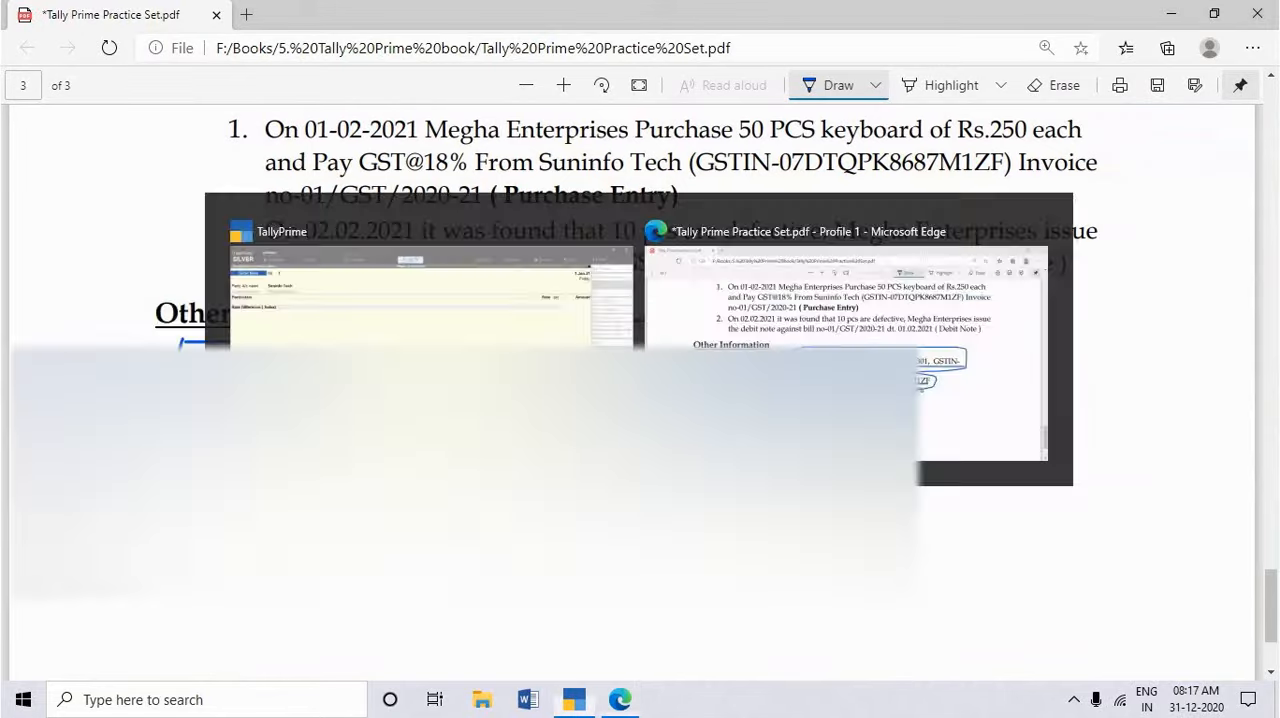
scroll(333, 300, up, 3)
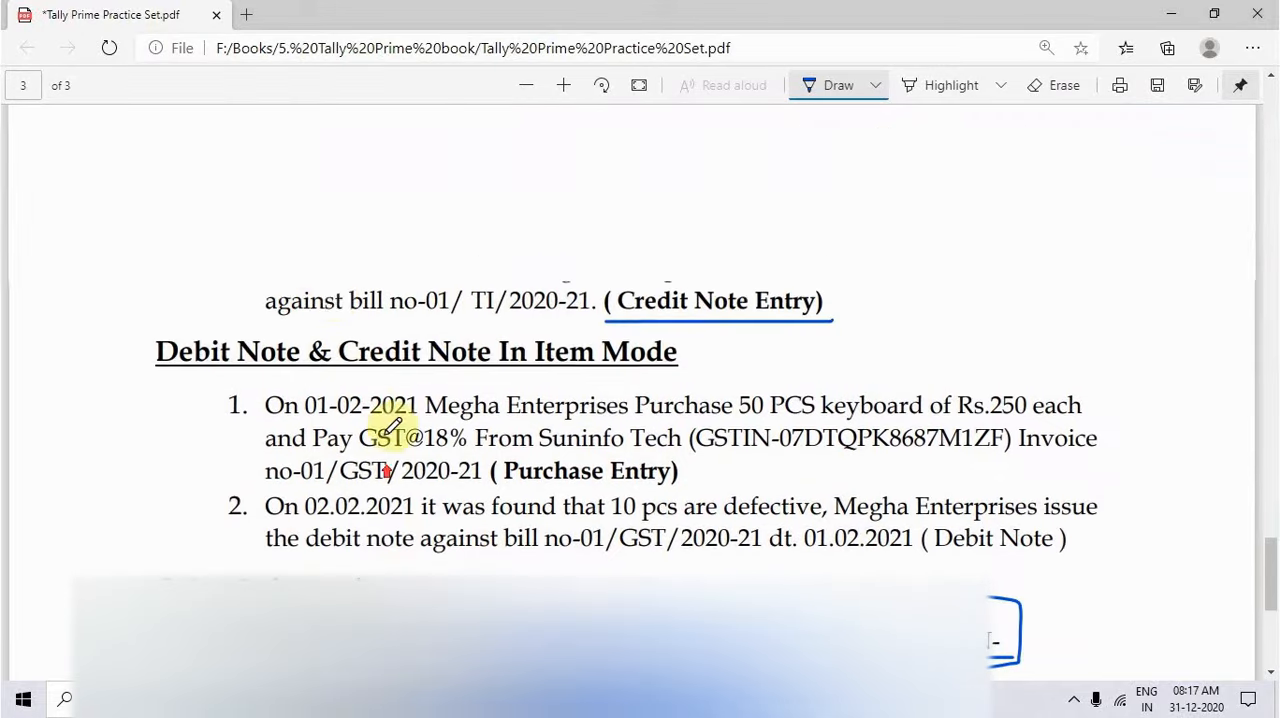
scroll(333, 300, up, 2)
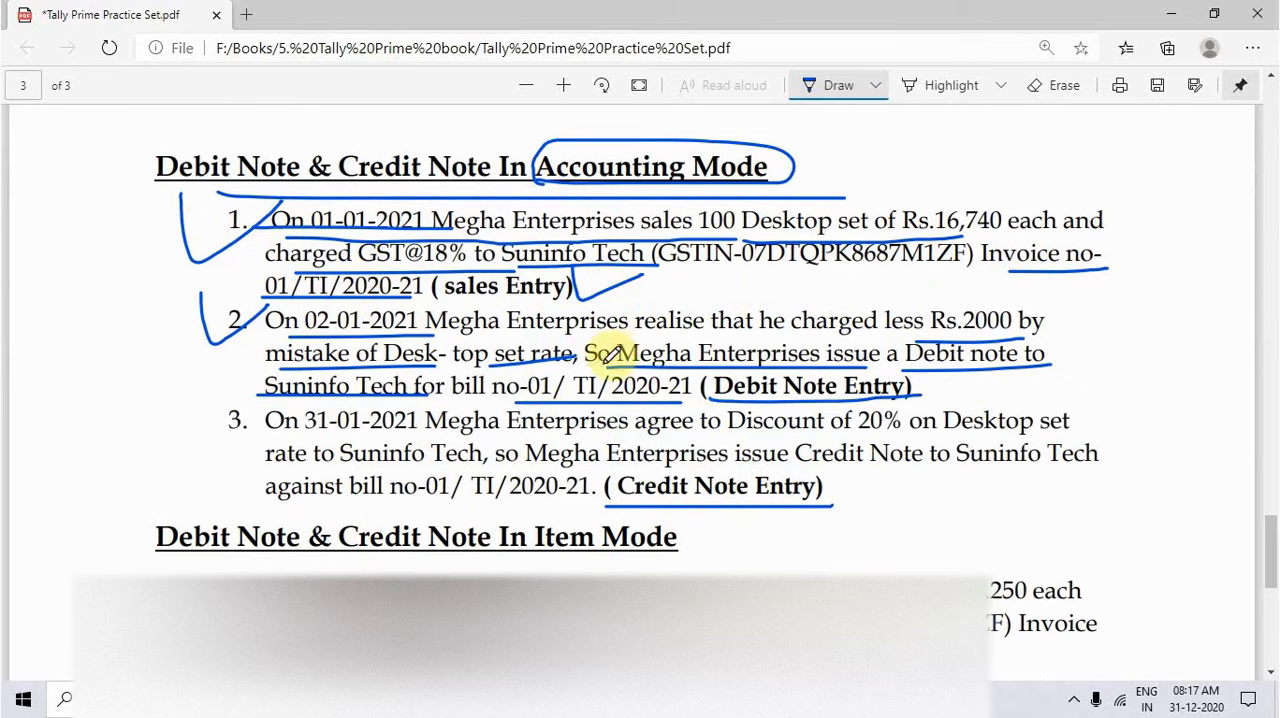
drag(82, 302, 126, 296)
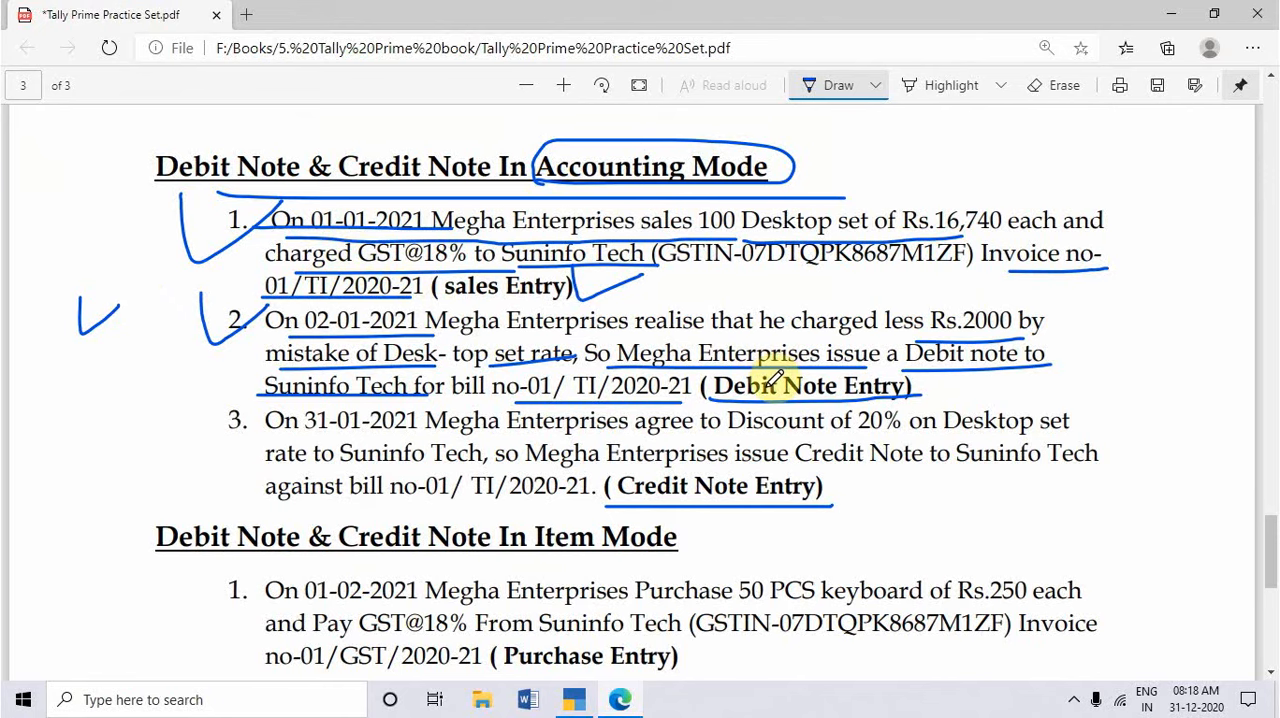
key(alt+Tab)
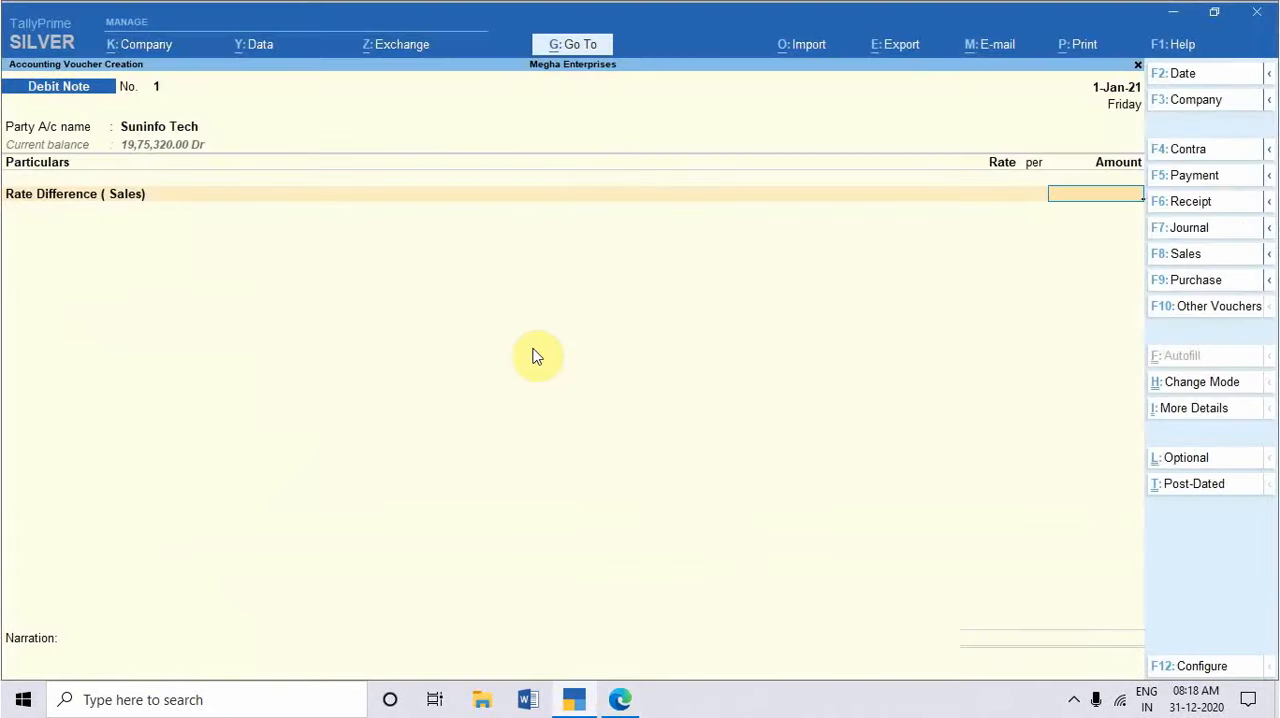
key(alt+Tab)
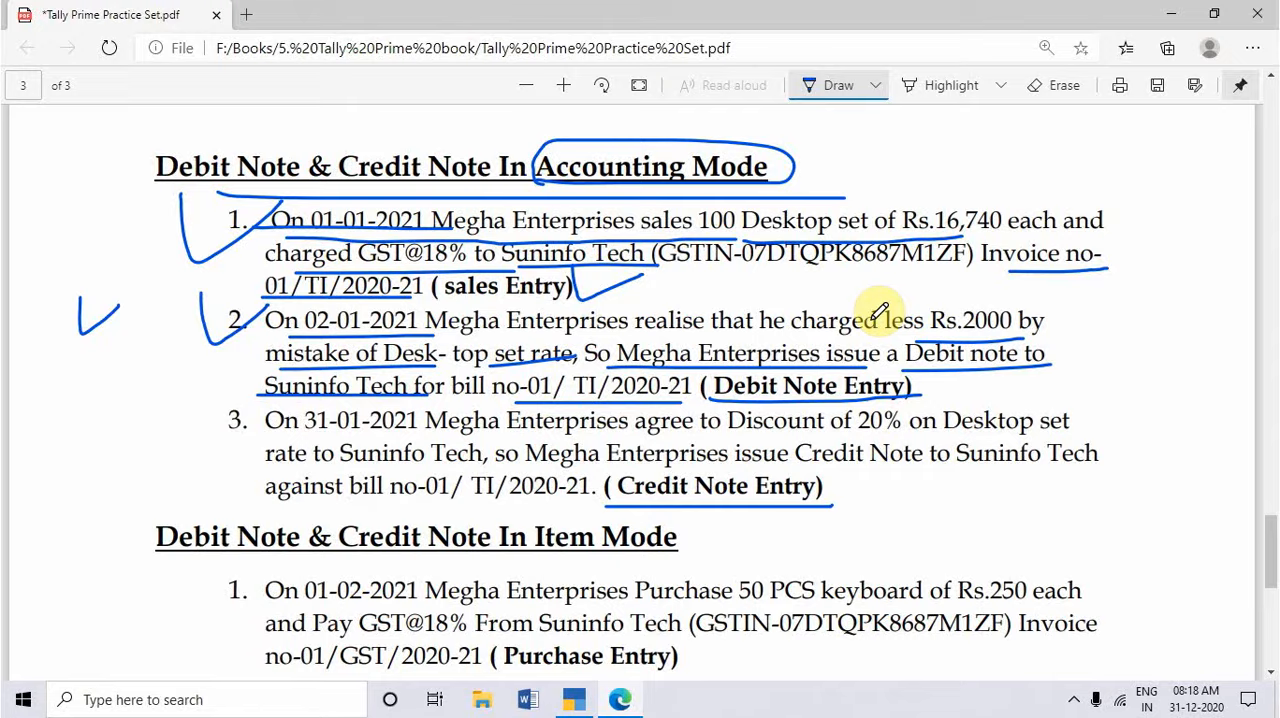
Step: Back in TallyPrime, calculate 100*2000 in the calculator and enter 200000 as the Rate Difference ( Sales) amount
key(alt+Tab)
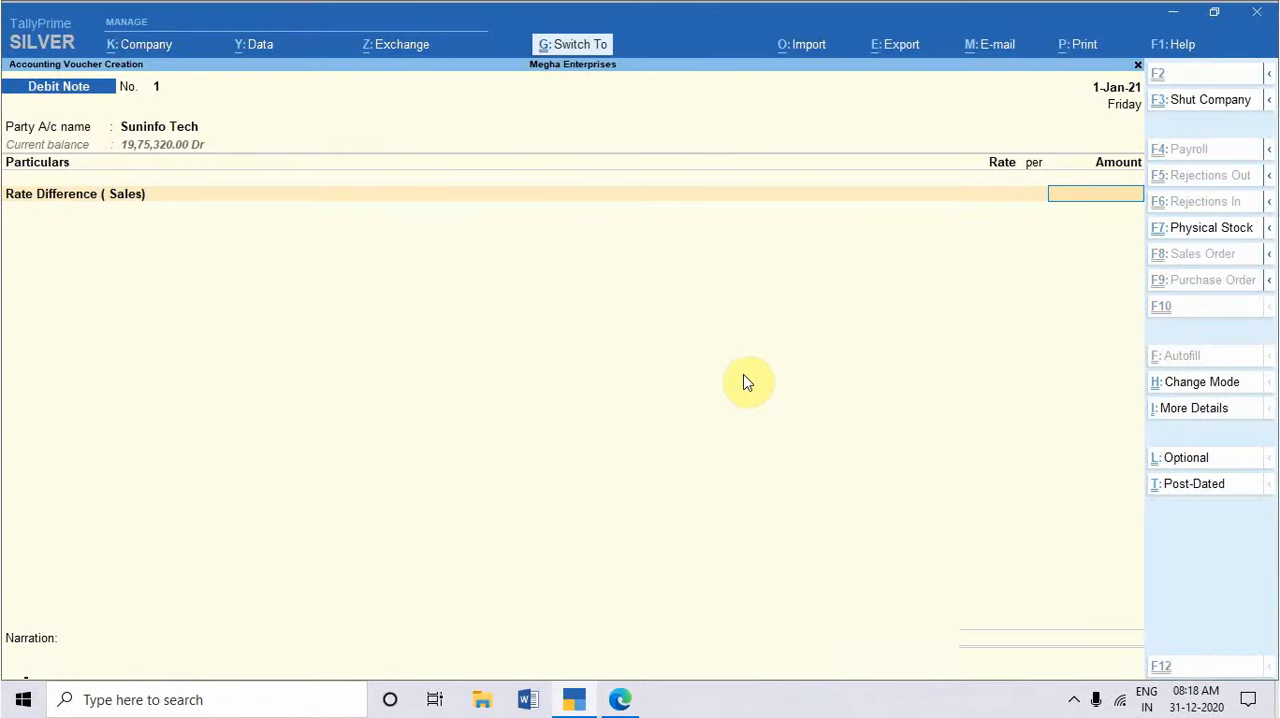
key(ctrl+n)
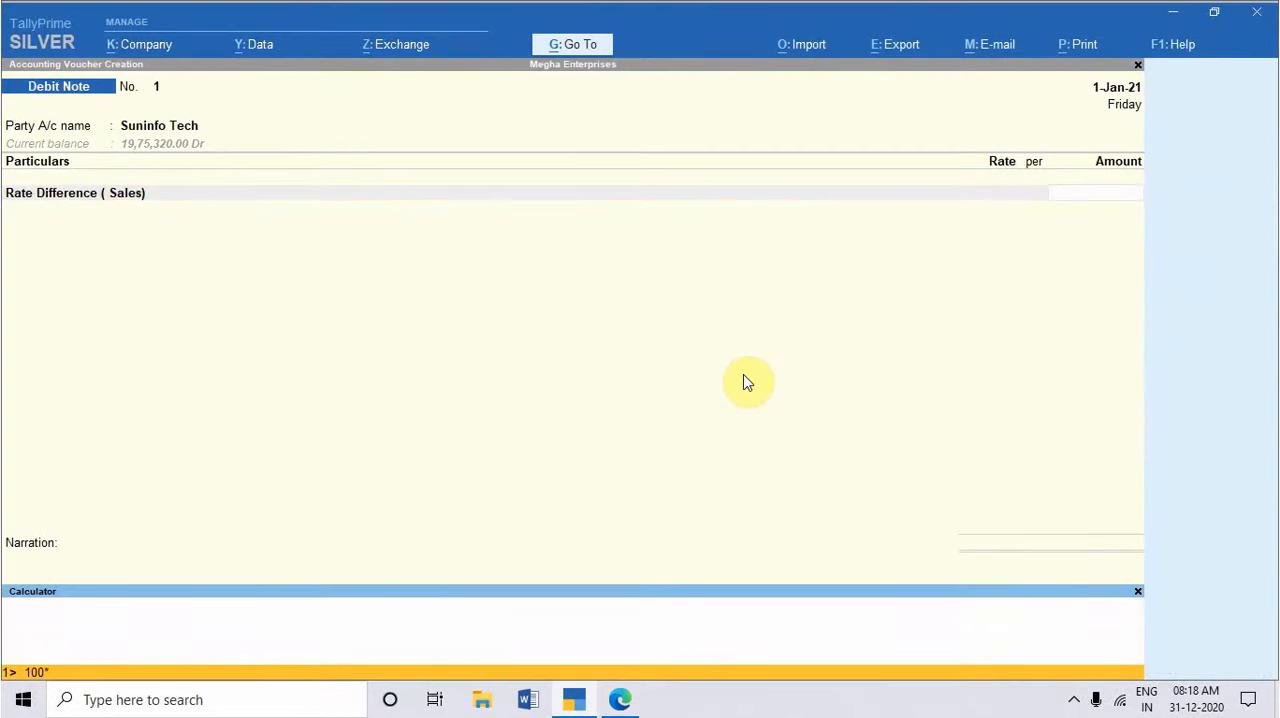
key(Return)
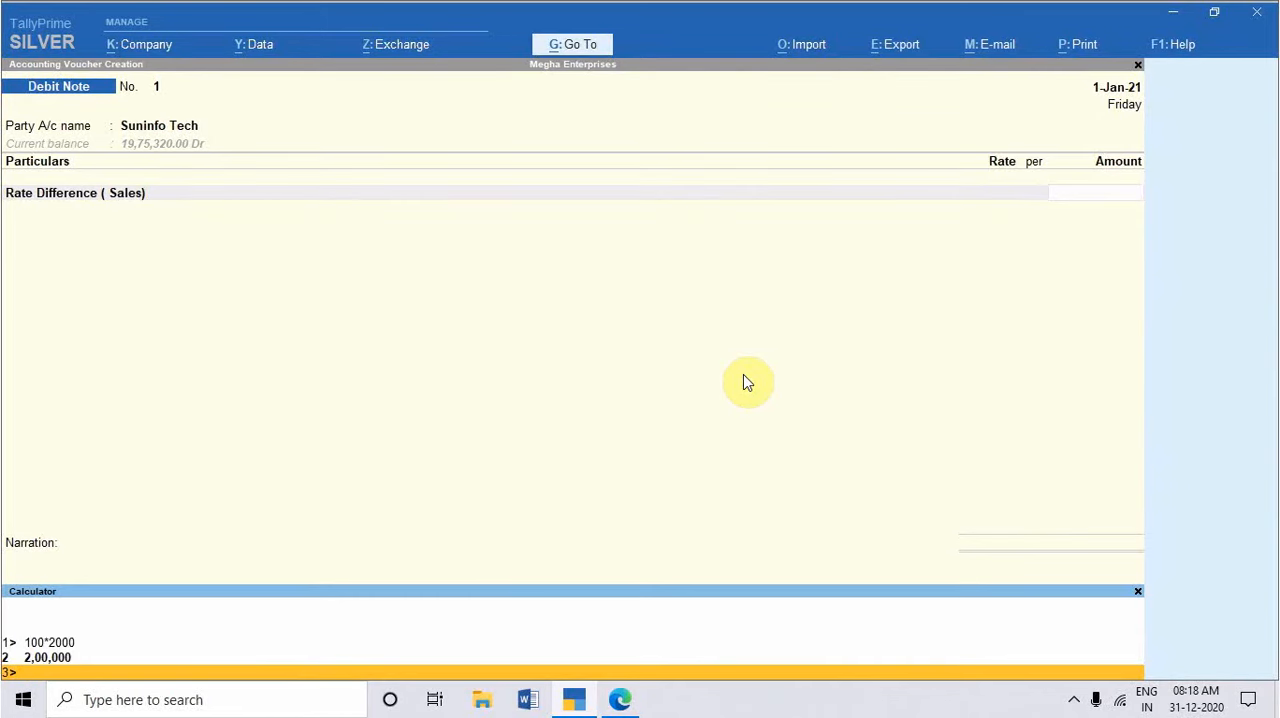
key(ctrl+m)
text(2000)
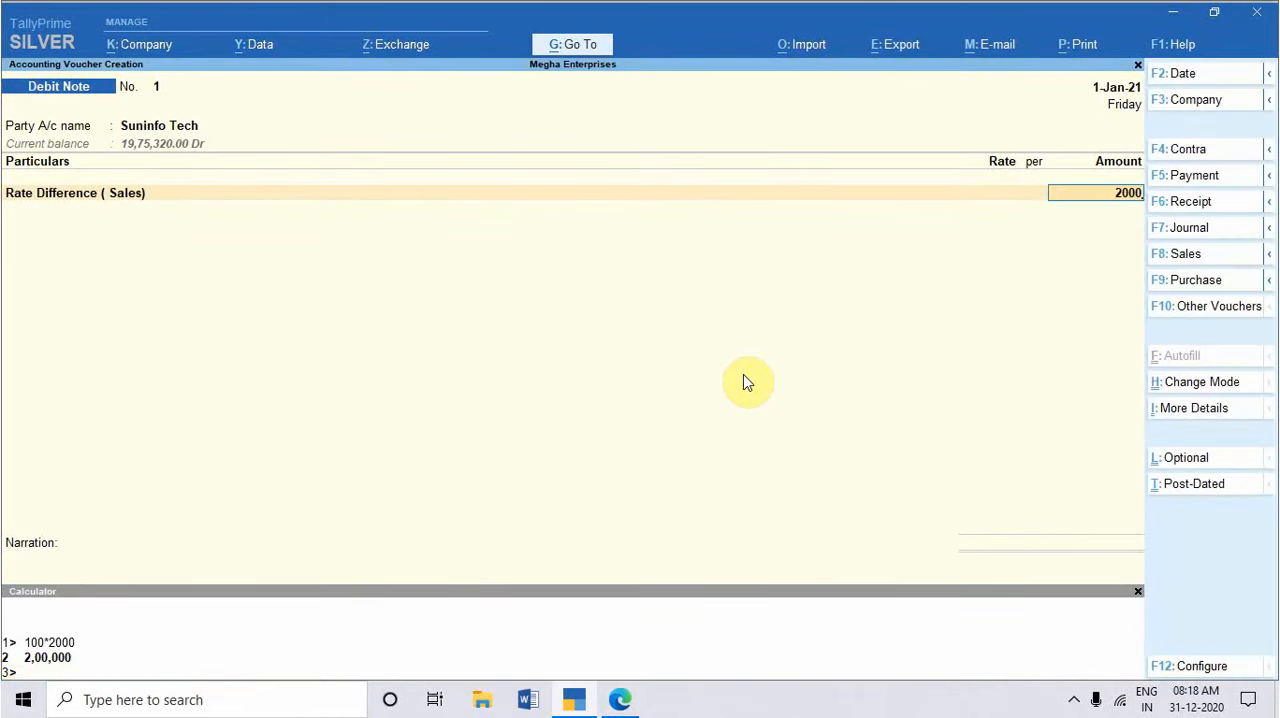
text(00)
key(Return)
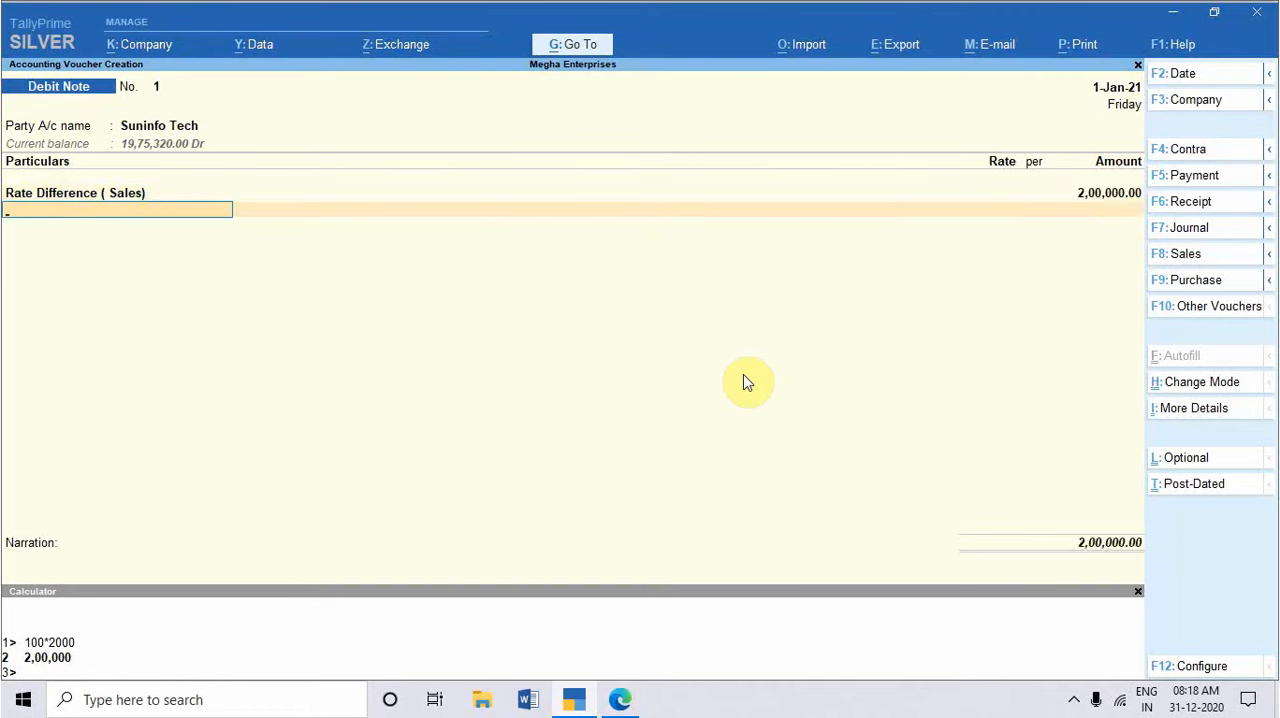
key(space)
key(Up)
key(Up)
key(Return)
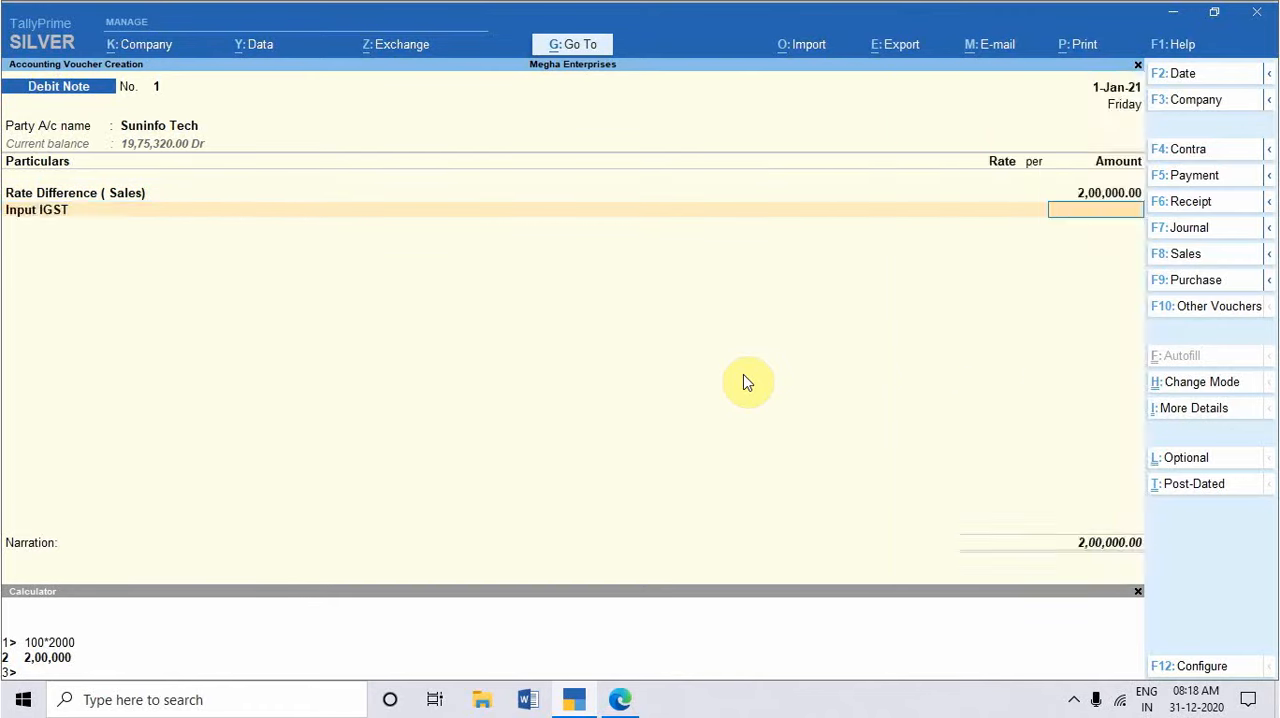
key(BackSpace)
Step: Select Output IGST as the second particular of the debit note
text(OUT)
key(Down)
key(Down)
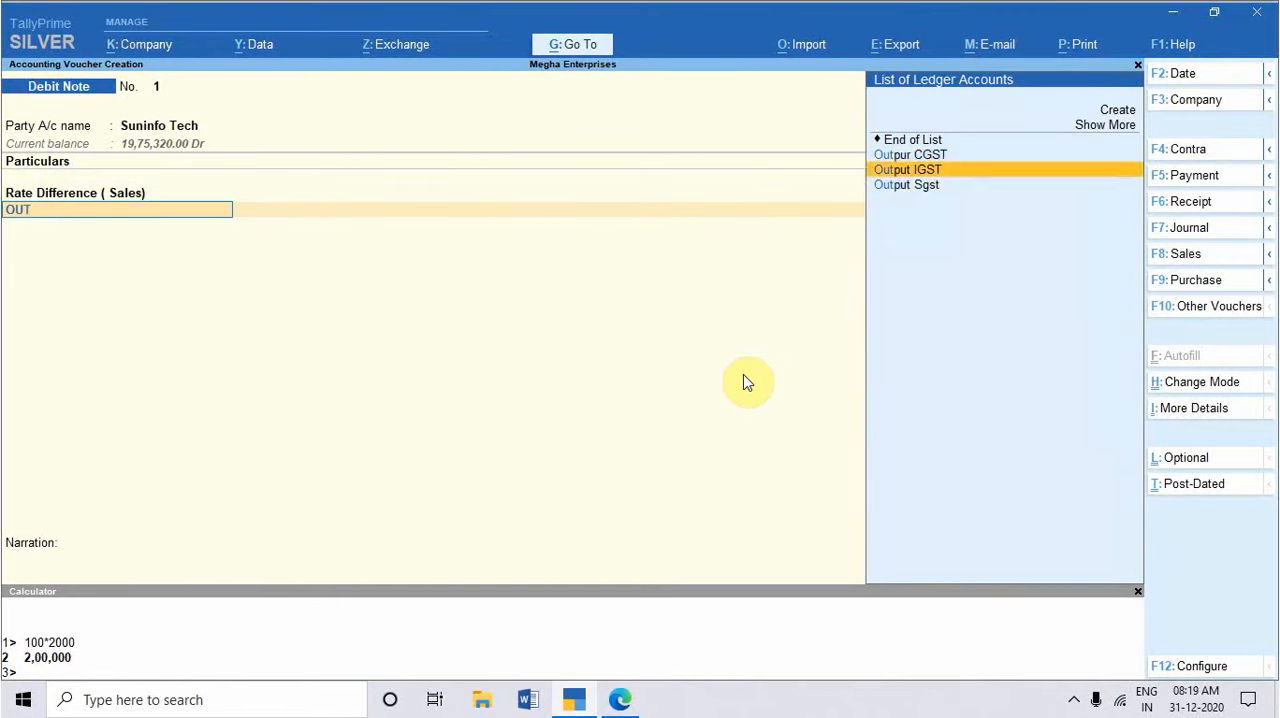
key(Return)
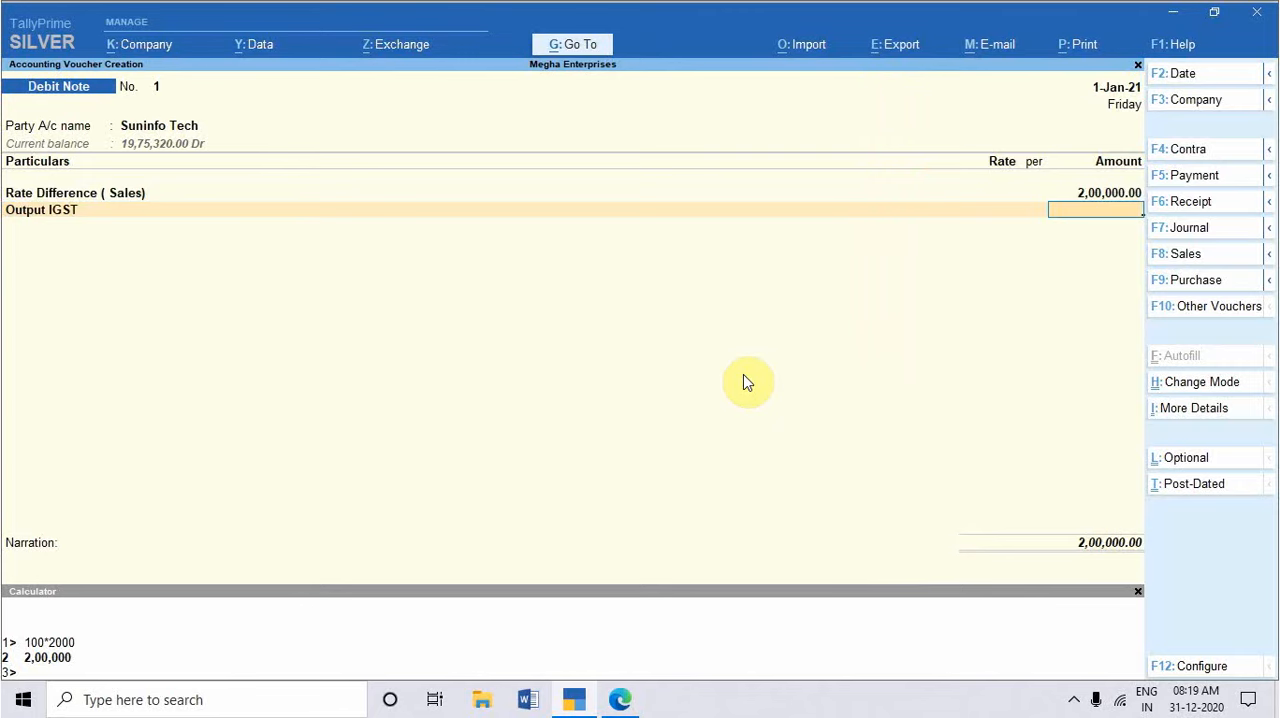
Step: Open the Rate Difference ( Sales) ledger from the debit note for alteration, set its ledger type to Not Applicable and enable setting GST details
key(BackSpace)
key(Up)
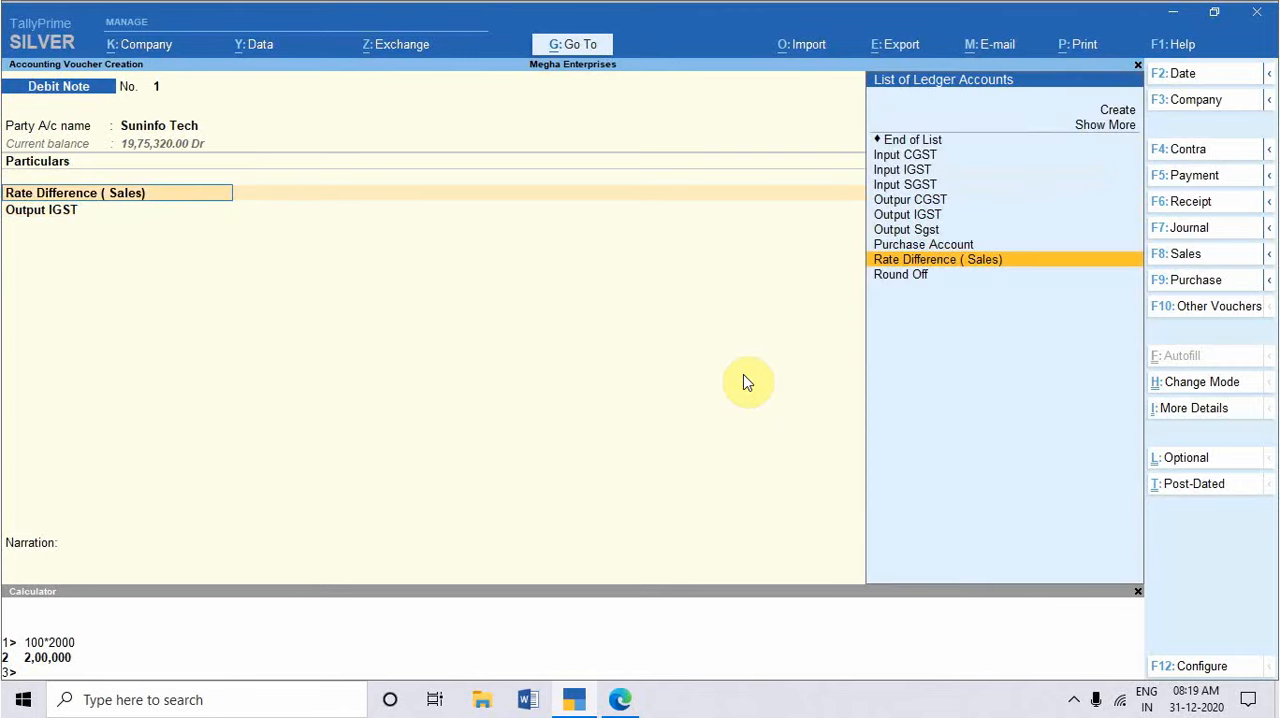
key(ctrl+Return)
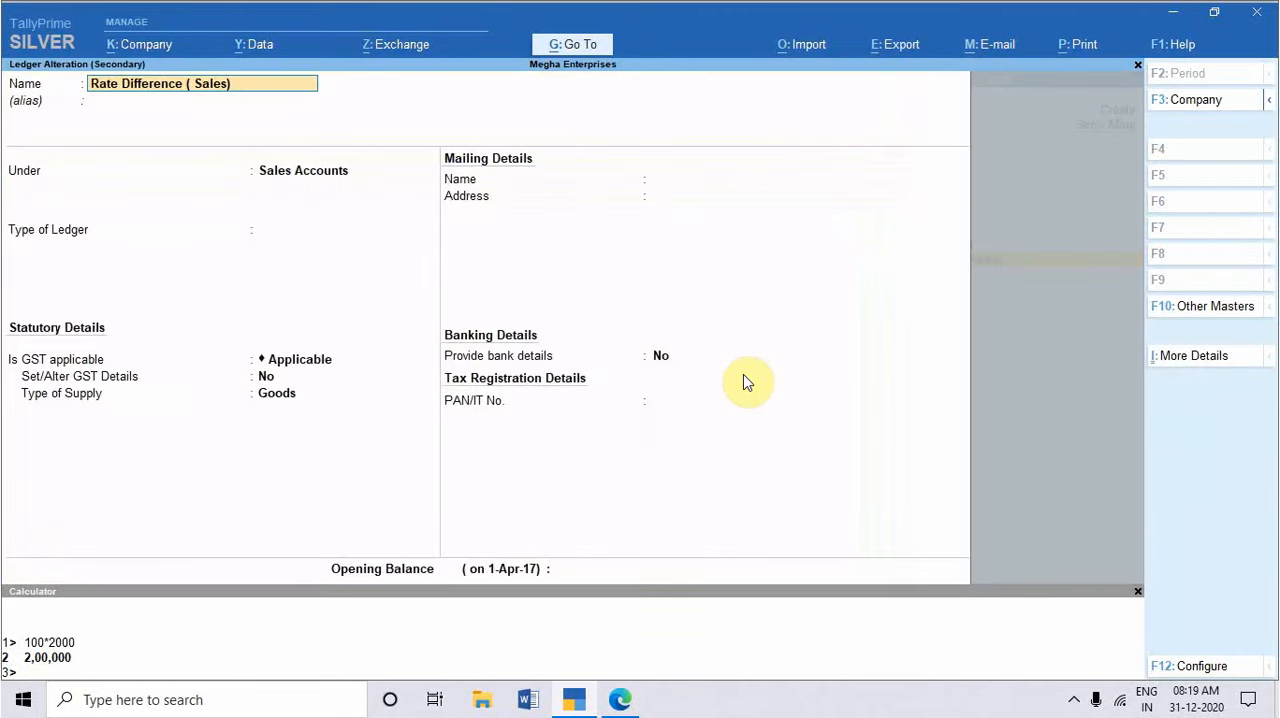
key(Return)
key(Return)
key(Return)
key(Return)
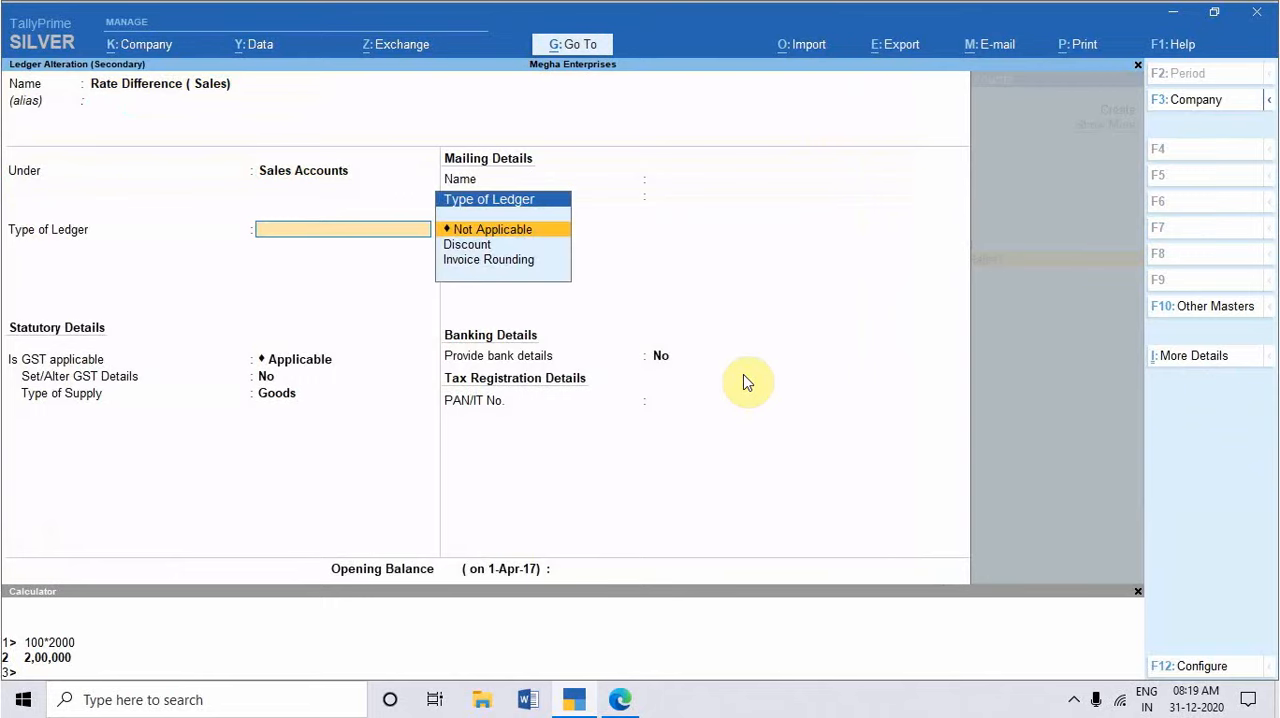
key(Return)
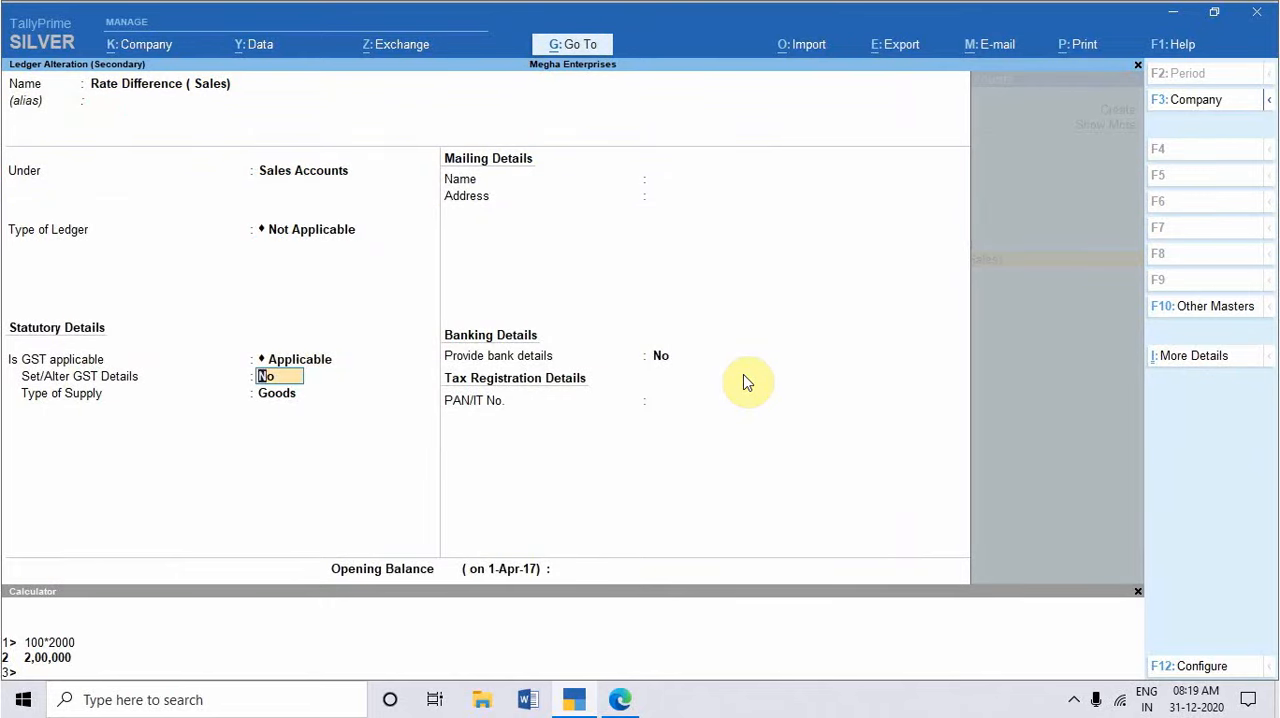
key(y)
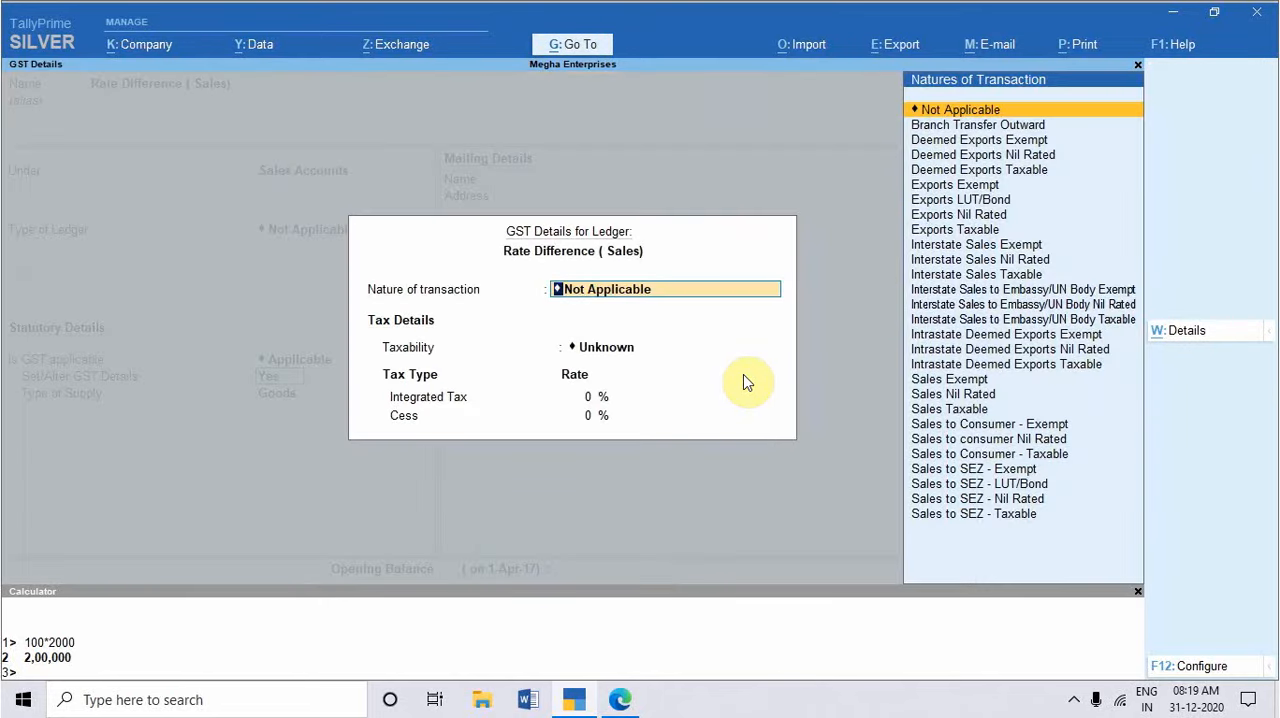
Step: Open the ledger's detailed tax rate history and start an entry applicable from 1-Apr-20
key(alt+w)
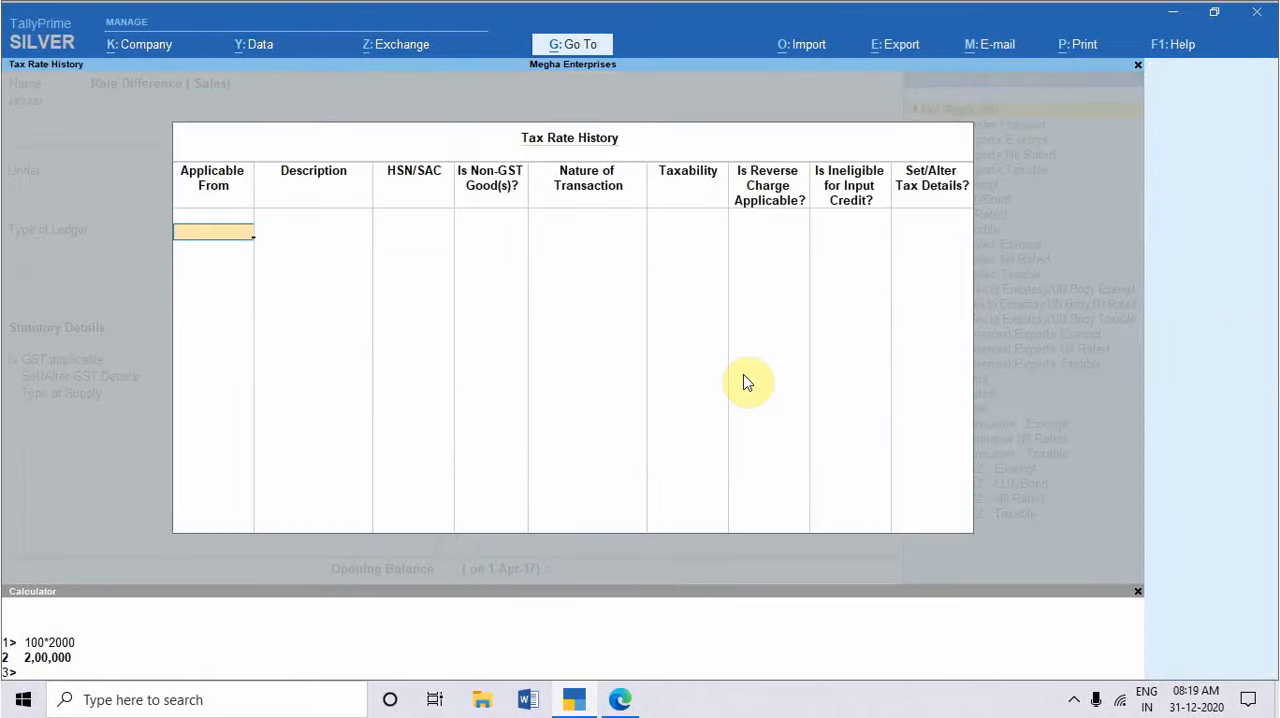
text(1-4-201)
key(BackSpace)
text(20)
key(Return)
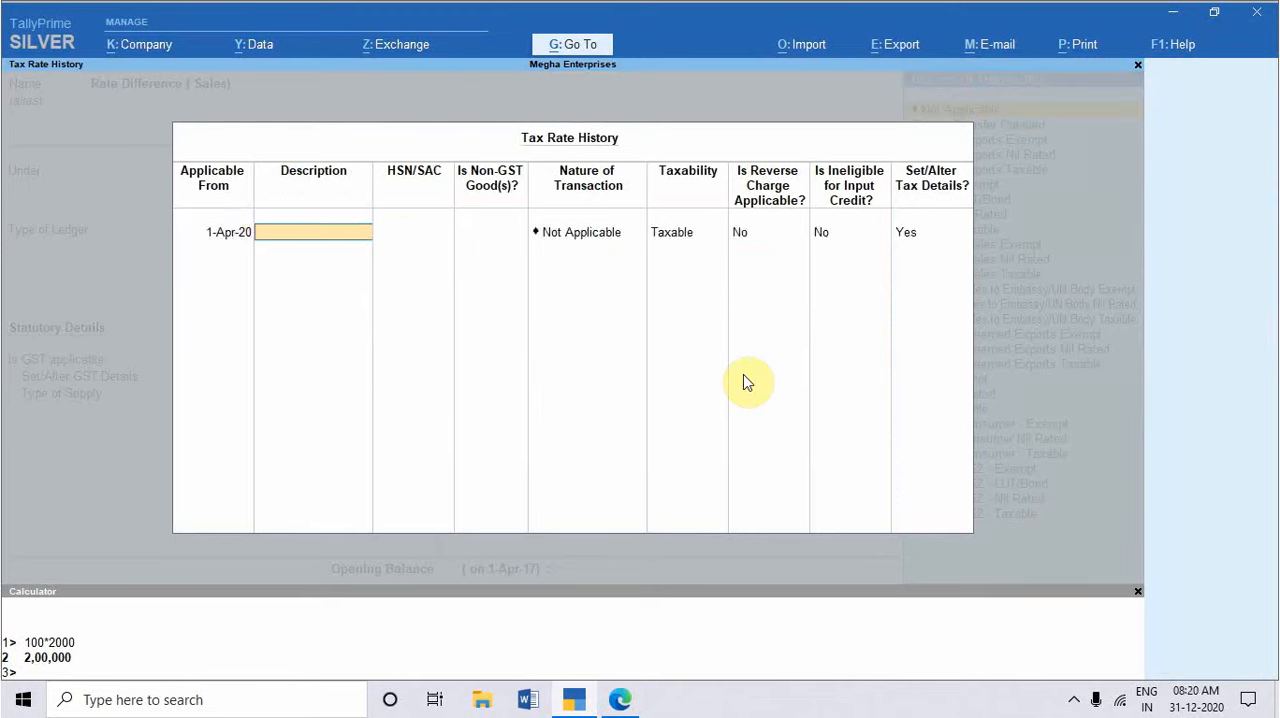
Step: Describe the tax rate entry as RATE DIFF. and keep non-GST goods at No and taxability at Taxable
text(RATE DIFF.)
key(Return)
key(Return)
key(Return)
key(Return)
key(Return)
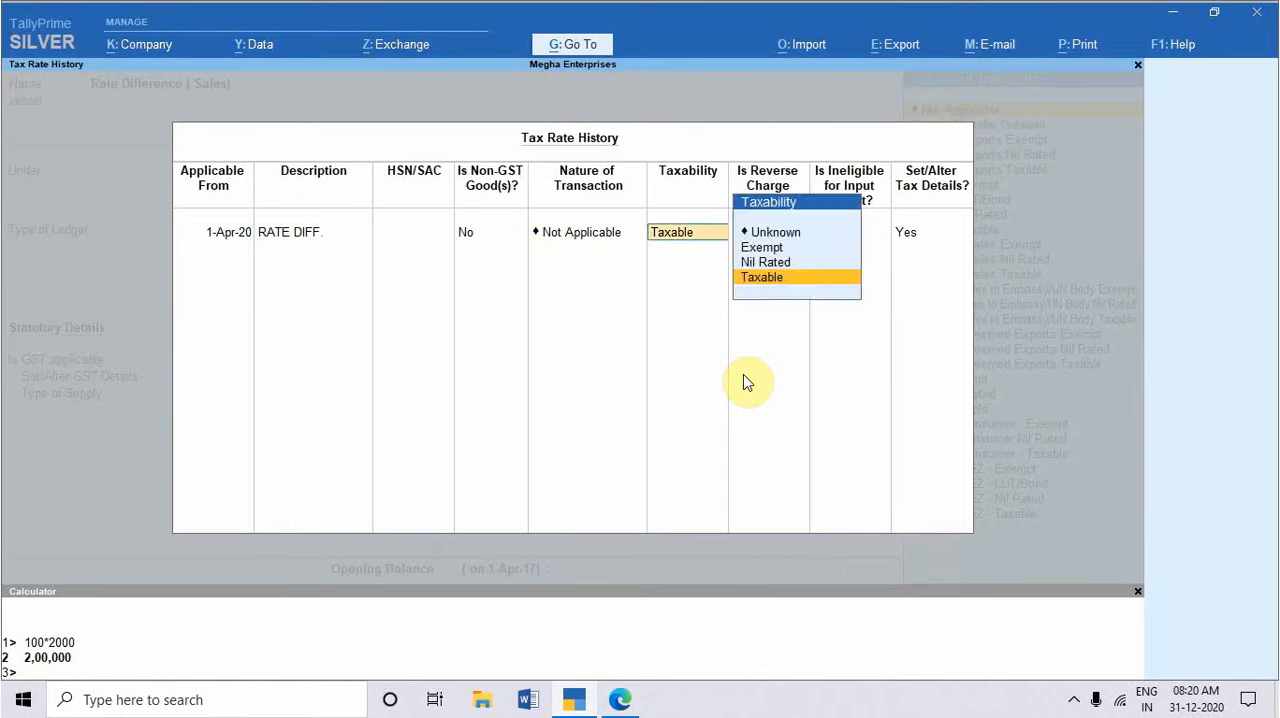
key(Return)
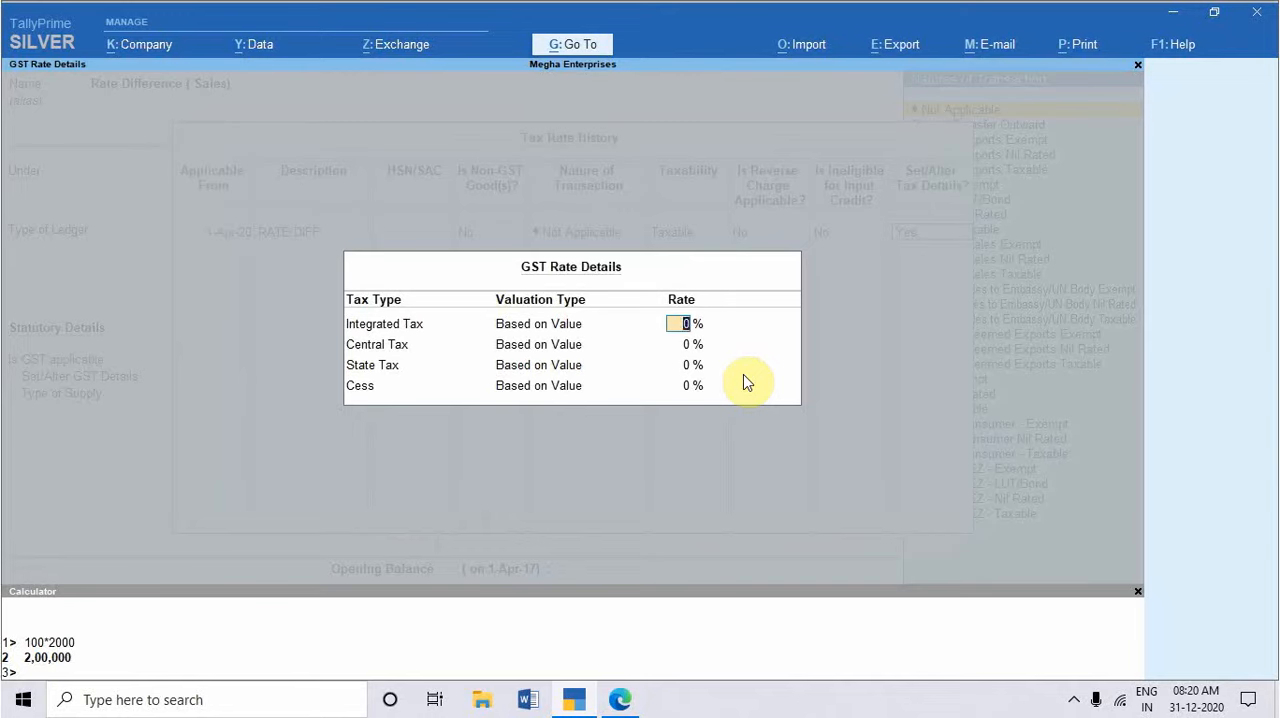
Step: Set the integrated tax rate to 18% and save the Rate Difference ( Sales) ledger
text(18)
key(Return)
key(Return)
key(Return)
key(Return)
key(Return)
key(Return)
key(Return)
key(Return)
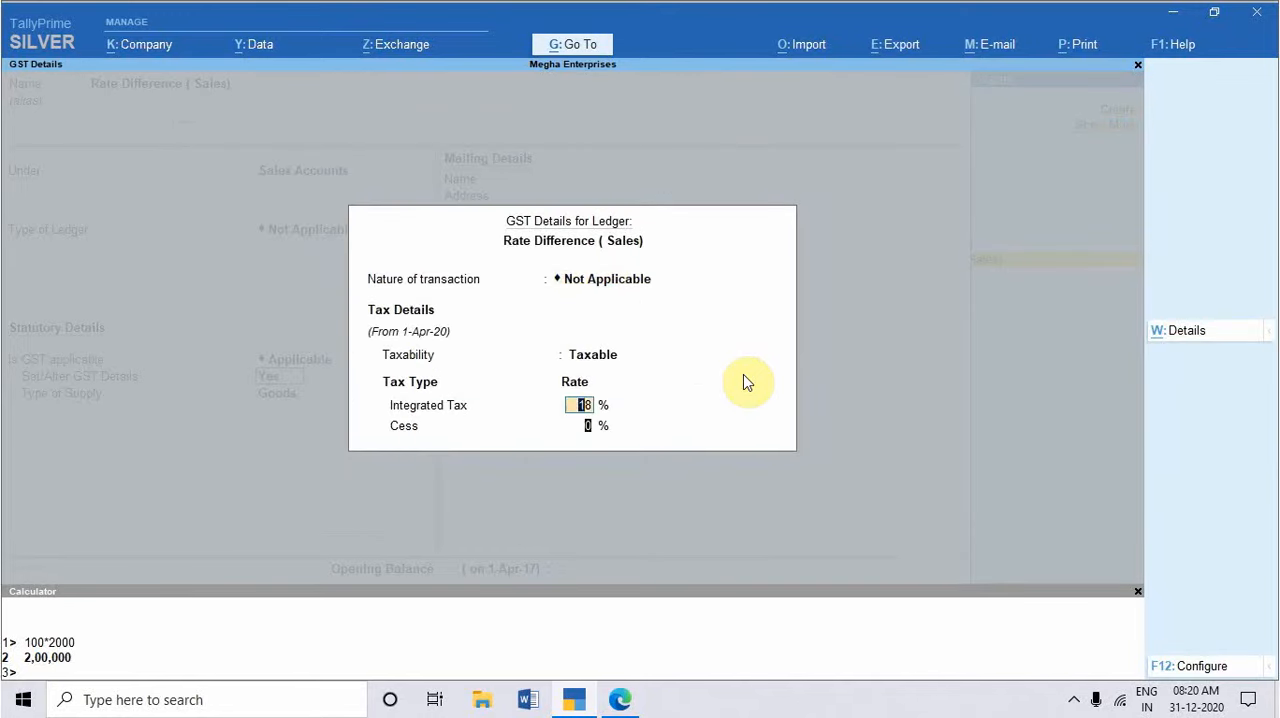
key(Return)
key(Return)
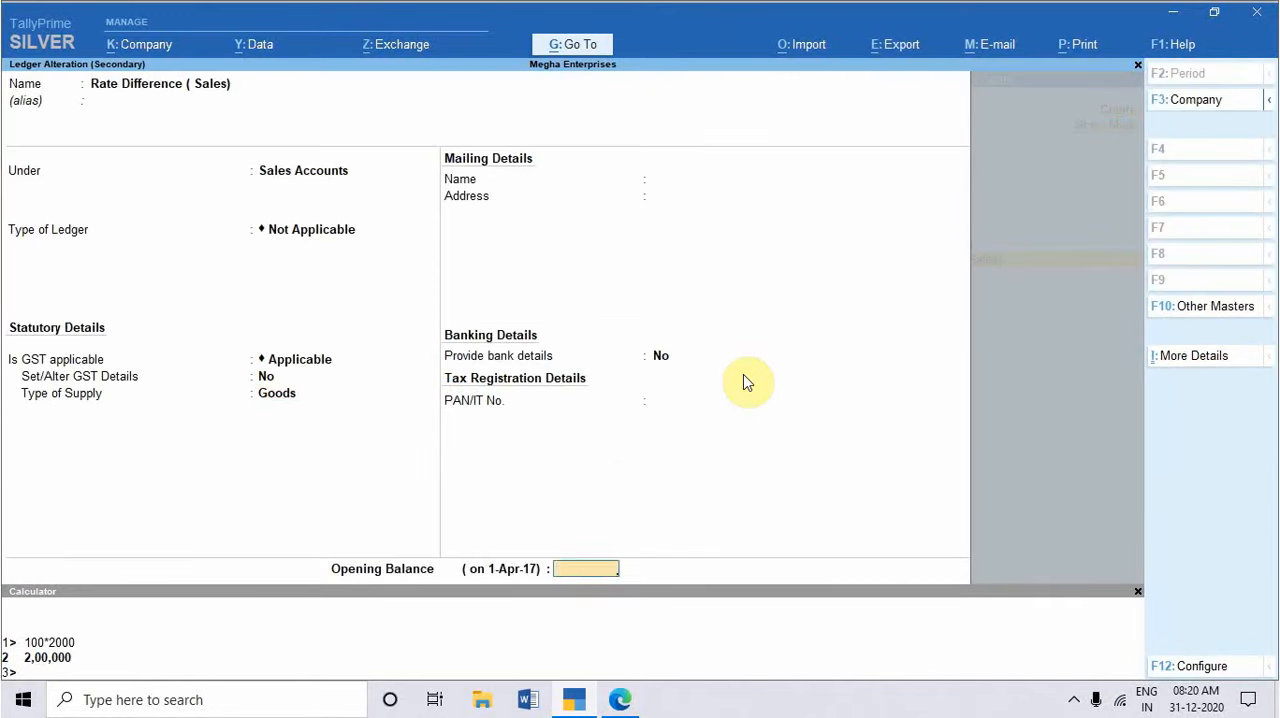
key(Return)
Step: Accept the calculated Output IGST amount, give 04-Correction in Invoice as the reason for issuing the note, and save the debit note
key(Return)
key(Return)
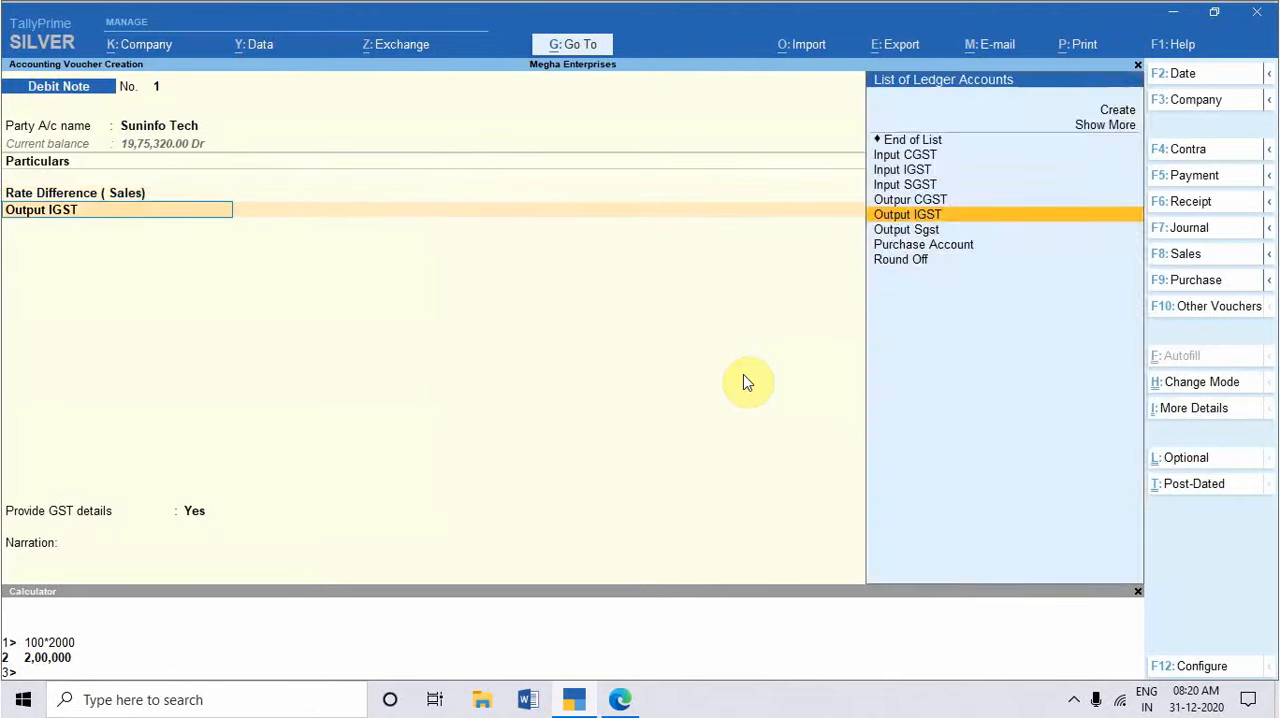
key(Return)
key(Return)
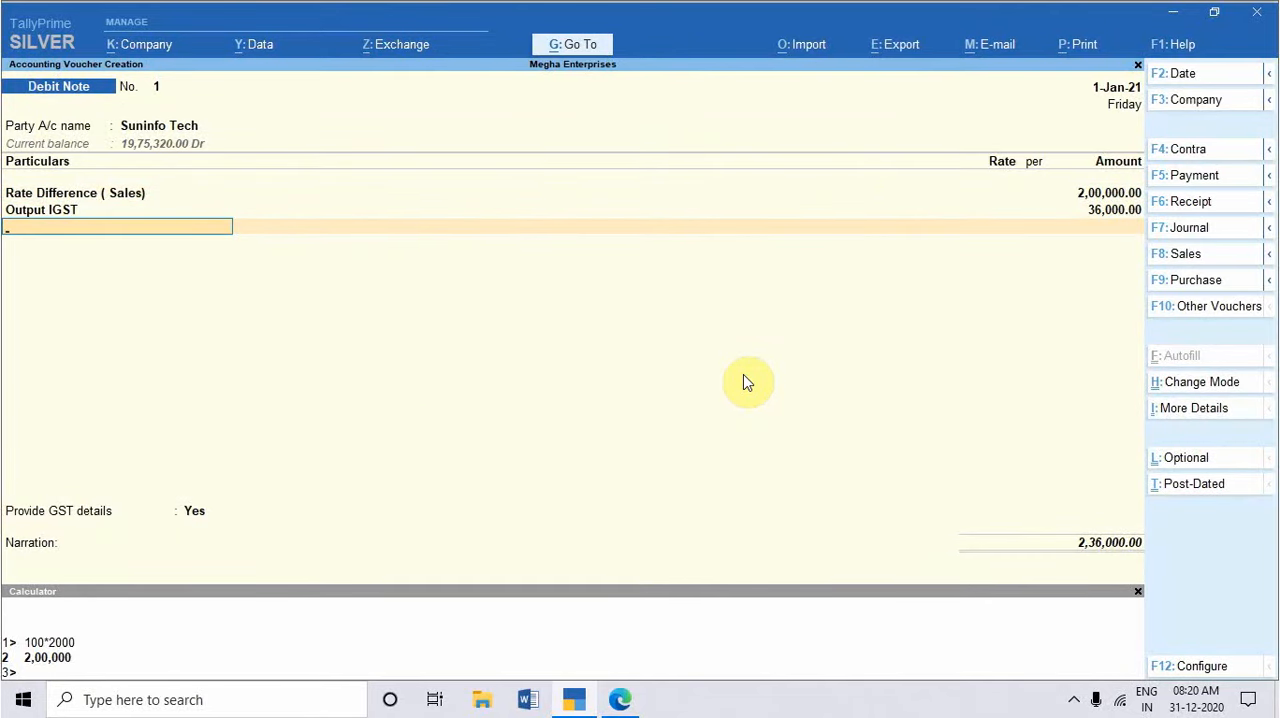
key(Return)
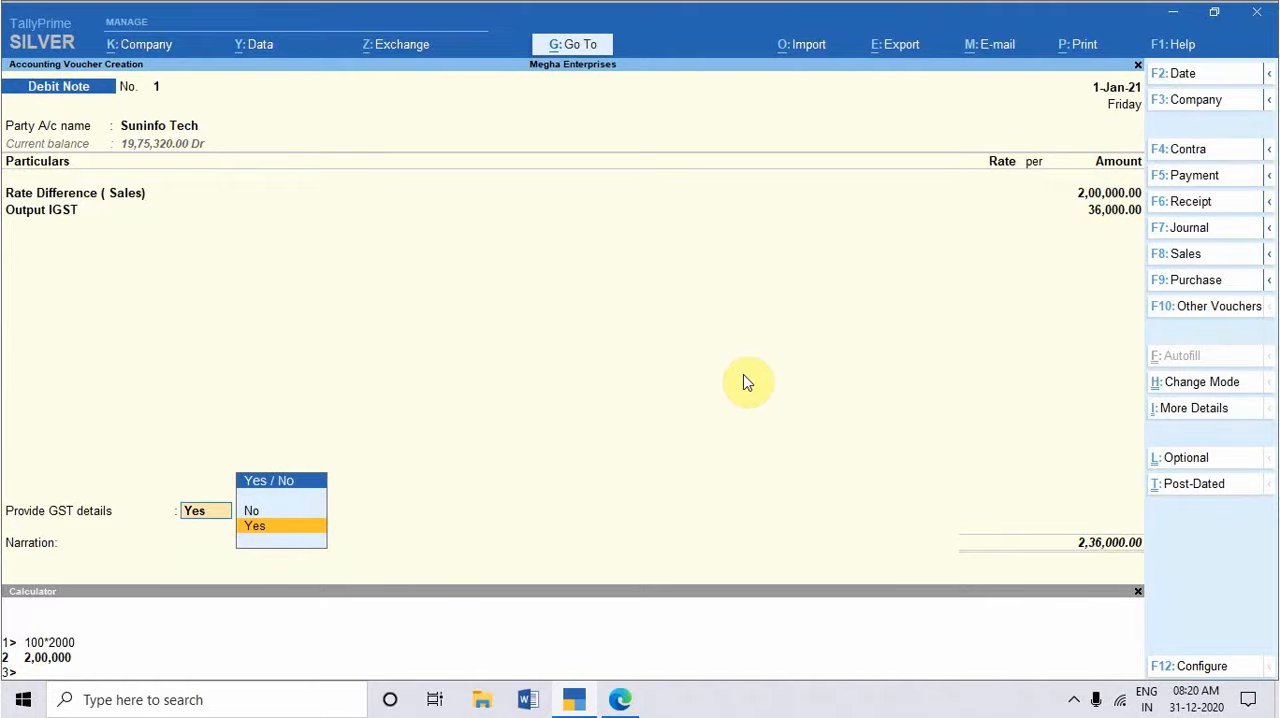
key(Return)
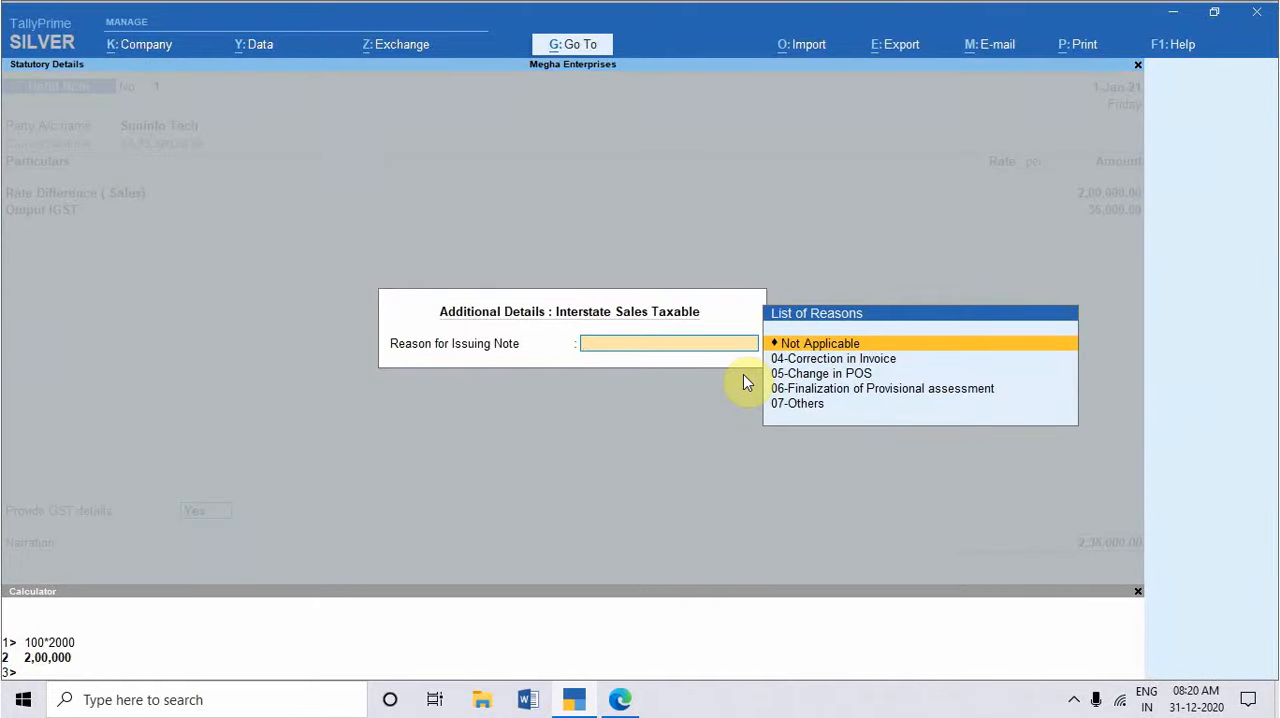
key(Down)
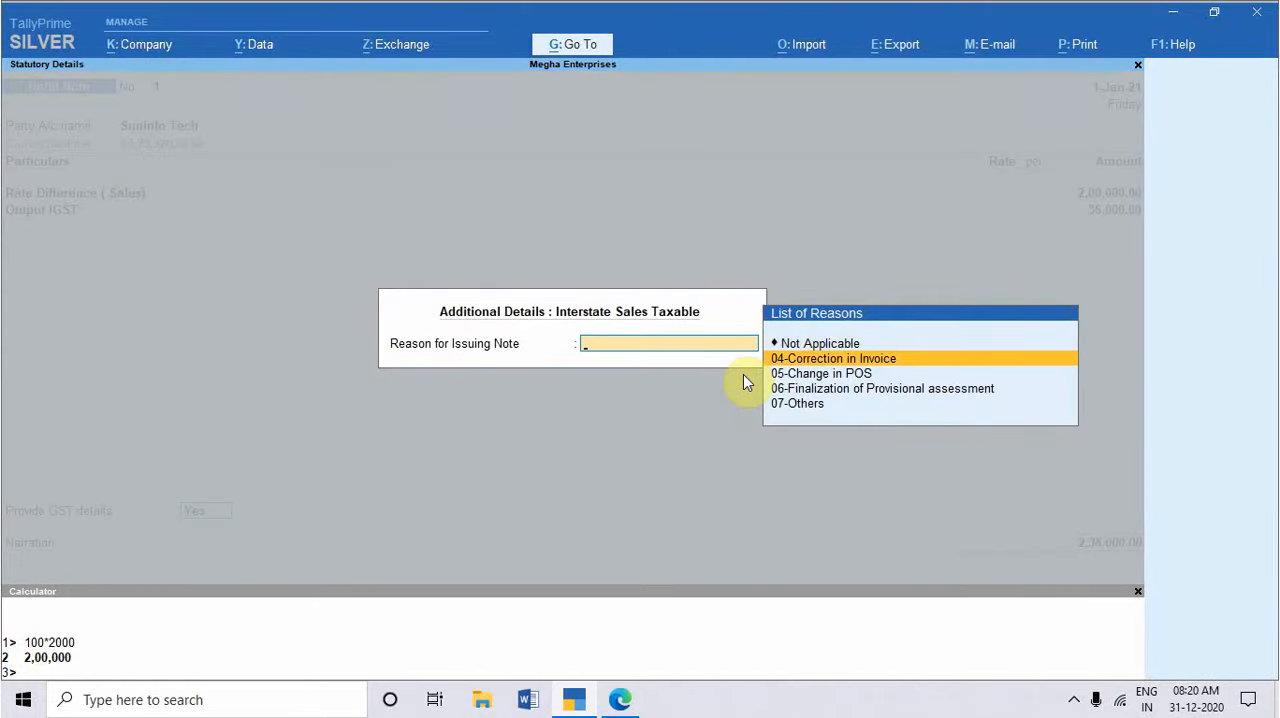
key(Return)
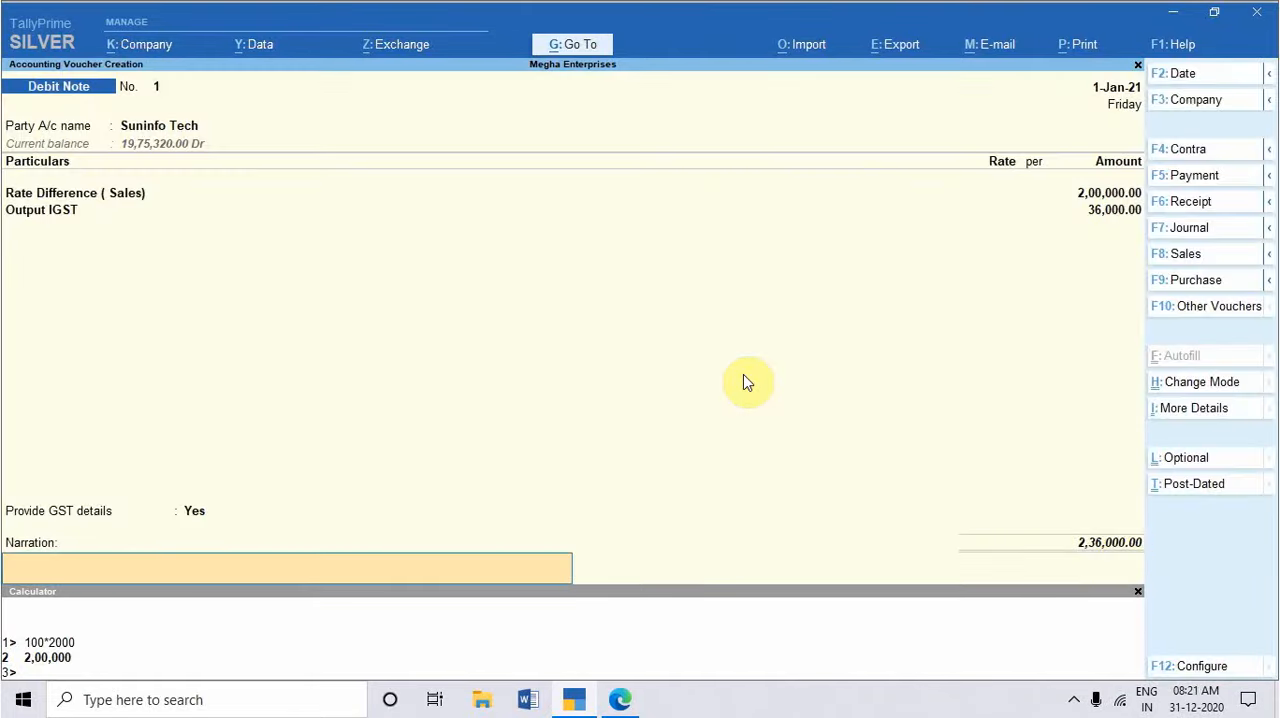
key(Return)
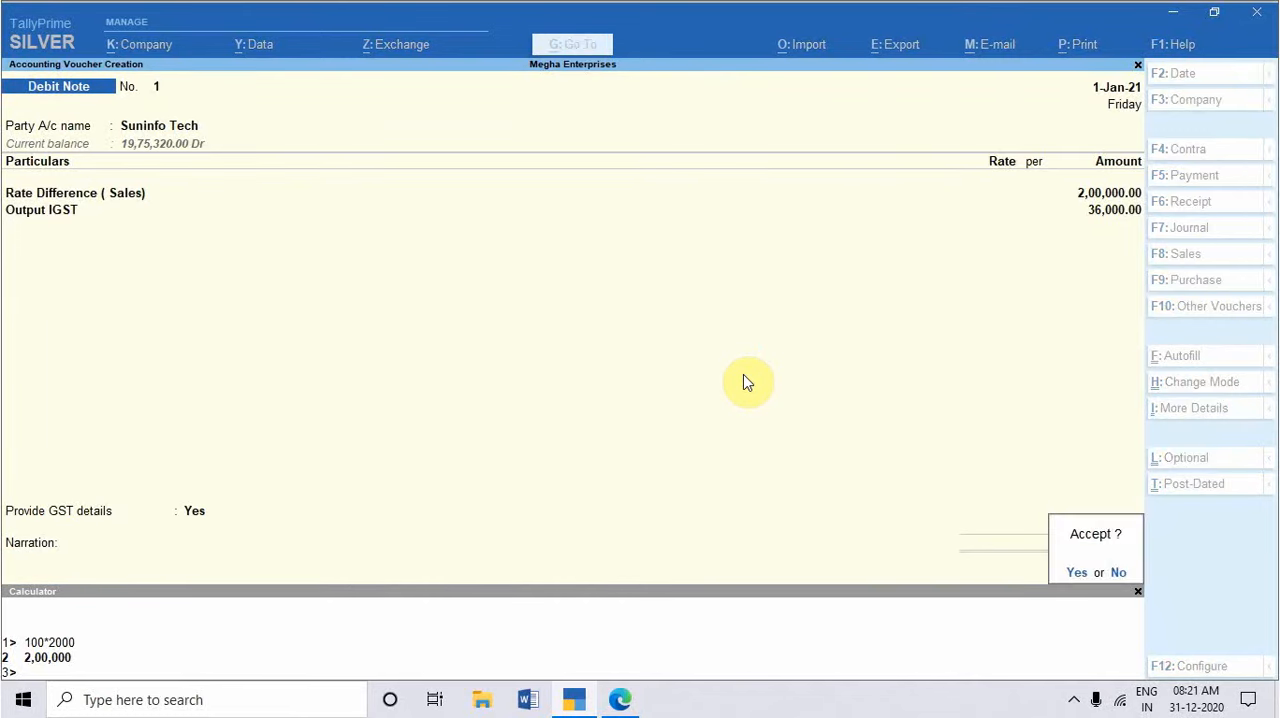
key(Return)
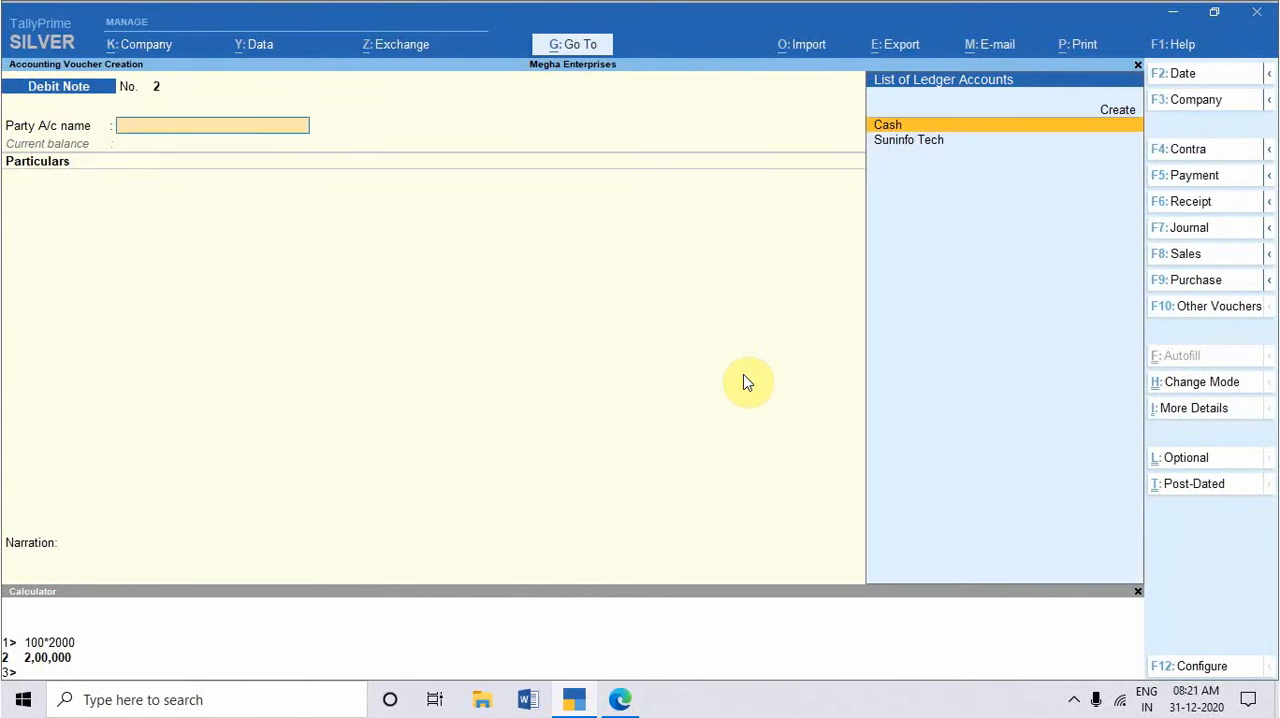
Step: Reopen the saved Suninfo Tech debit note, check the exercise date in the practice set PDF, and save the voucher with the date 2-1-2021
key(Page_Up)
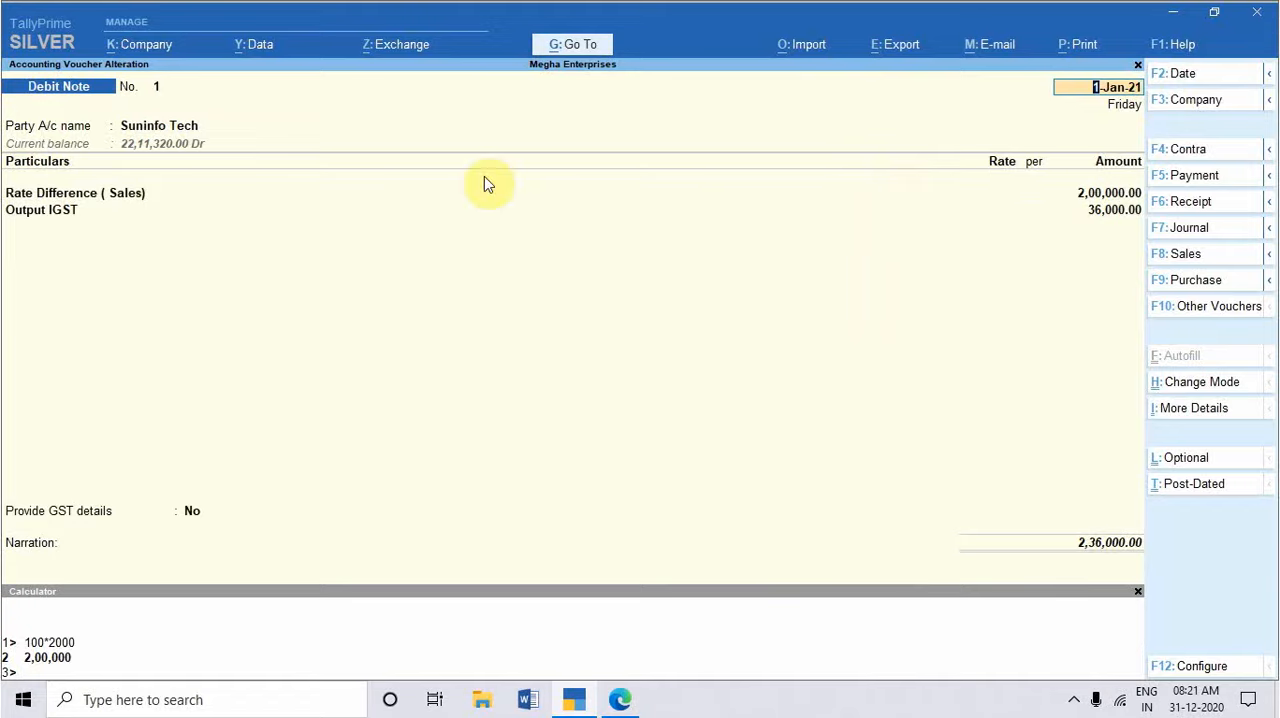
key(alt)
key(alt+Tab)
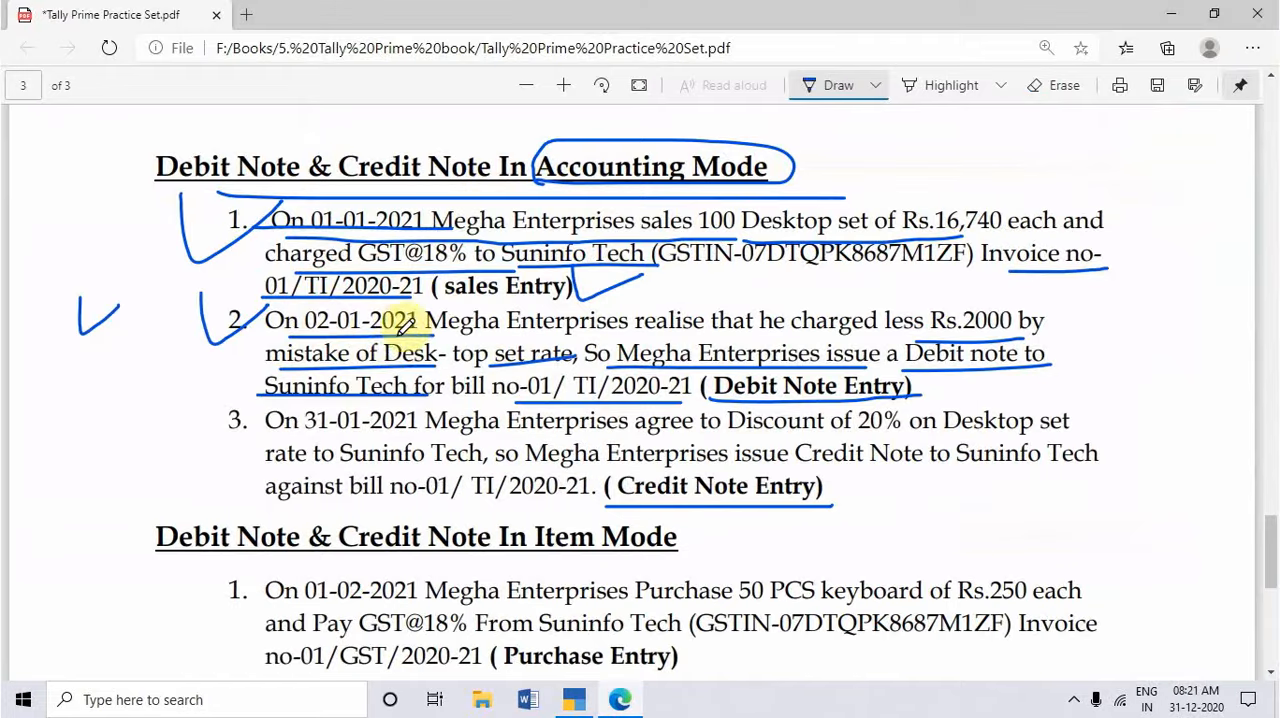
key(alt+Tab)
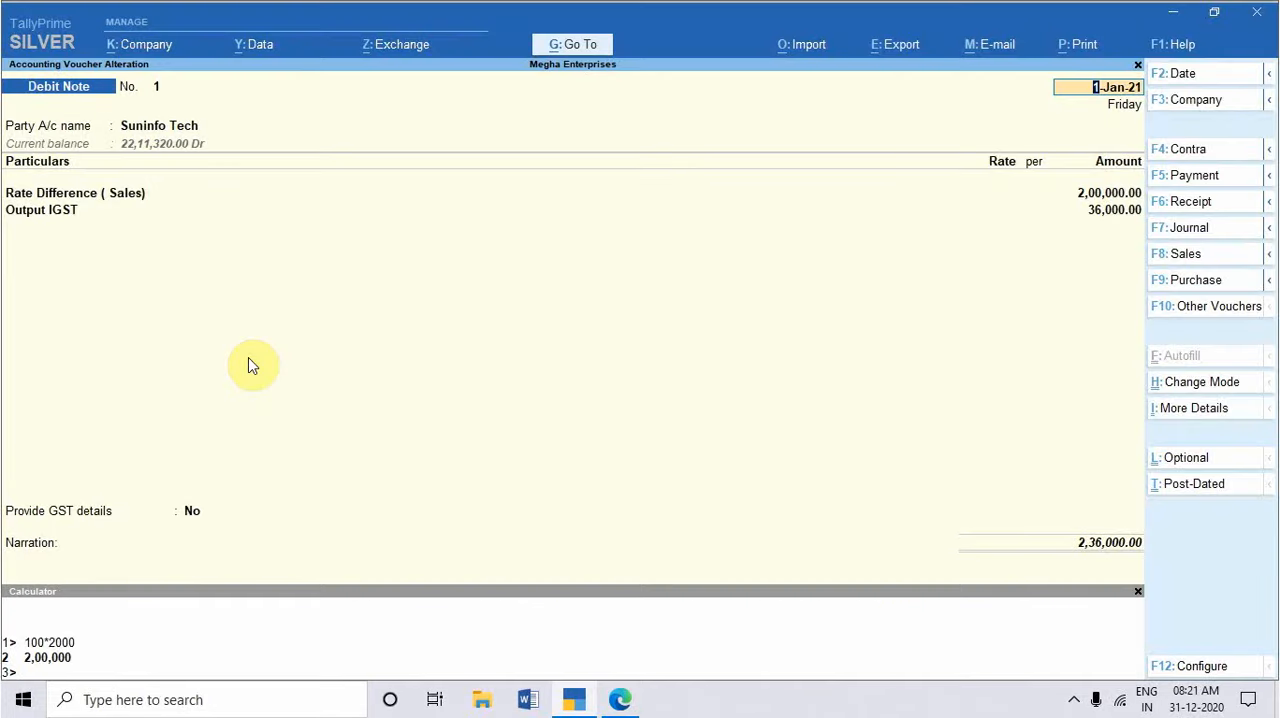
text(2-1-2021)
key(Return)
key(ctrl)
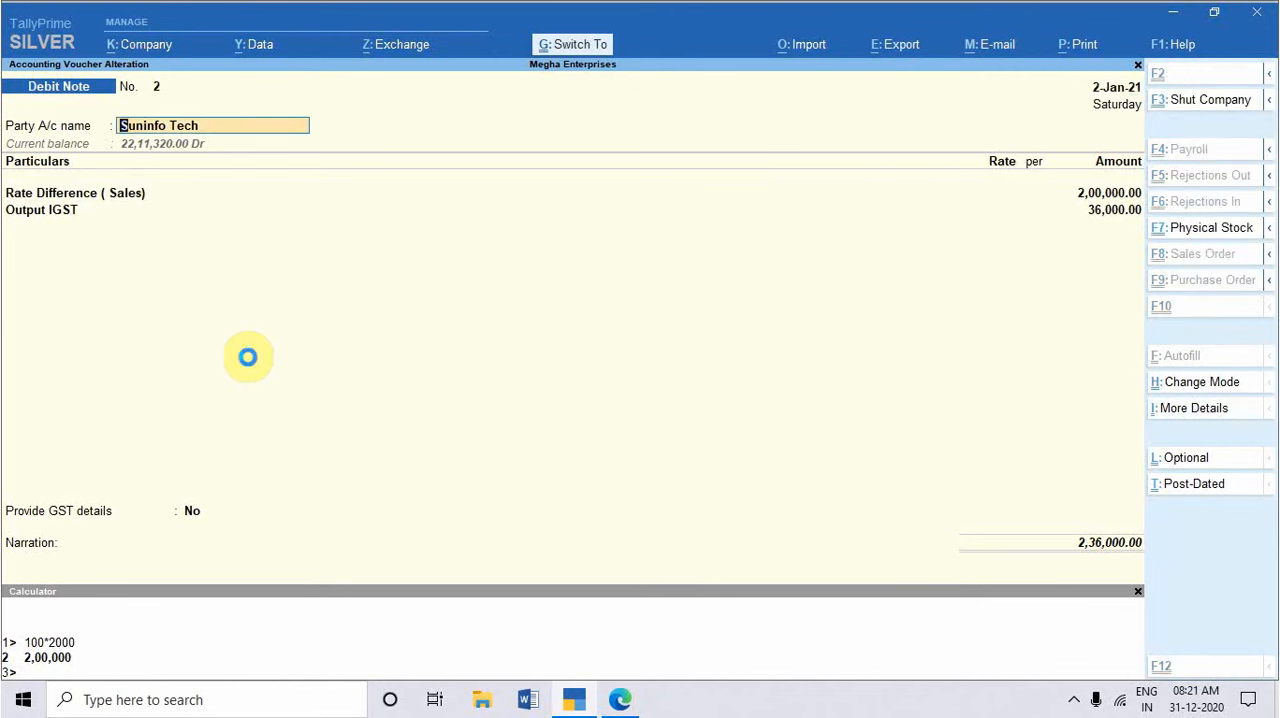
key(ctrl+a)
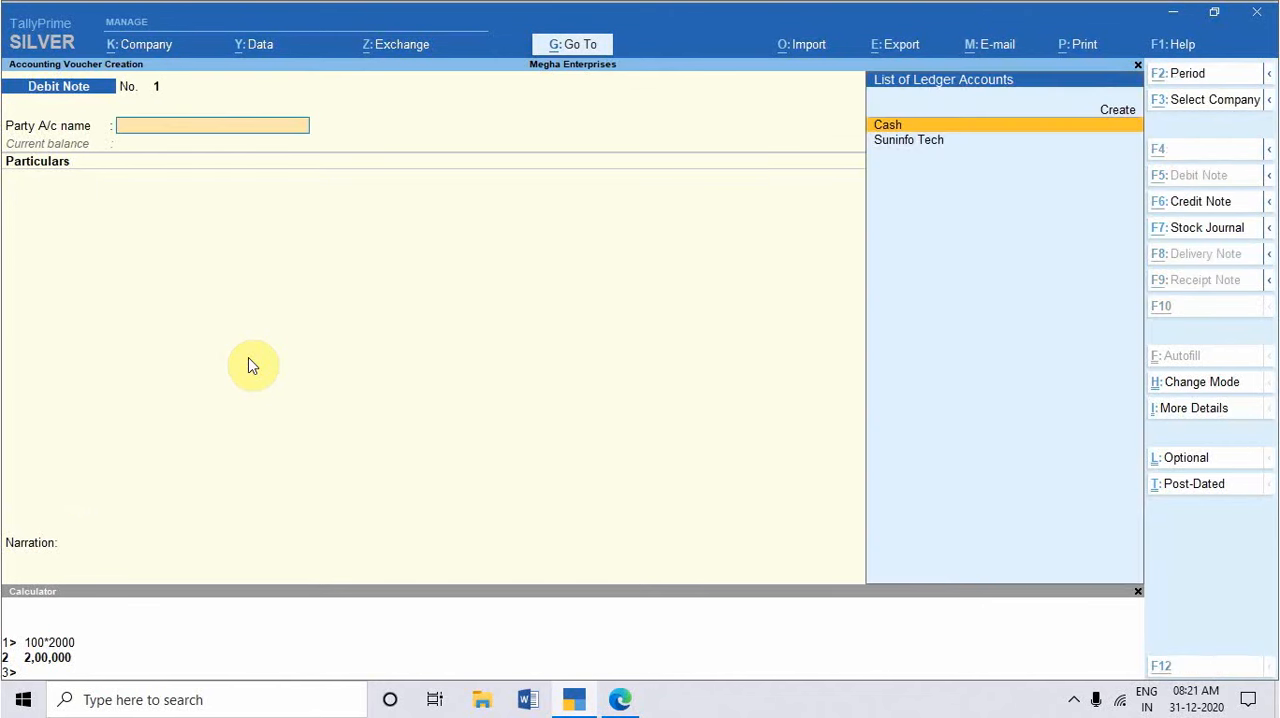
Step: Switch to the practice set PDF, tick the third Accounting Mode exercise and underline its date, 20% discount, credit note and bill number details
key(alt+Tab)
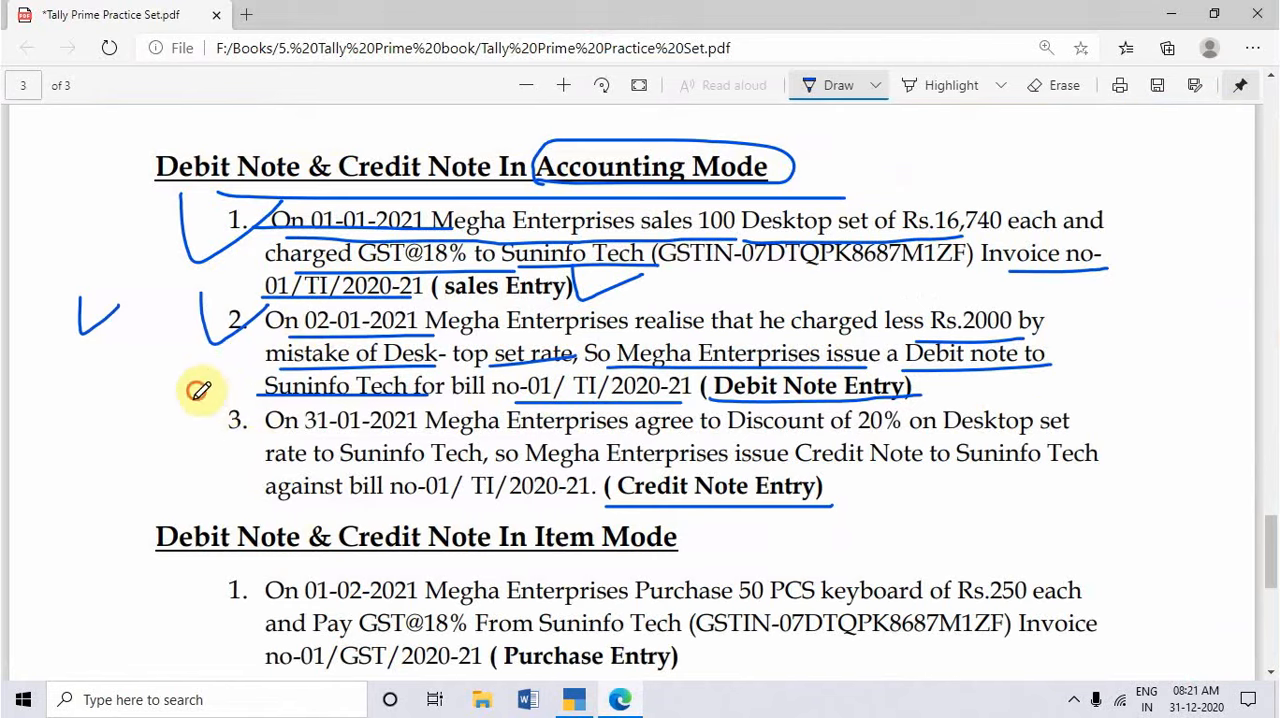
drag(195, 390, 240, 422)
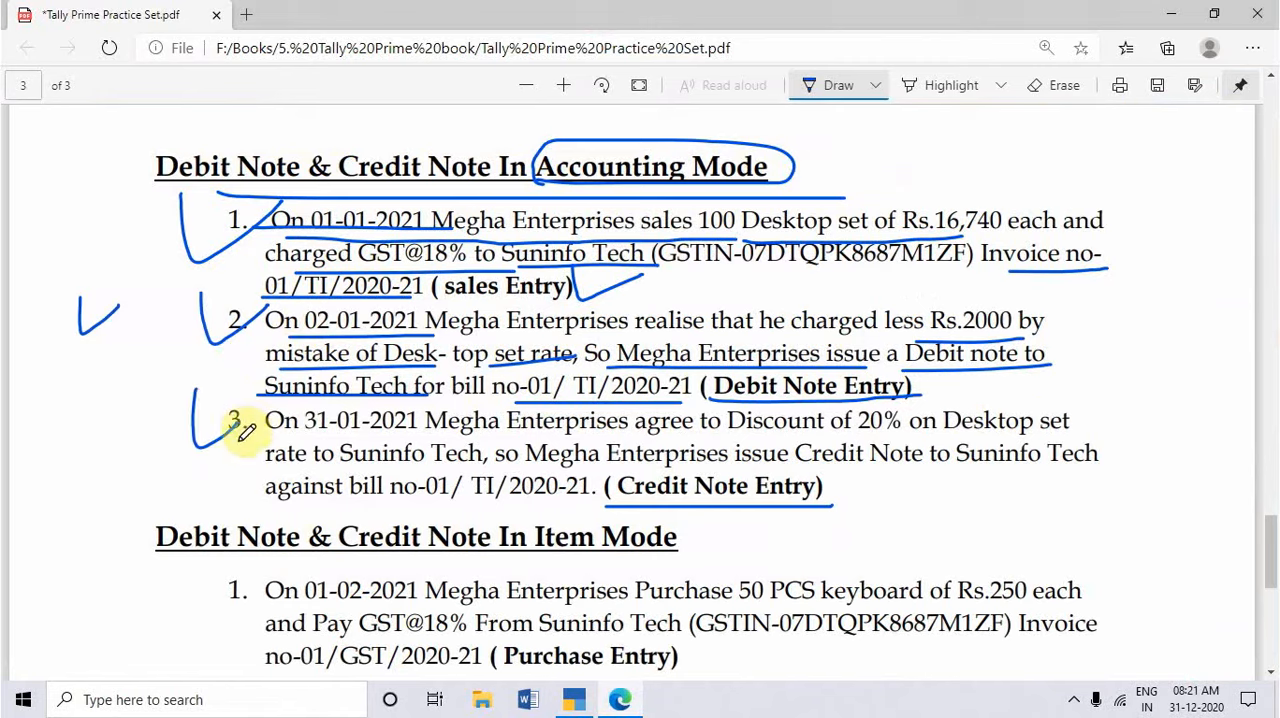
drag(260, 436, 692, 432)
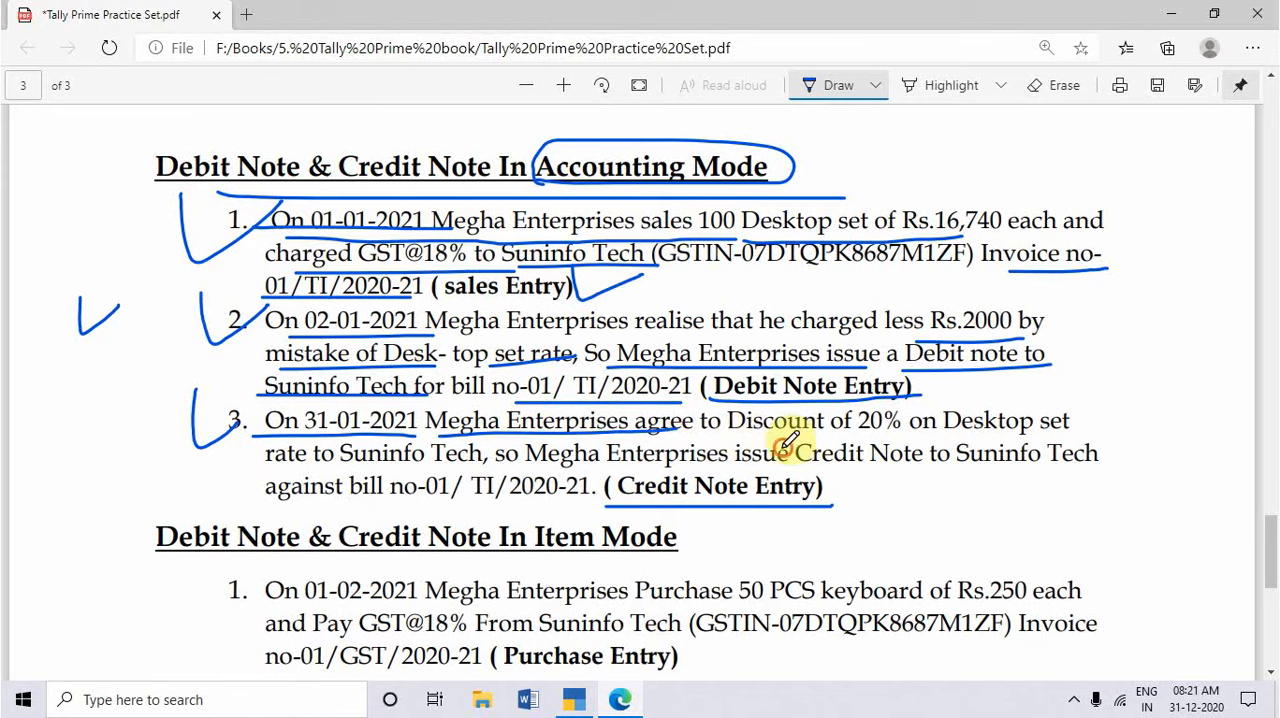
drag(776, 447, 945, 437)
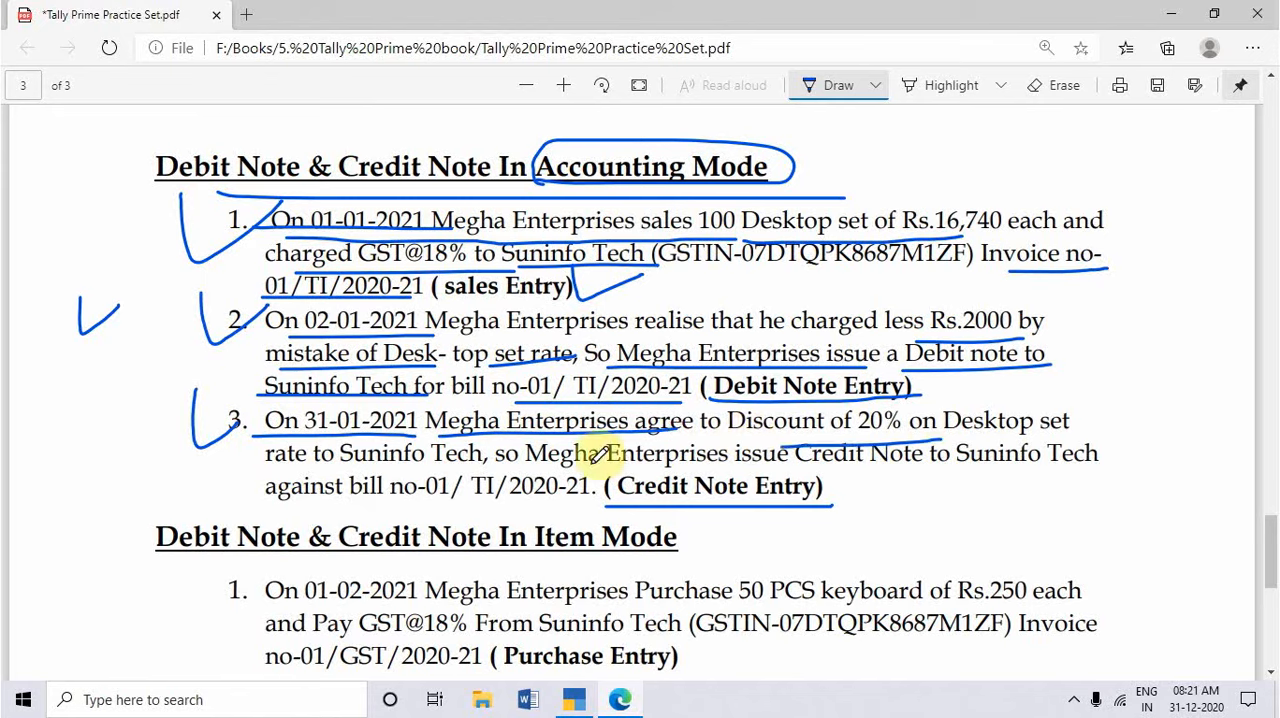
drag(340, 465, 1100, 465)
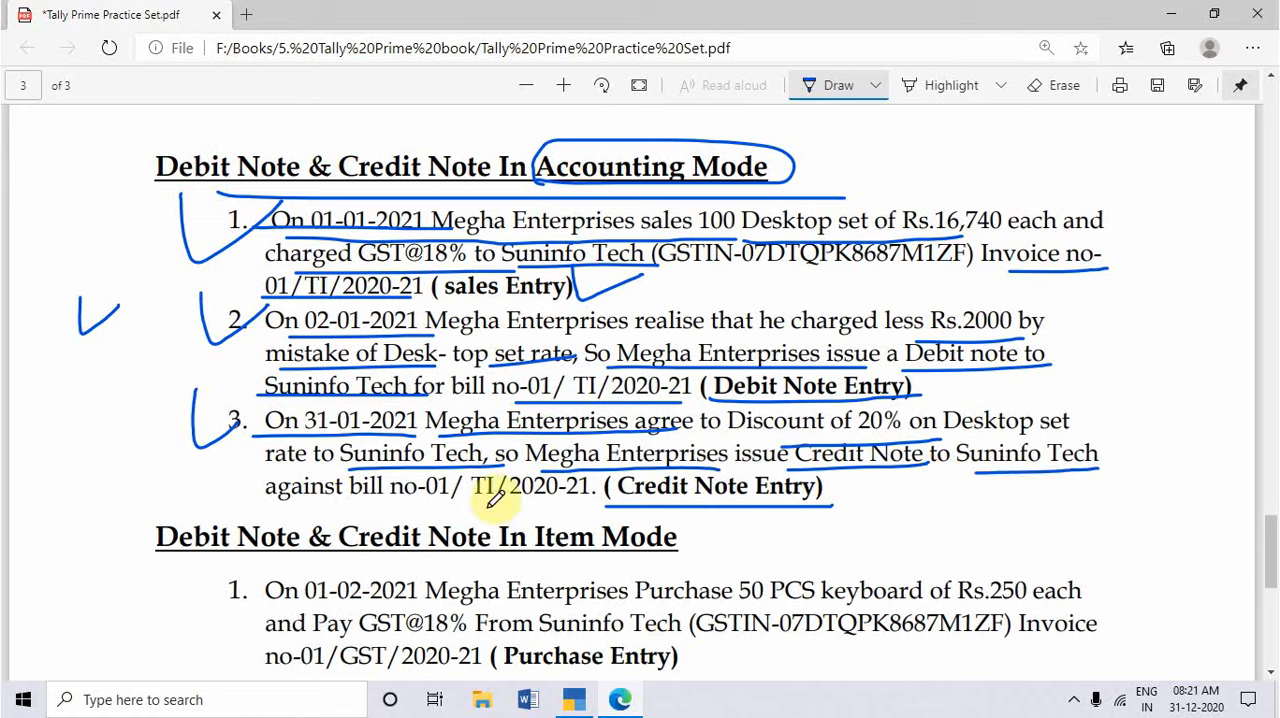
drag(242, 508, 524, 507)
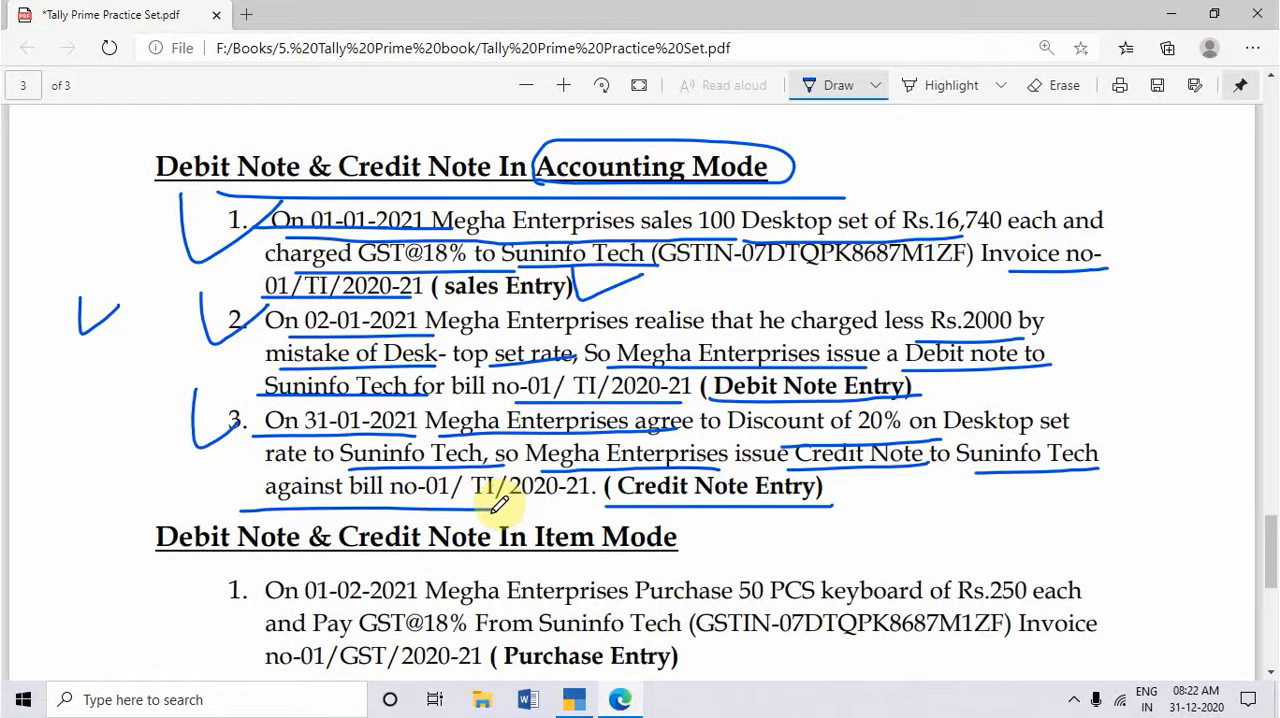
Step: Back in TallyPrime, leave voucher entry and open the Suninfo Tech ledger report to examine its sales and debit note vouchers
key(alt+Tab)
key(Escape)
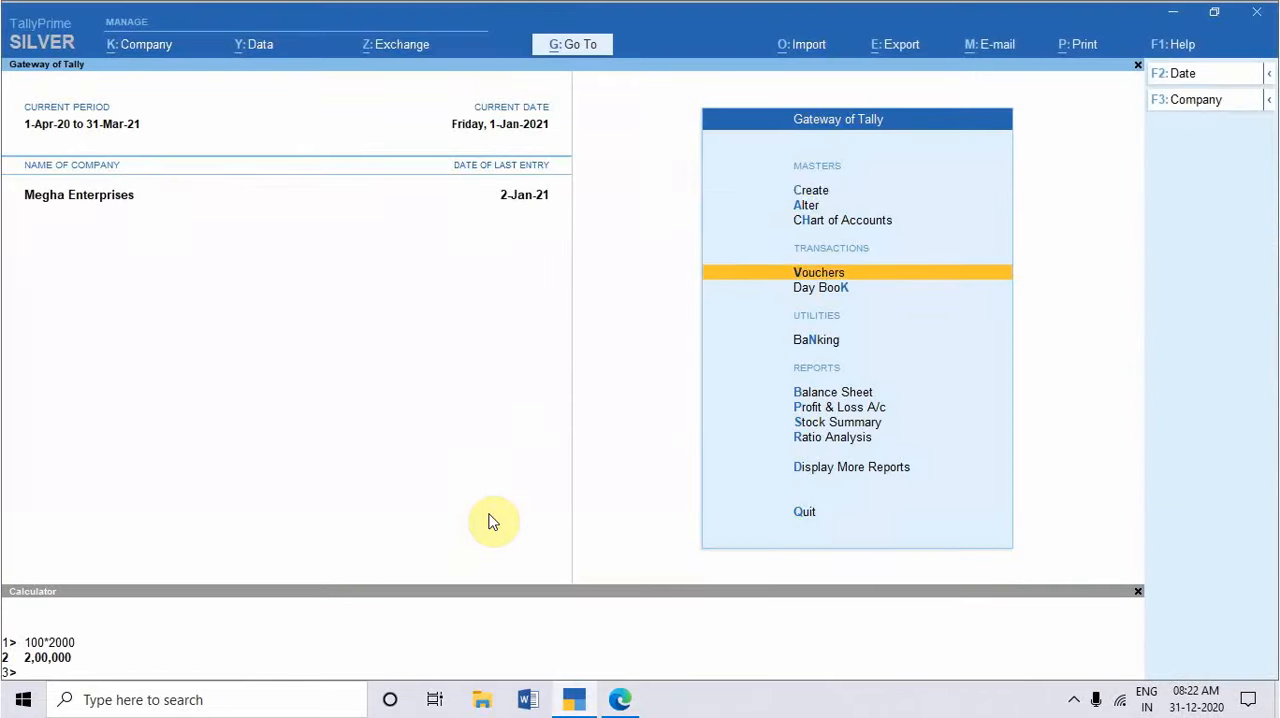
key(Escape)
key(Escape)
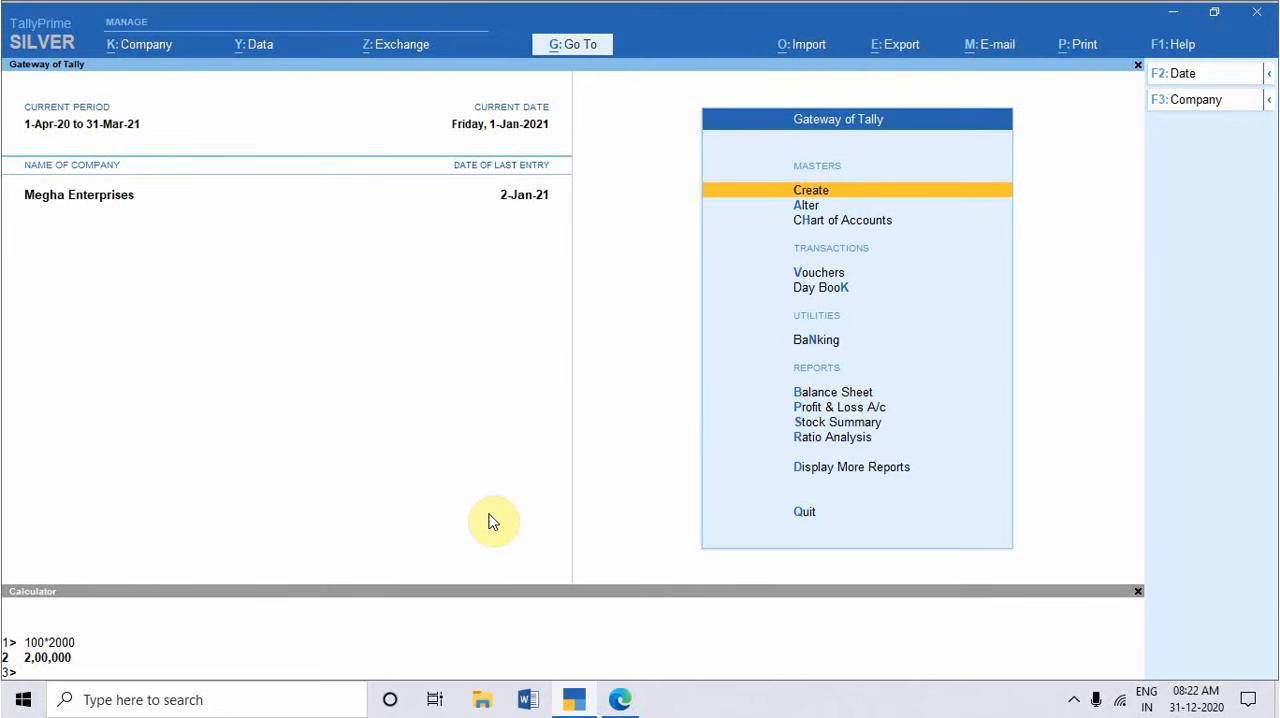
text(dalSUN)
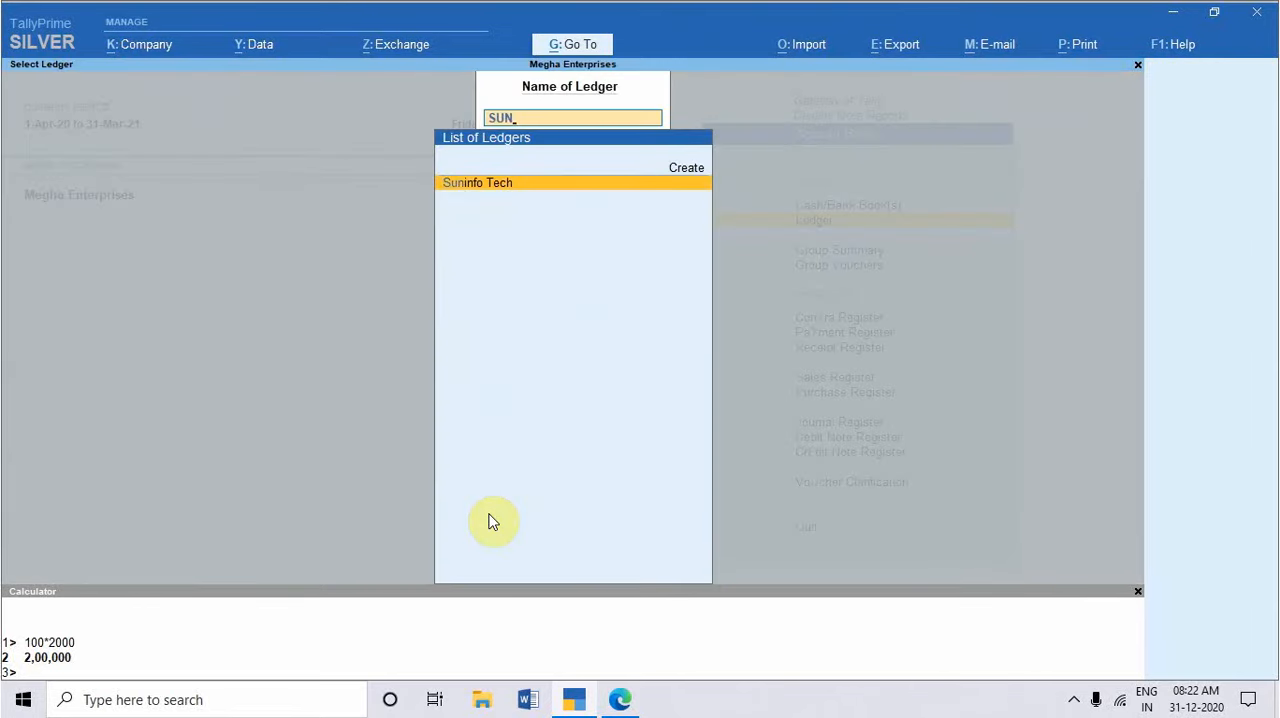
key(Return)
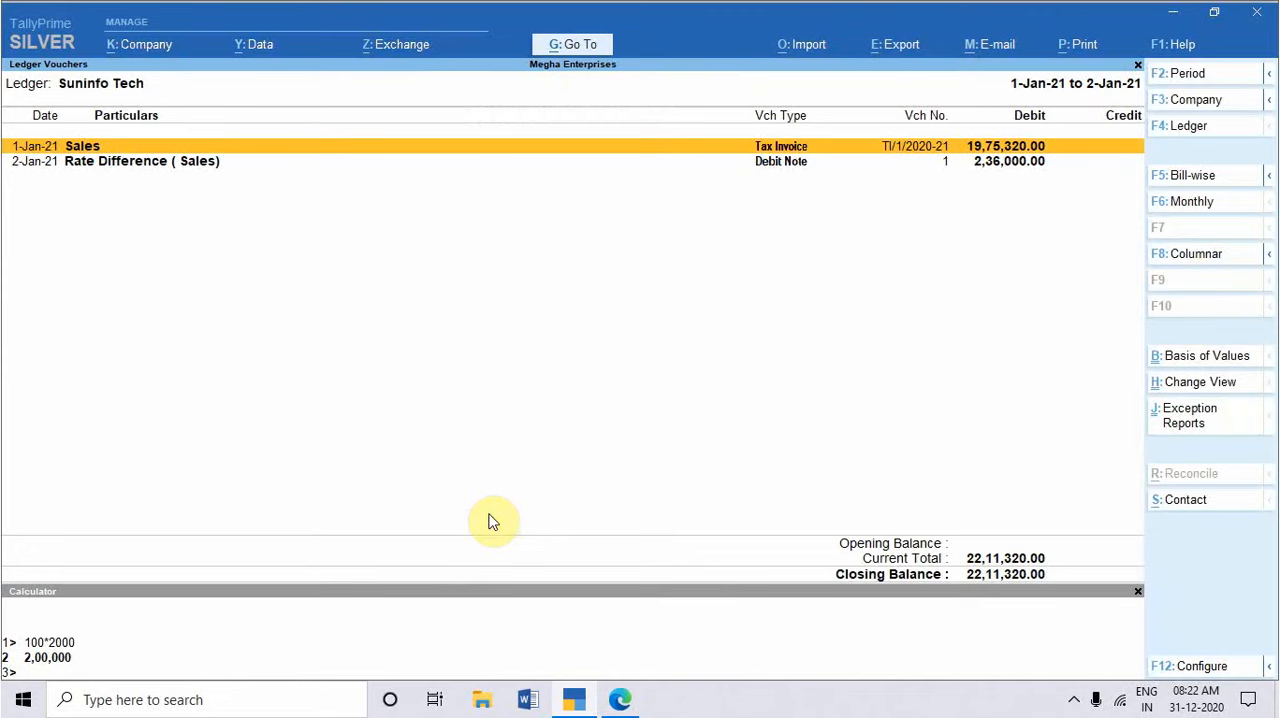
key(Down)
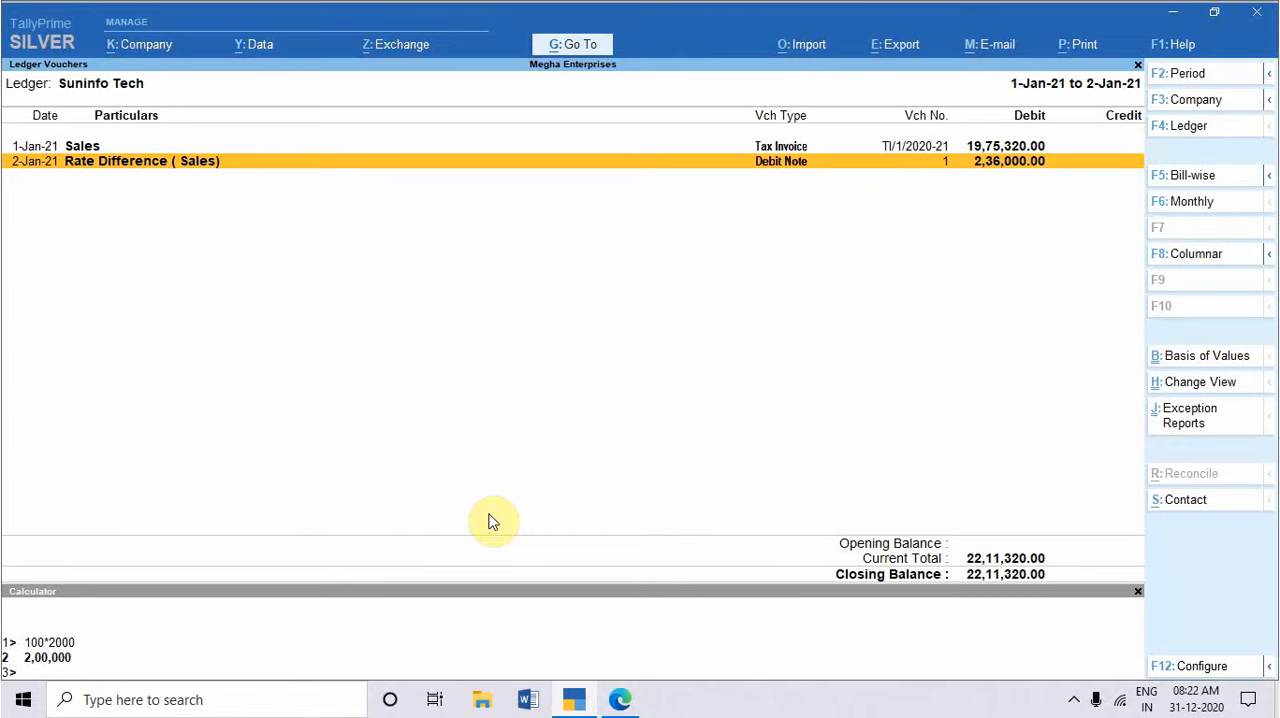
Step: Open the Suninfo Tech tax invoice and debit note in turn to examine their taxable amounts, leaving both vouchers unaltered
key(Up)
key(Return)
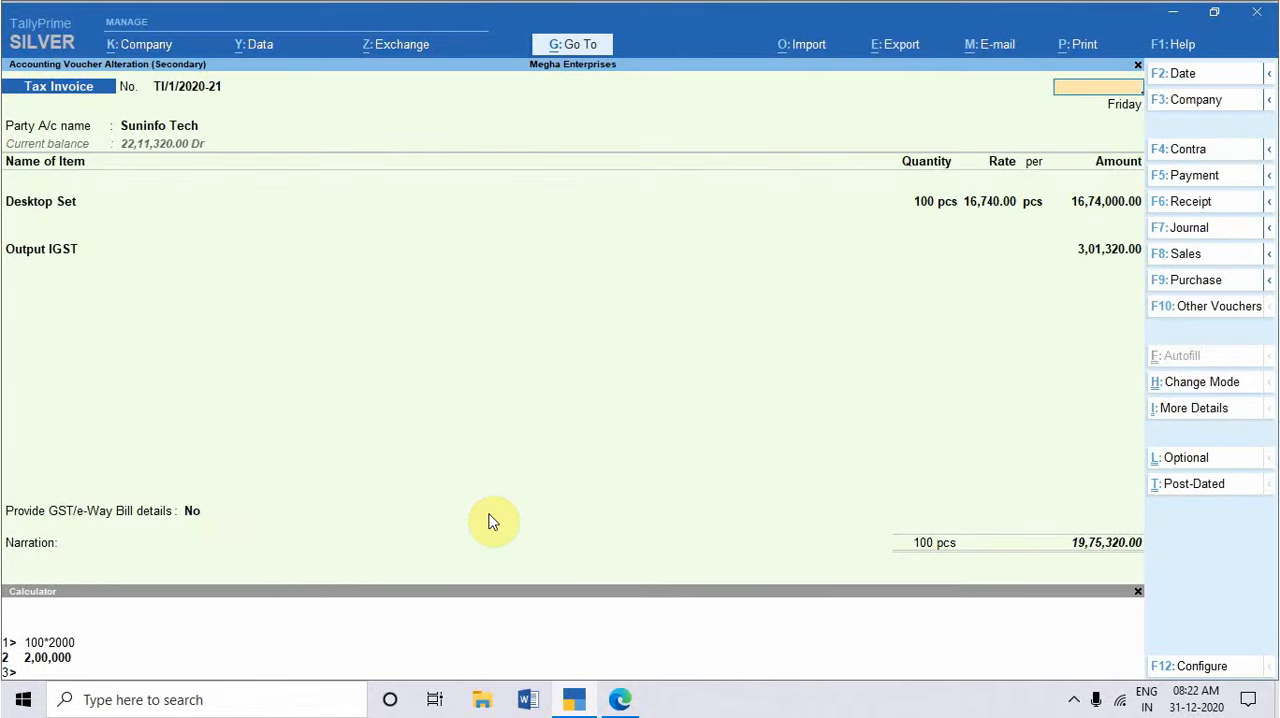
key(Escape)
key(Down)
key(Return)
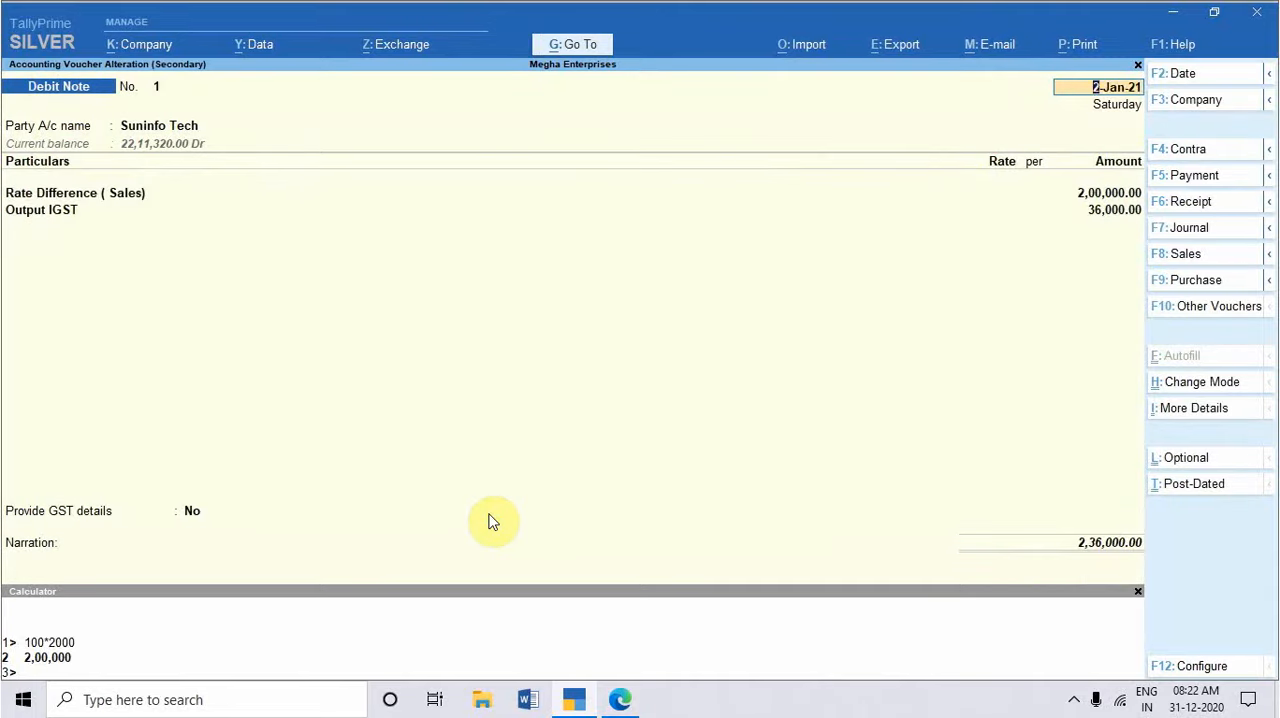
key(Escape)
key(y)
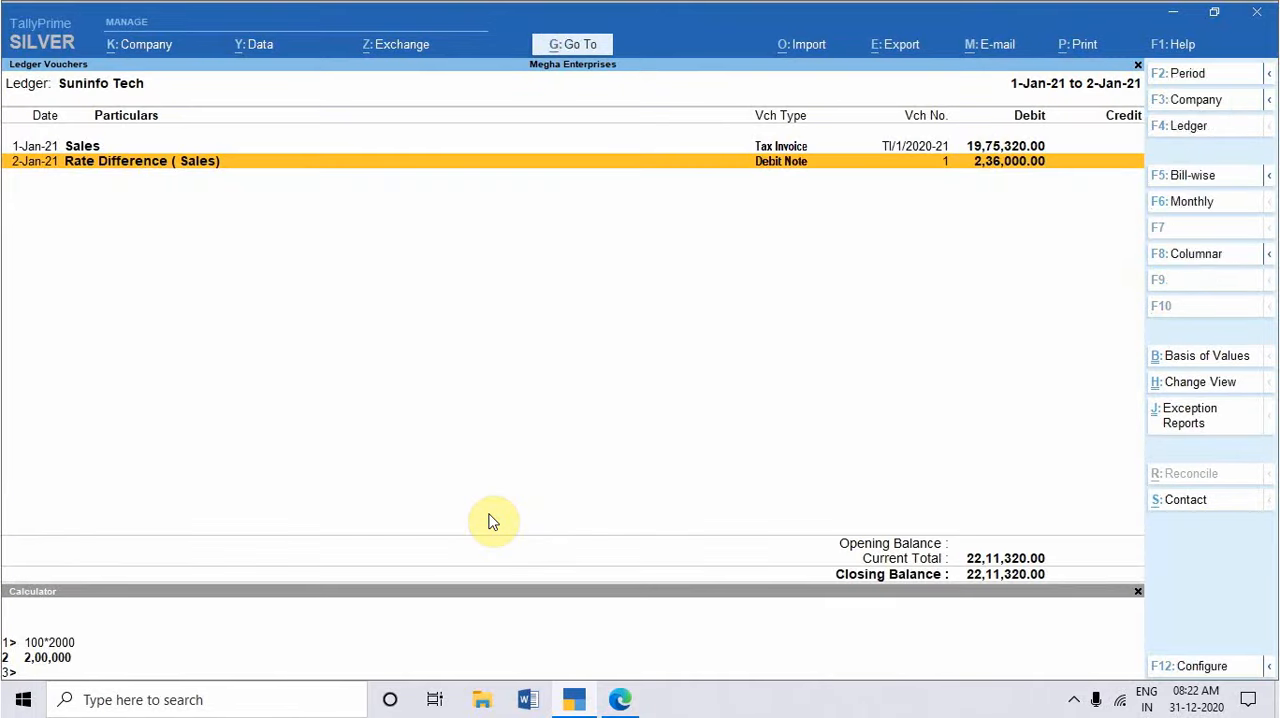
Step: Calculate 1874000*20% in the calculator and recheck the third Accounting Mode exercise in the practice set PDF
key(ctrl+n)
text(18)
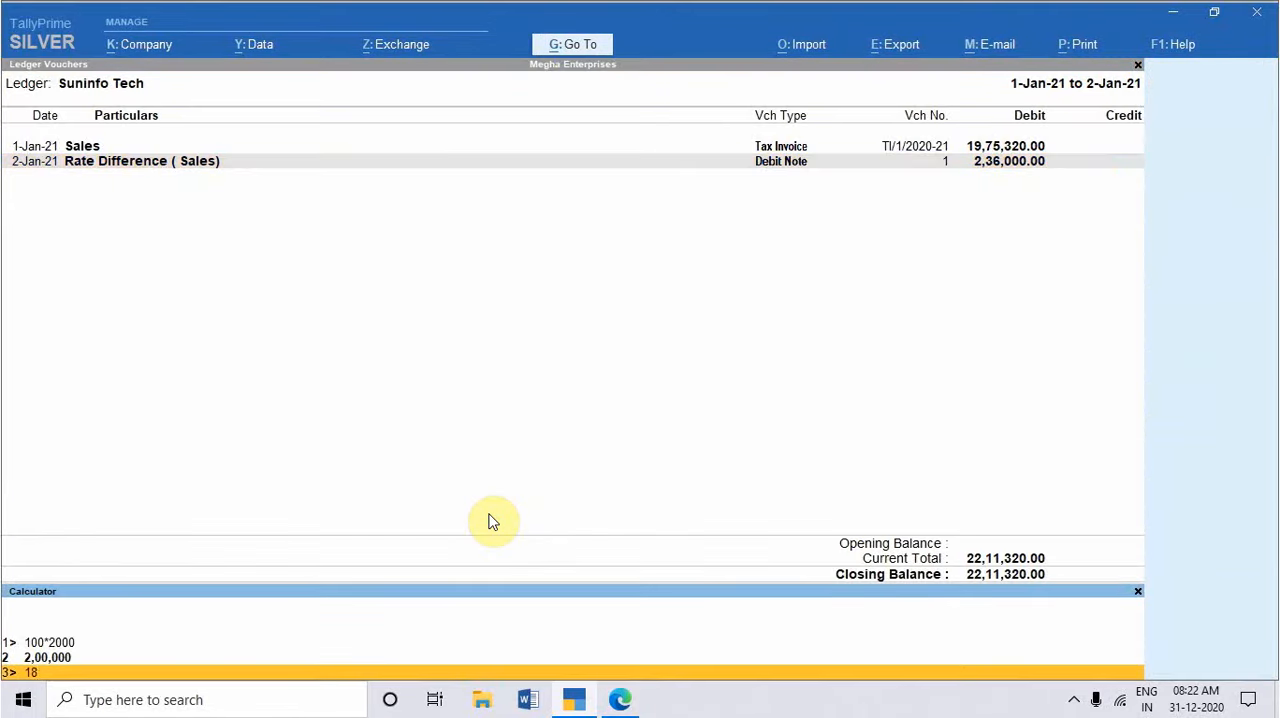
text(74000*20%)
key(Return)
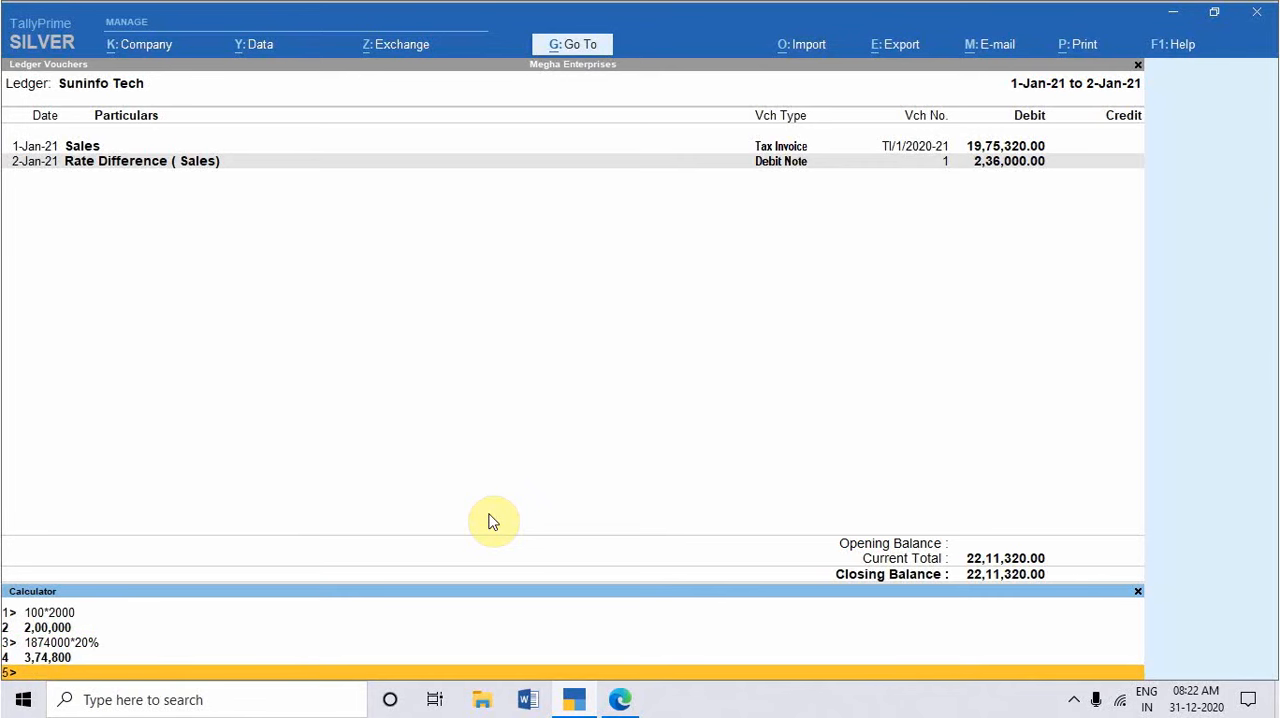
key(ctrl+m)
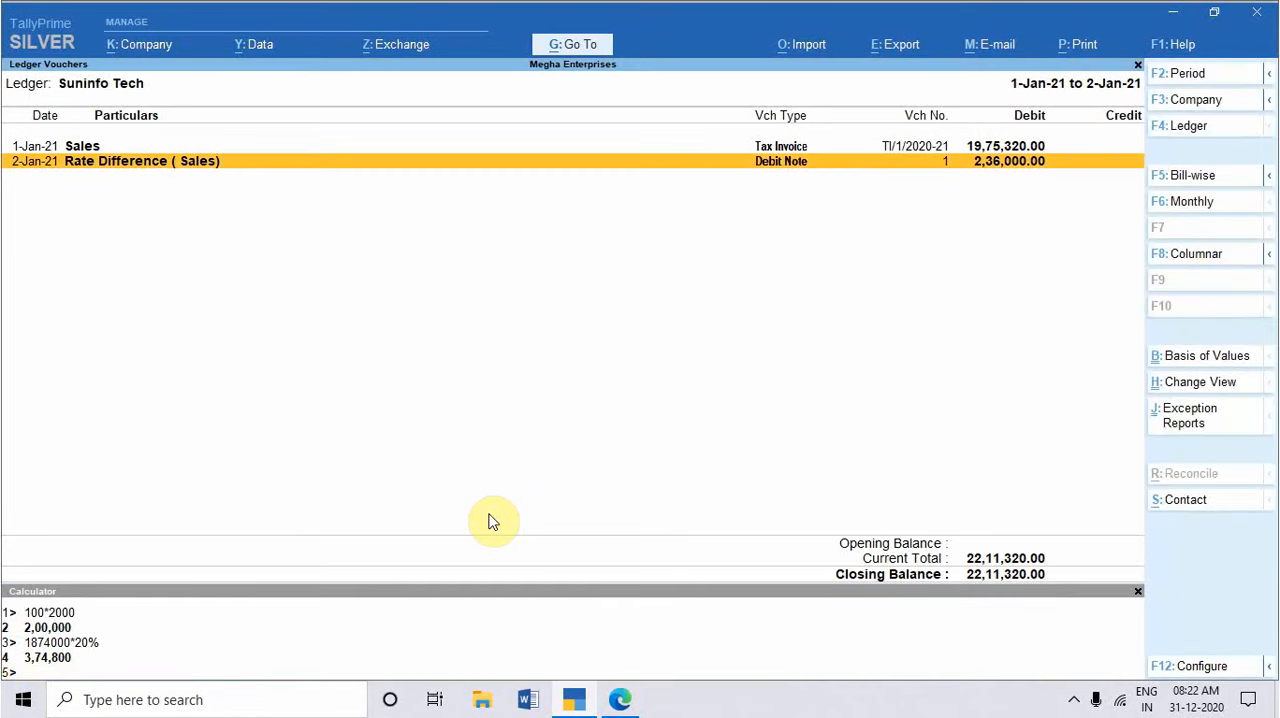
key(alt+Tab)
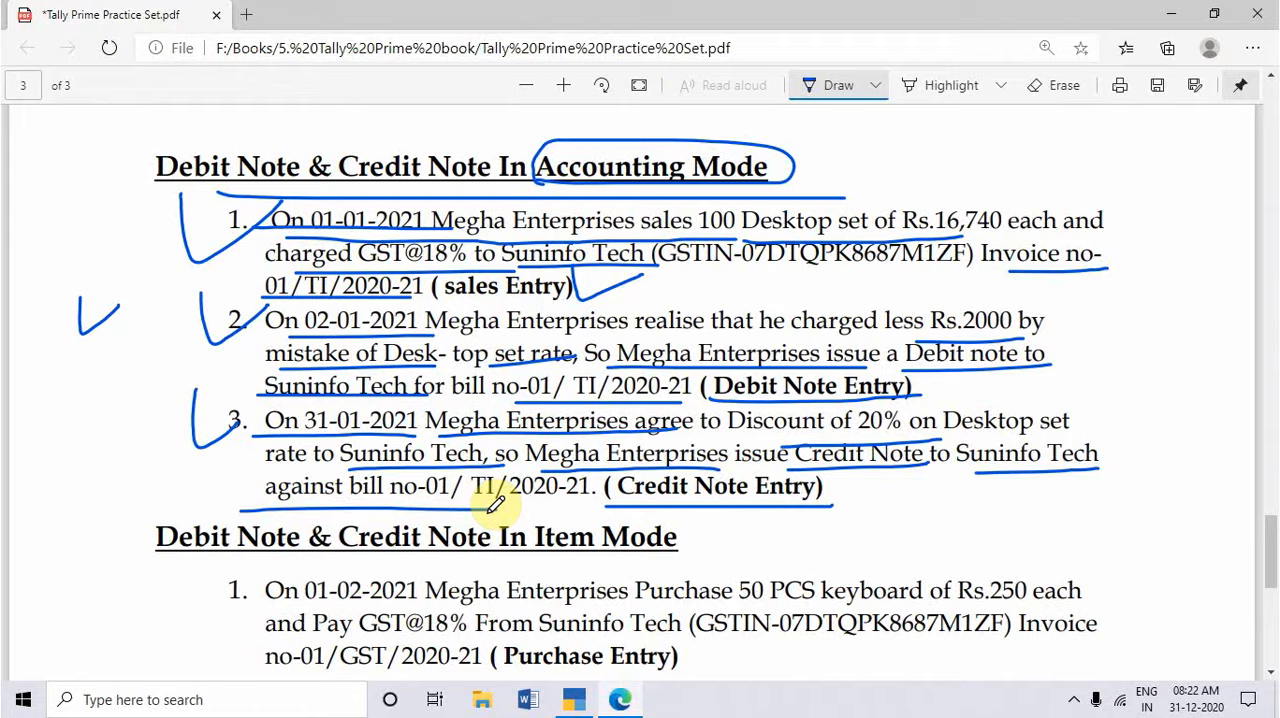
key(alt+Tab)
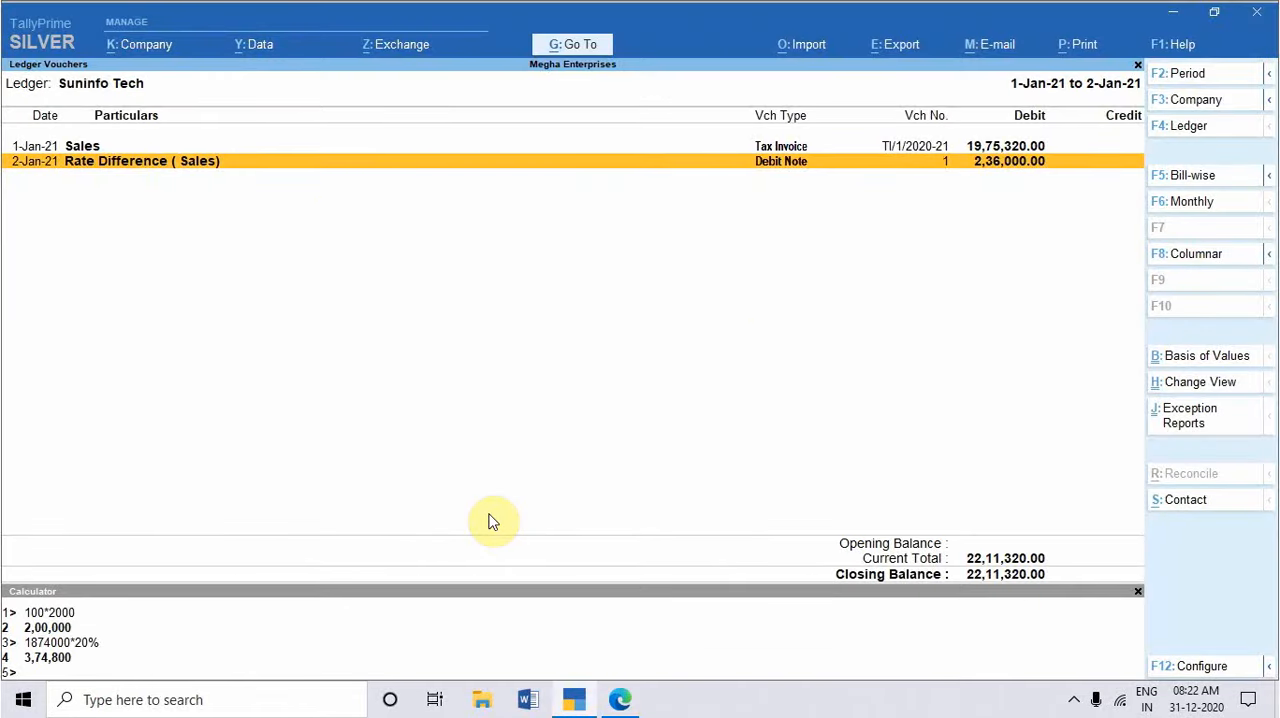
Step: Leave the ledger report without quitting the program, start voucher entry and change the voucher type to Credit Note
key(alt+m)
key(Escape)
key(Escape)
key(Escape)
key(Escape)
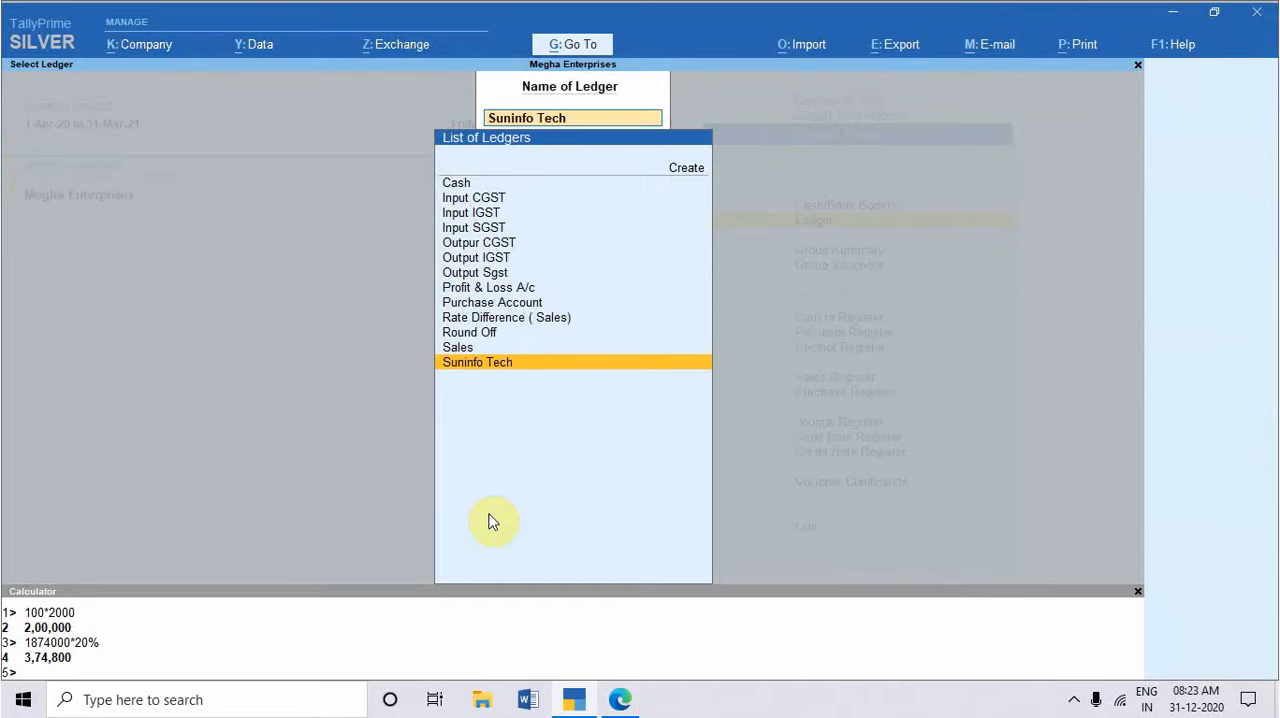
key(Escape)
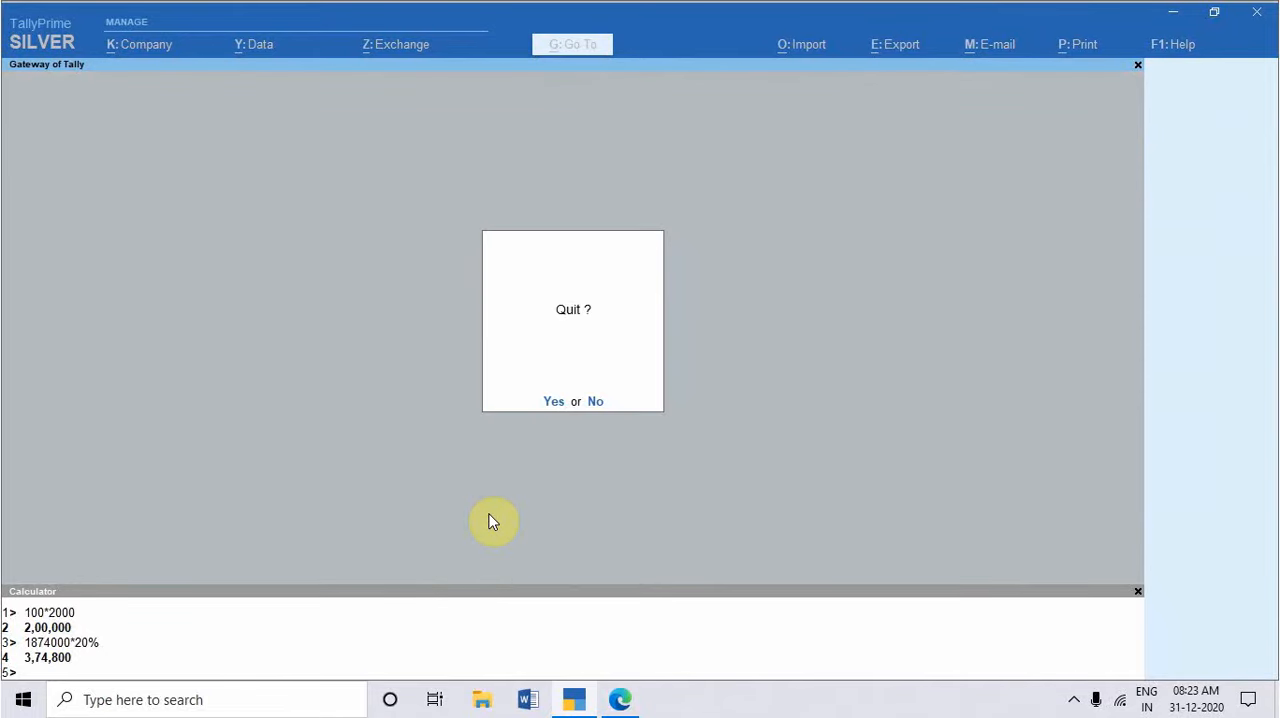
key(n)
key(v)
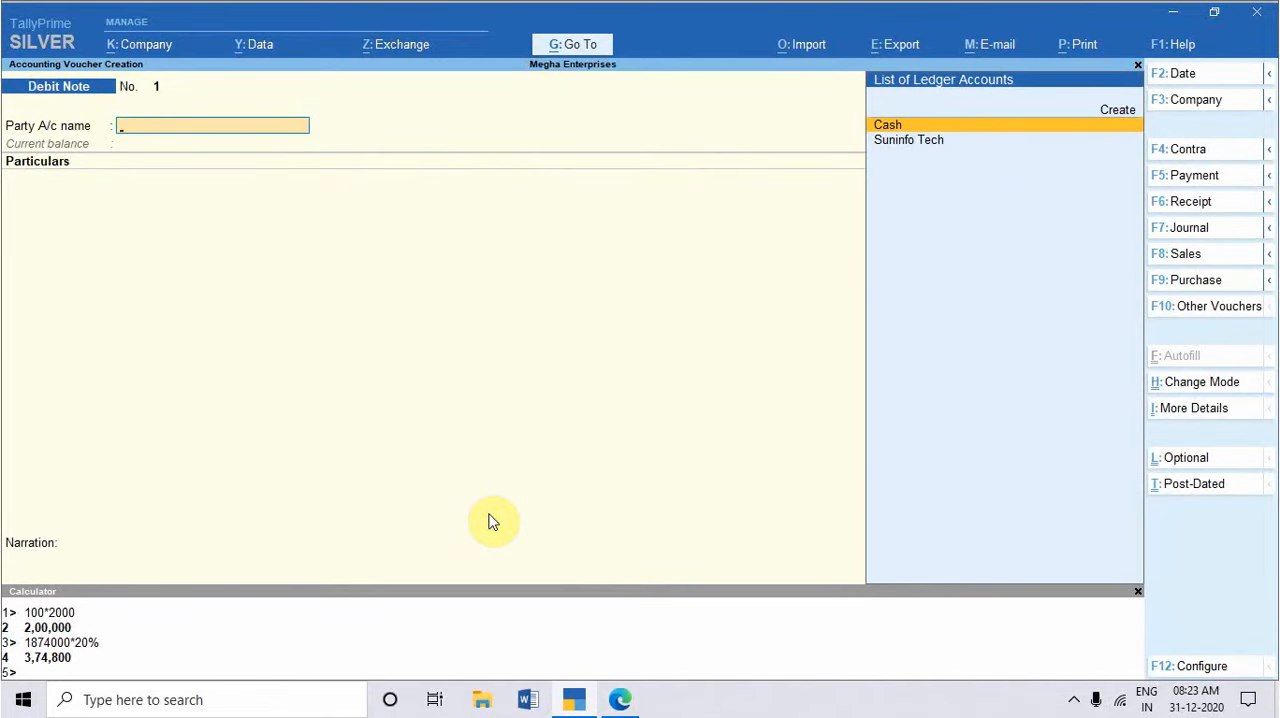
key(ctrl)
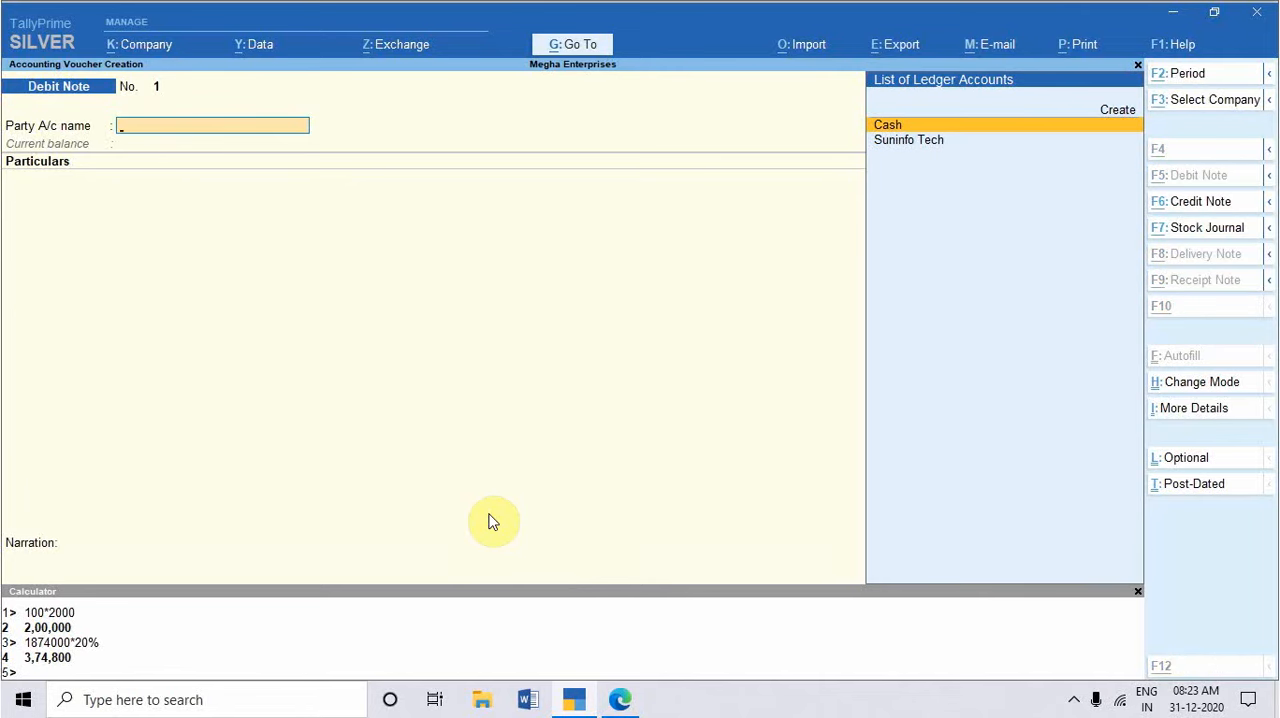
key(ctrl+F6)
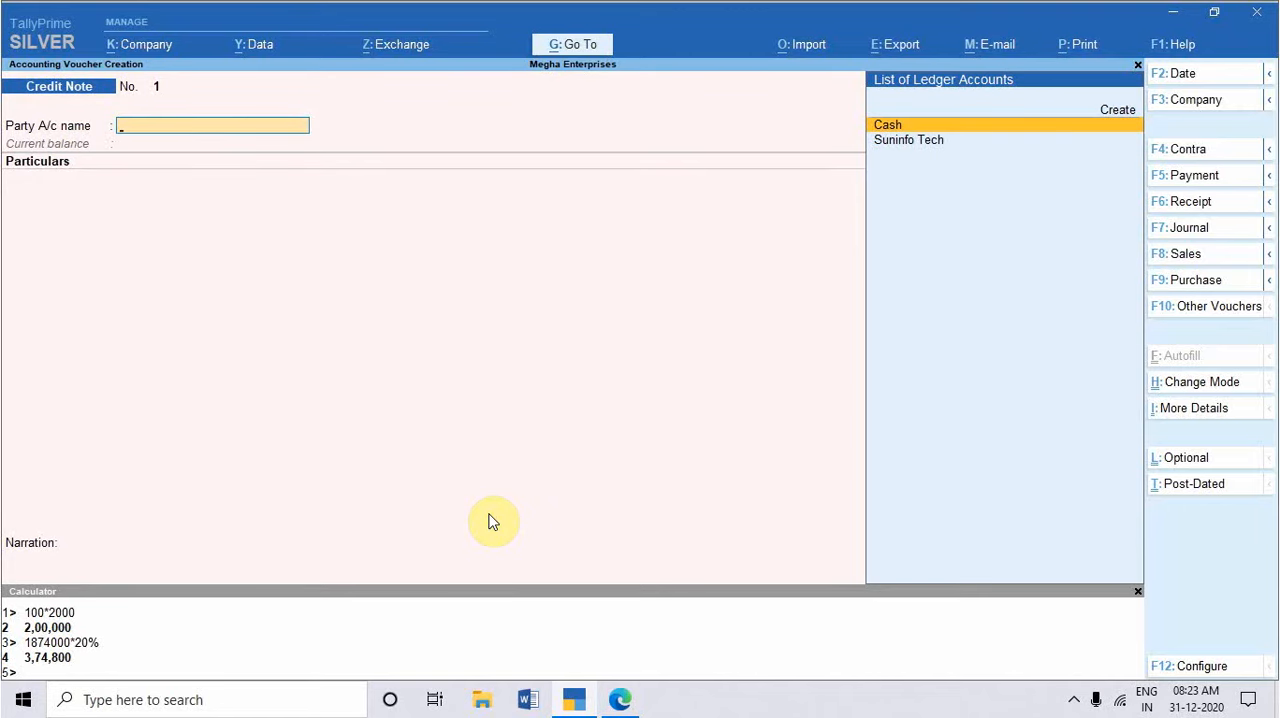
Step: Show the inactive voucher types and activate the Delivery Note voucher type
key(F10)
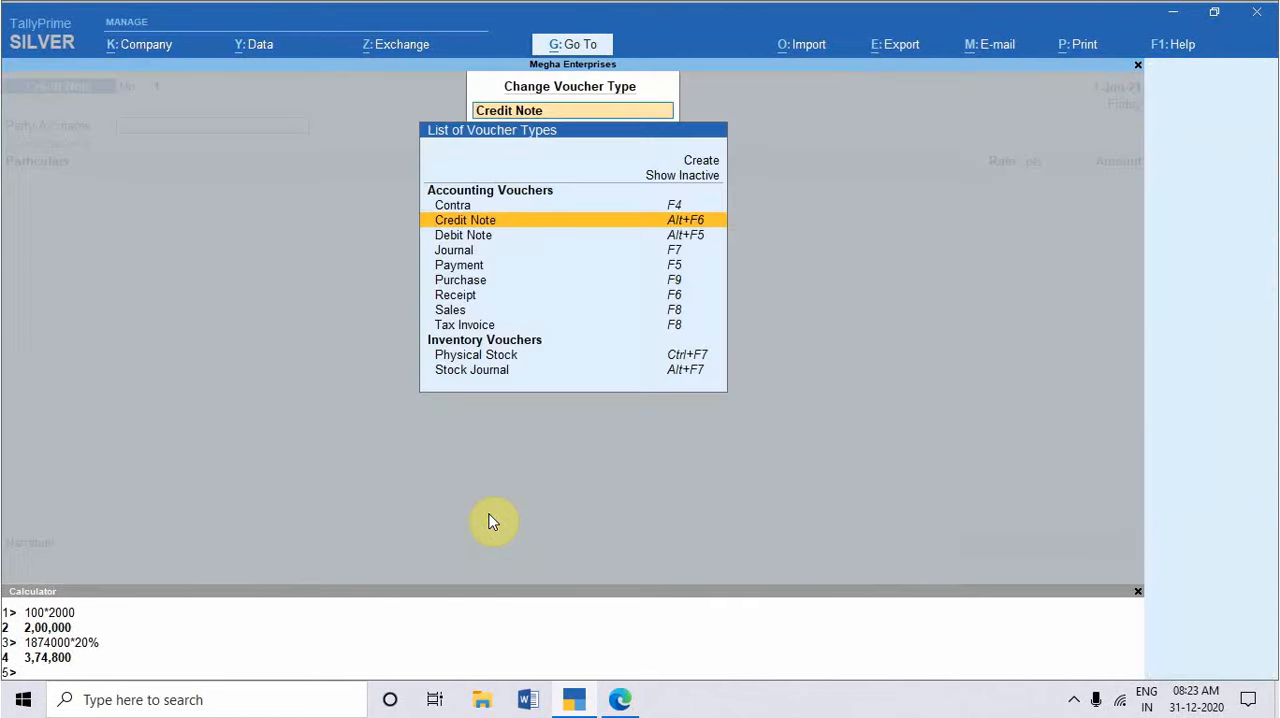
key(Up)
key(Up)
key(Up)
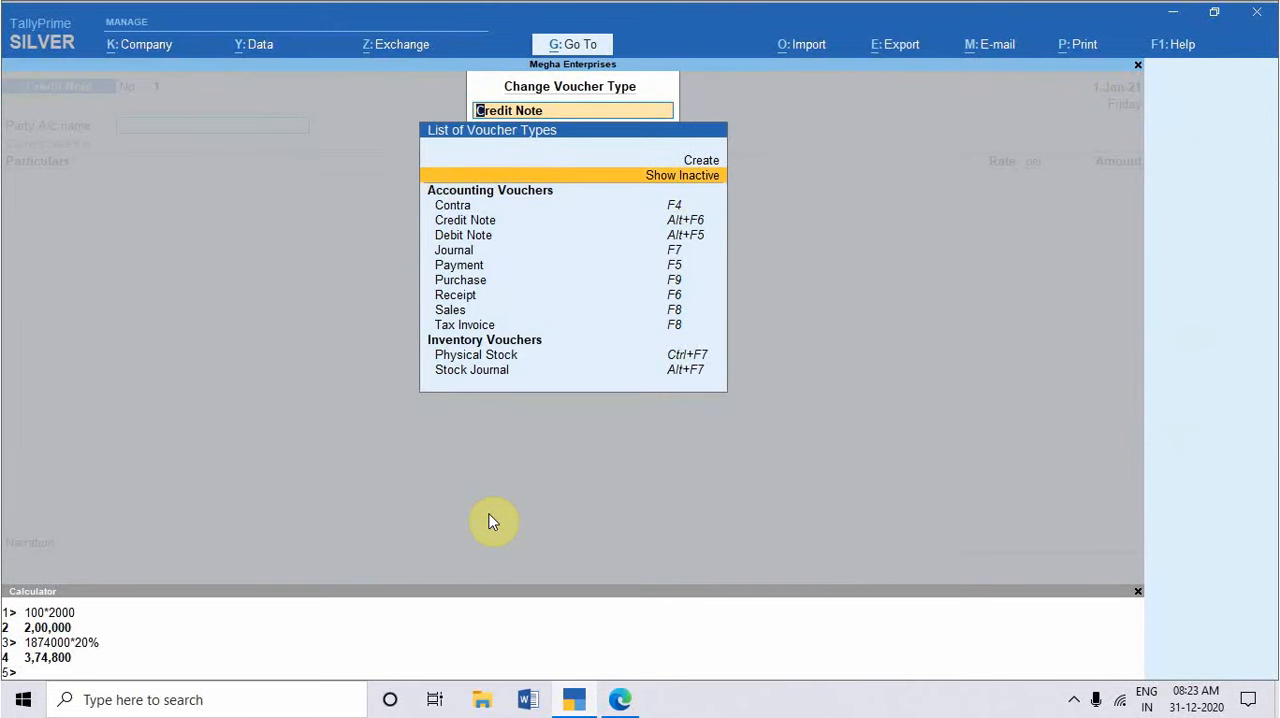
key(Return)
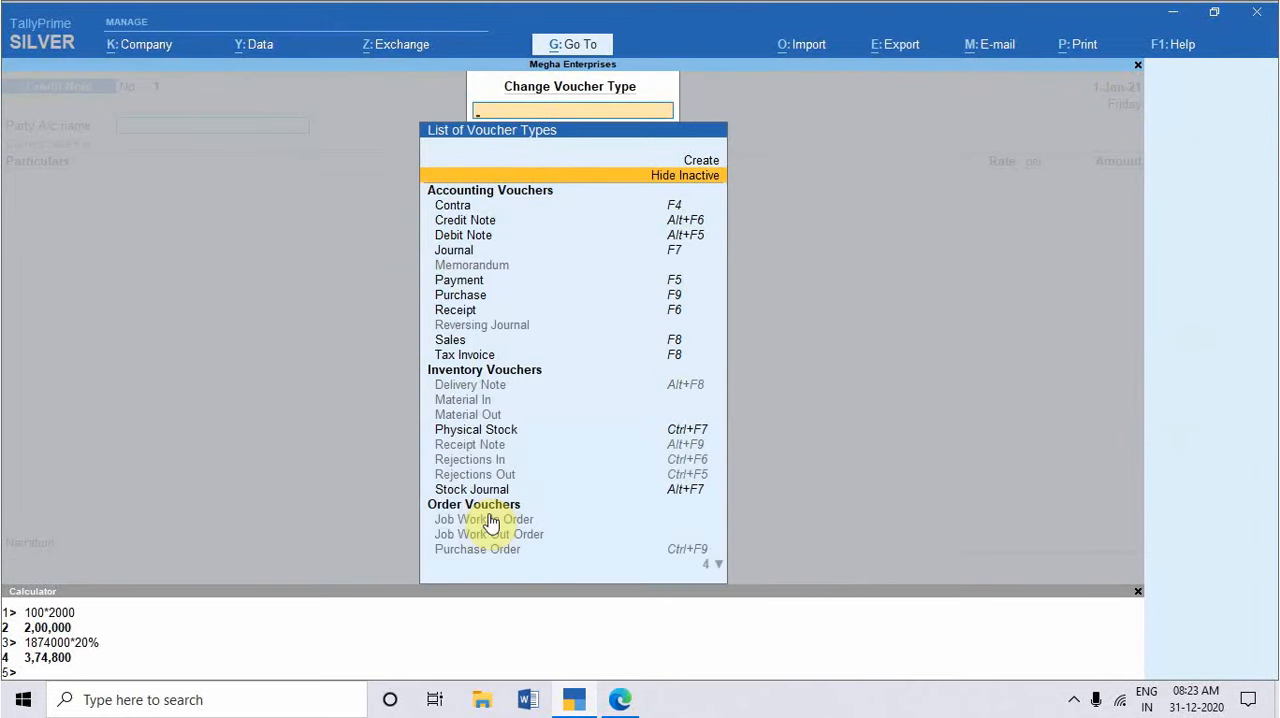
key(Down)
key(Down)
key(Down)
key(Down)
key(Down)
key(Down)
key(Down)
key(Down)
key(Down)
key(Down)
key(Down)
key(Down)
key(Down)
key(Down)
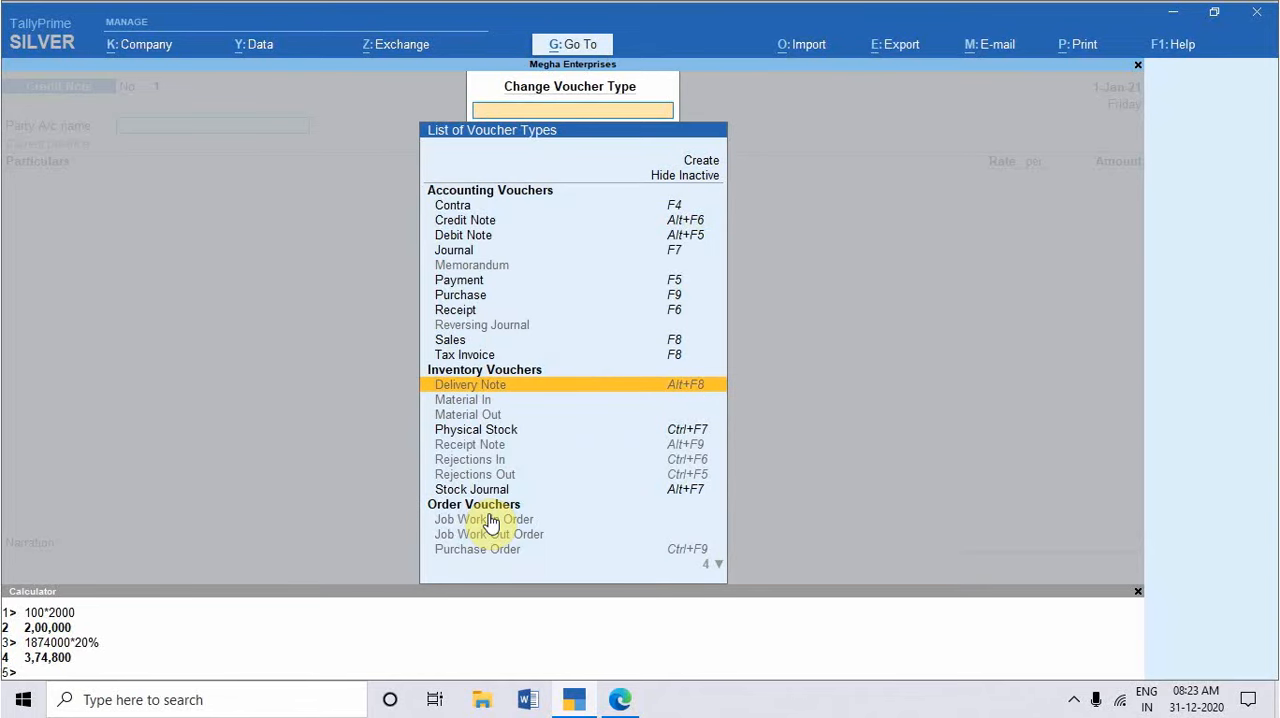
key(Down)
key(Up)
key(Return)
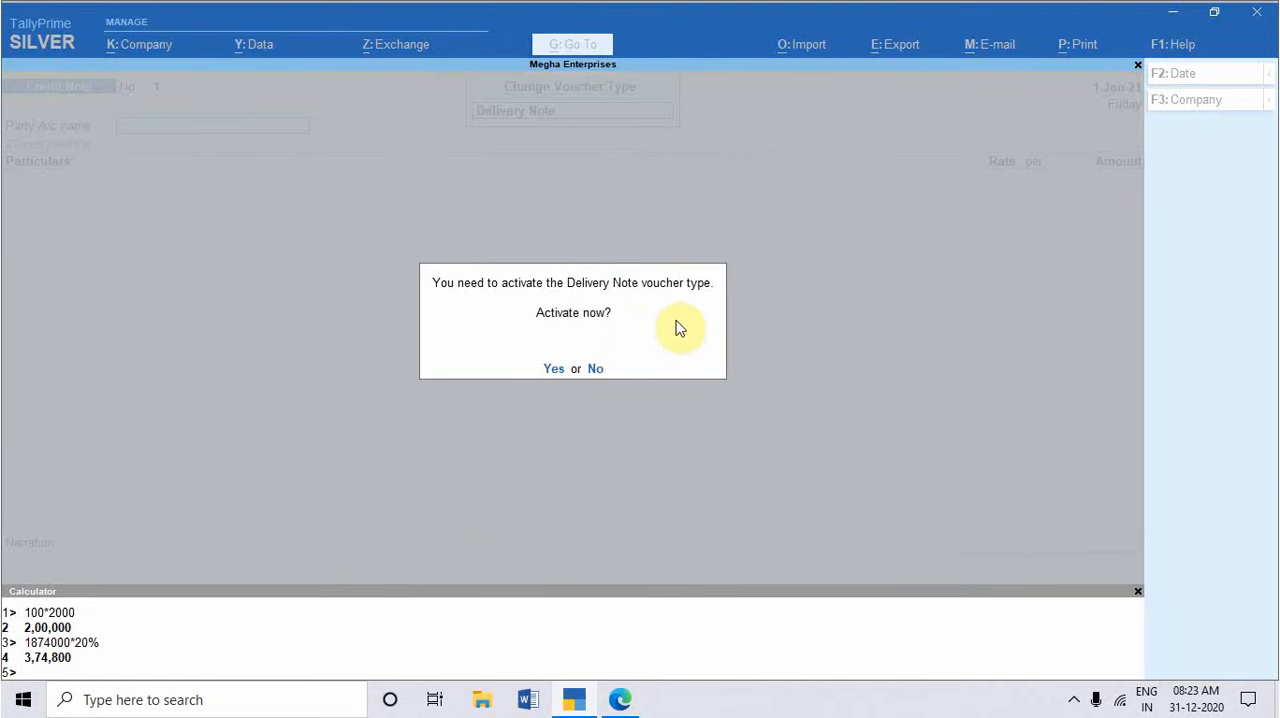
key(y)
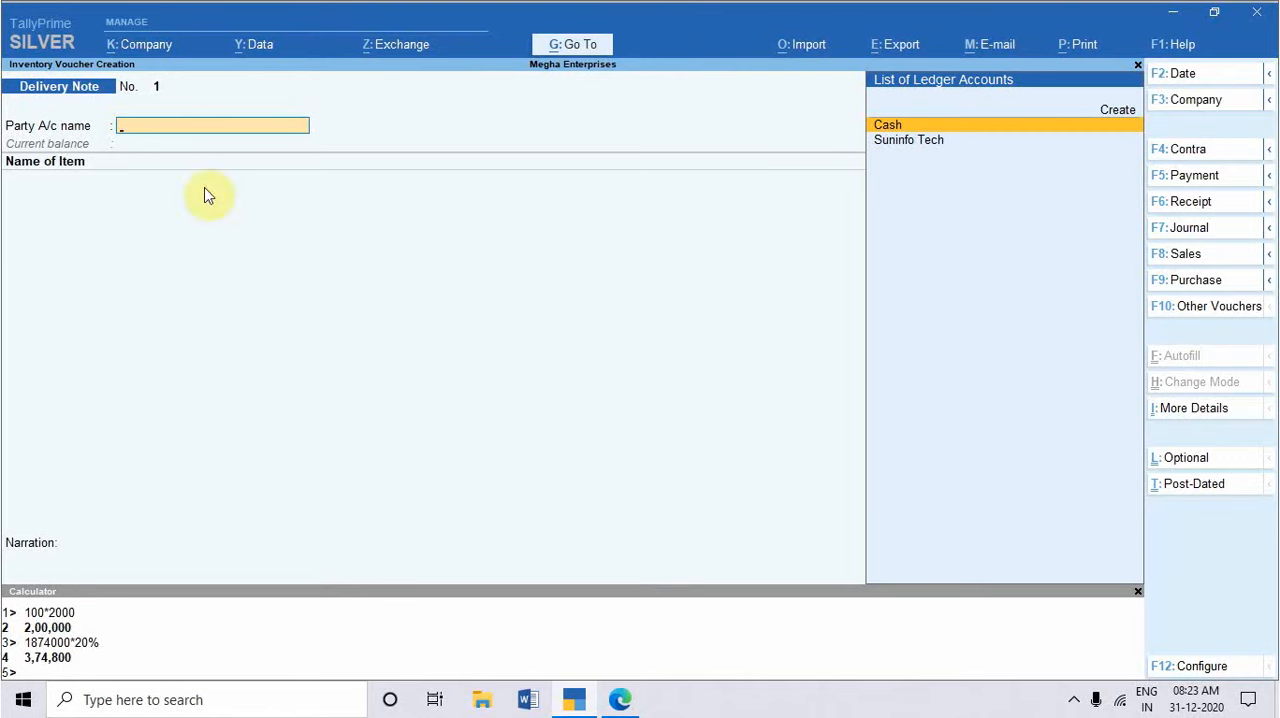
Step: Return to a Credit Note voucher, recheck the exercise in the practice set PDF, and switch the voucher to accounting mode
key(ctrl+F9)
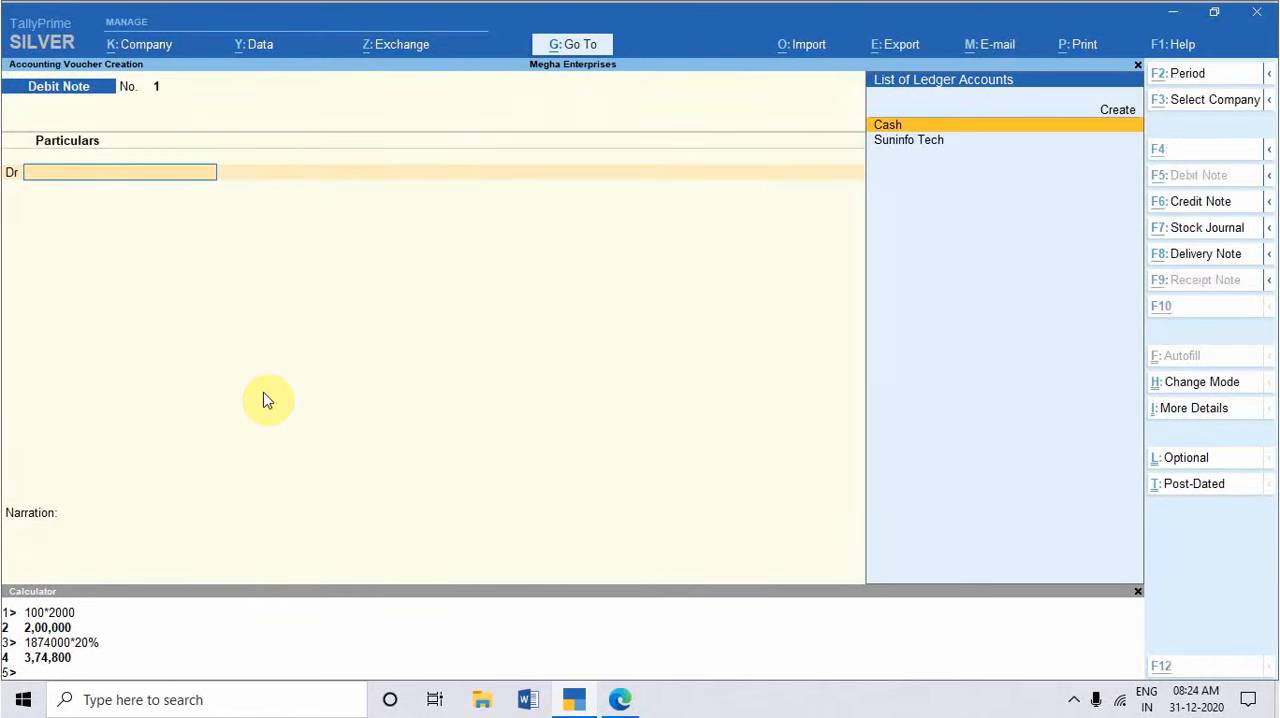
key(ctrl+F8)
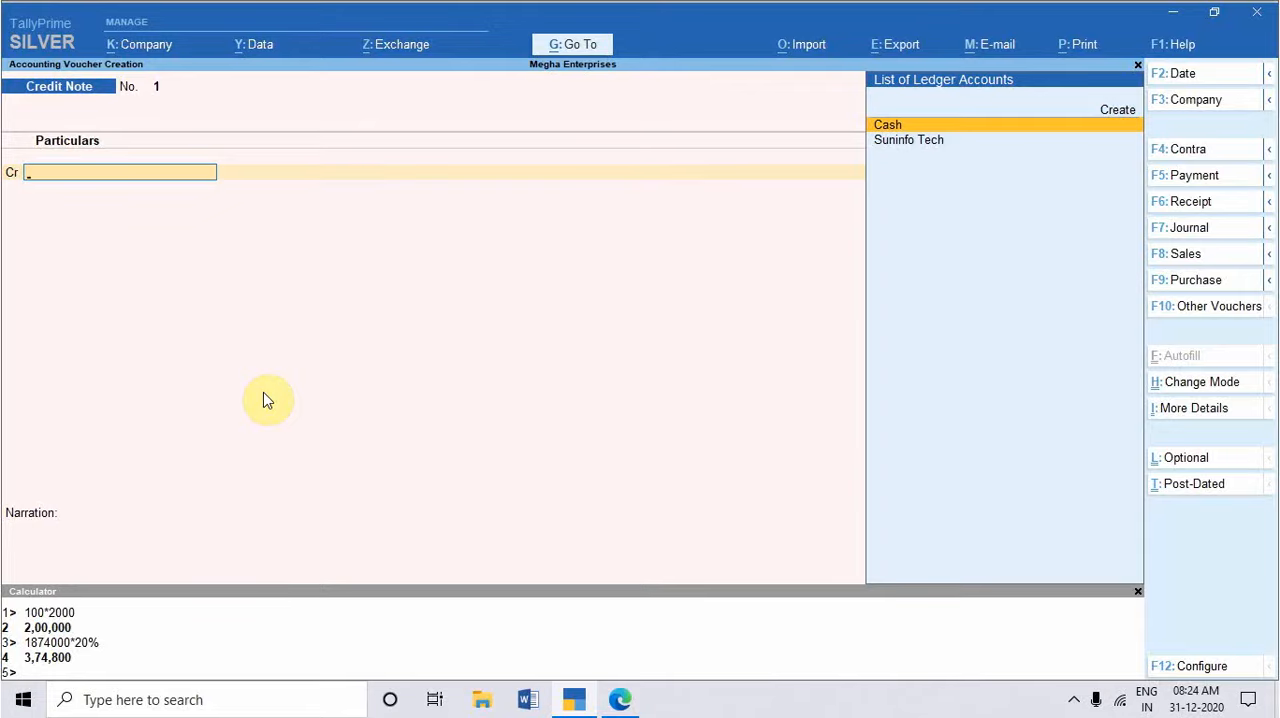
key(alt+Tab)
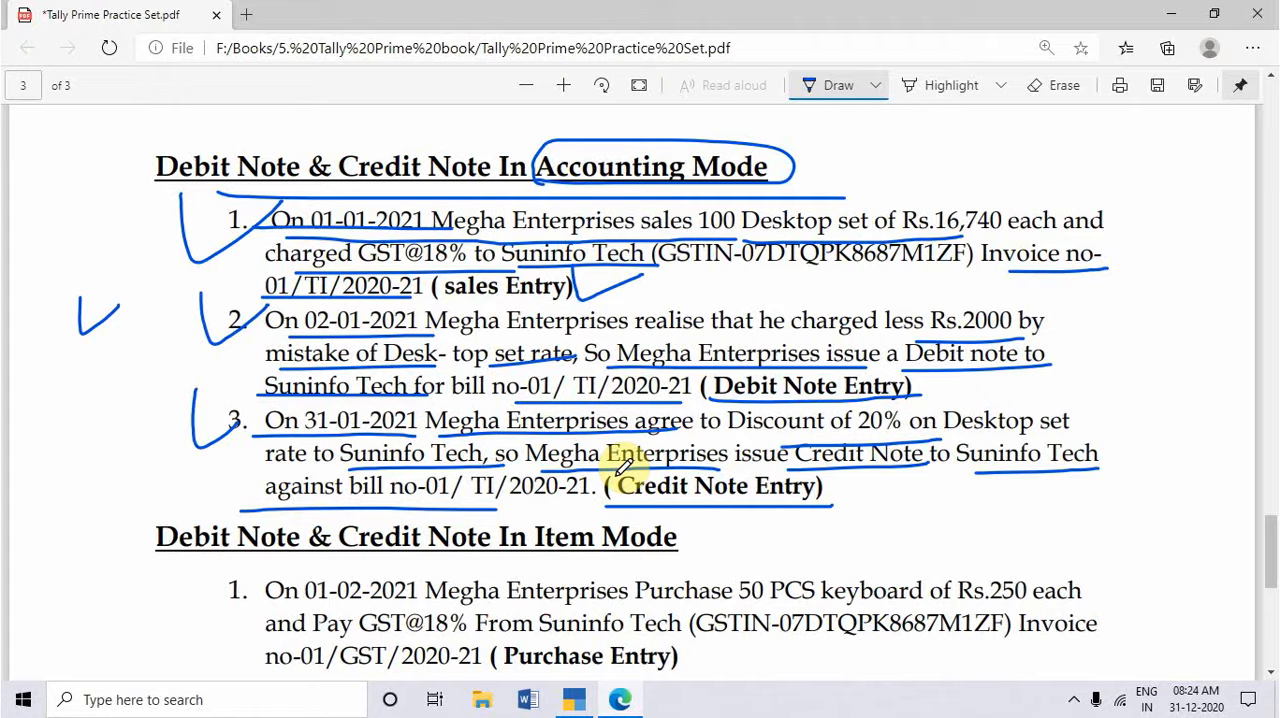
key(alt+Tab)
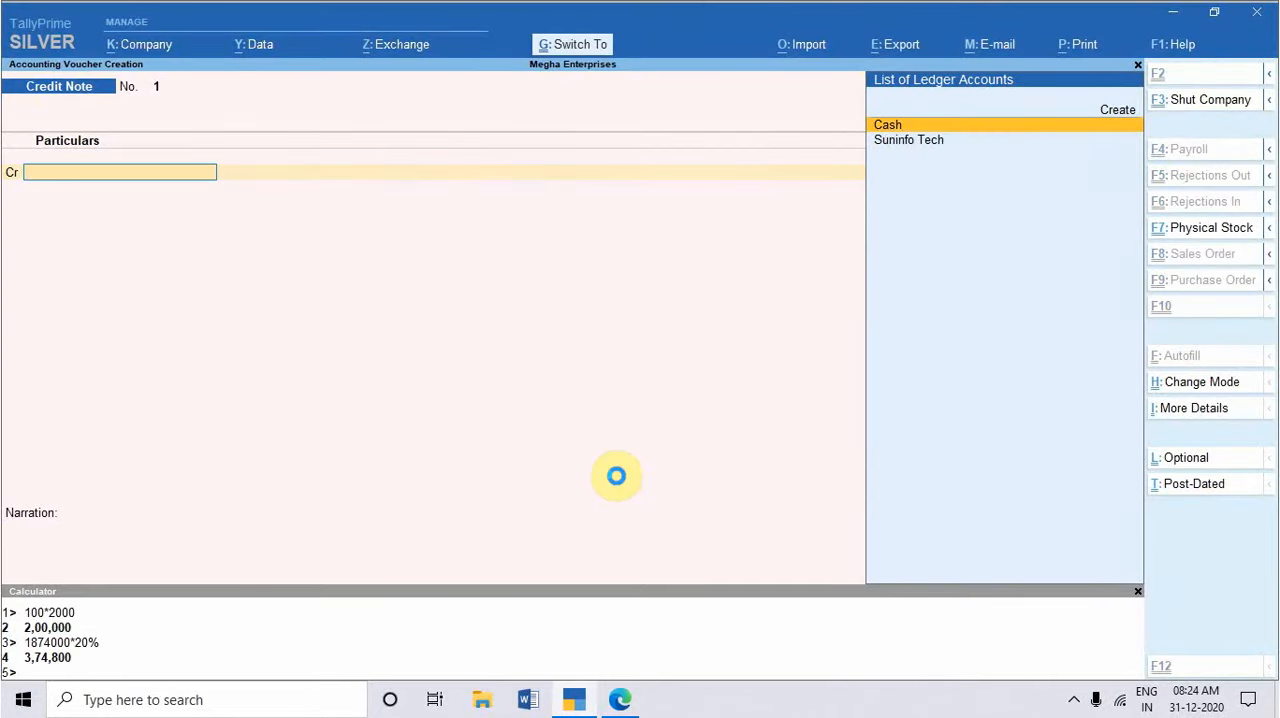
key(ctrl+h)
key(Up)
key(Return)
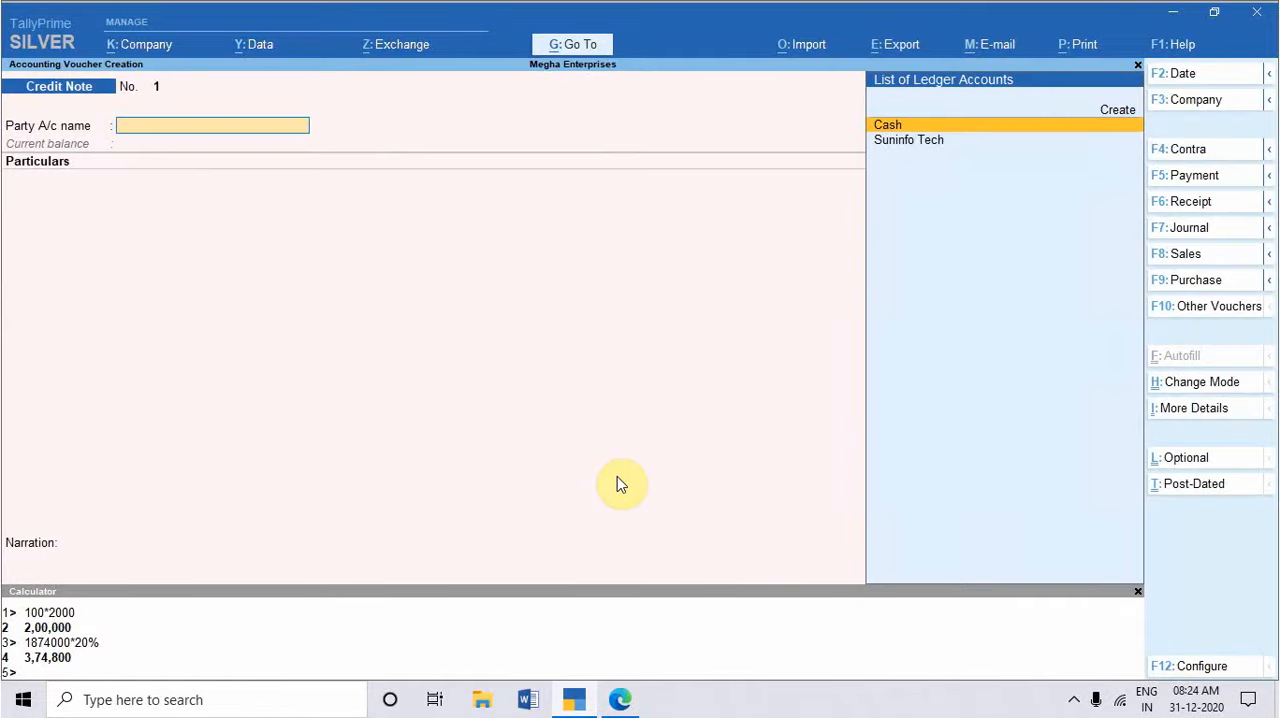
Step: Choose Suninfo Tech as the credit note's party, set the tracking number to Not Applicable and leave the dispatch details blank
key(Down)
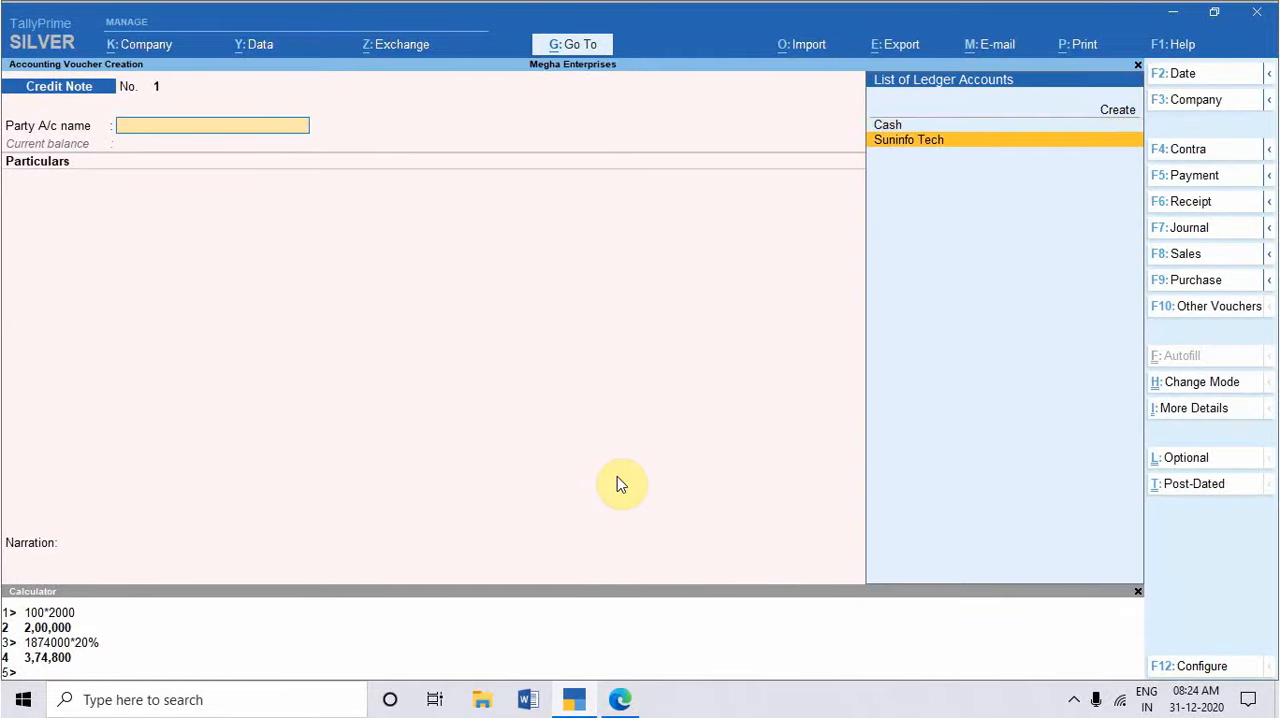
key(Return)
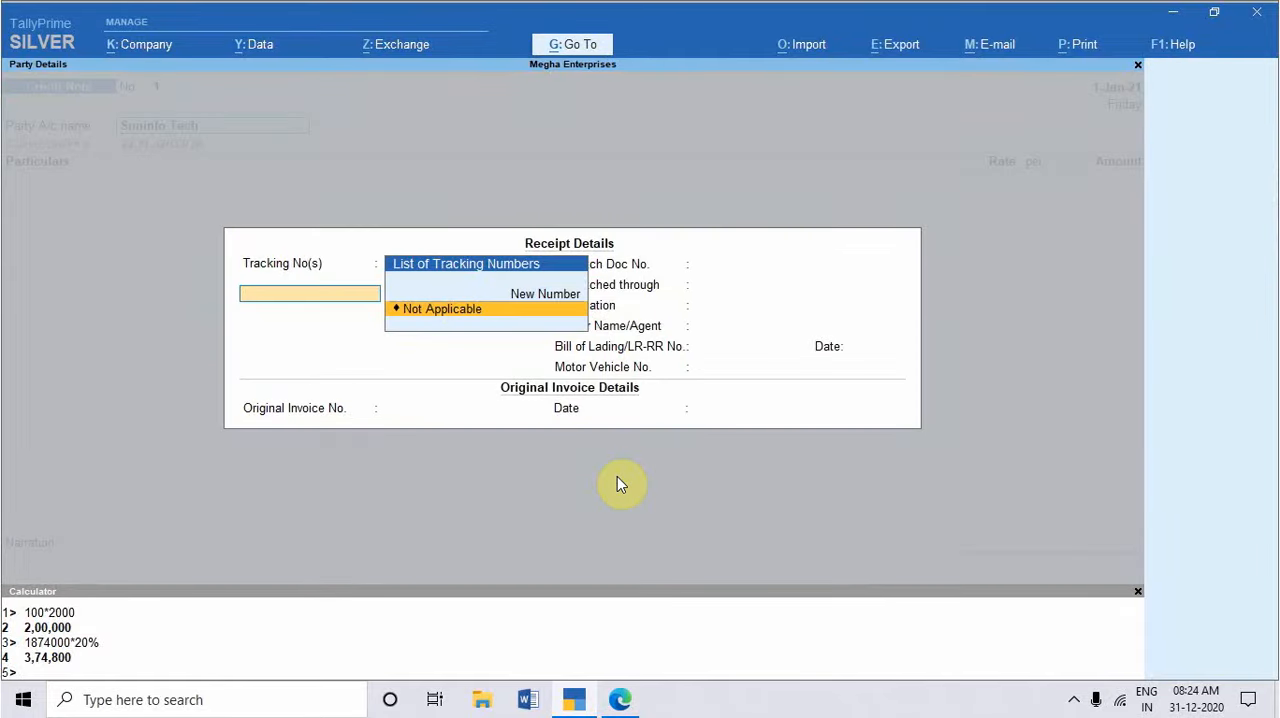
key(Return)
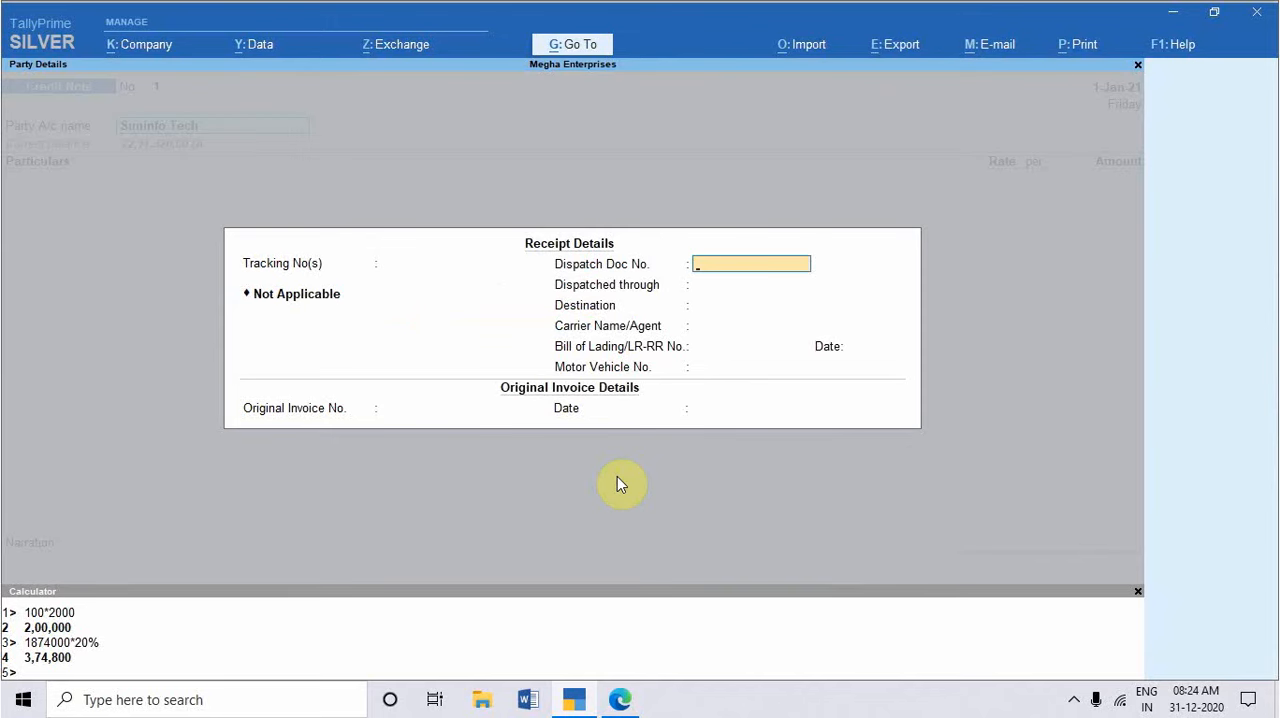
key(Return)
key(Return)
key(Return)
key(Return)
key(Return)
key(Return)
key(Return)
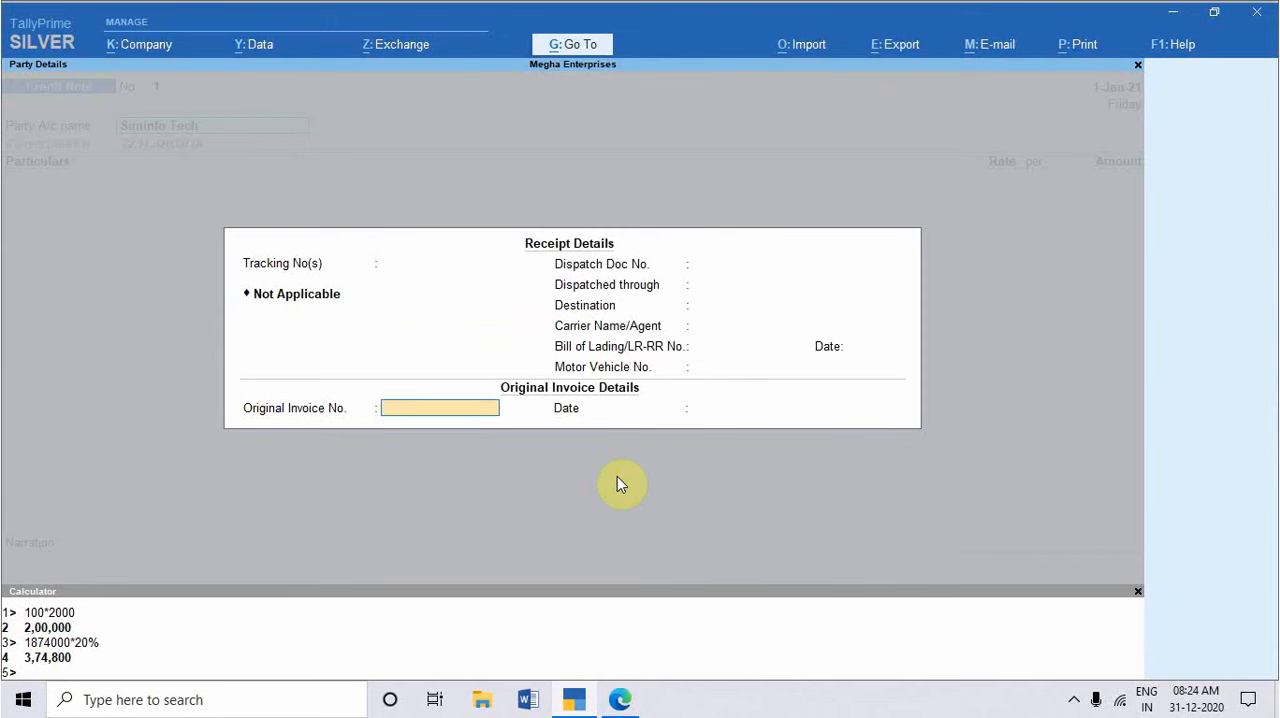
Step: Enter original invoice number 01/TI/2020-21 from the practice set PDF and accept the Suninfo Tech party details
key(alt+Tab)
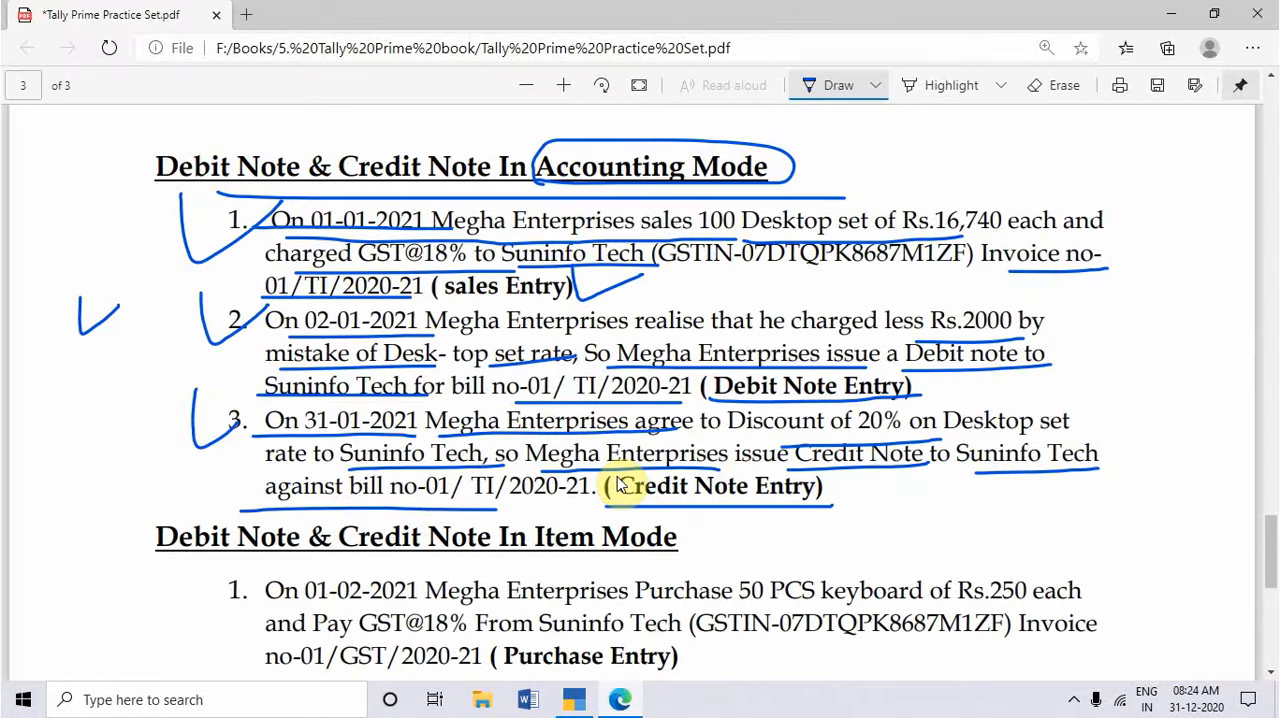
key(alt+Tab)
text(0)
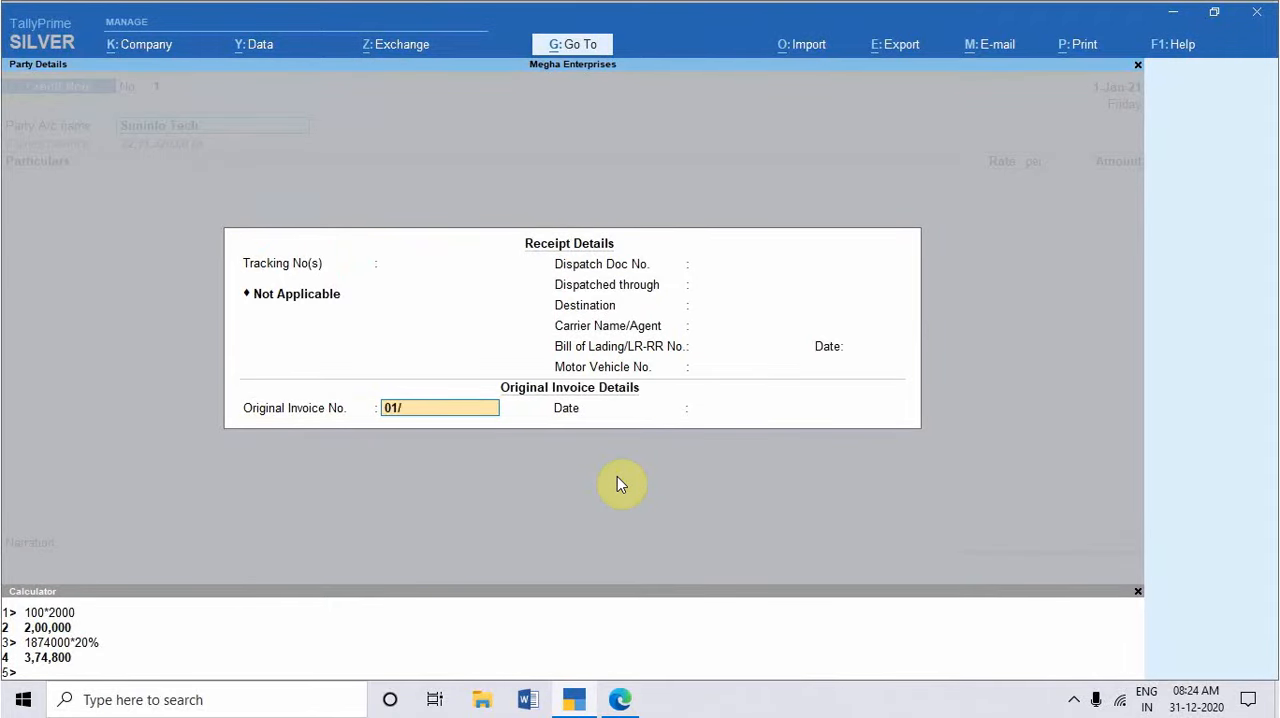
text(1/TI/)
key(alt+Tab)
key(alt+Tab)
text(2020)
text(1)
key(Return)
key(Return)
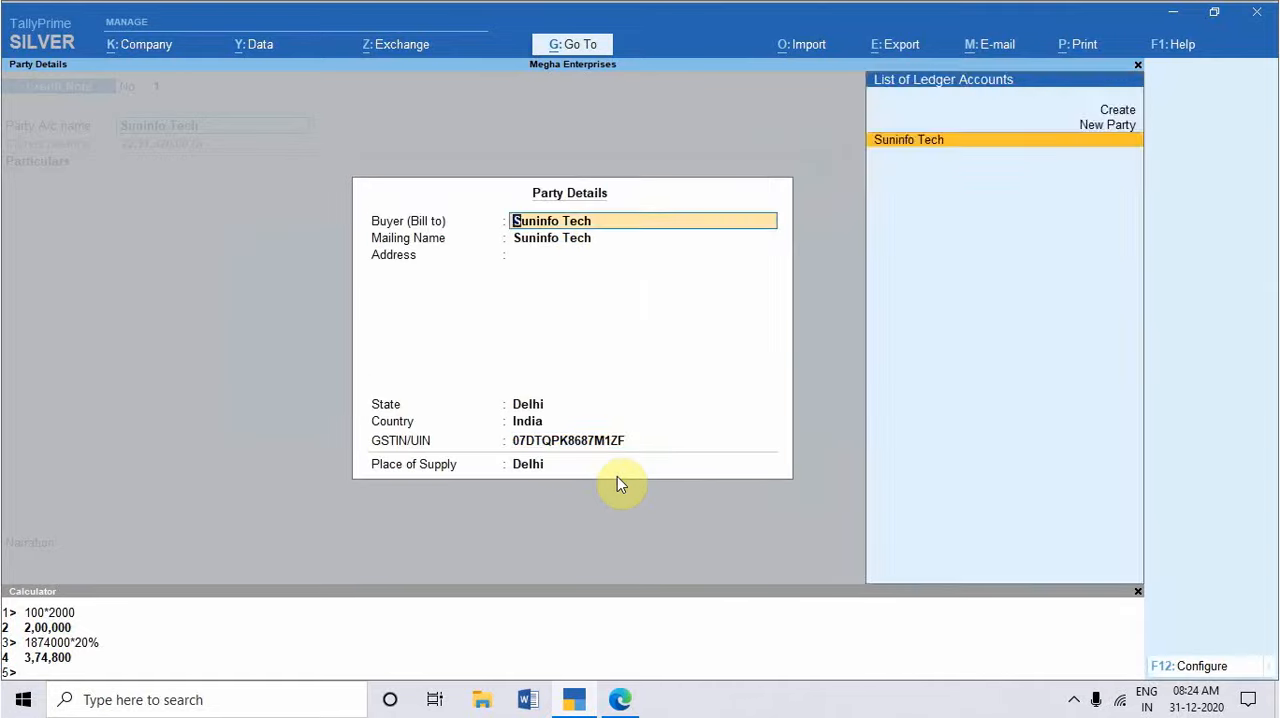
key(Return)
key(Return)
key(Return)
key(Return)
key(Return)
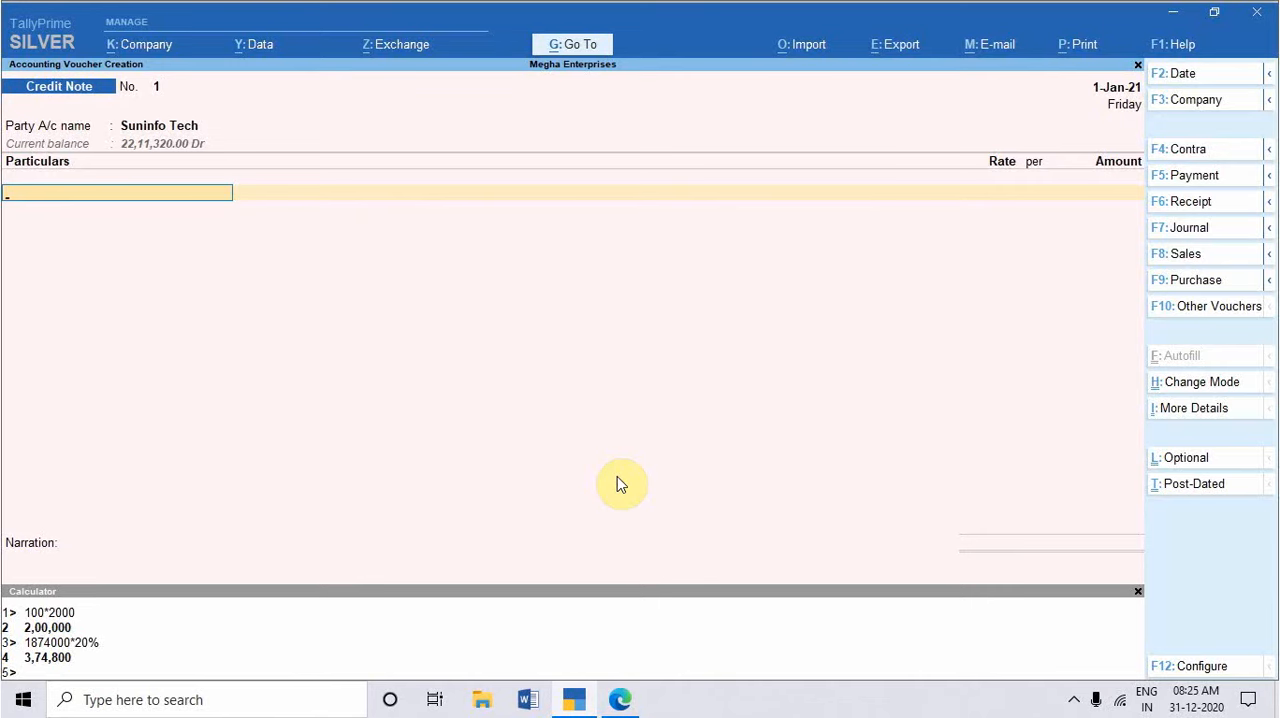
Step: Create a new ledger named "Discont Against Sales" from the credit note, without an alias, grouped under Direct Expenses
key(alt+c)
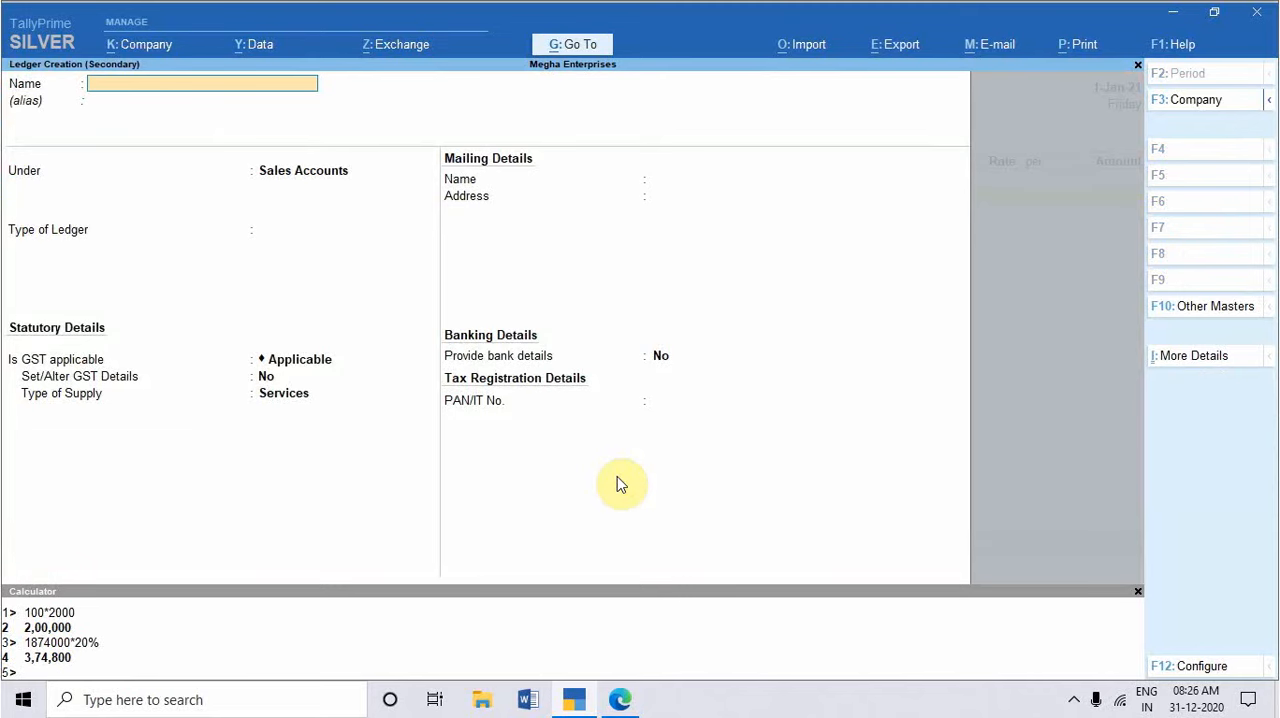
text(Discont Against Sales)
key(Home)
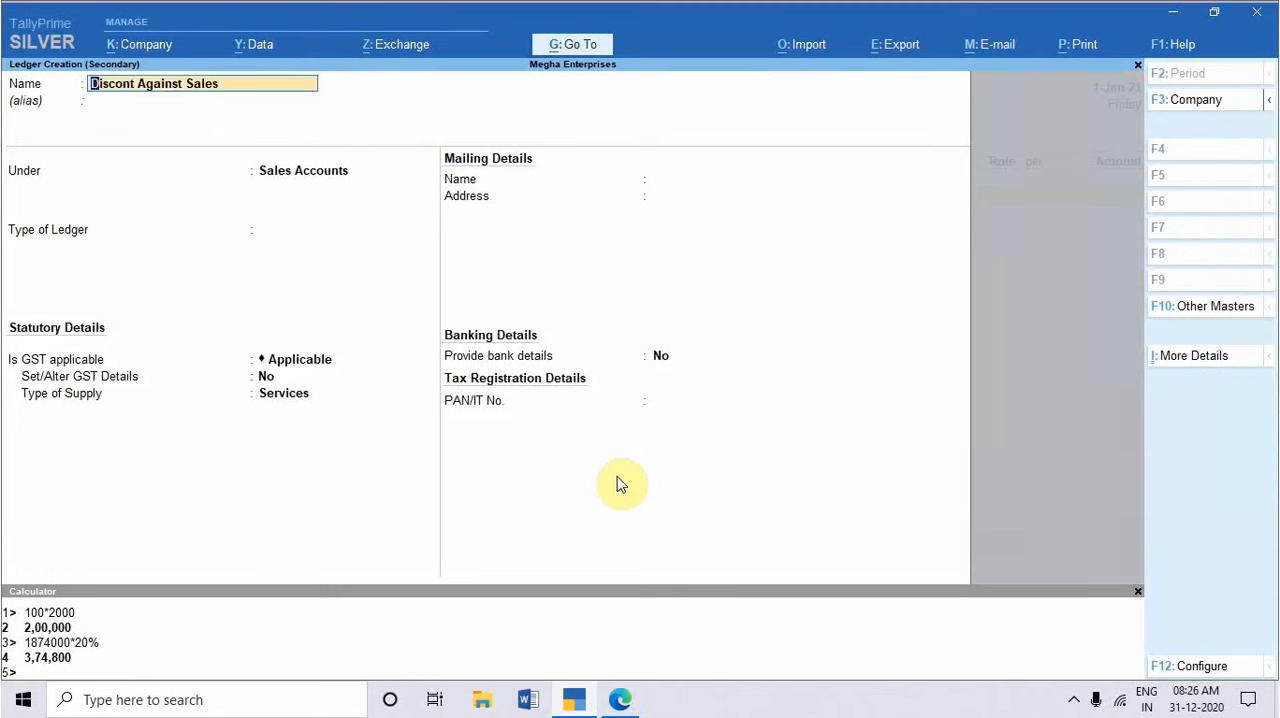
key(Return)
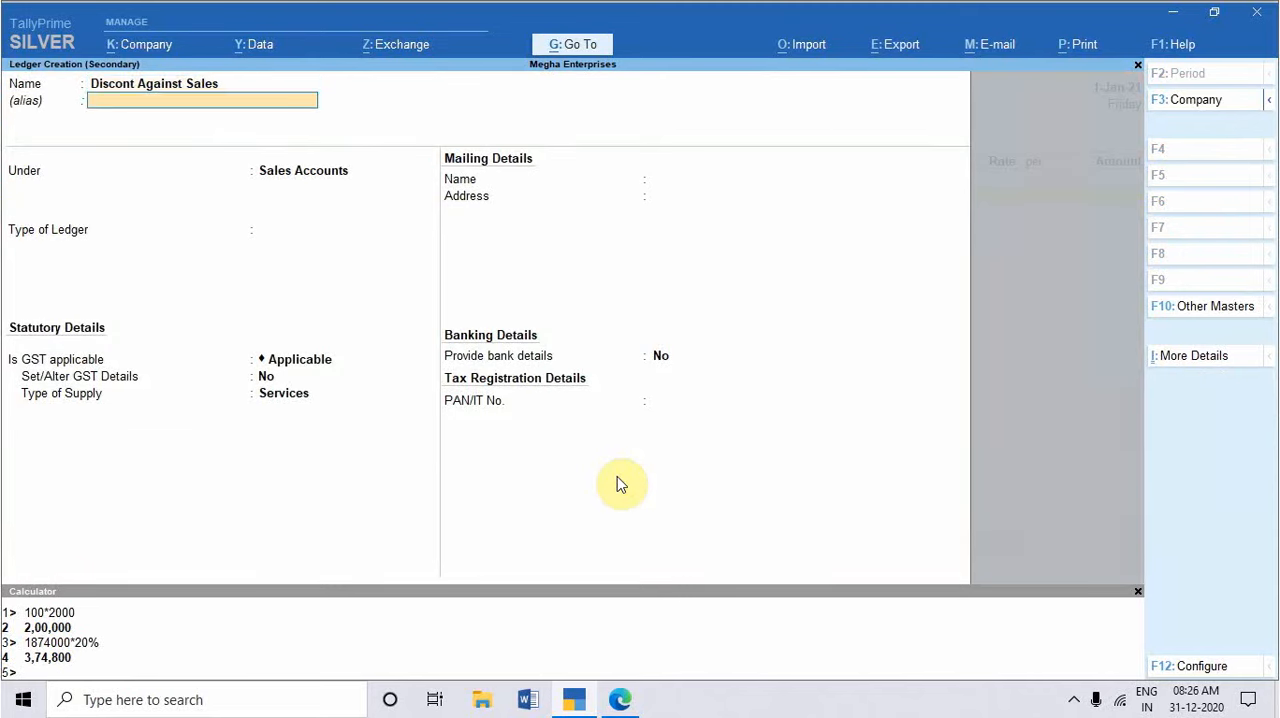
key(Return)
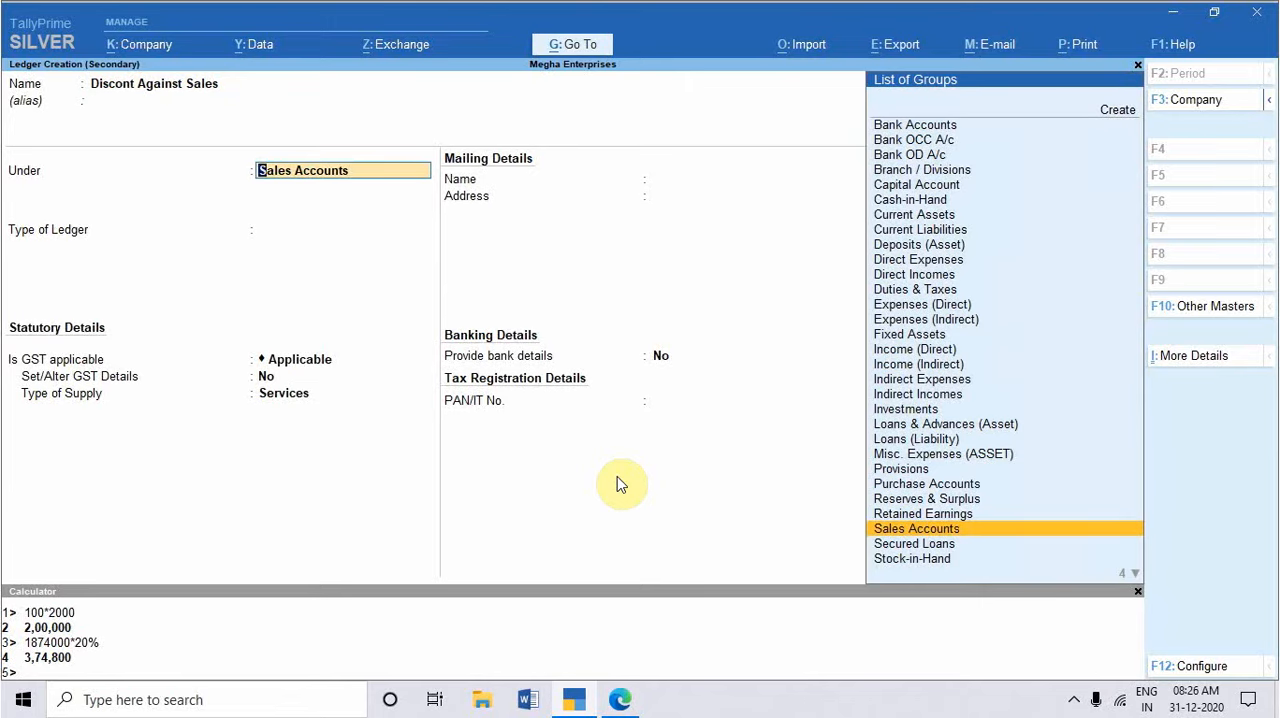
text(Di)
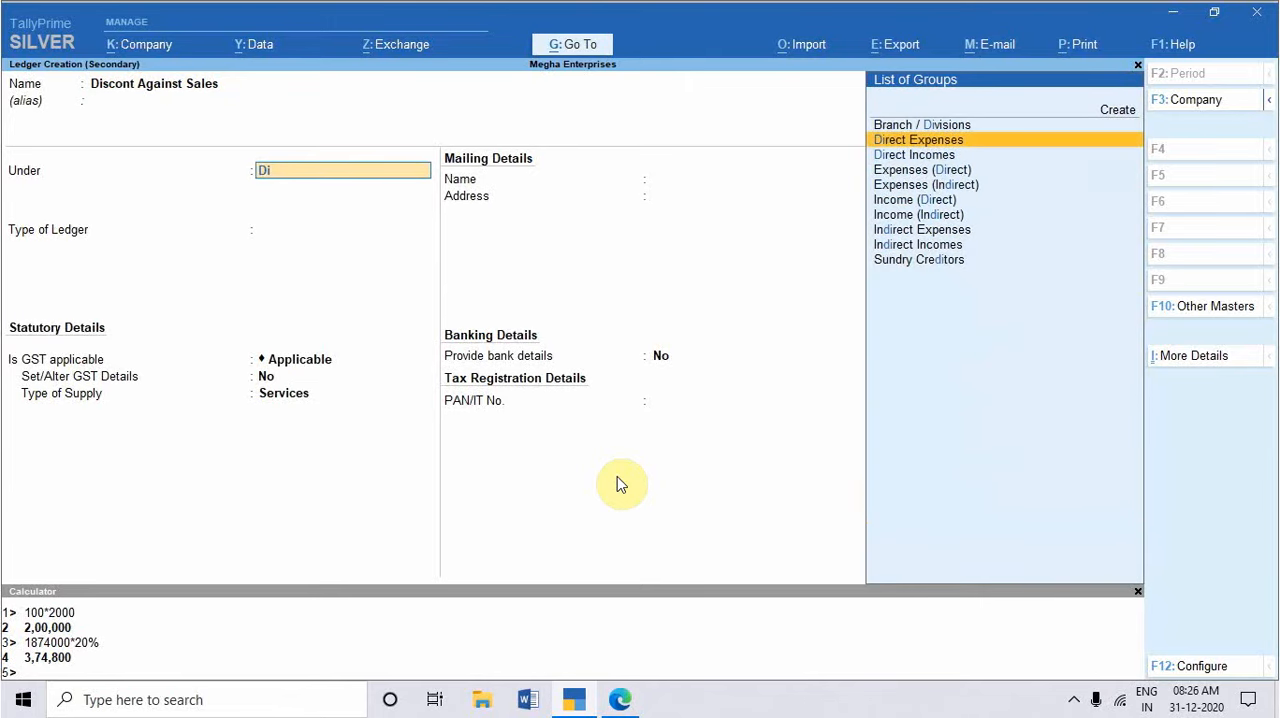
key(Return)
key(Return)
key(Return)
key(Return)
key(Return)
Step: Set the discount ledger's type of supply to Goods and enable Set/Alter GST Details
key(BackSpace)
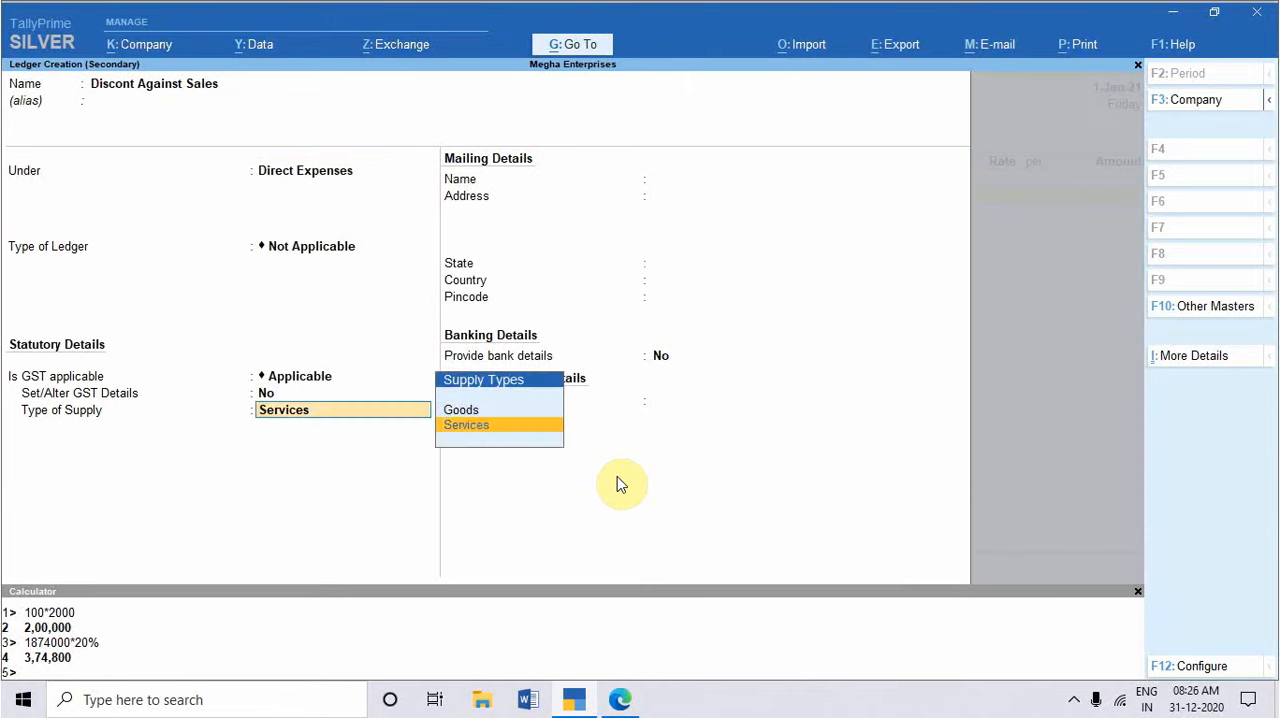
key(Up)
key(Return)
key(BackSpace)
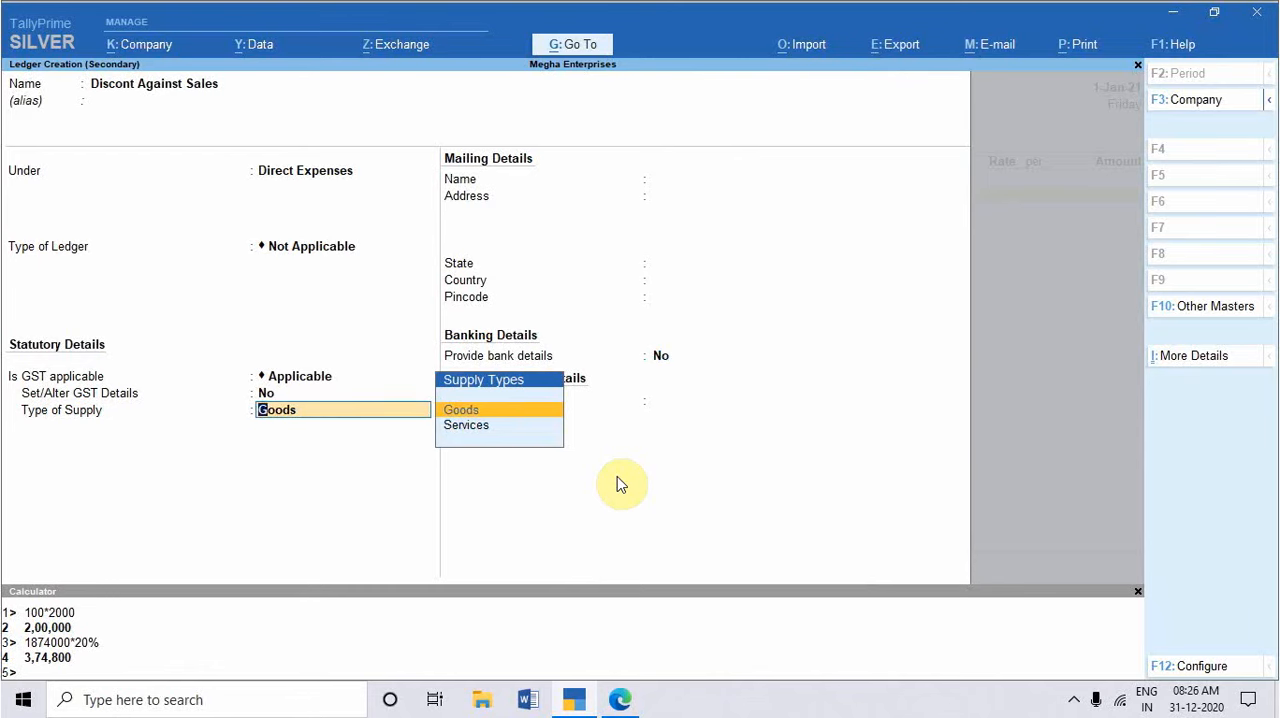
key(BackSpace)
text(y)
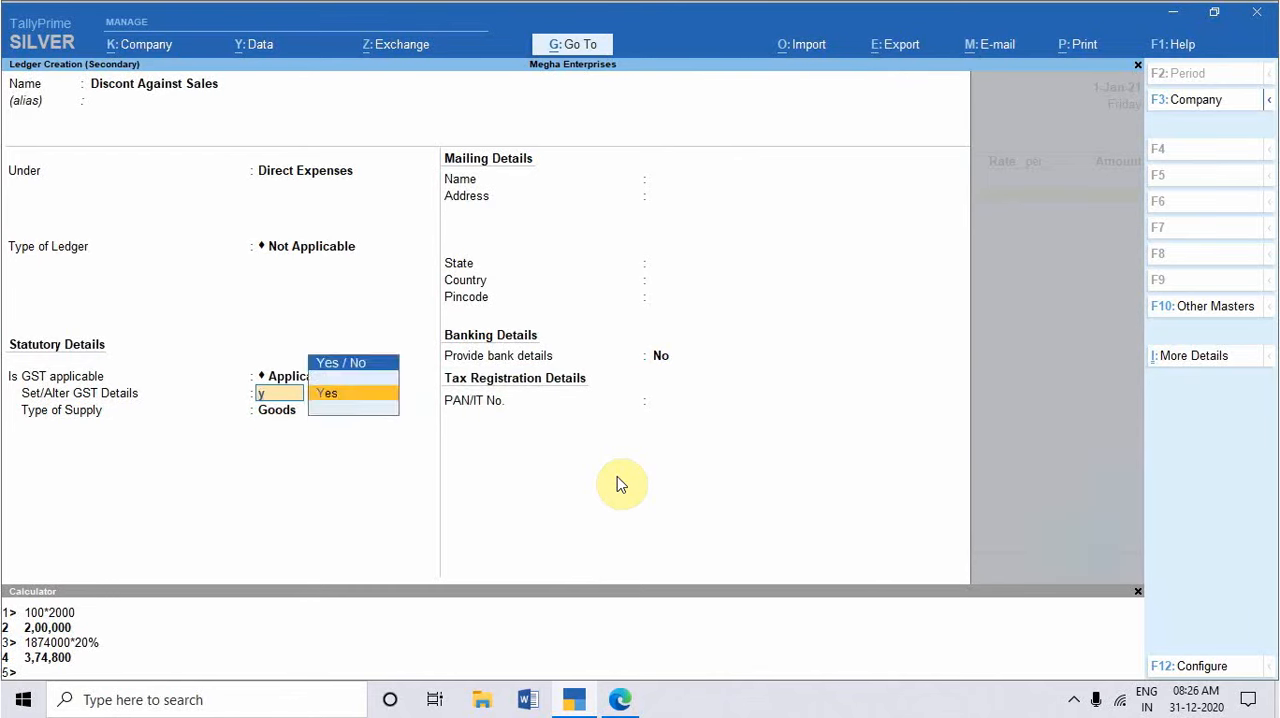
key(Return)
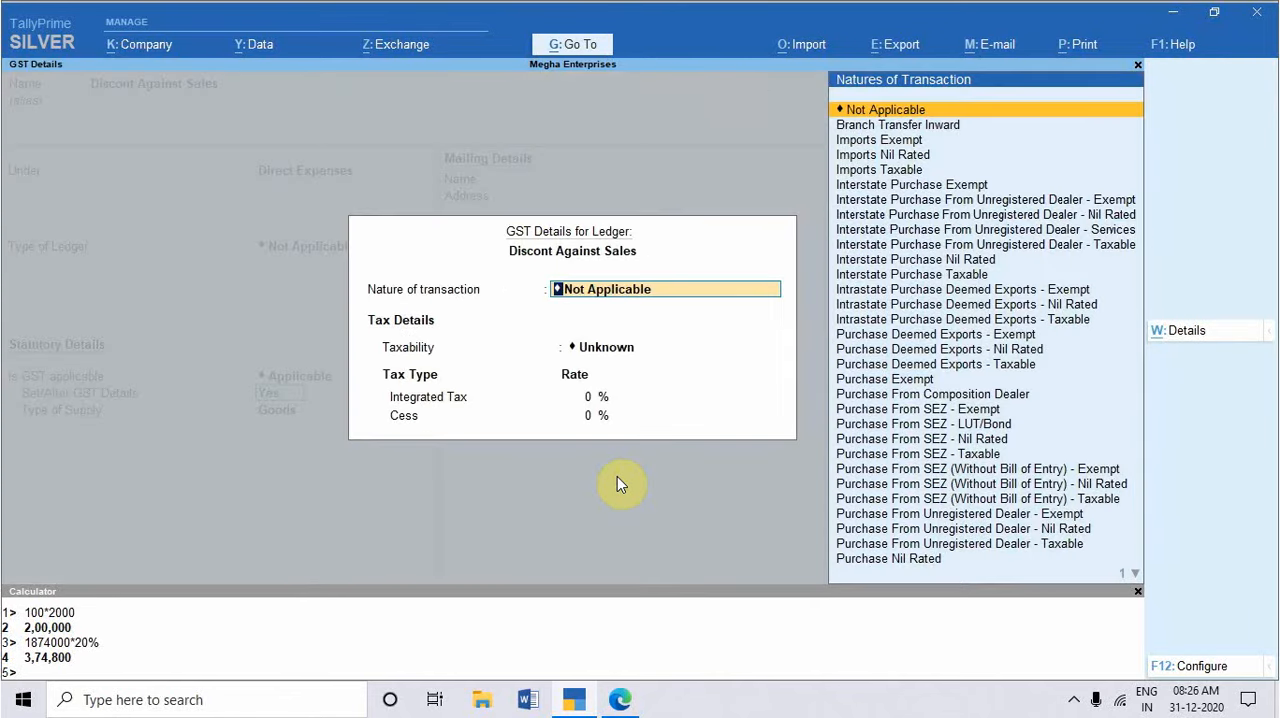
Step: Add a tax rate history entry for the ledger, applicable from 1-4-2020, with description Discount and nature of transaction Not Applicable
key(alt+w)
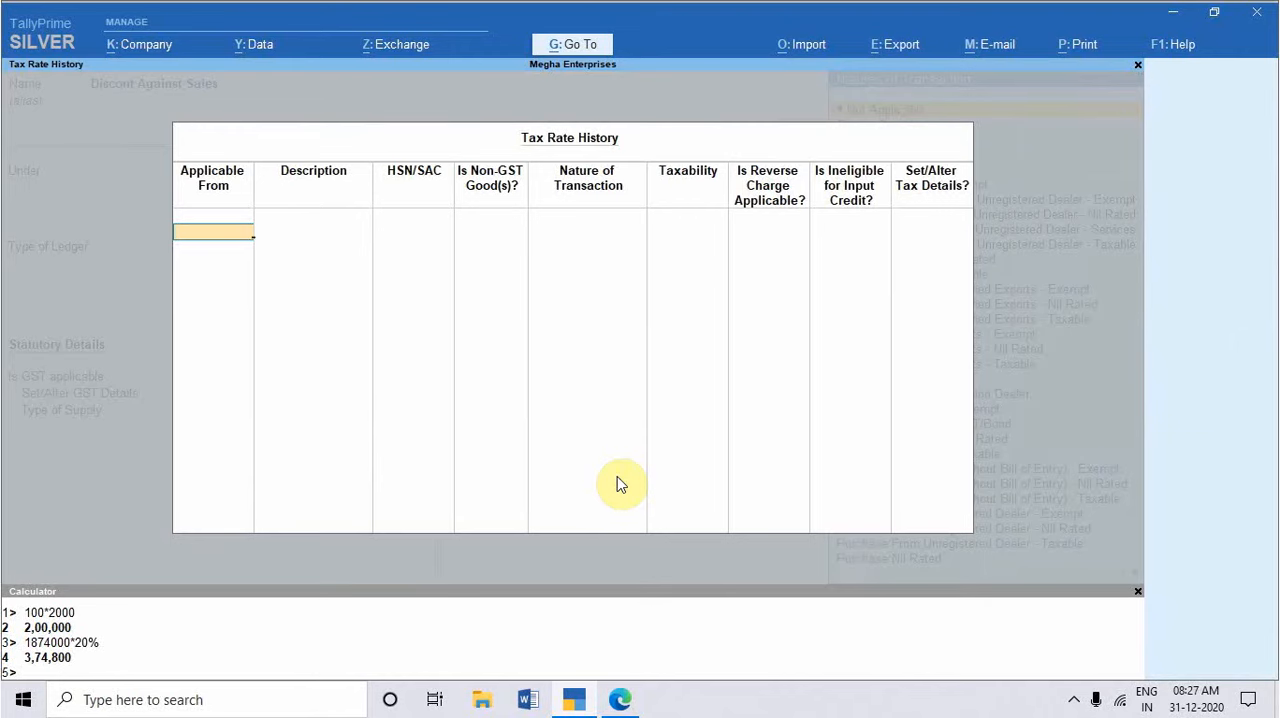
text(1-4-2020)
key(Return)
text(Discount)
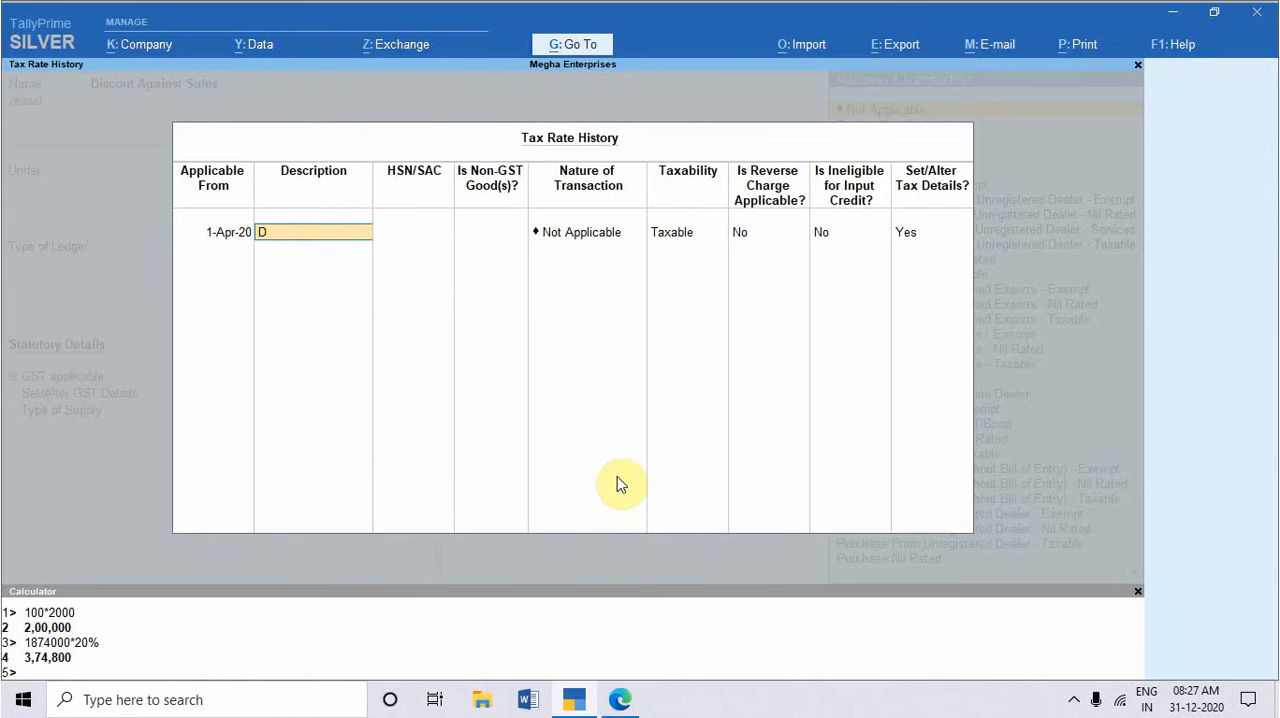
key(Return)
key(Return)
key(Return)
key(Return)
key(Return)
key(Return)
key(Return)
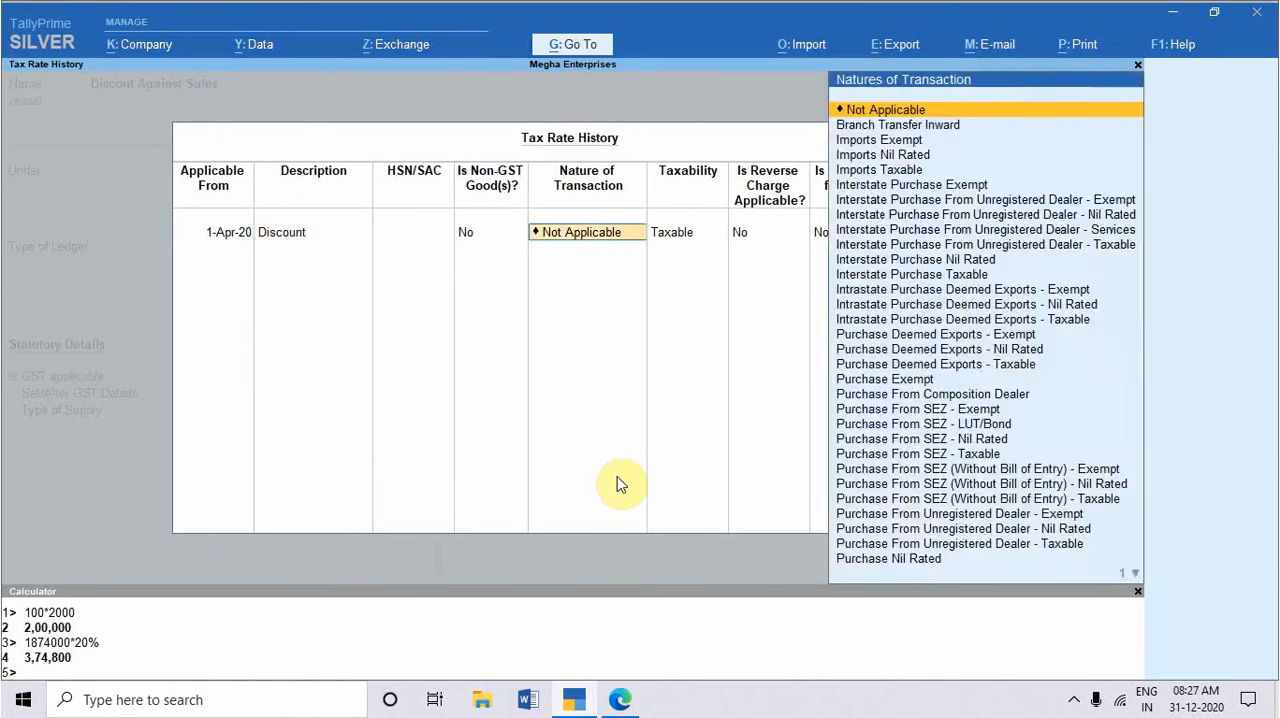
key(Return)
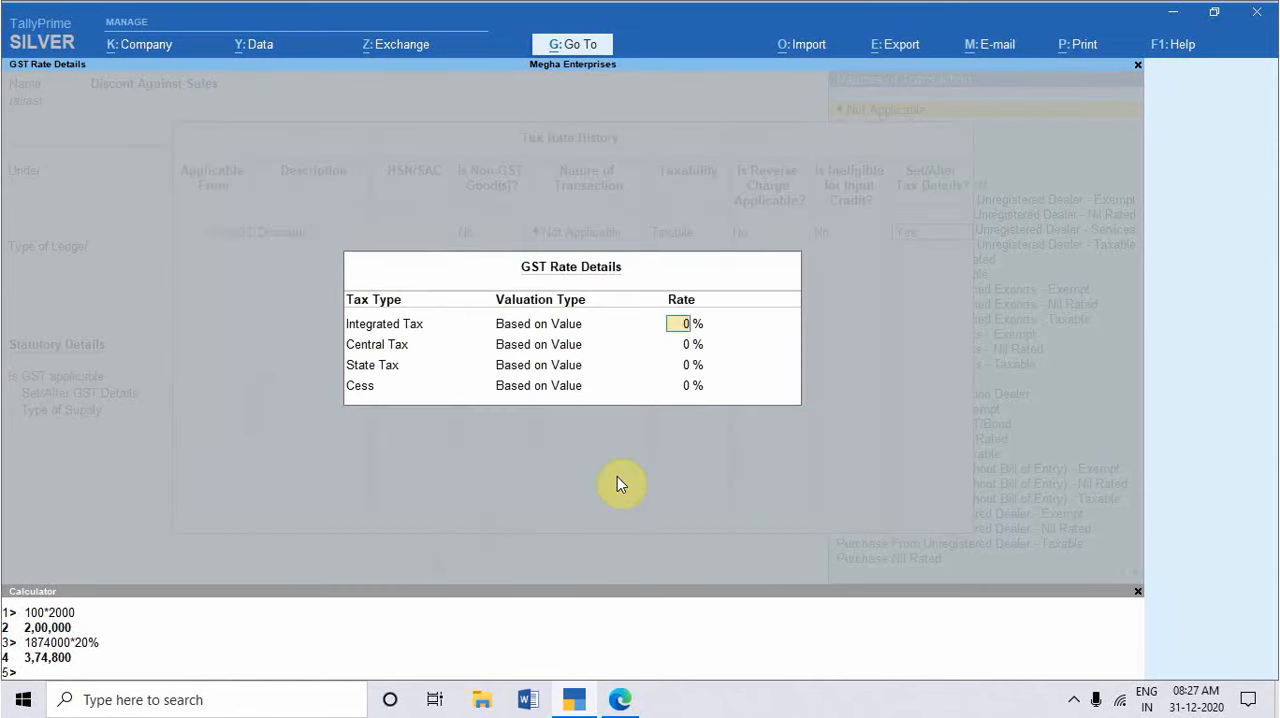
Step: Set the ledger's Integrated Tax rate to 18%, accept the GST details and save the ledger
key(Return)
key(Return)
key(Return)
key(Return)
key(Return)
key(Return)
key(Return)
key(Return)
key(Return)
key(Return)
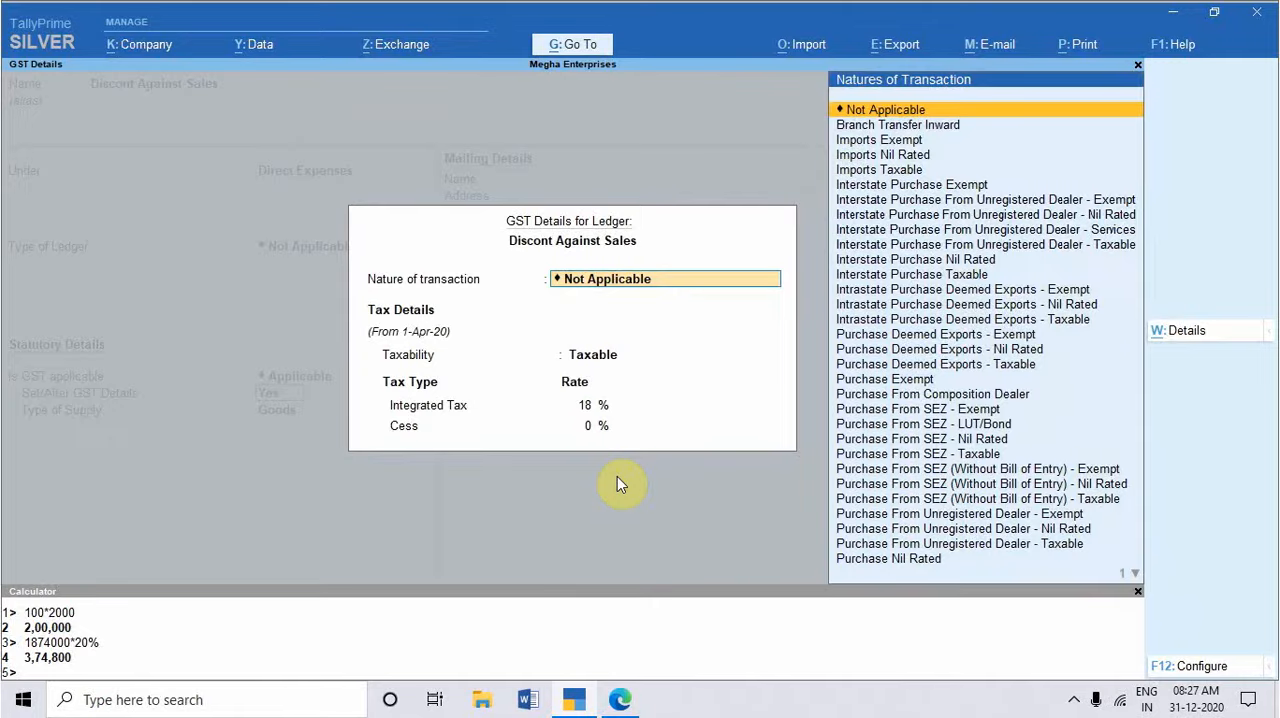
key(Return)
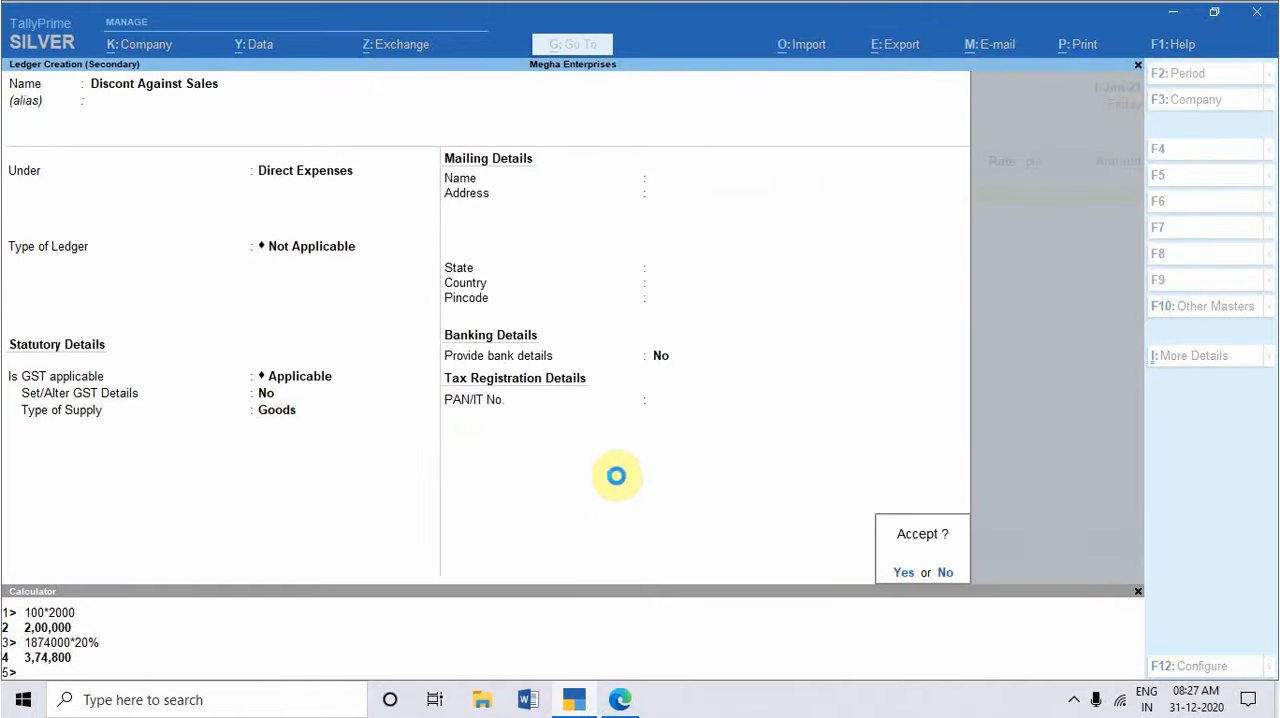
key(Return)
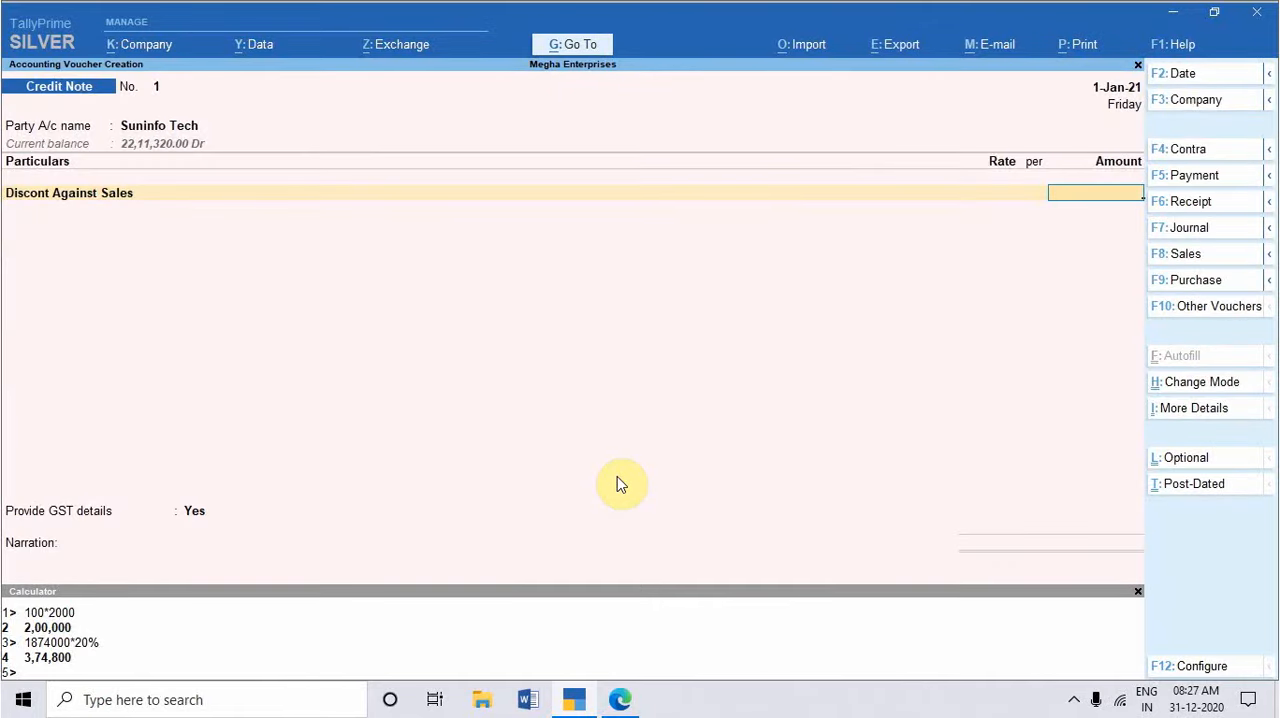
Step: Recheck the discount exercise in the practice set PDF and enter 3,74,800 as the discount ledger's amount
key(alt+Tab)
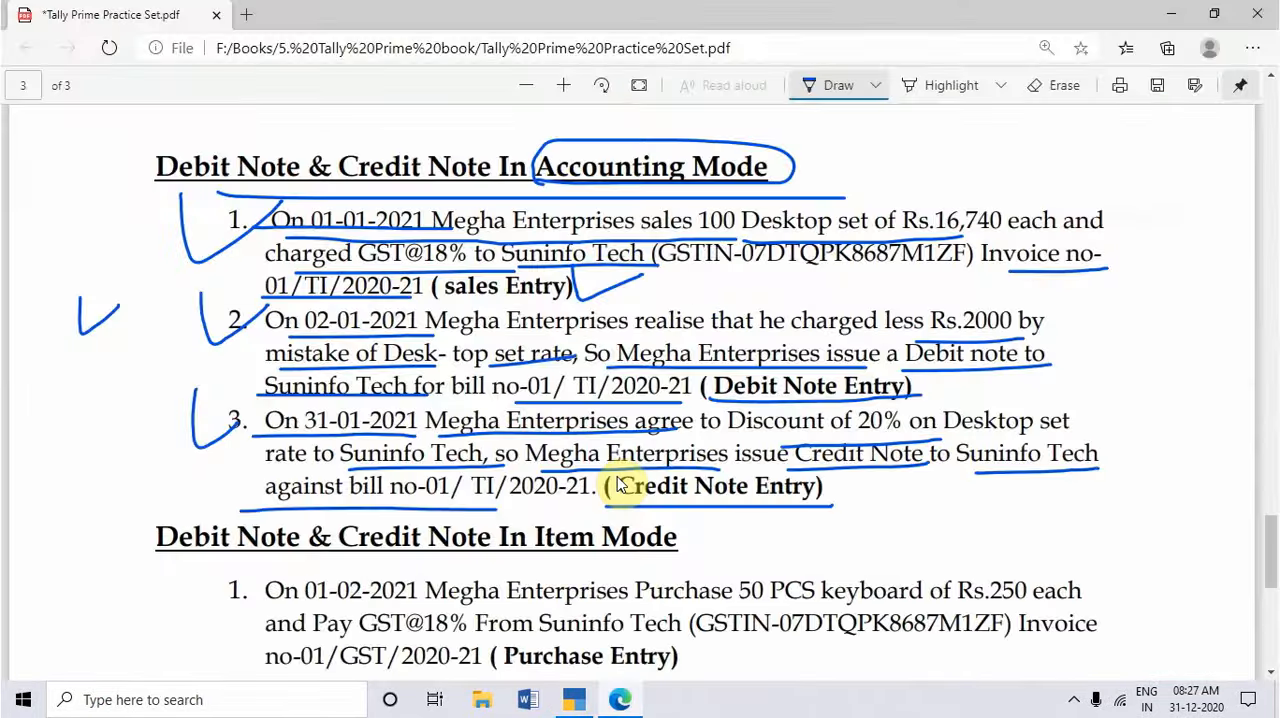
key(alt+Tab)
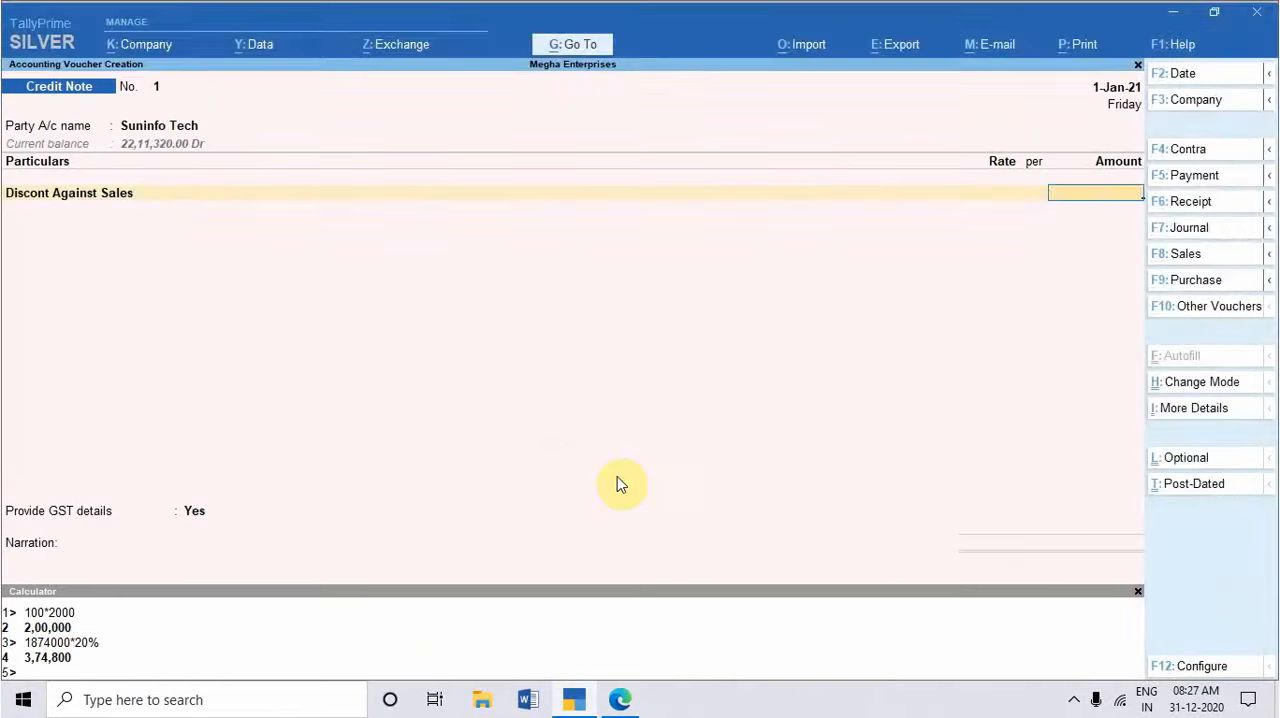
key(alt+Tab)
key(alt+Tab)
text(3,74,)
text(800)
key(Return)
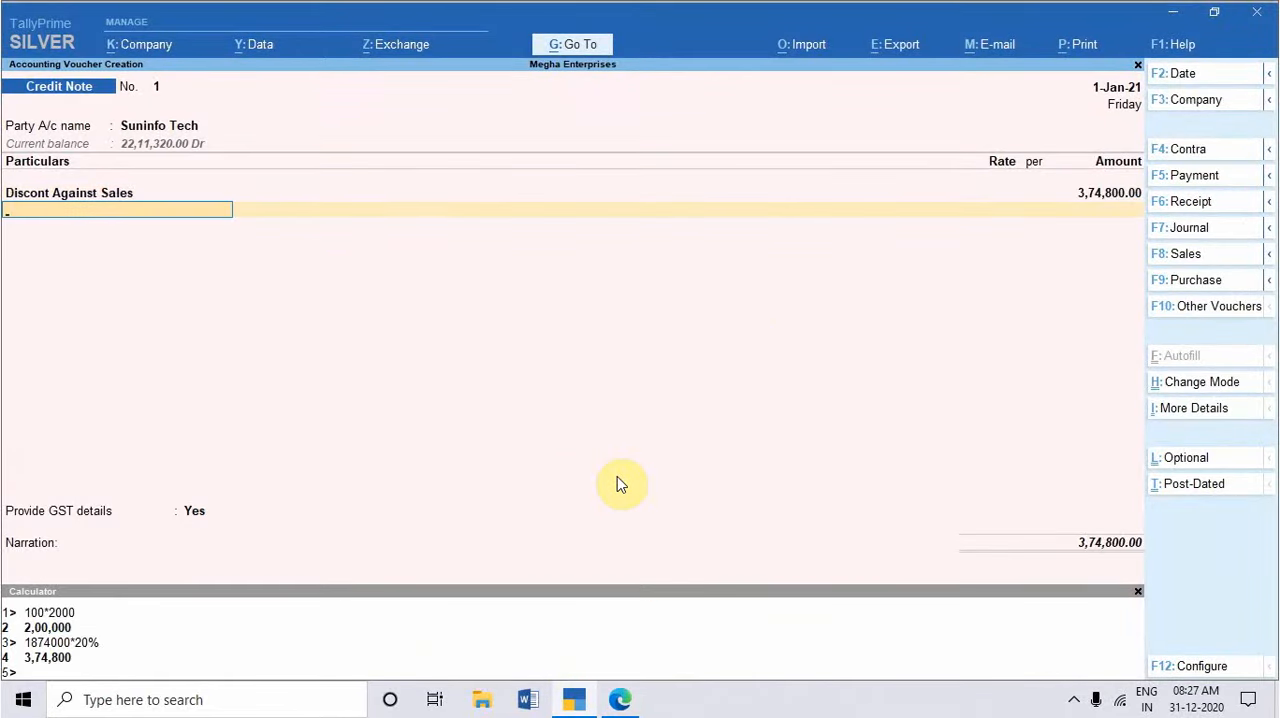
Step: Add the Output IGST ledger to the credit note with its calculated tax amount
text(Out)
key(Down)
key(Down)
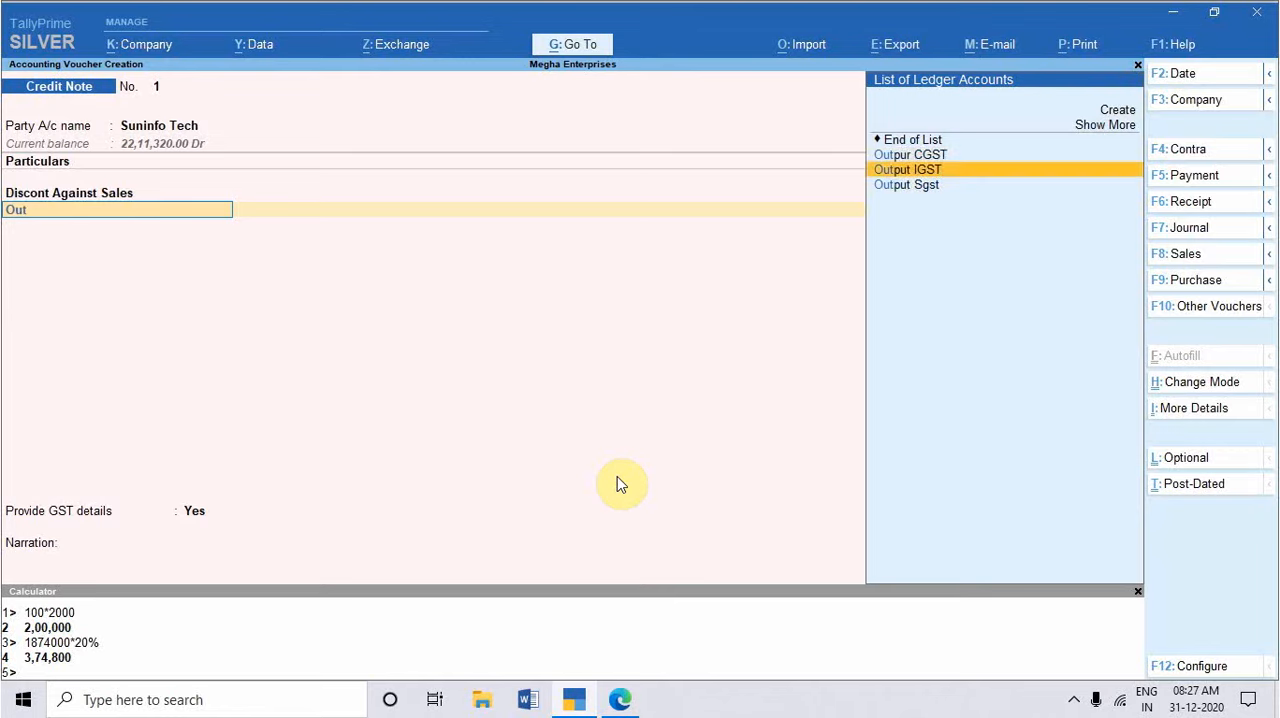
key(Return)
Step: Provide the GST details with 07-Others as the reason for issuing the note, leaving the supplier's note number and date blank
key(Return)
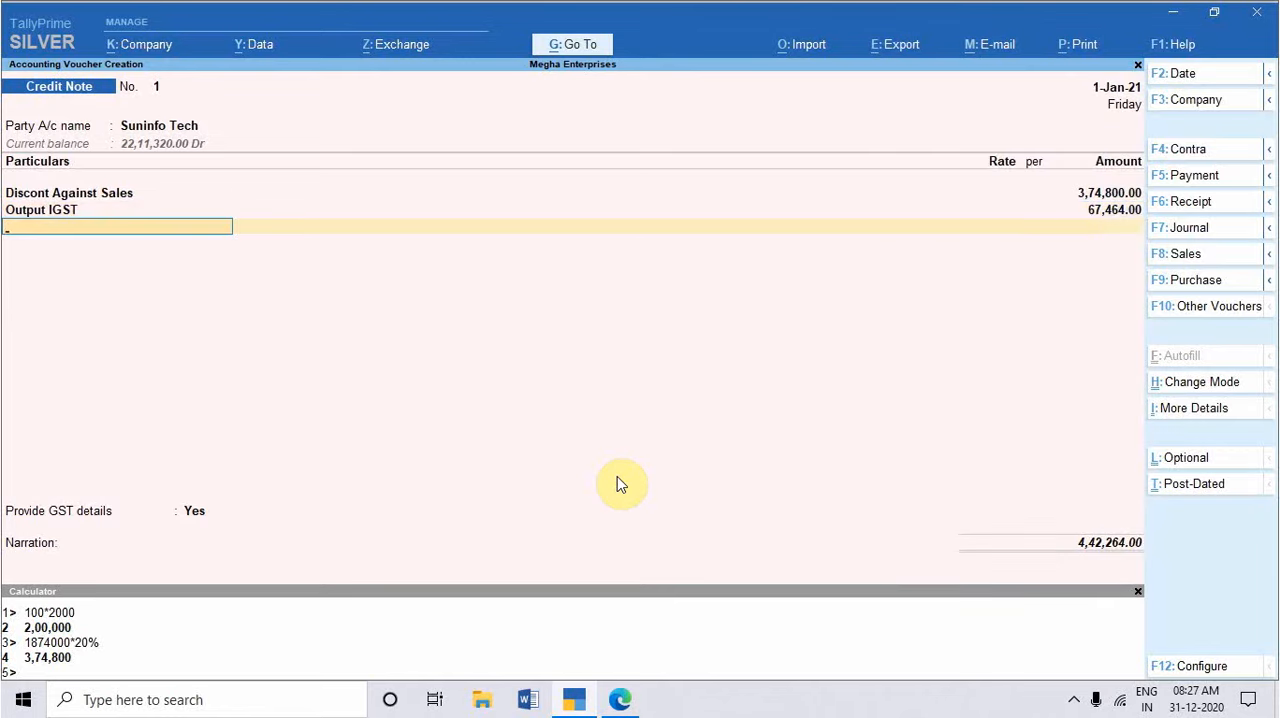
key(Return)
key(Return)
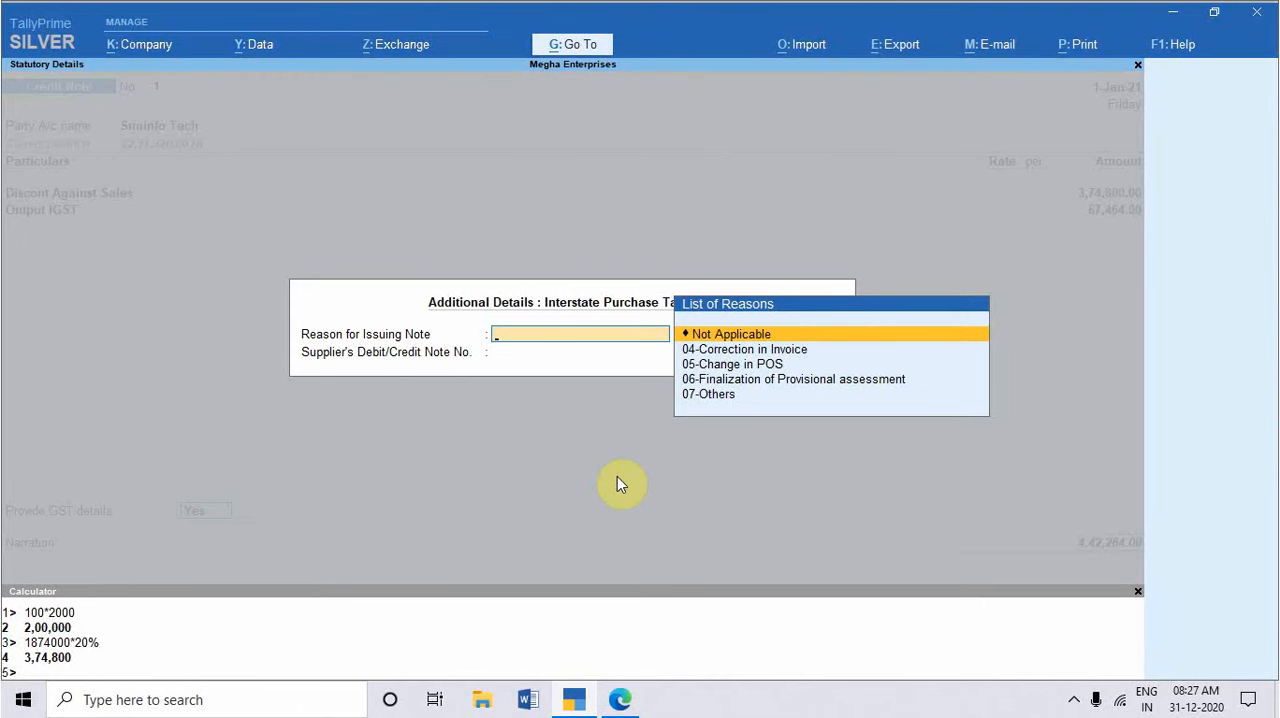
key(Down)
key(Down)
key(Down)
key(Down)
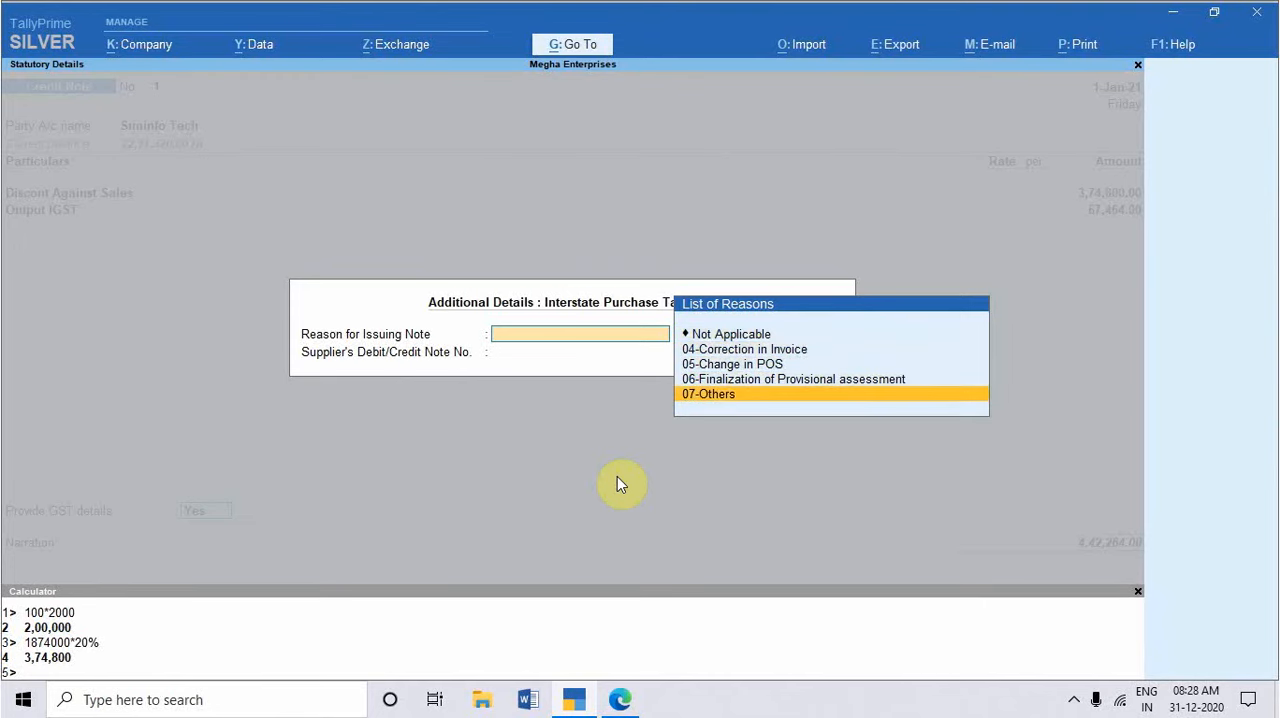
key(Return)
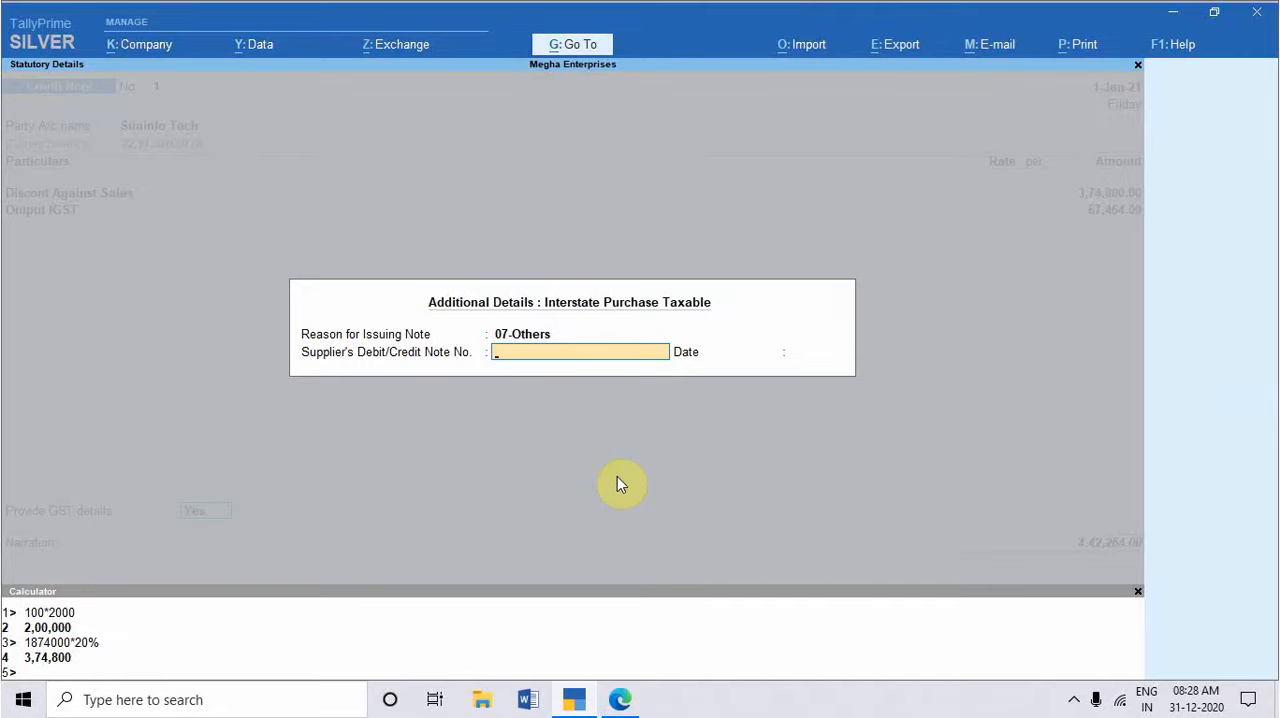
key(Return)
key(Return)
key(Return)
key(Return)
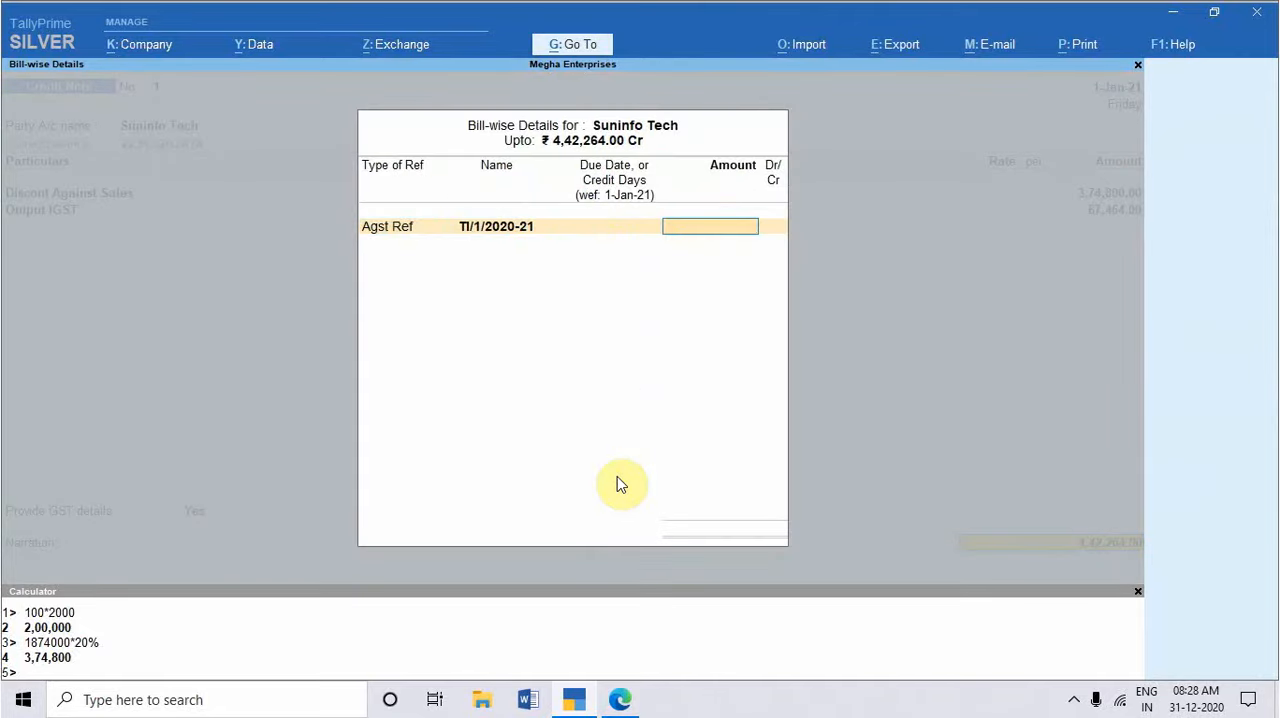
Step: Change Suninfo Tech's bill-wise reference type from Agst Ref to On Account and save the credit note
key(BackSpace)
key(BackSpace)
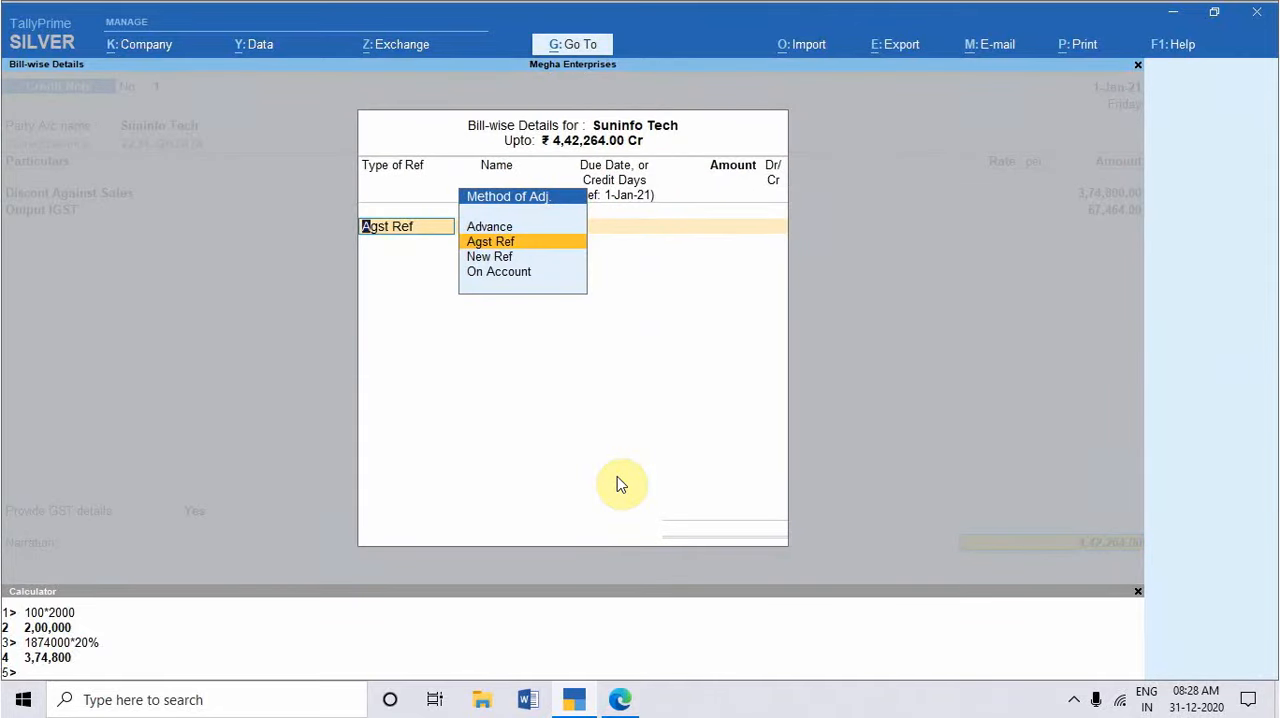
key(Down)
key(Down)
key(Return)
key(Return)
key(Return)
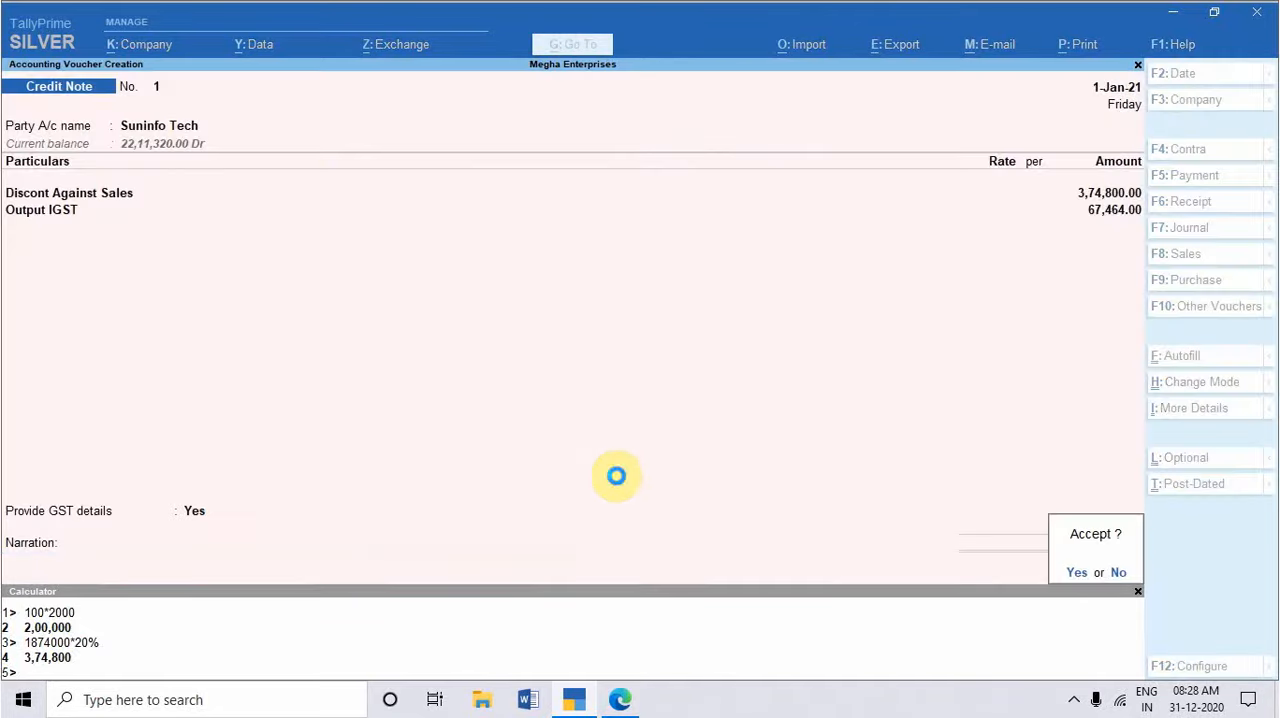
key(Return)
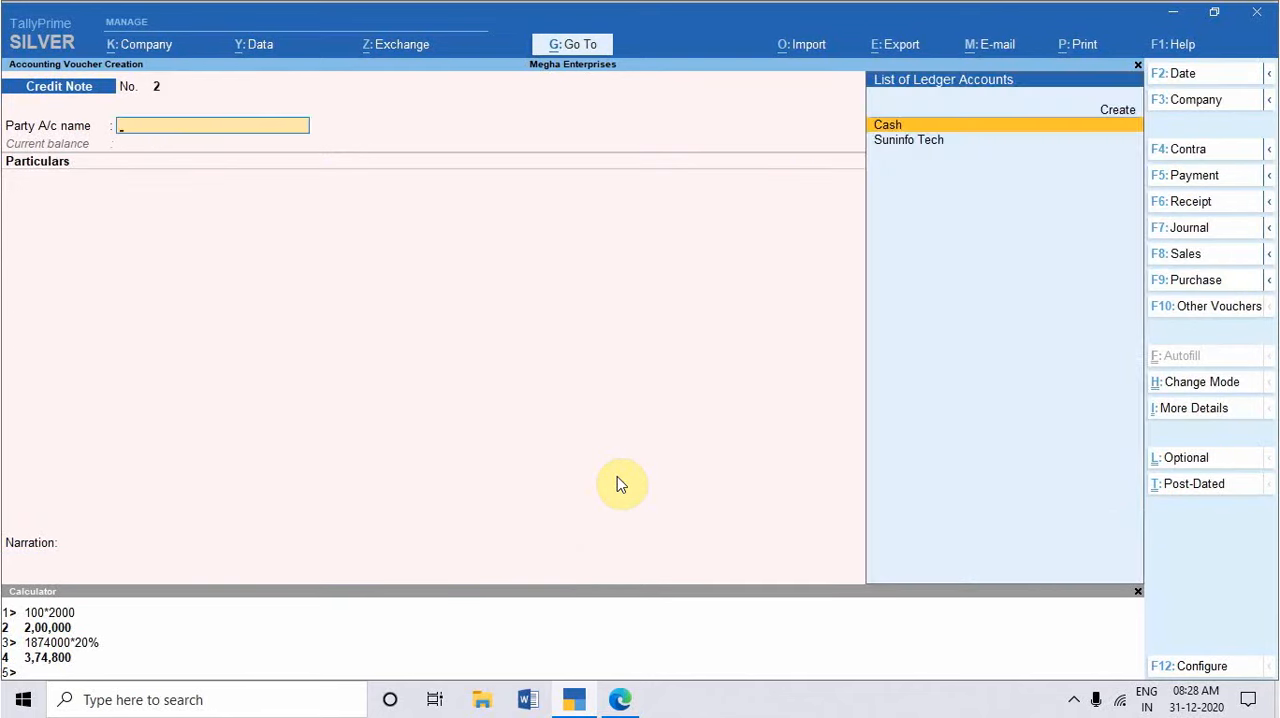
Step: Reopen the saved Suninfo Tech credit note, check the date in the practice set PDF and set the voucher date to 31-1-2021
key(Page_Up)
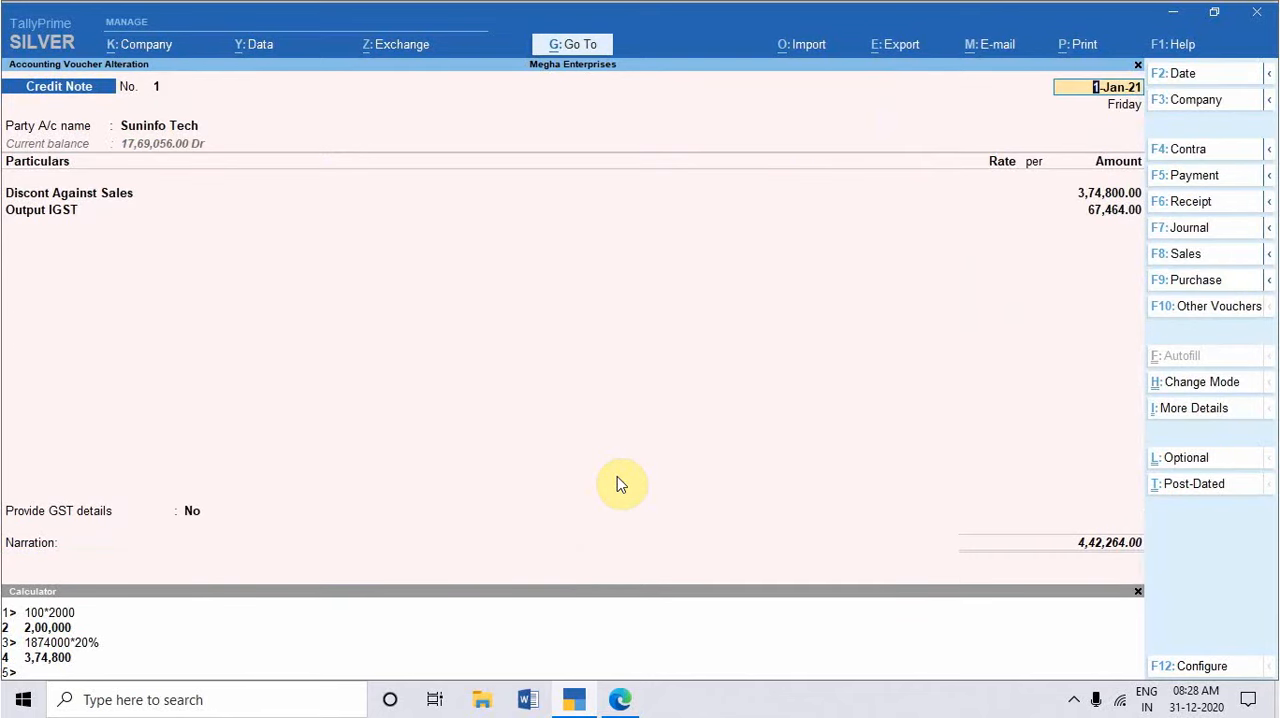
key(alt+Tab)
key(alt+Tab)
text(31-1-2021)
key(Return)
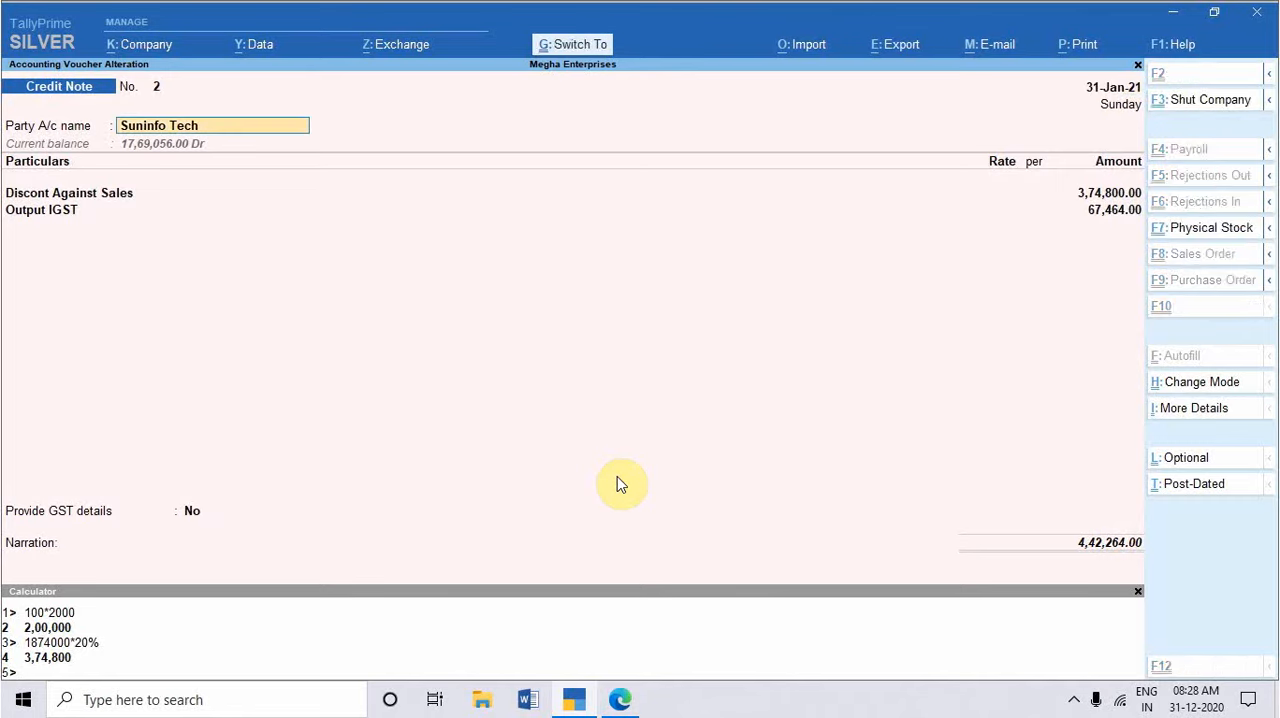
Step: Allocate the altered credit note's bill amount as On Account, save the voucher and return to the blank voucher screen
key(ctrl+a)
key(Down)
key(Down)
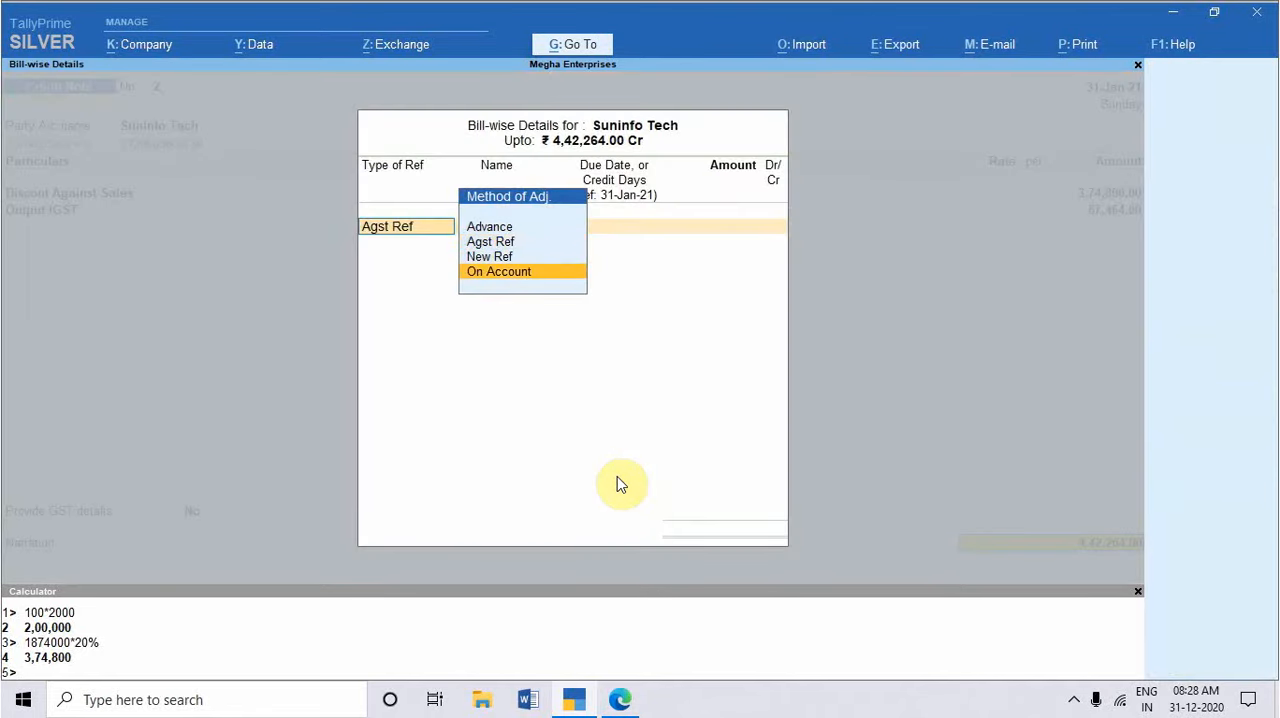
key(Return)
key(Return)
key(Return)
key(Return)
key(Return)
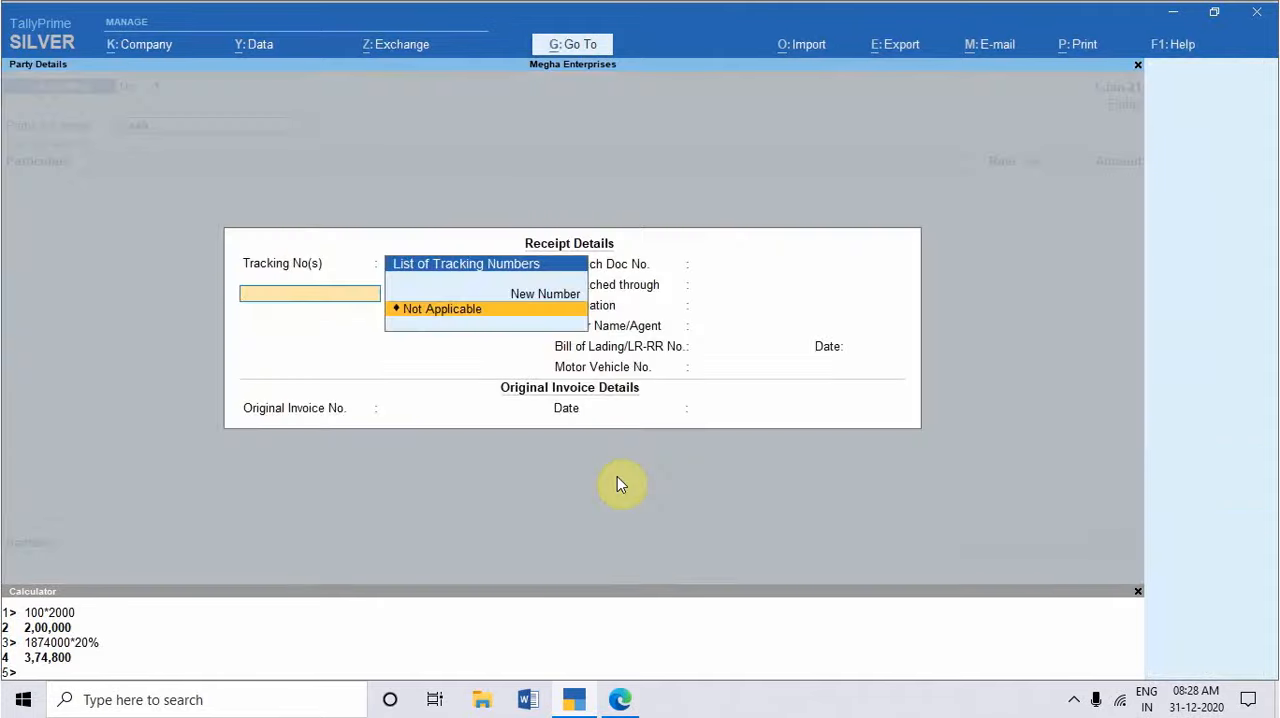
key(Return)
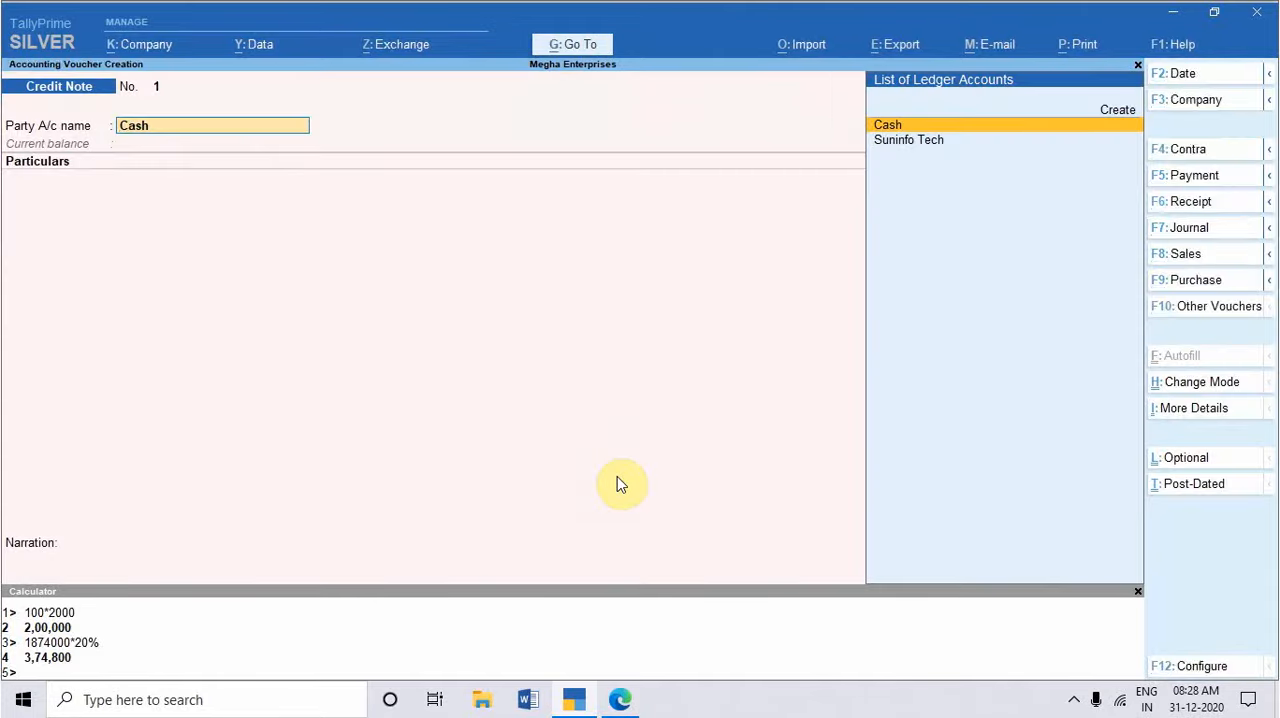
Step: Review the accounting mode debit and credit note exercises in the practice set PDF
key(alt+Tab)
scroll(293, 578, down, 5)
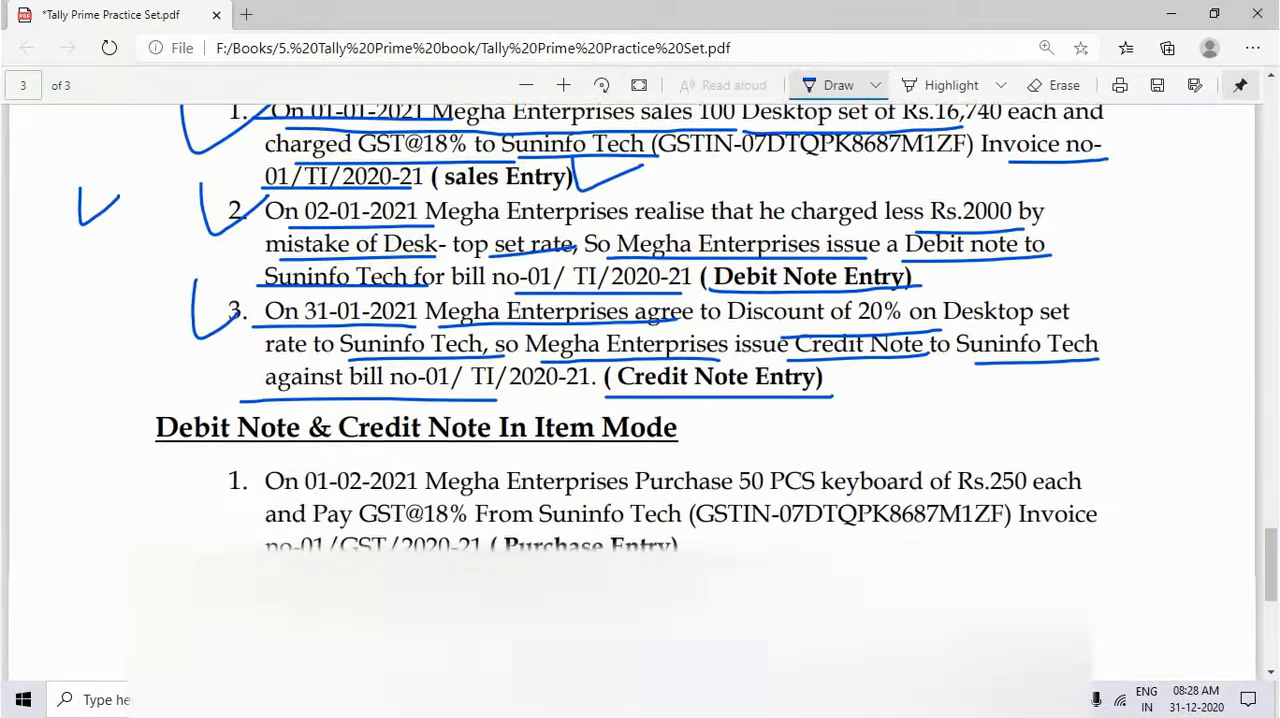
scroll(486, 223, up, 3)
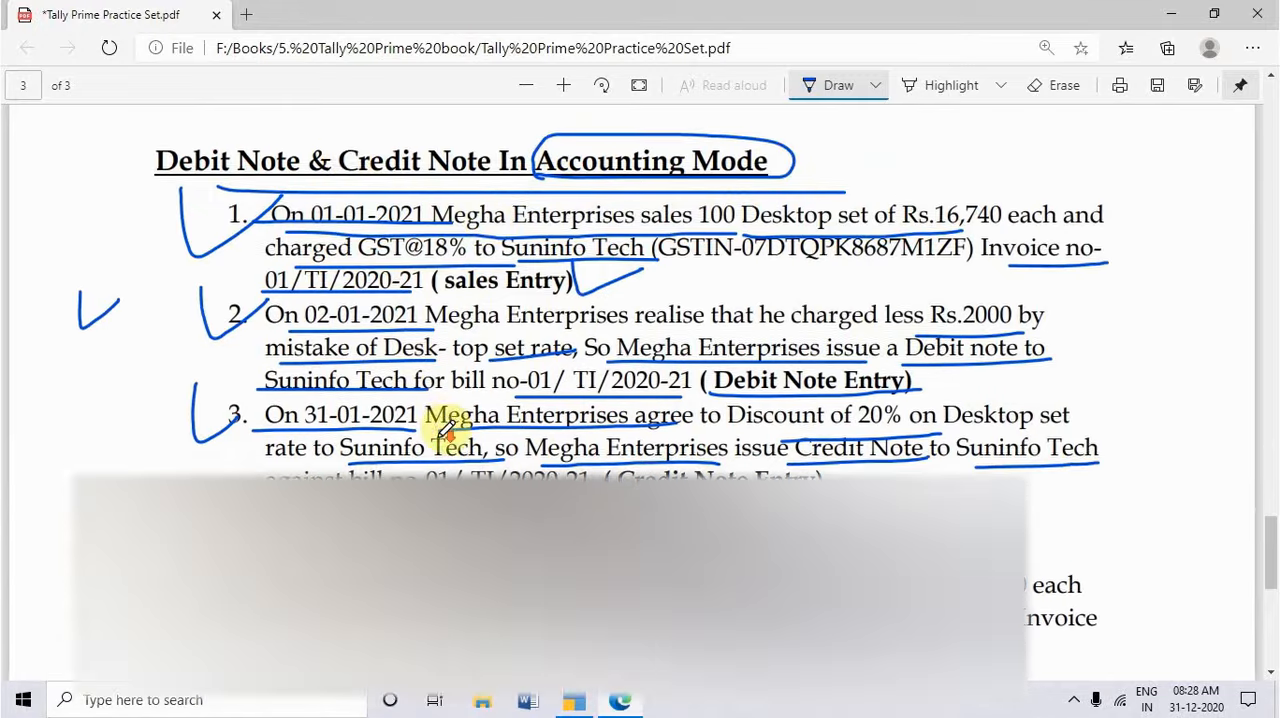
Step: Underline the item mode heading and the 01-02-2021 purchase entry's key details: 50 PCS keyboard, Rs.250 each, GST@18%, Suninfo Tech and invoice number
scroll(447, 425, down, 3)
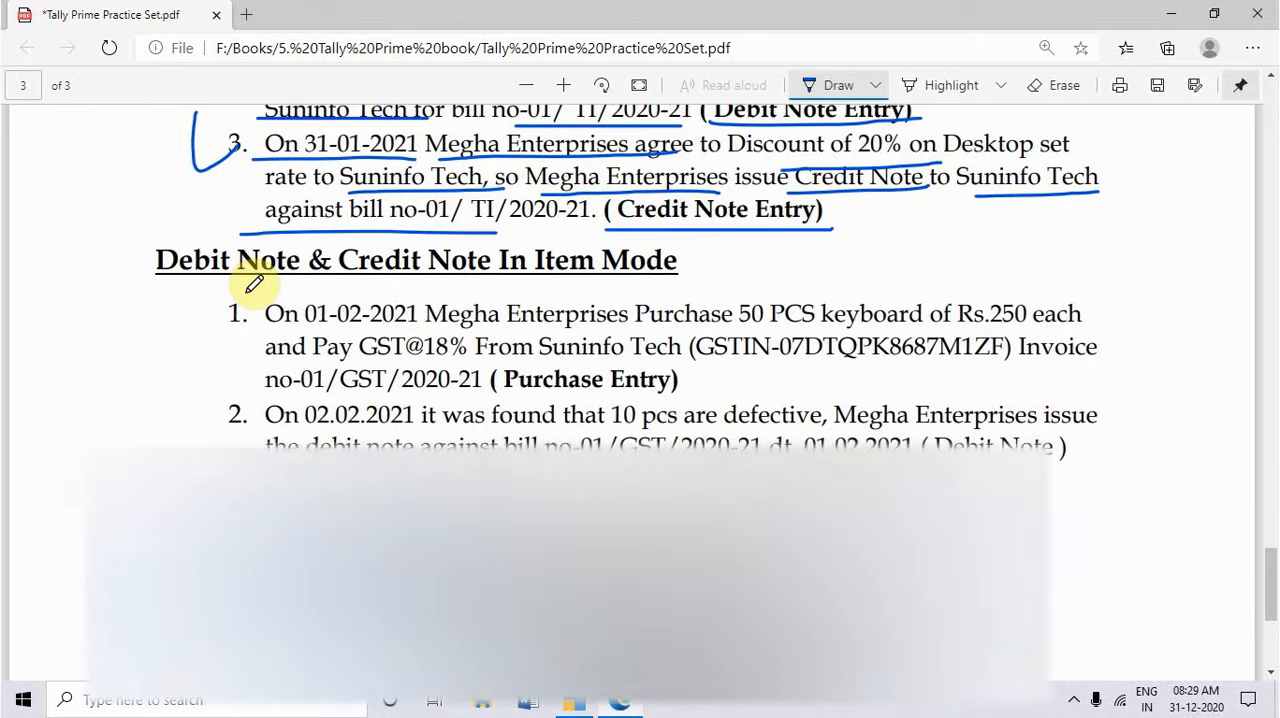
drag(168, 285, 684, 274)
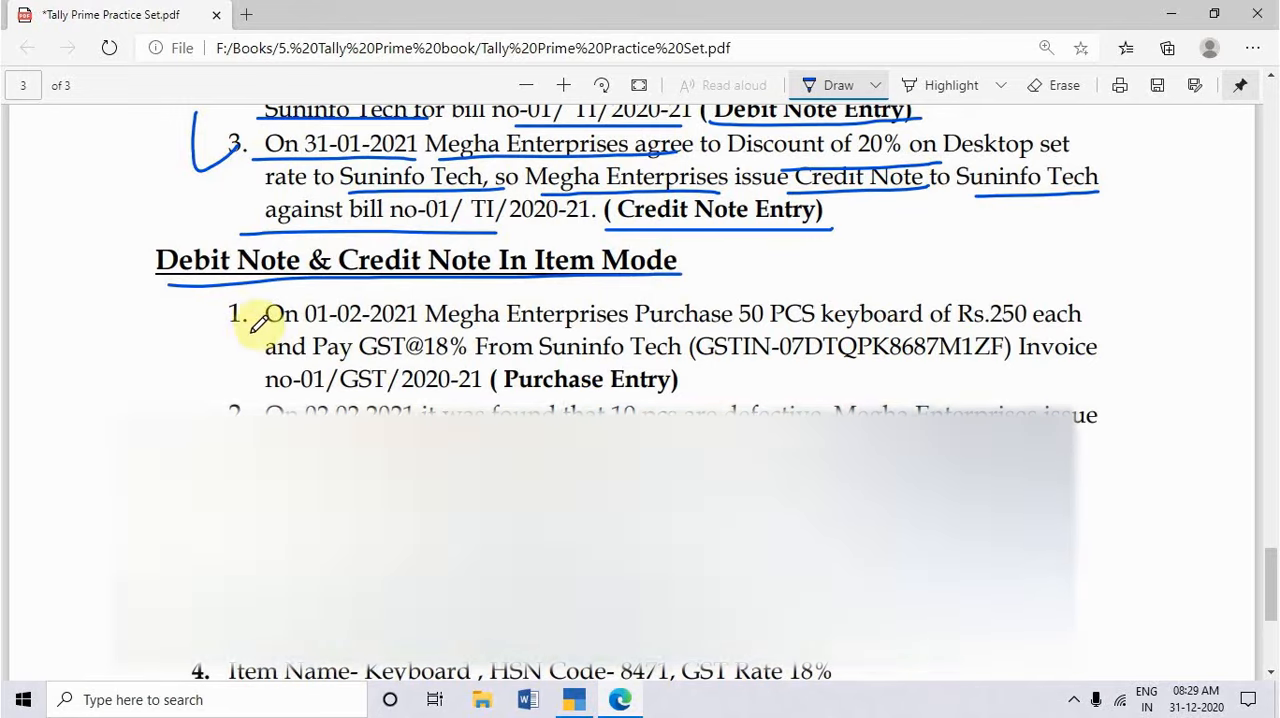
mouse_move(205, 300)
mouse_down()
mouse_move(270, 285)
mouse_move(505, 325)
mouse_move(733, 315)
mouse_up()
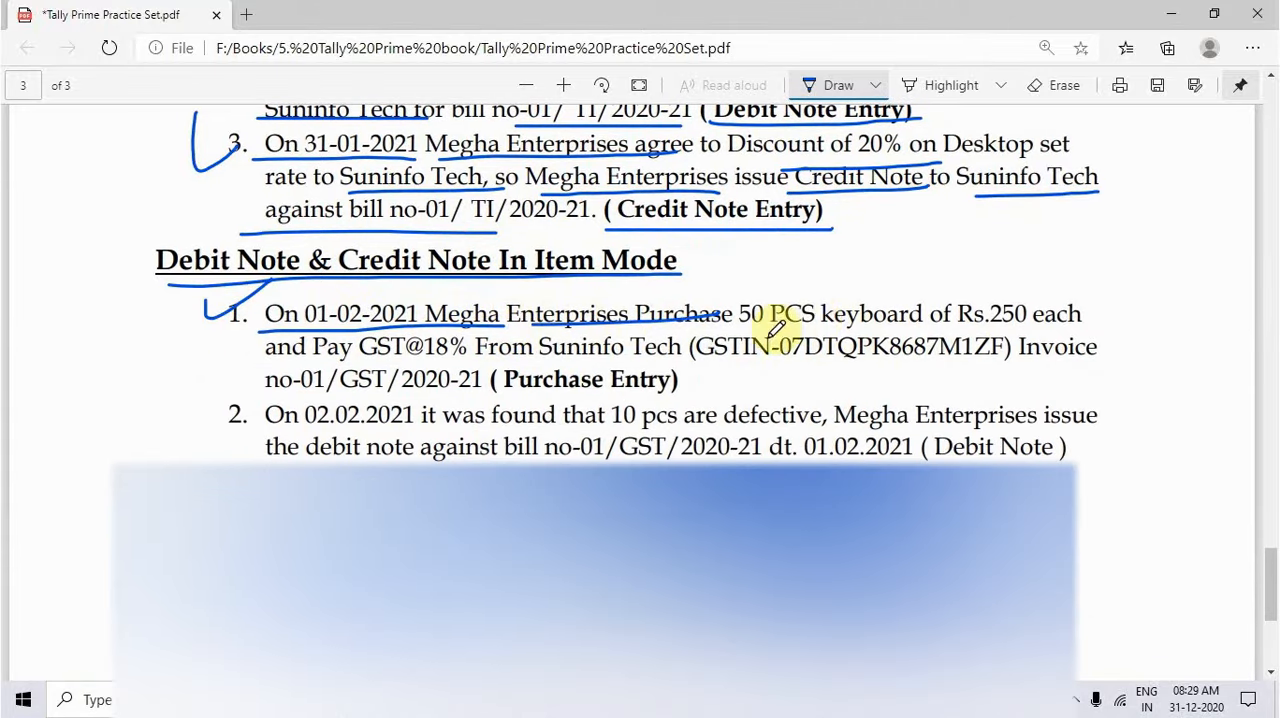
drag(738, 326, 1080, 326)
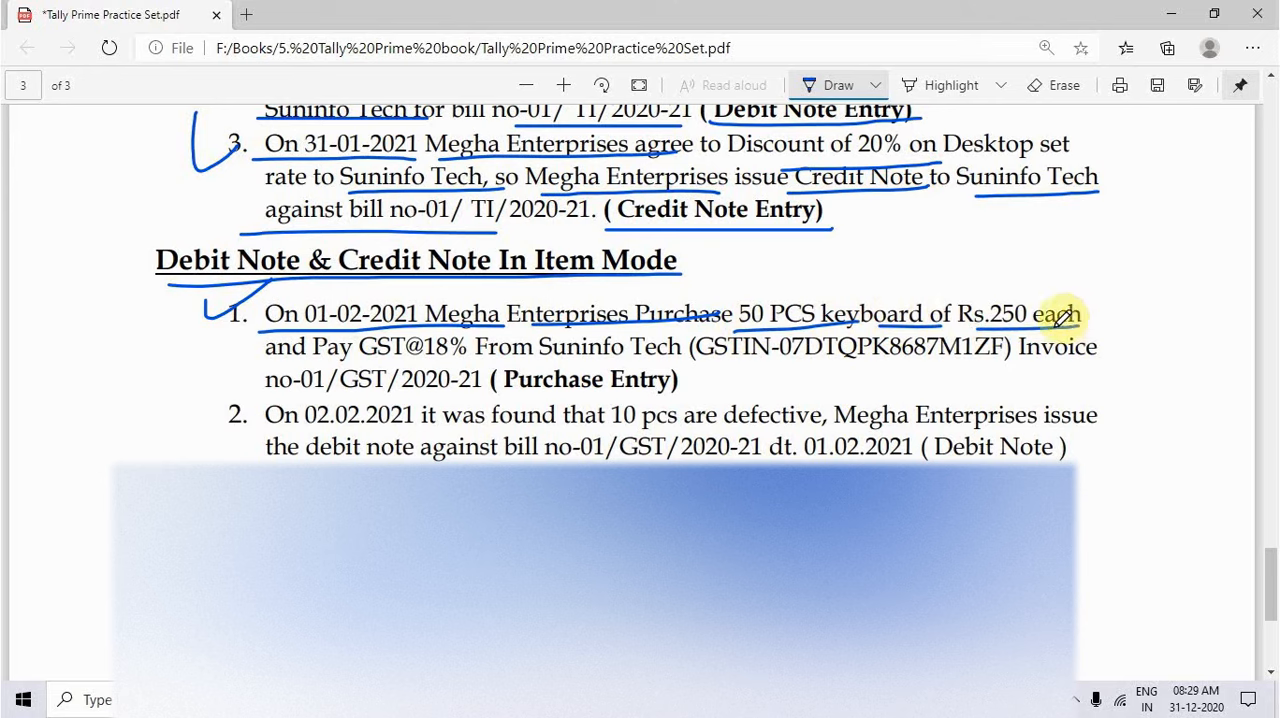
drag(342, 359, 468, 356)
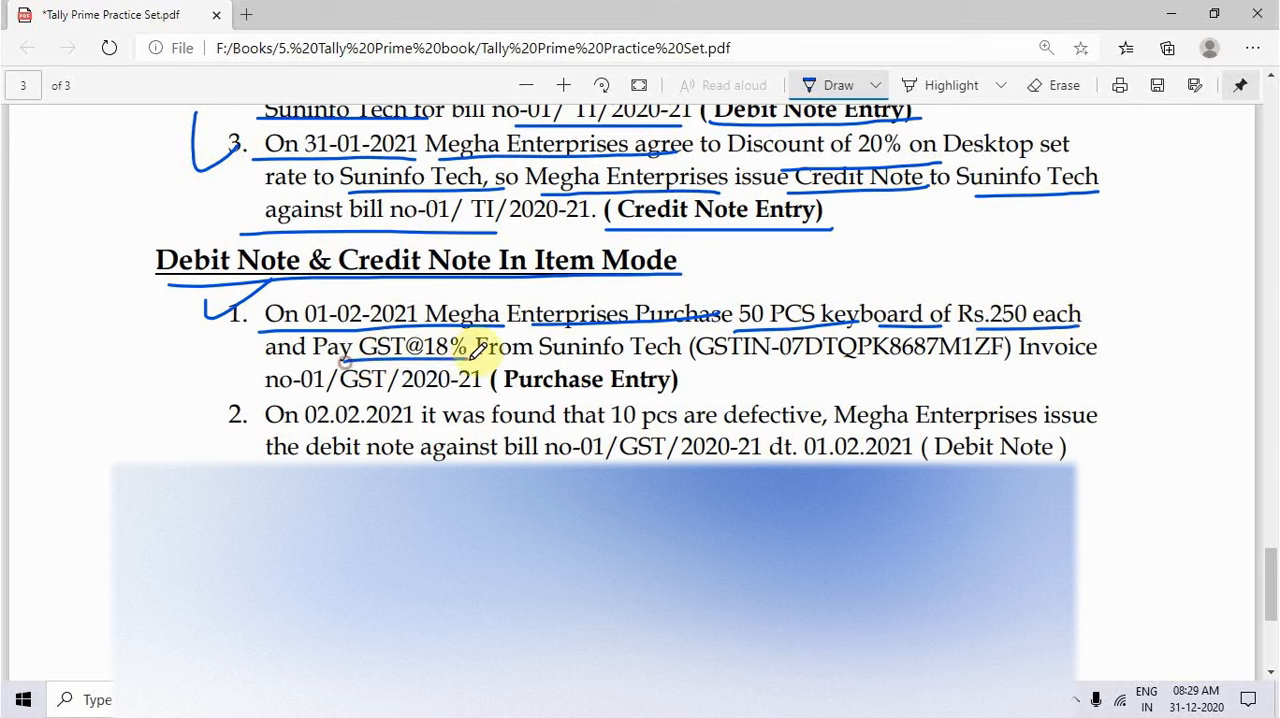
drag(545, 358, 700, 357)
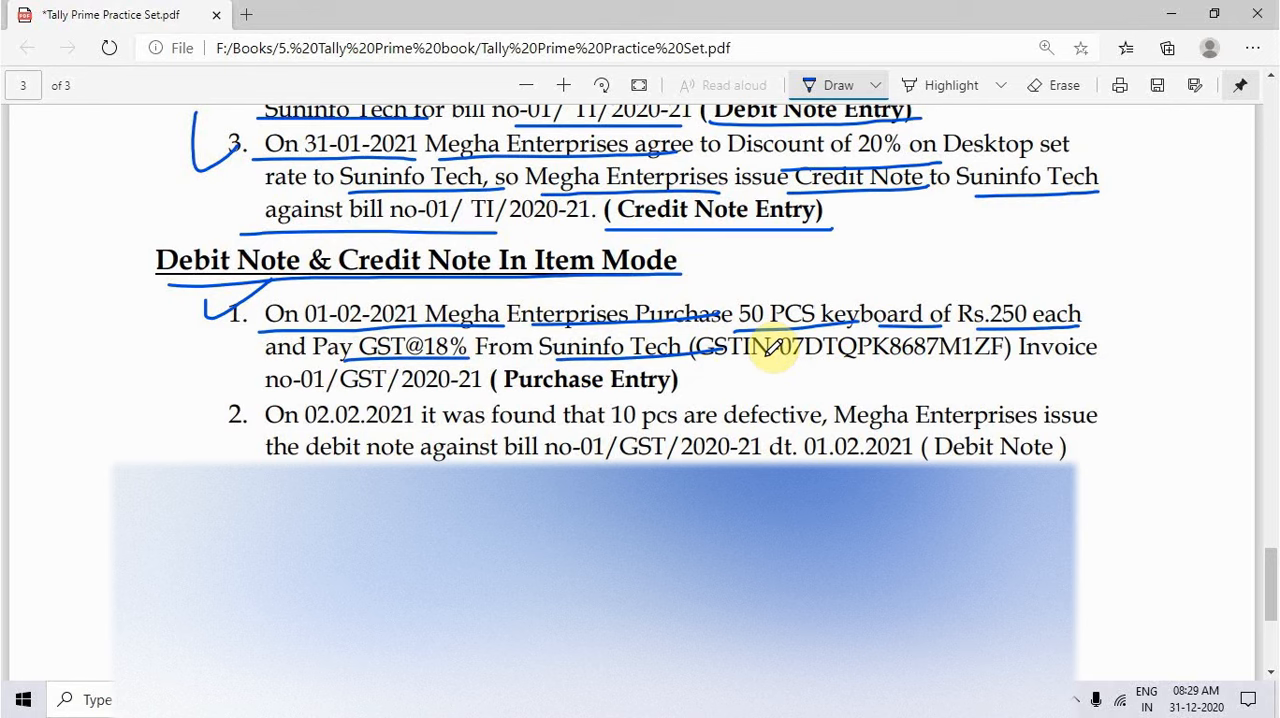
drag(262, 386, 482, 384)
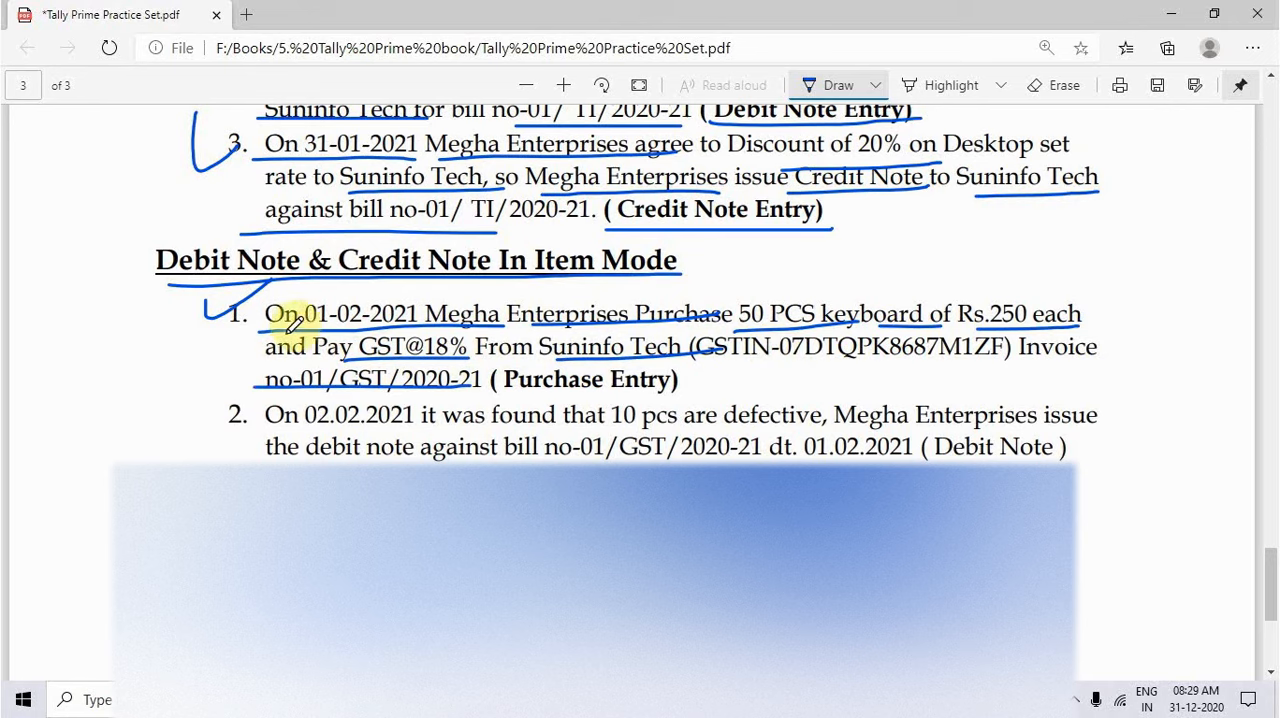
drag(268, 328, 424, 326)
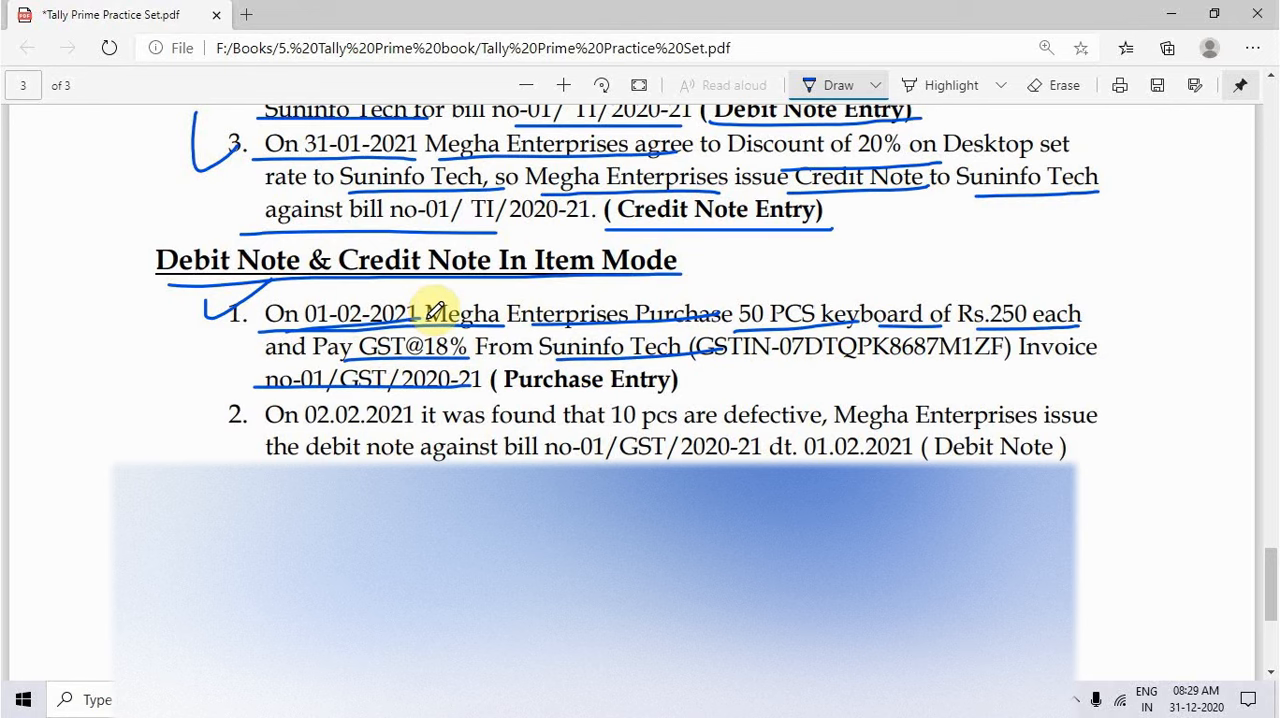
Step: Switch to TallyPrime and exit the blank credit note voucher back to the Gateway of Tally
key(alt+Tab)
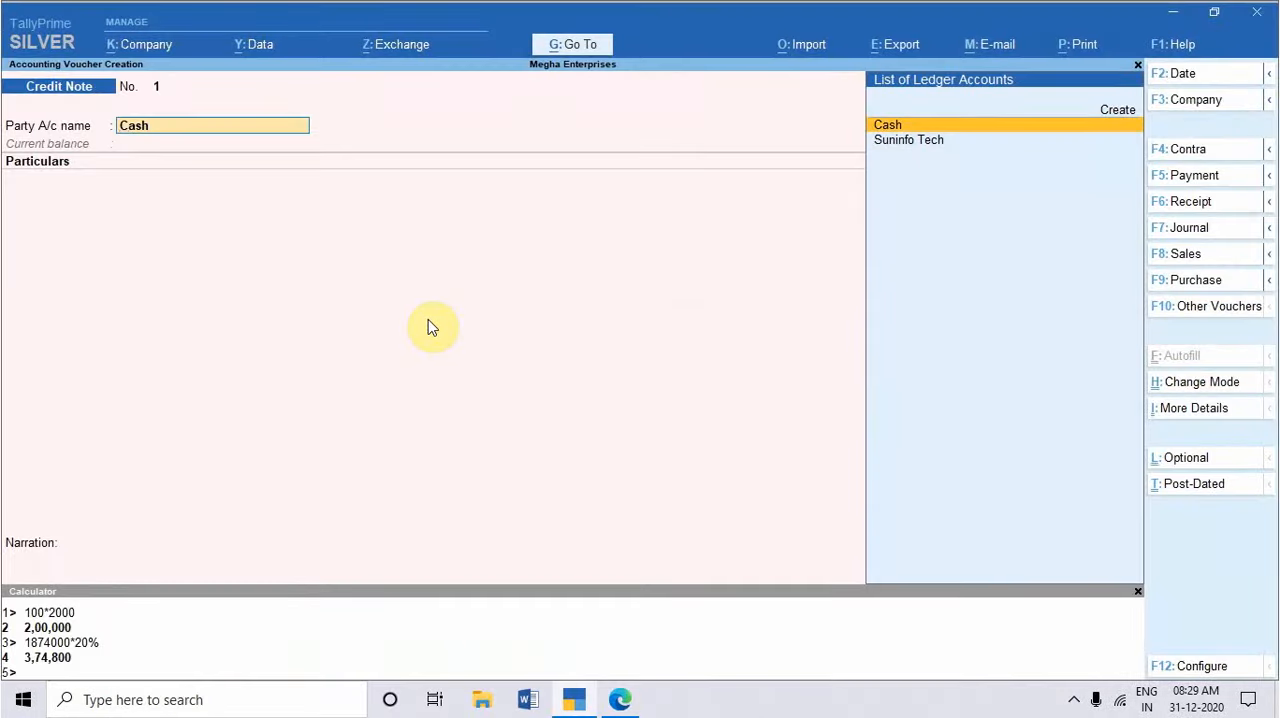
key(Escape)
key(Escape)
key(Escape)
key(Escape)
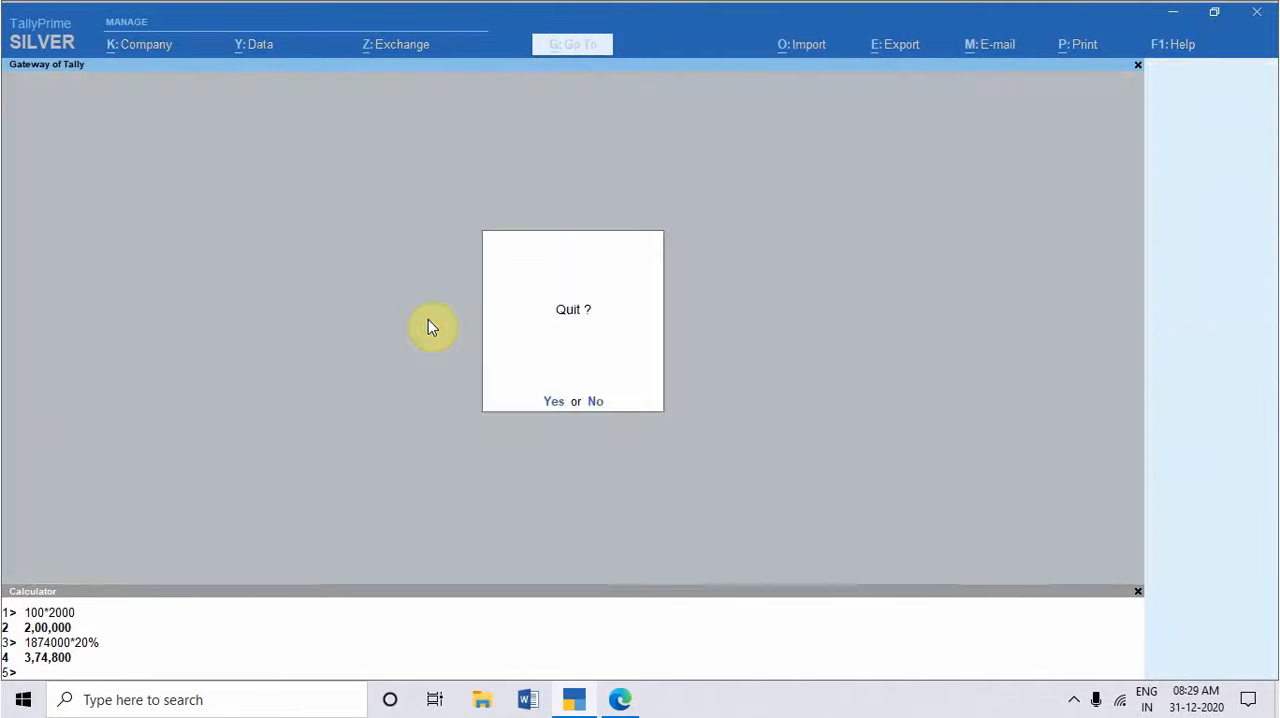
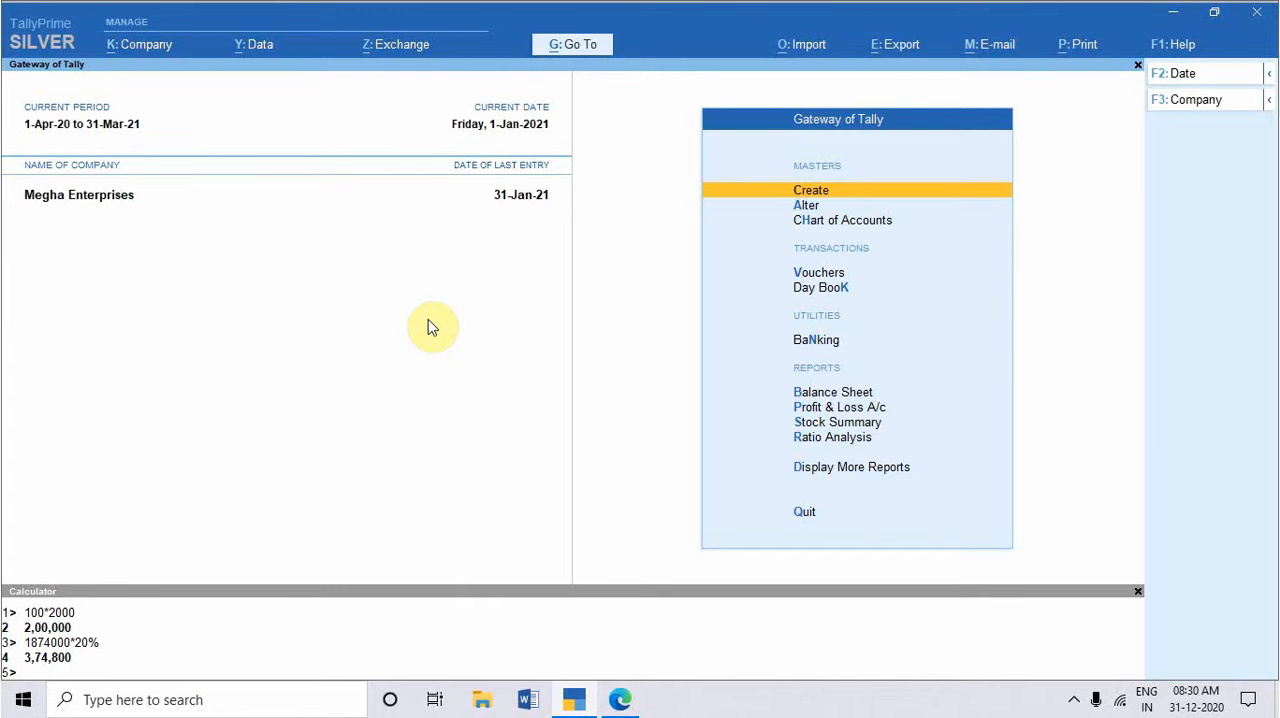
key(Return)
key(Down)
key(Down)
key(Down)
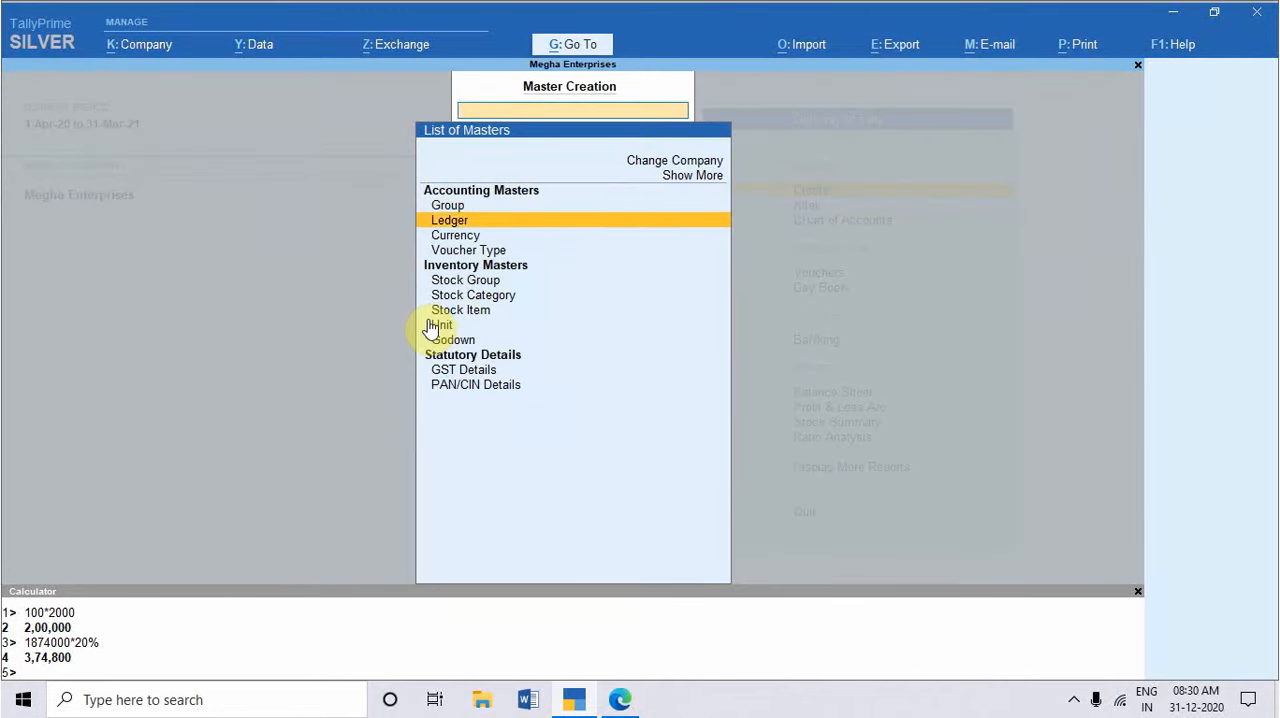
key(Return)
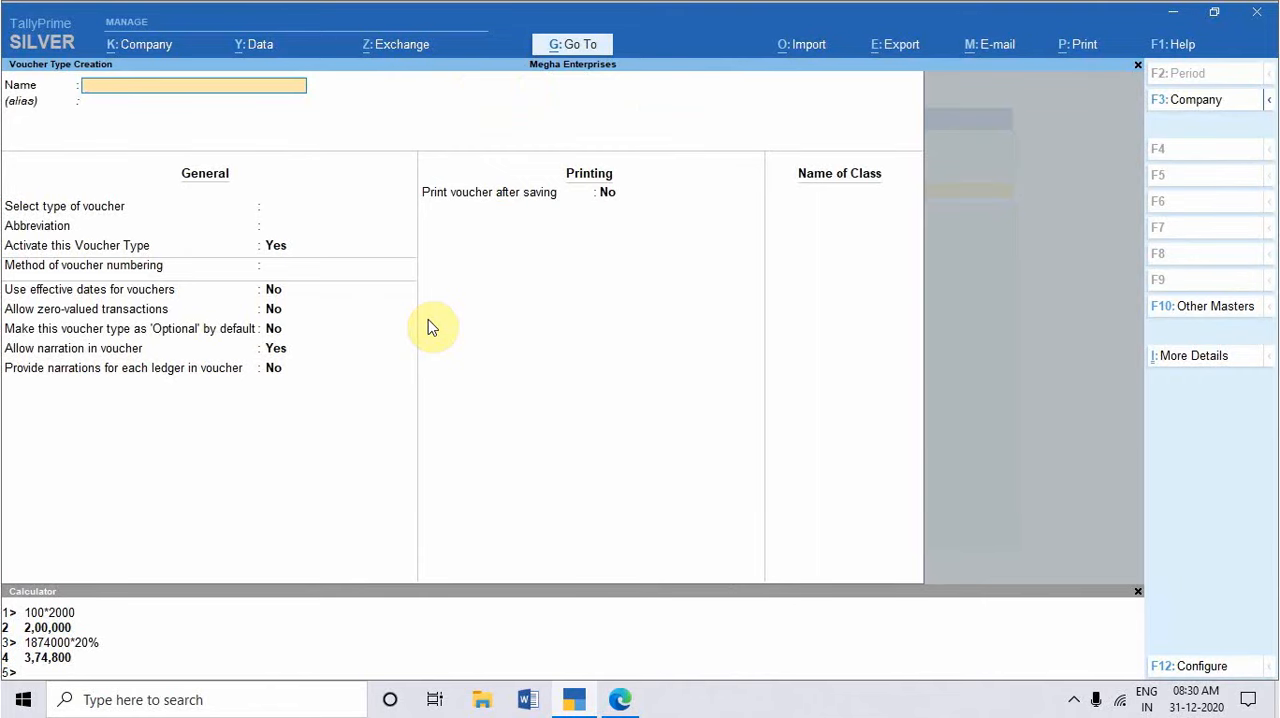
key(Escape)
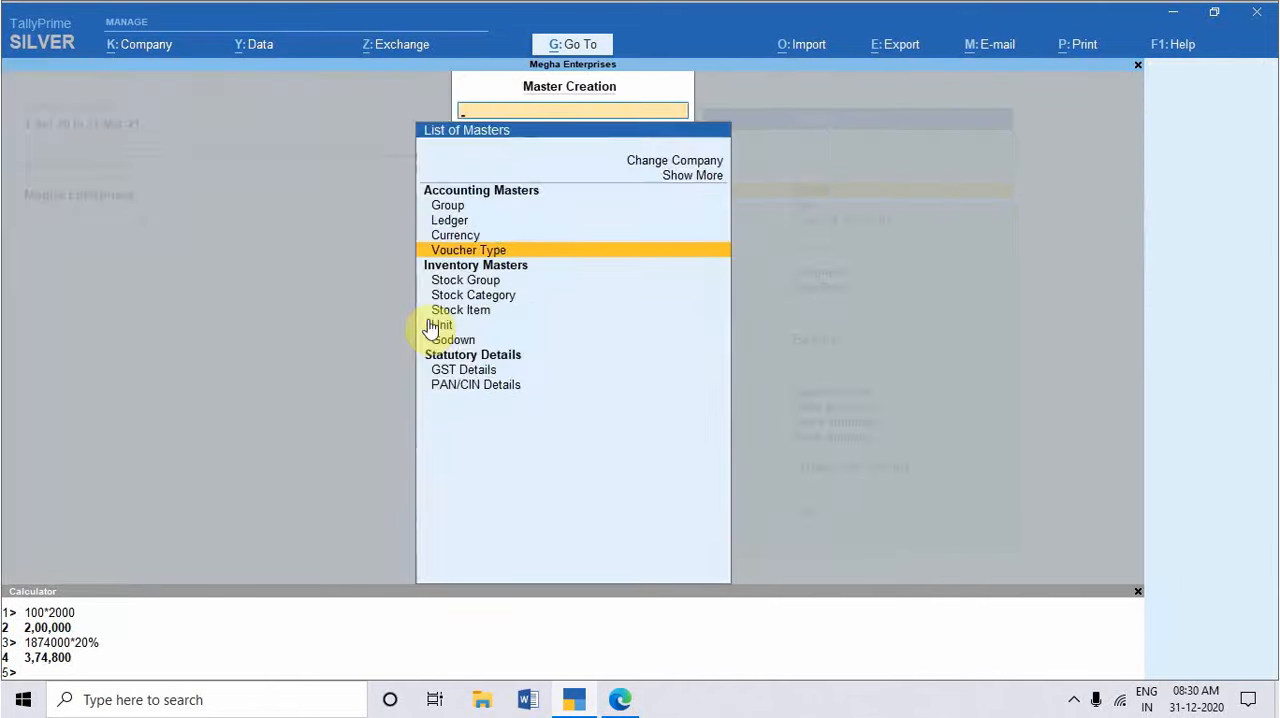
key(Escape)
Step: Open the existing Purchase voucher type for alteration
key(Down)
key(Return)
key(Down)
key(Down)
key(Down)
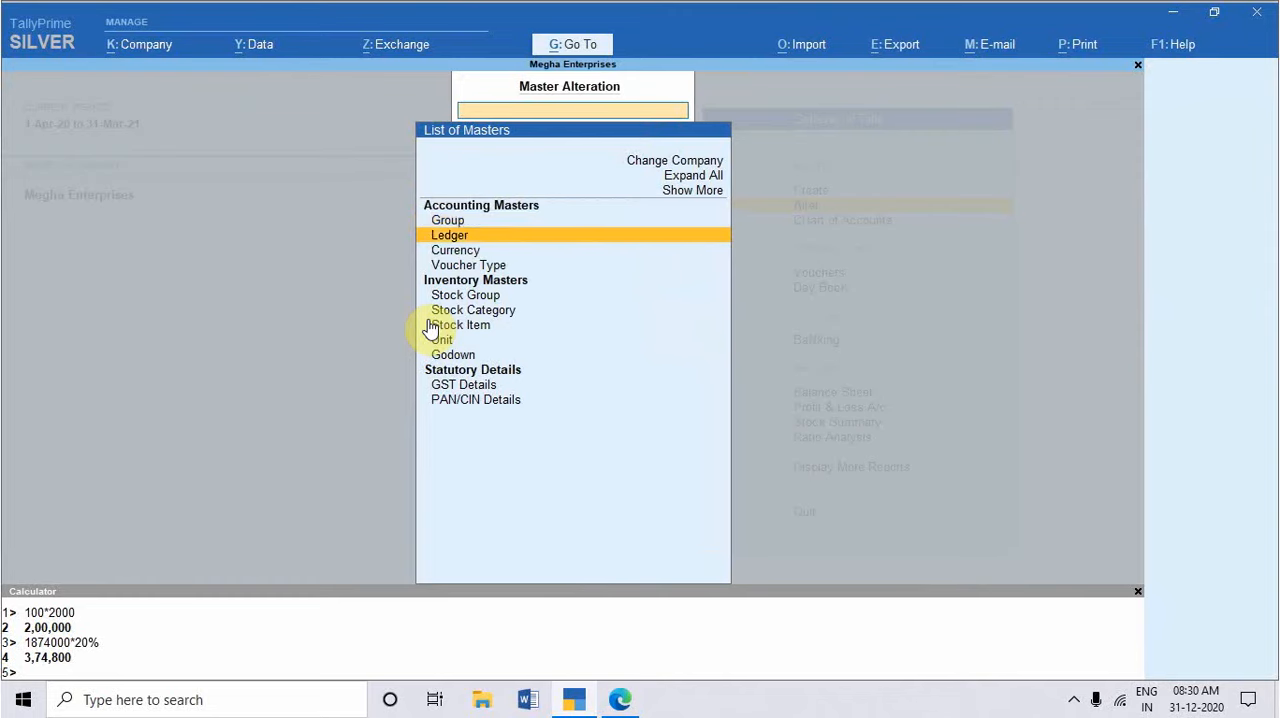
key(Return)
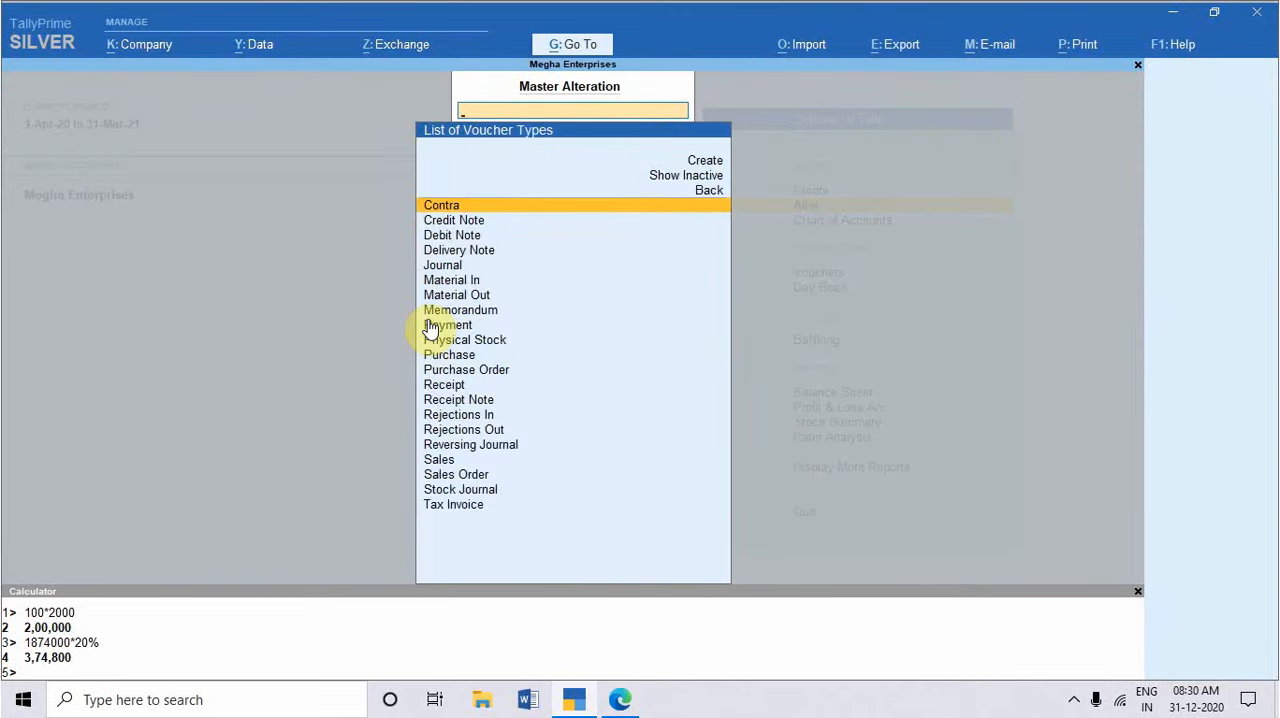
text(Pur)
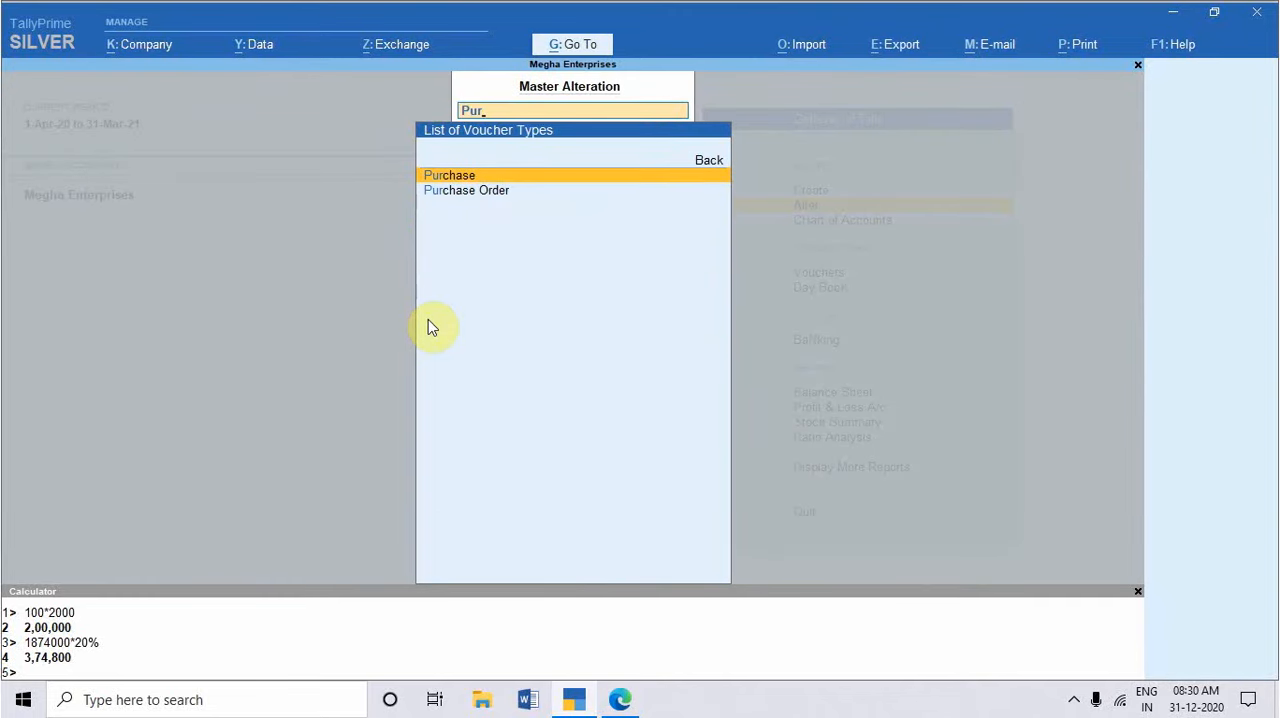
key(Return)
key(Return)
key(Return)
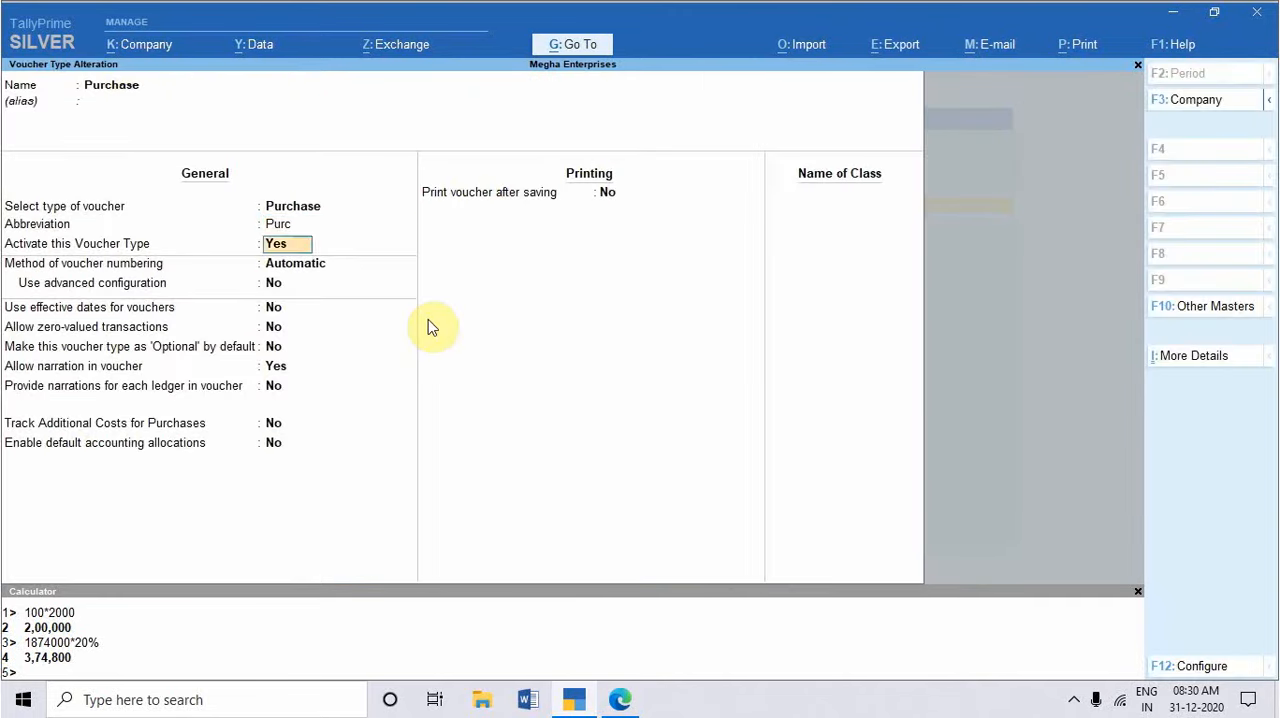
Step: Set the Purchase voucher type's numbering method to Manual and enable duplicate prevention
key(Return)
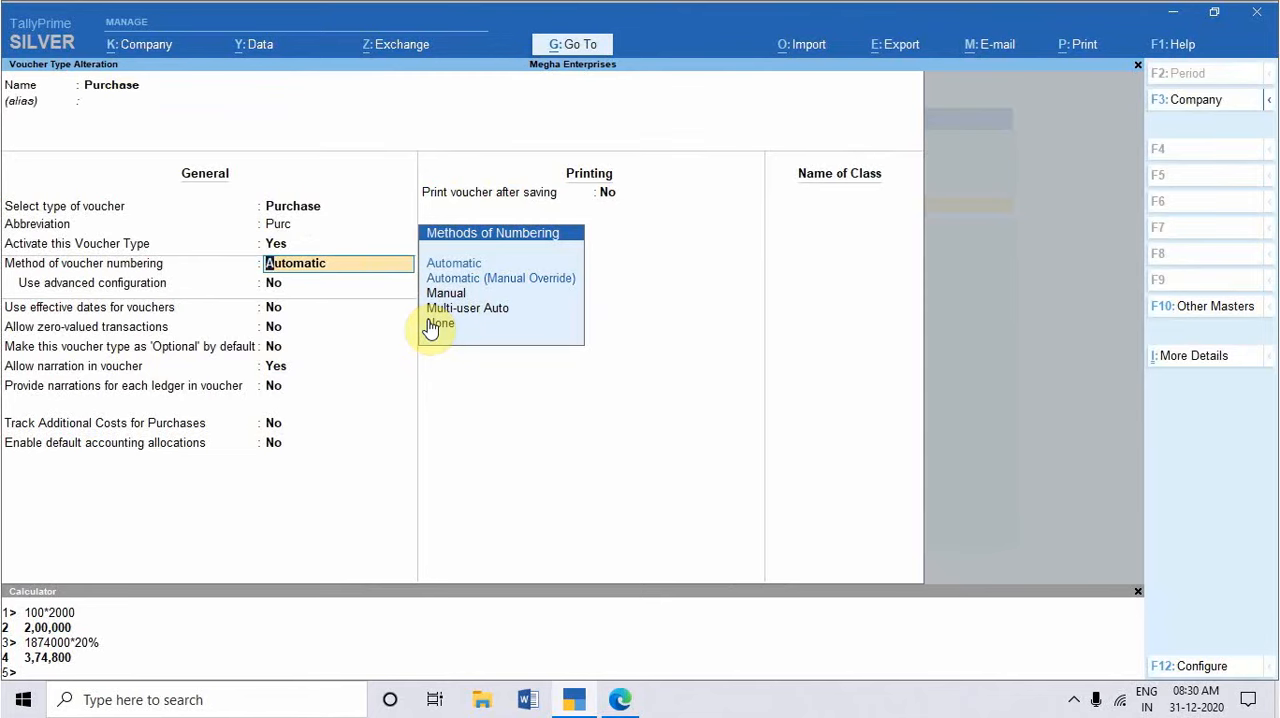
key(Down)
key(Down)
key(Down)
key(Down)
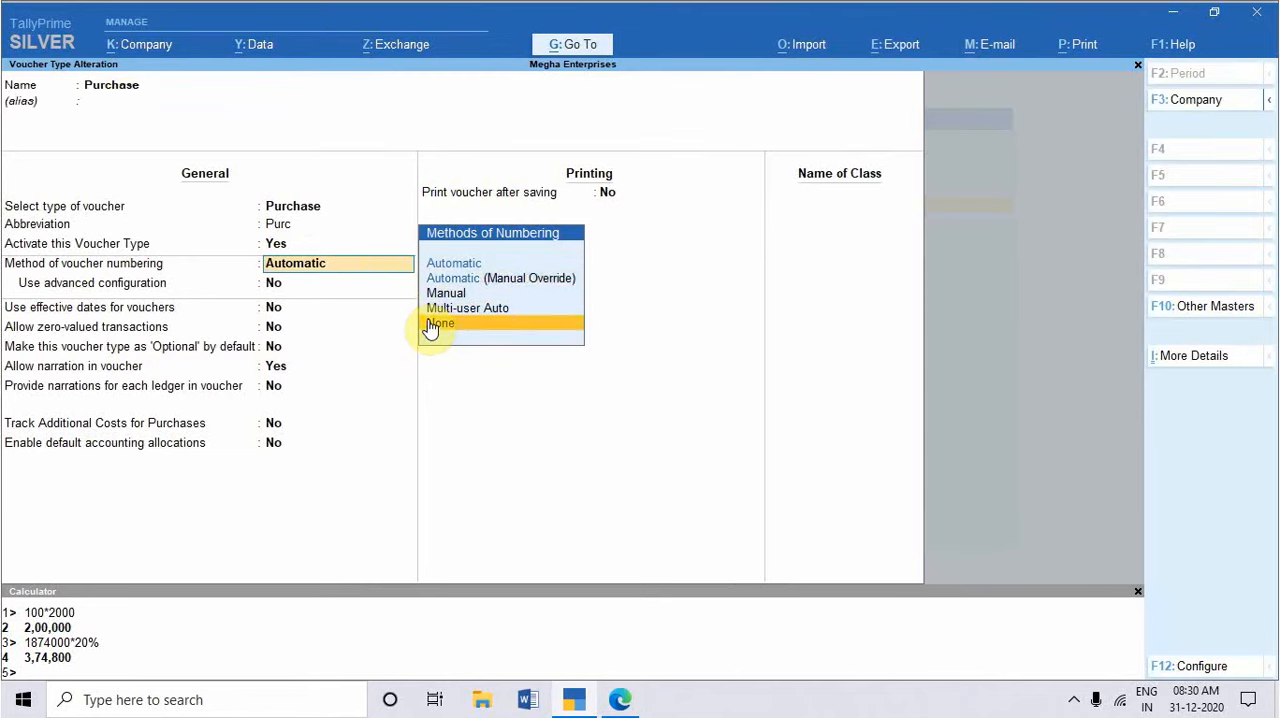
key(Up)
key(Up)
key(Return)
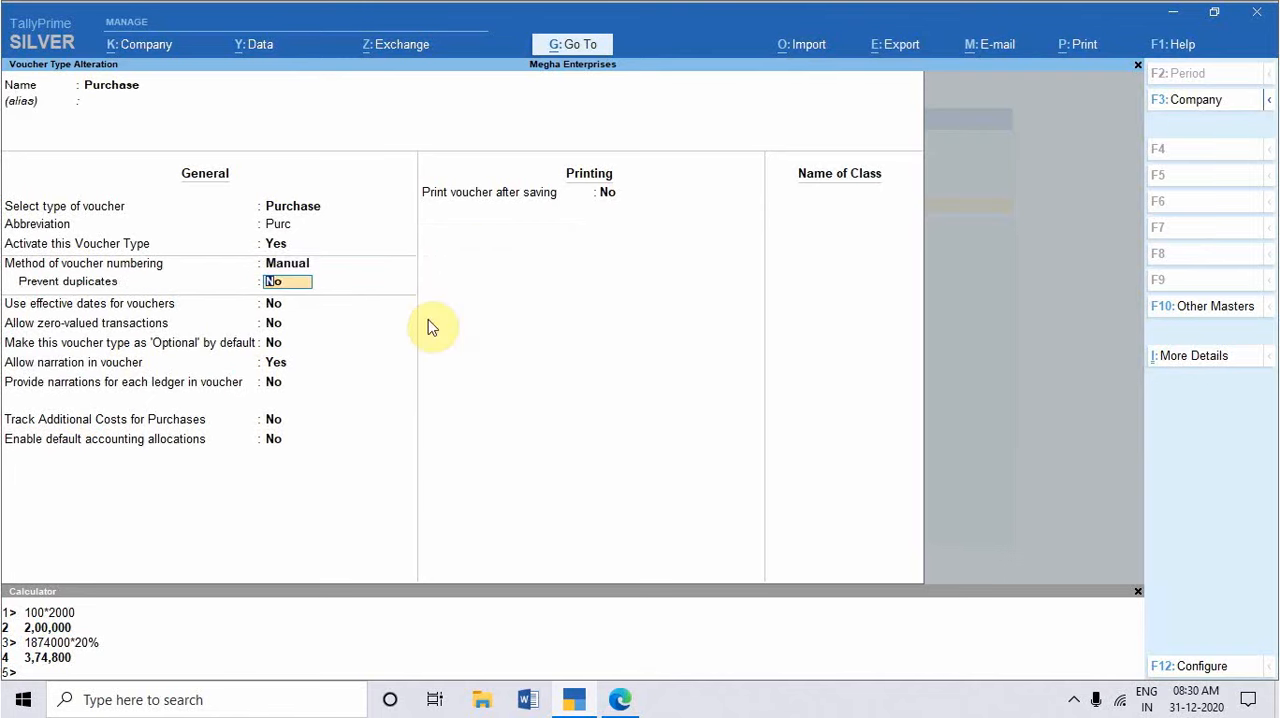
text(y)
key(Return)
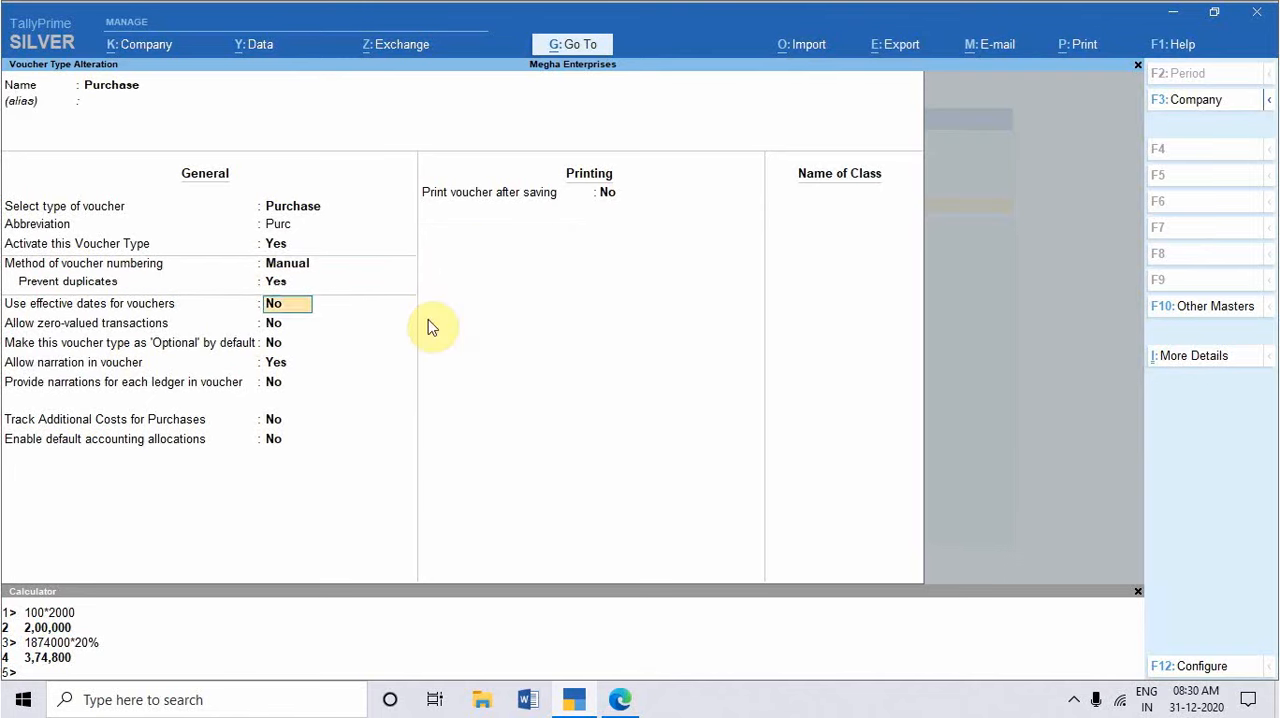
Step: Enable default accounting allocations for the Purchase voucher type and open its default accounting entries
key(Return)
key(Return)
key(Return)
key(Return)
key(Return)
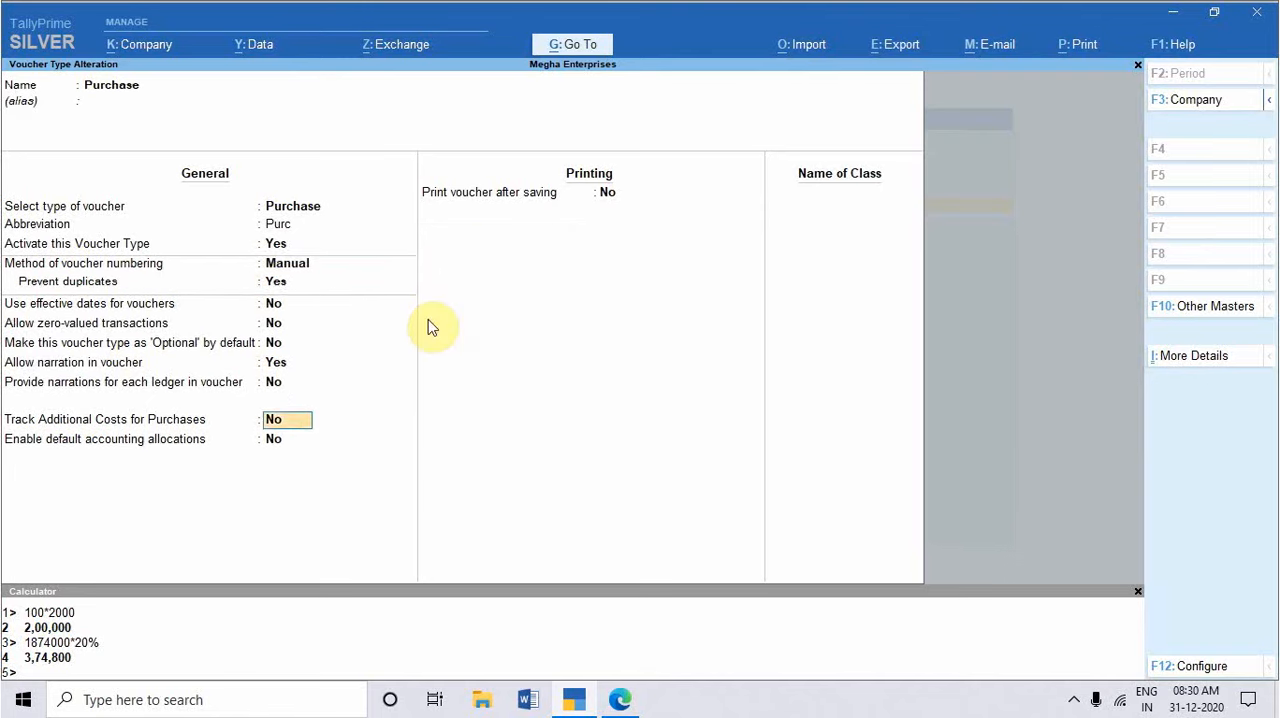
key(Return)
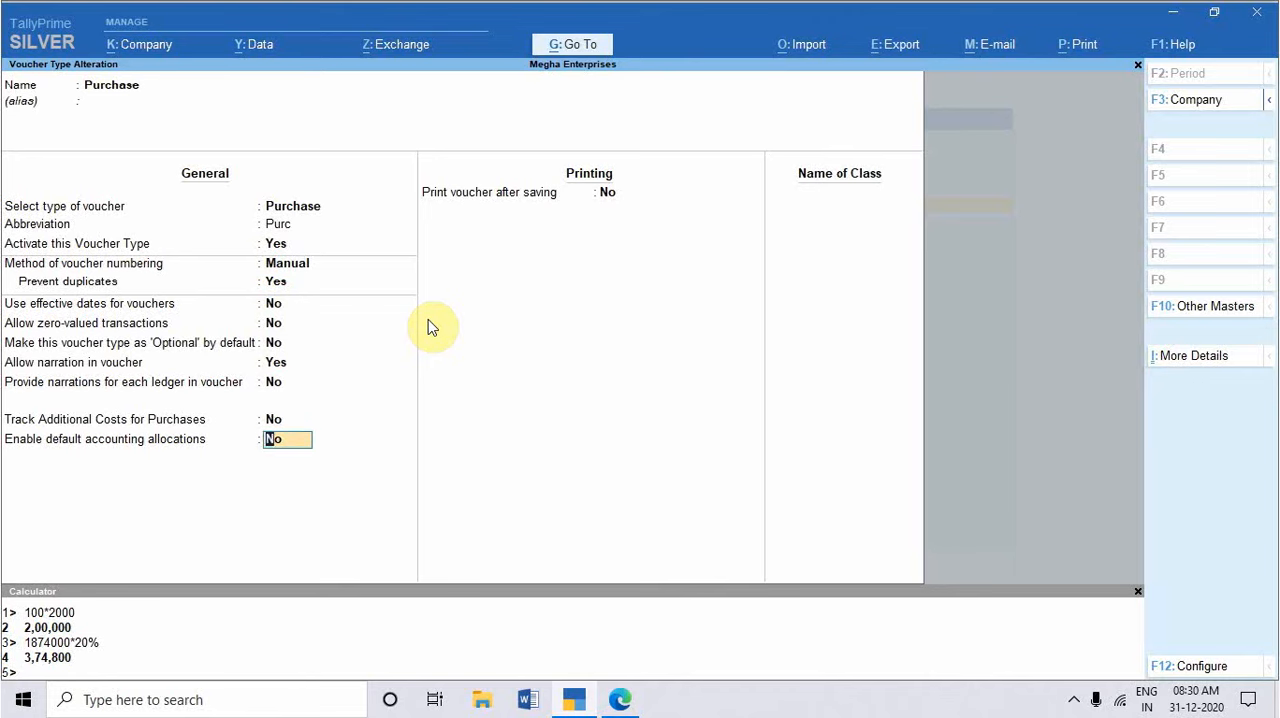
text(y)
key(Return)
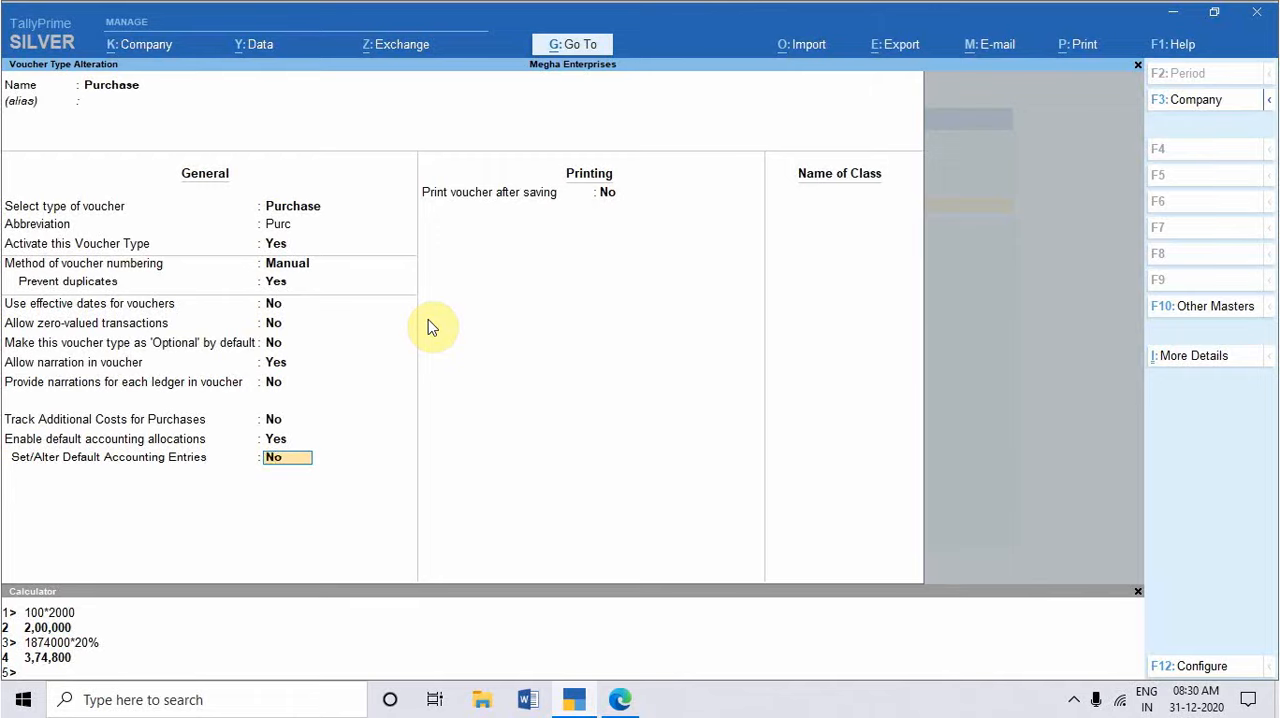
text(y)
key(Return)
Step: Allocate all invoice items to Purchase Account at 100 % without setting a tax class
key(Return)
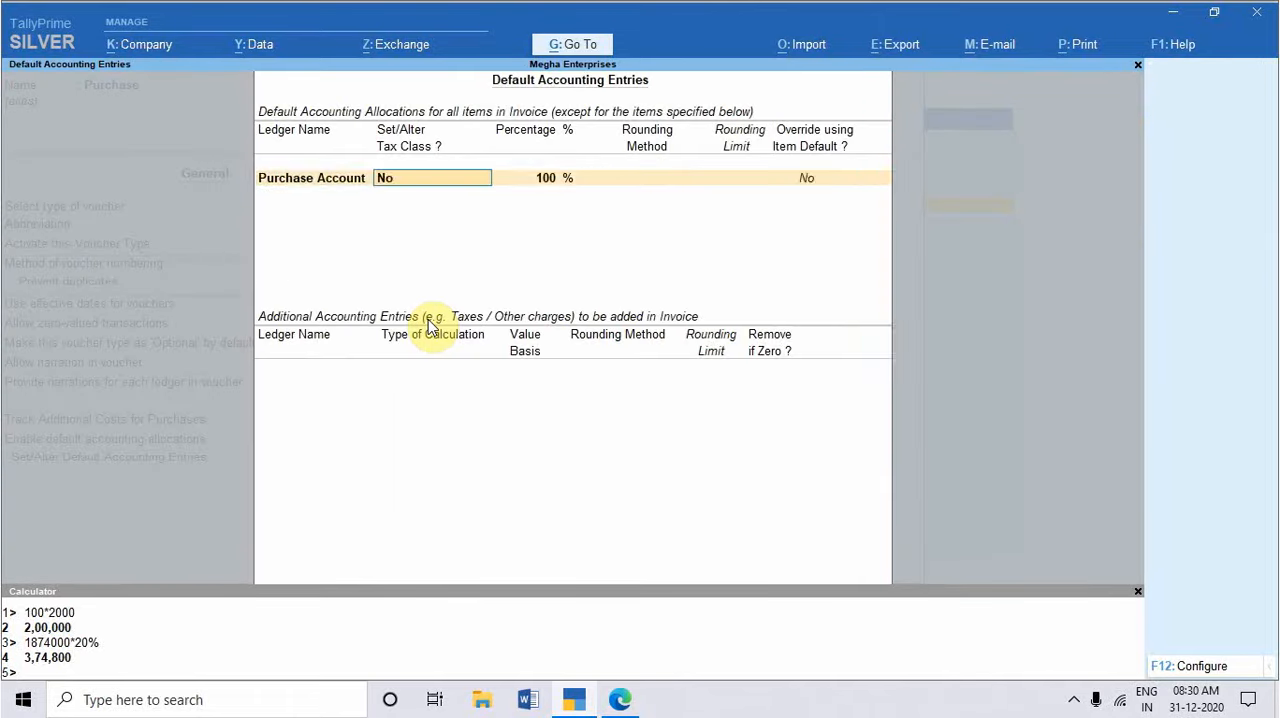
key(Return)
key(Return)
key(Return)
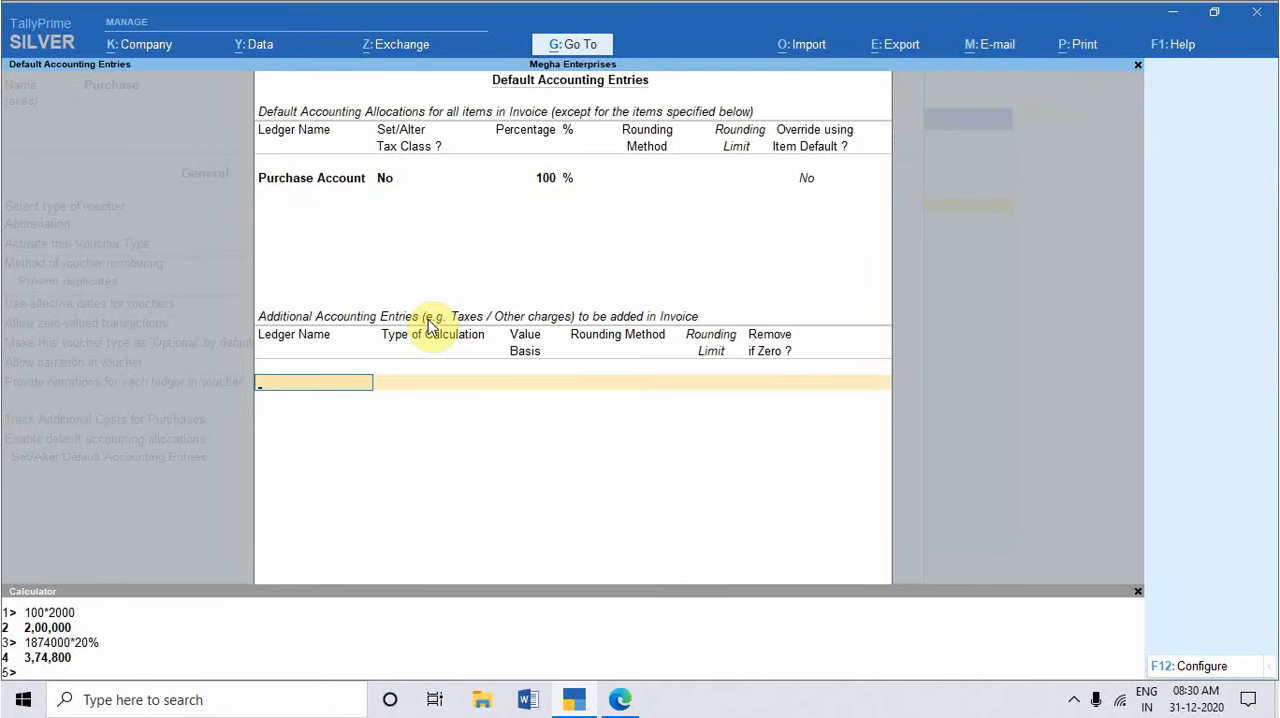
Step: Add Input CGST, Input SGST and Input IGST as additional accounting entries
text(Input)
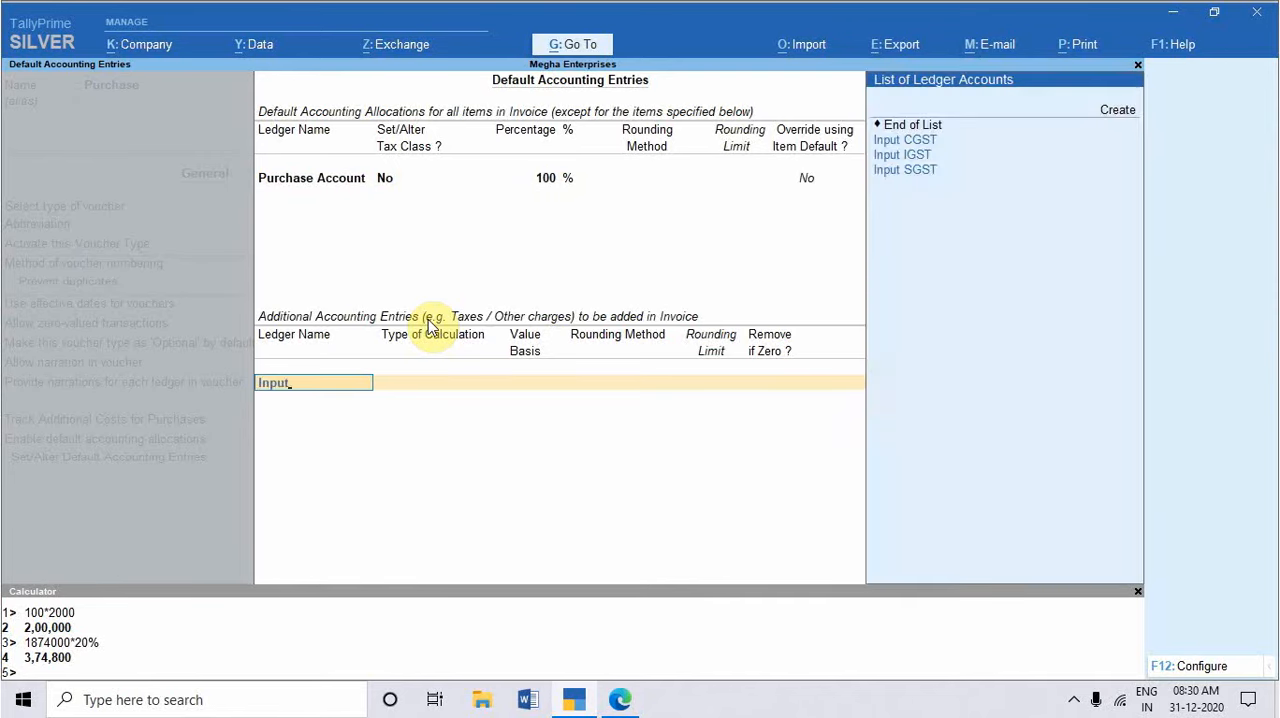
key(Down)
key(Return)
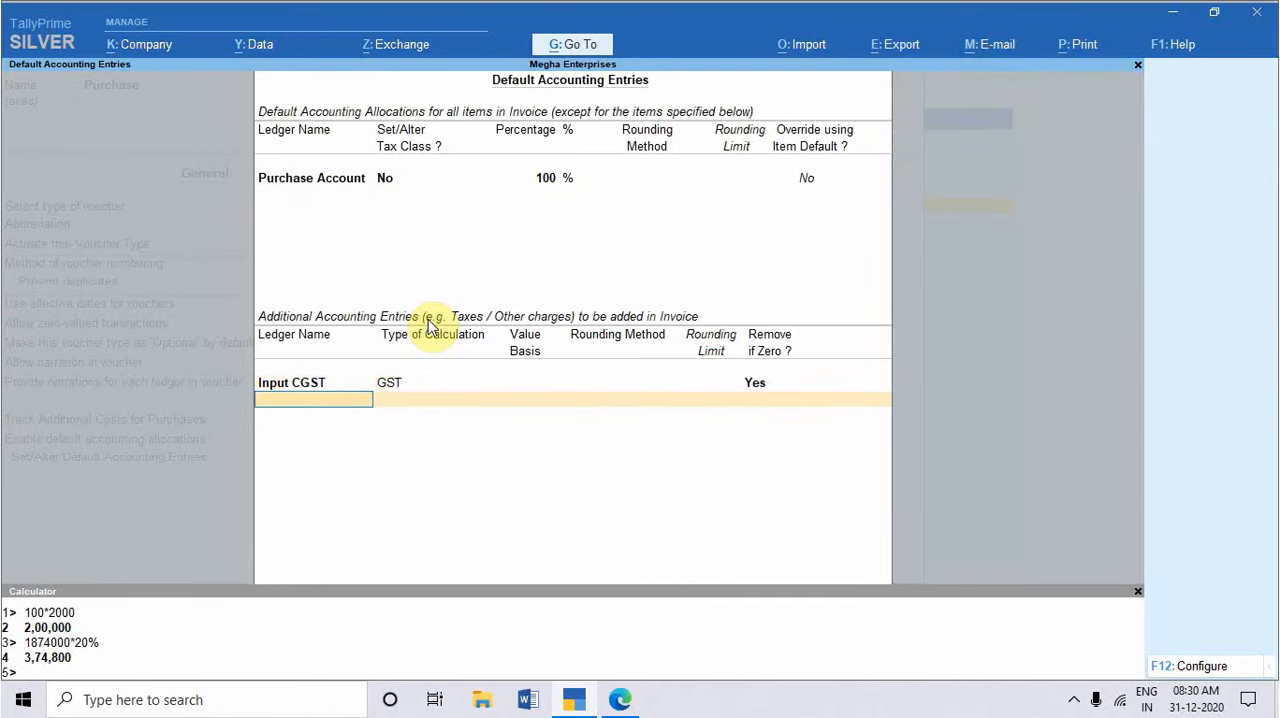
text(Input S)
key(Return)
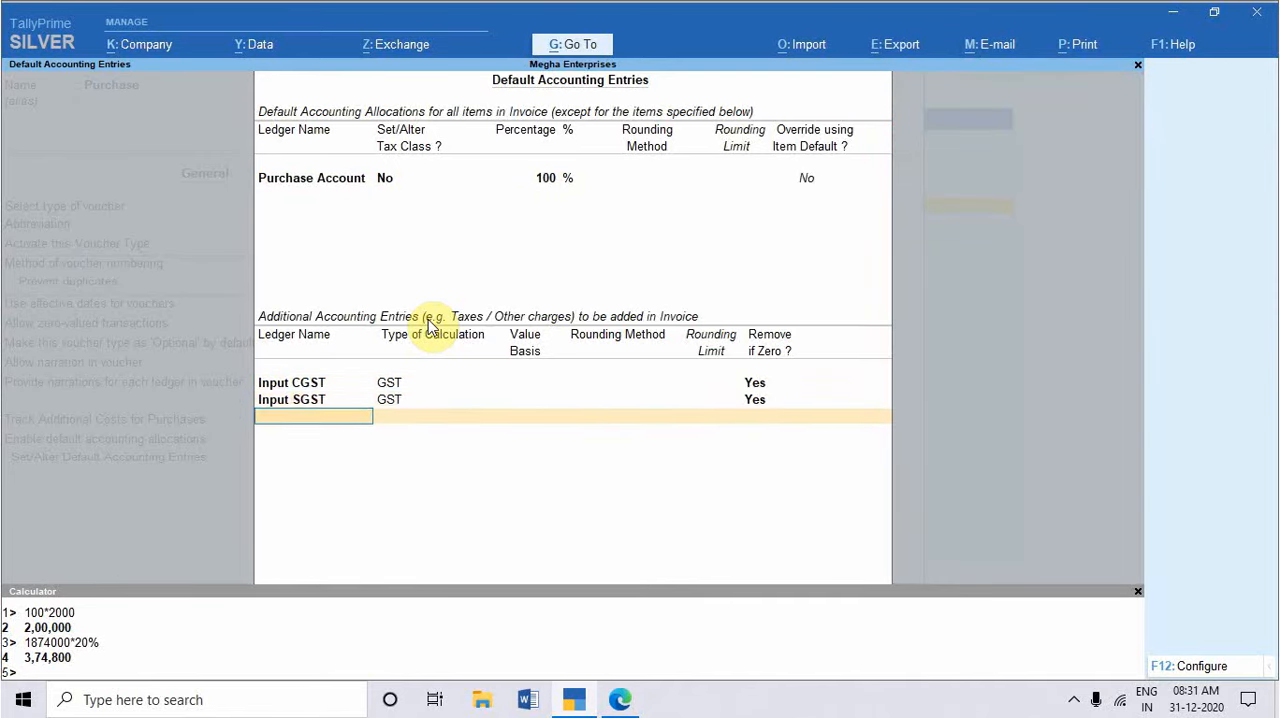
key(Return)
key(BackSpace)
key(Return)
key(Return)
key(Return)
key(Return)
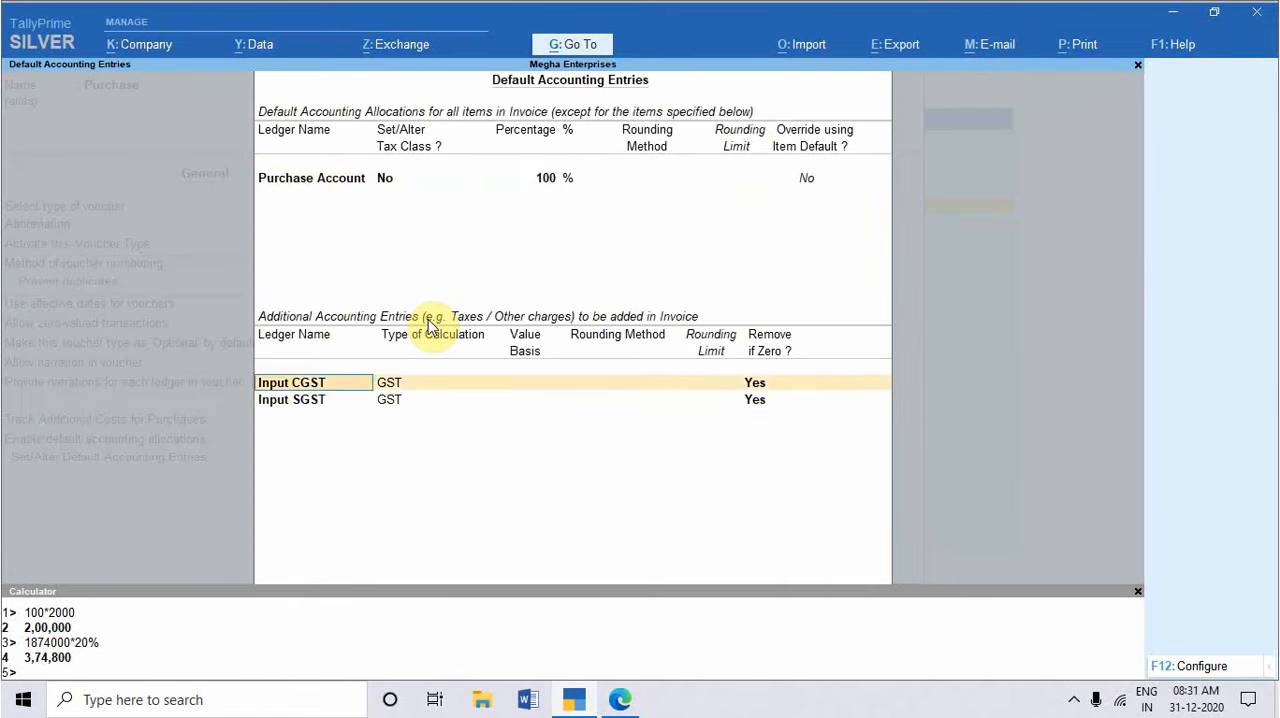
key(Return)
key(Return)
key(Return)
key(Return)
text(Inputi)
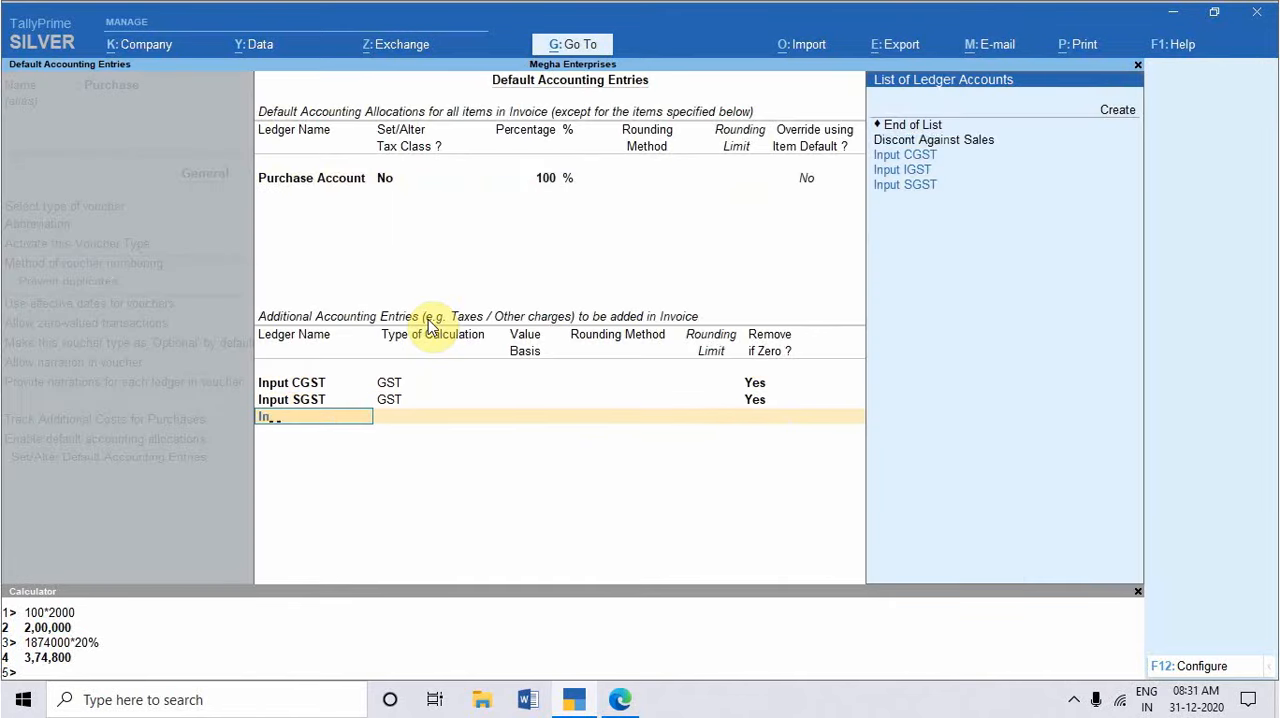
key(Return)
key(Return)
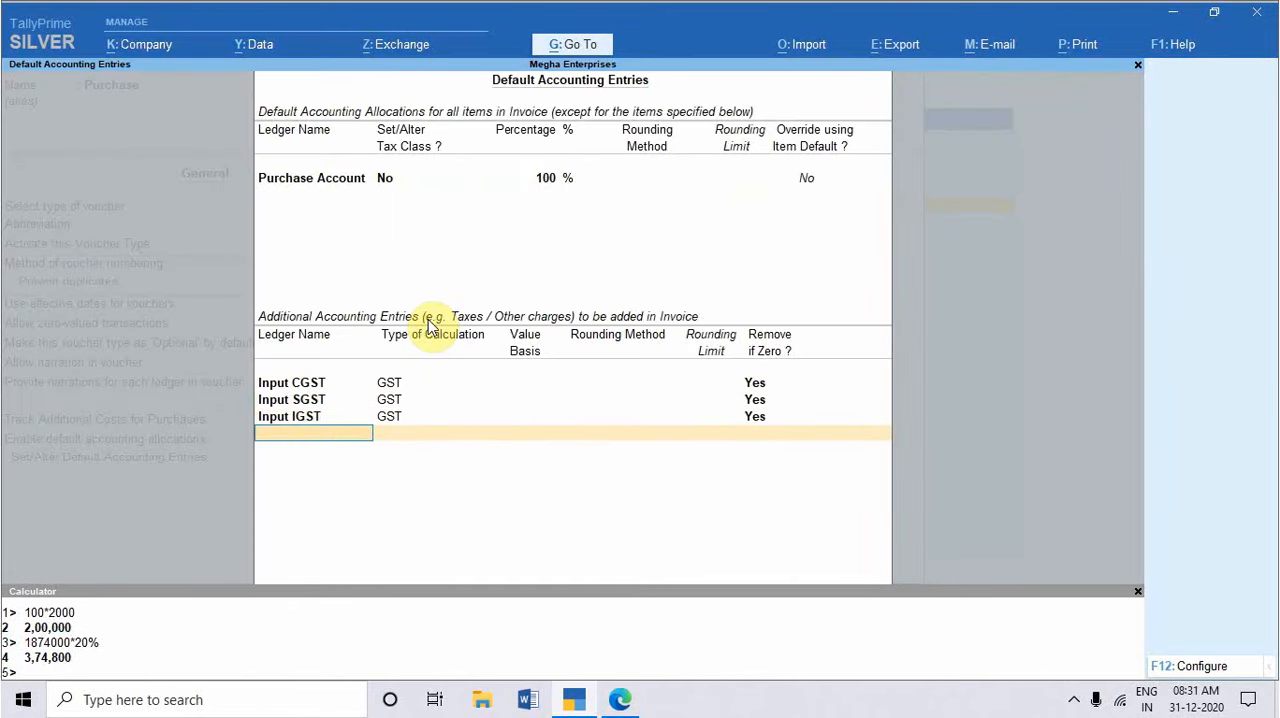
Step: Add Round Off as an additional entry calculated On Total Sales with Normal Rounding and limit 1, and accept the default entries
text(Rou)
key(Return)
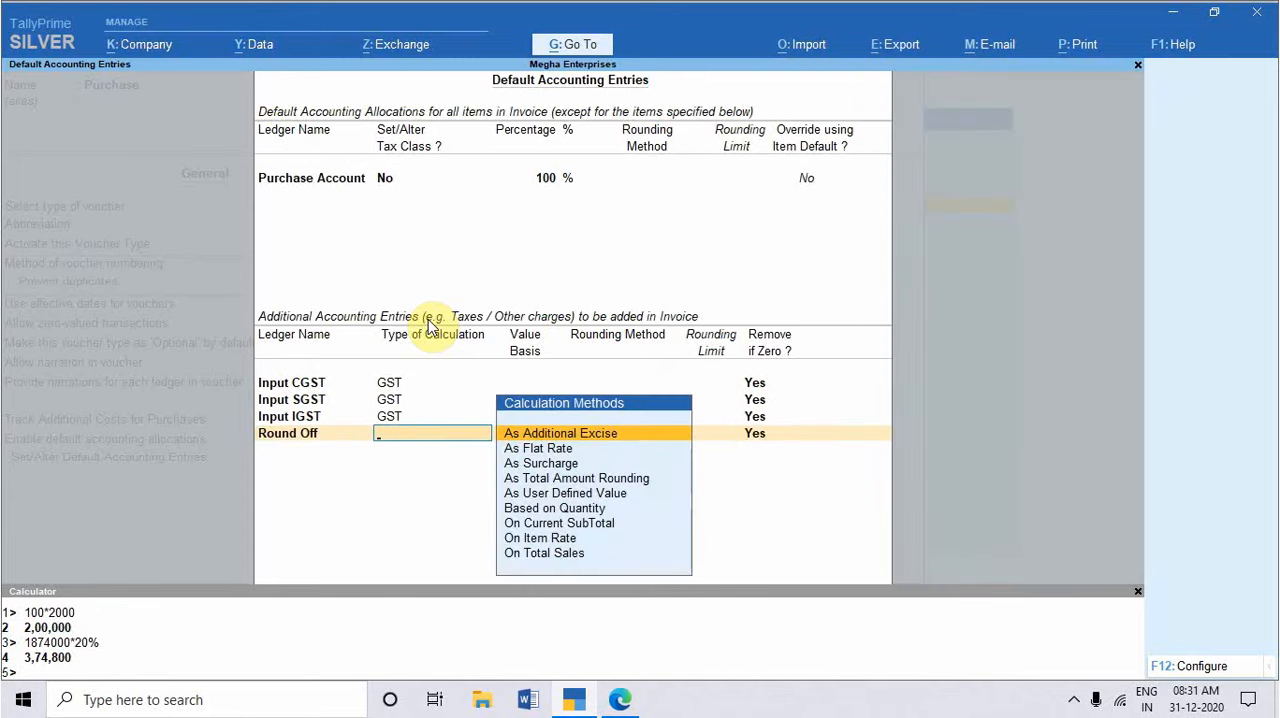
key(Down)
key(Down)
key(Down)
key(Down)
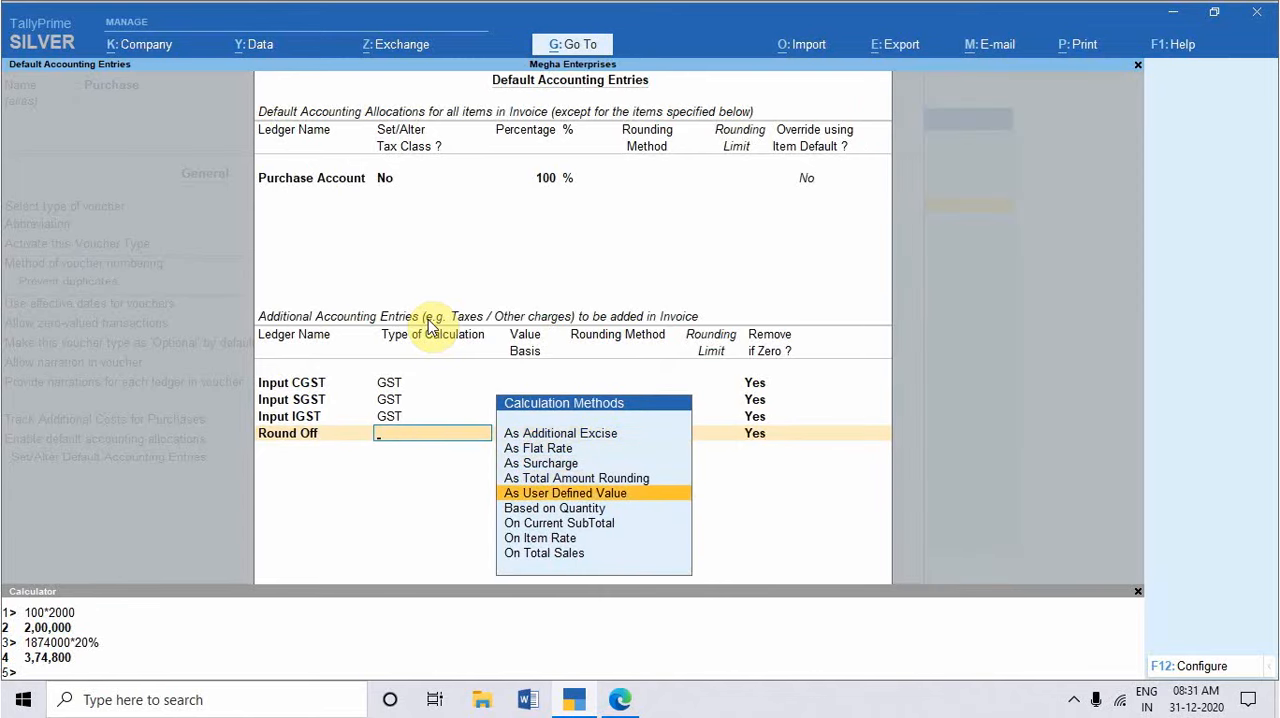
key(Down)
key(Down)
key(Down)
key(Down)
key(Return)
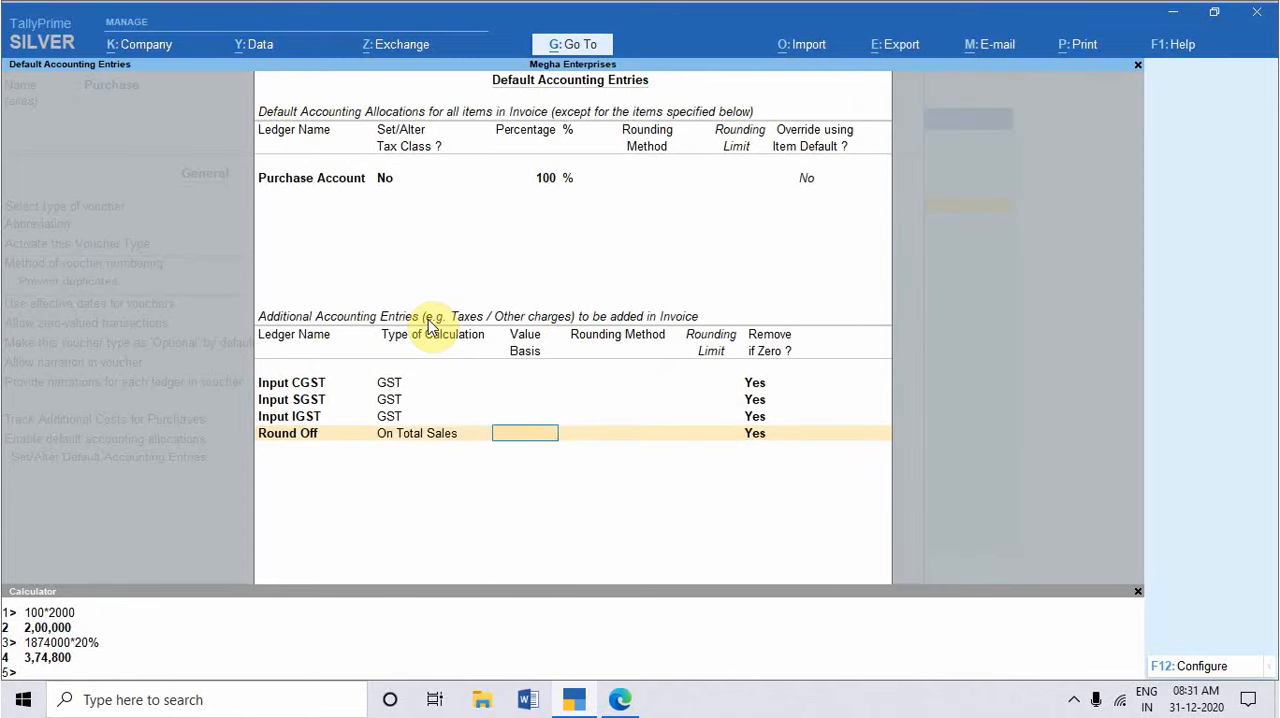
key(Return)
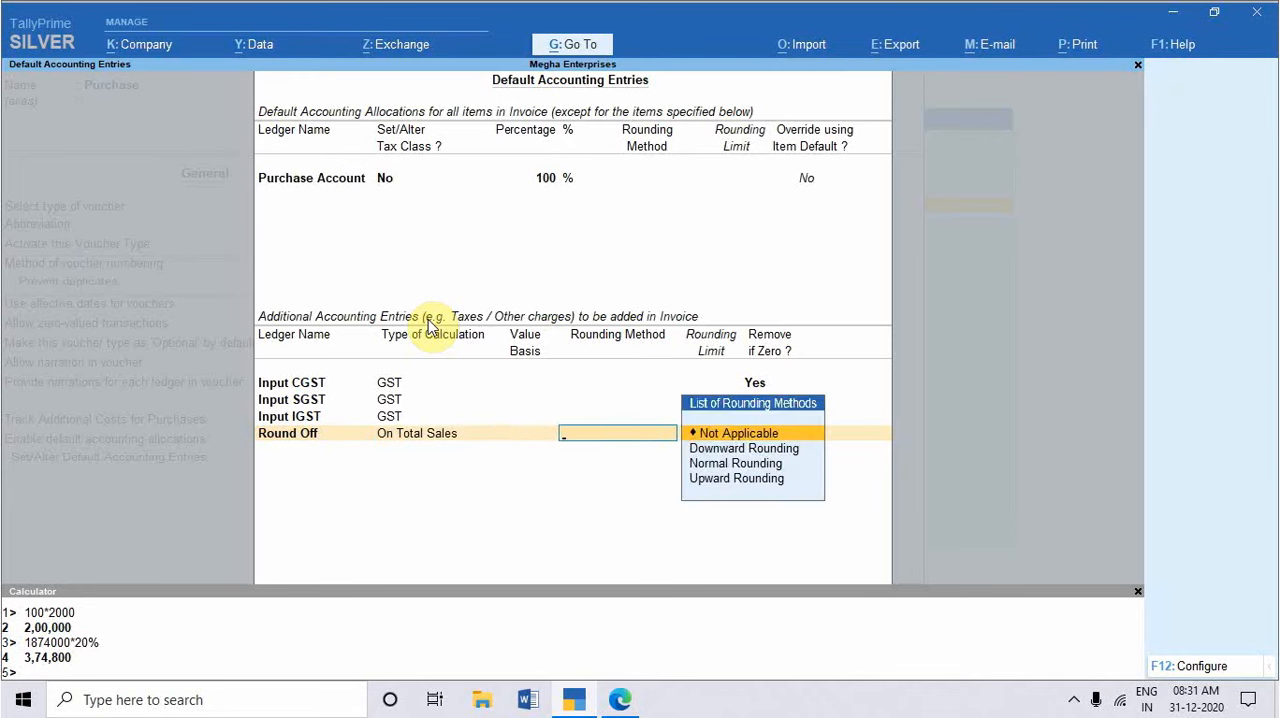
key(Down)
key(Down)
key(Return)
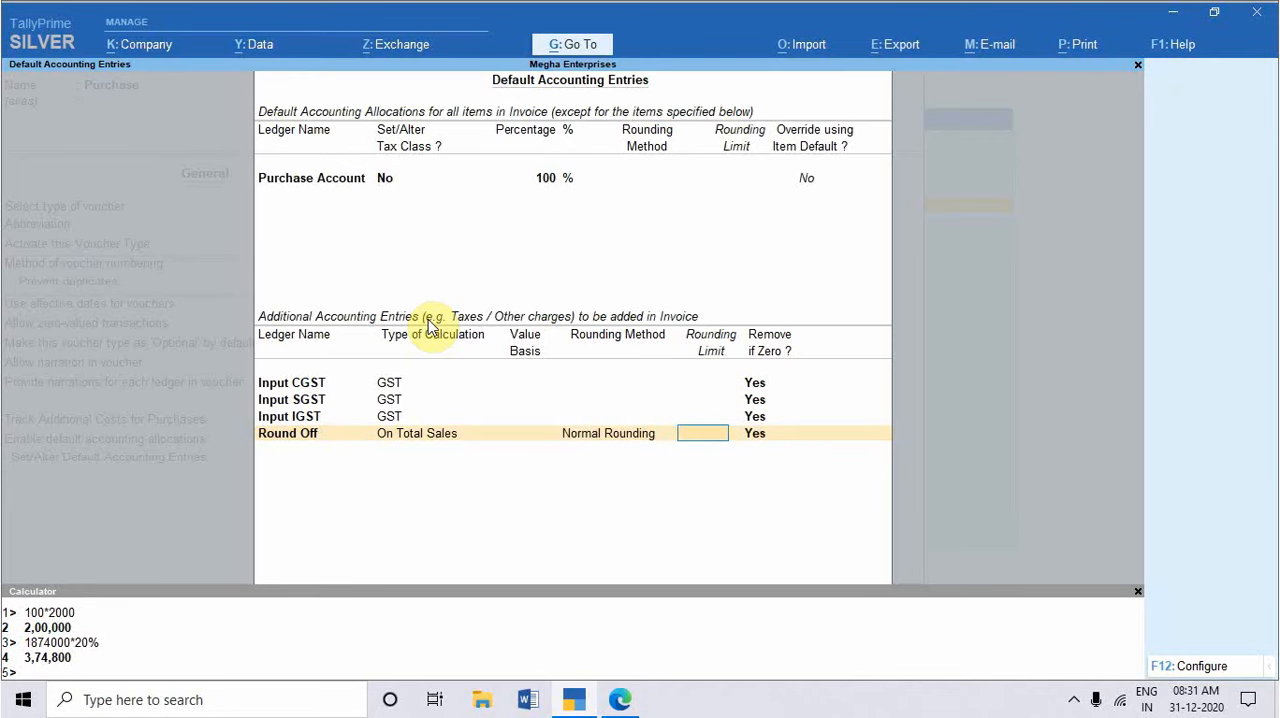
text(1)
key(Return)
key(Return)
Step: Save the altered Purchase voucher type without printing after saving and return to the Gateway of Tally
key(Return)
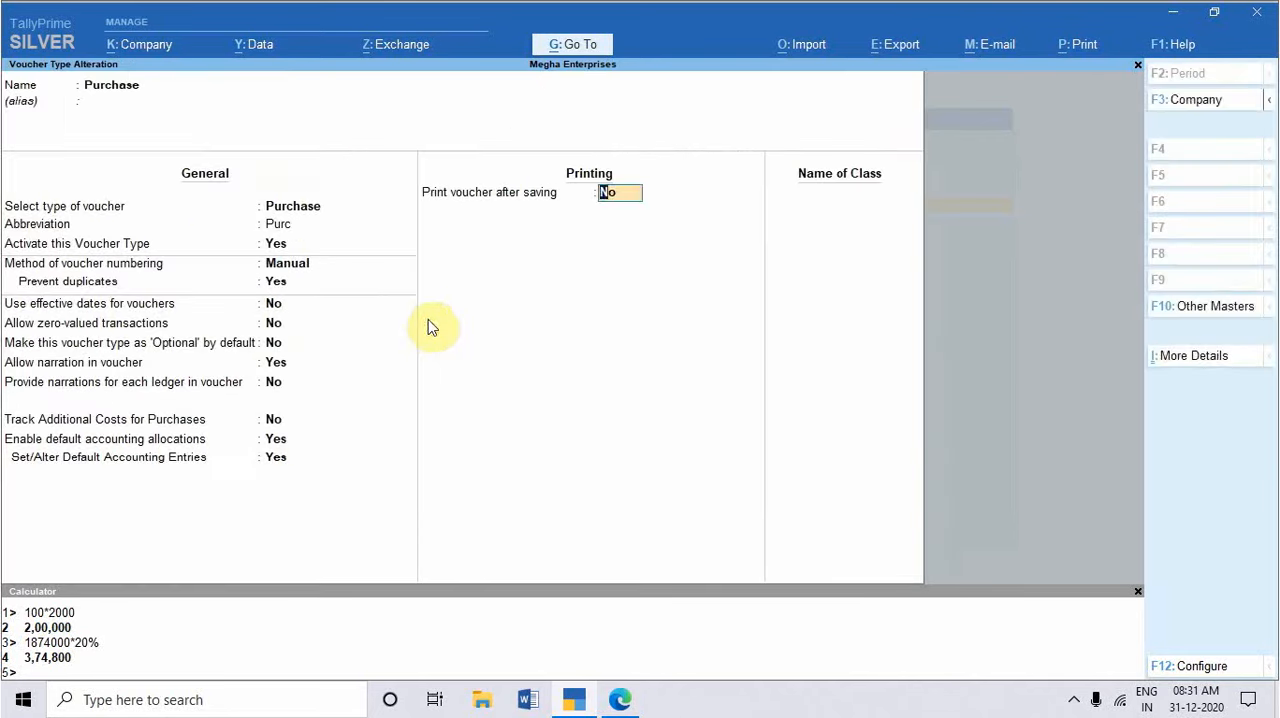
key(Return)
key(Return)
key(Return)
key(Escape)
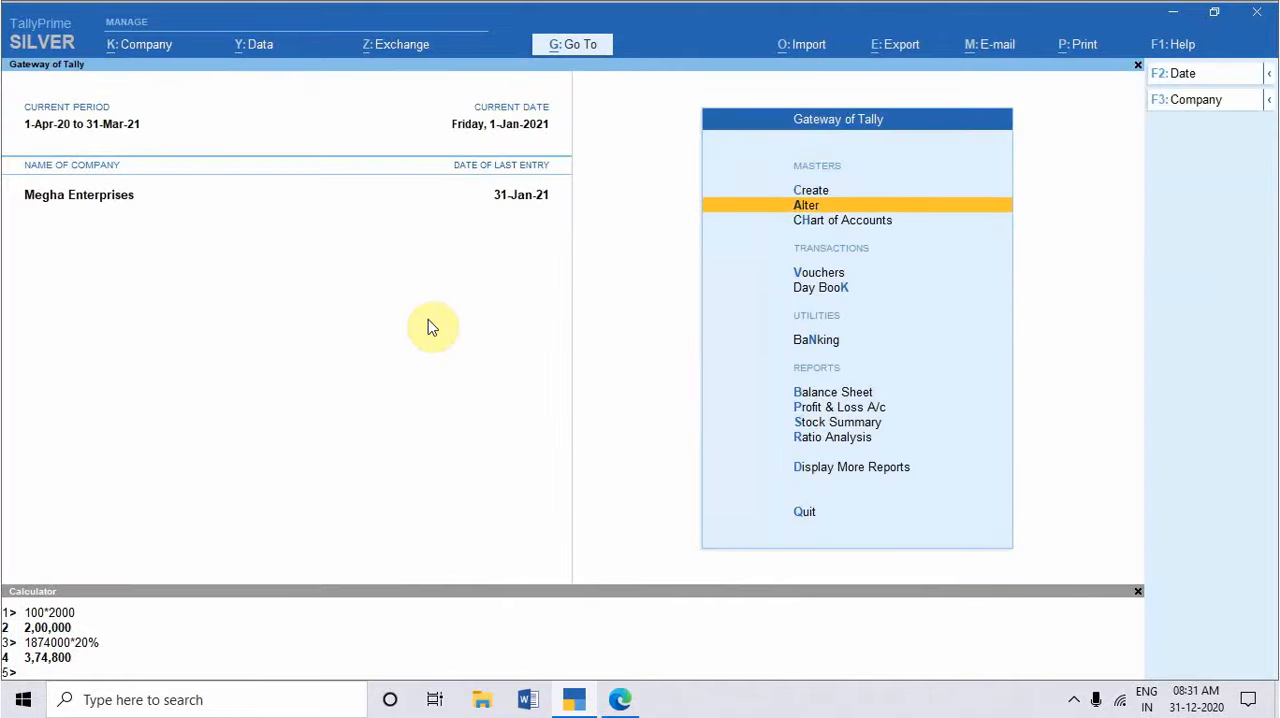
Step: Open voucher entry, check the keyboard purchase entry in the practice set PDF and set the voucher date to 1-2-2021
key(Up)
key(v)
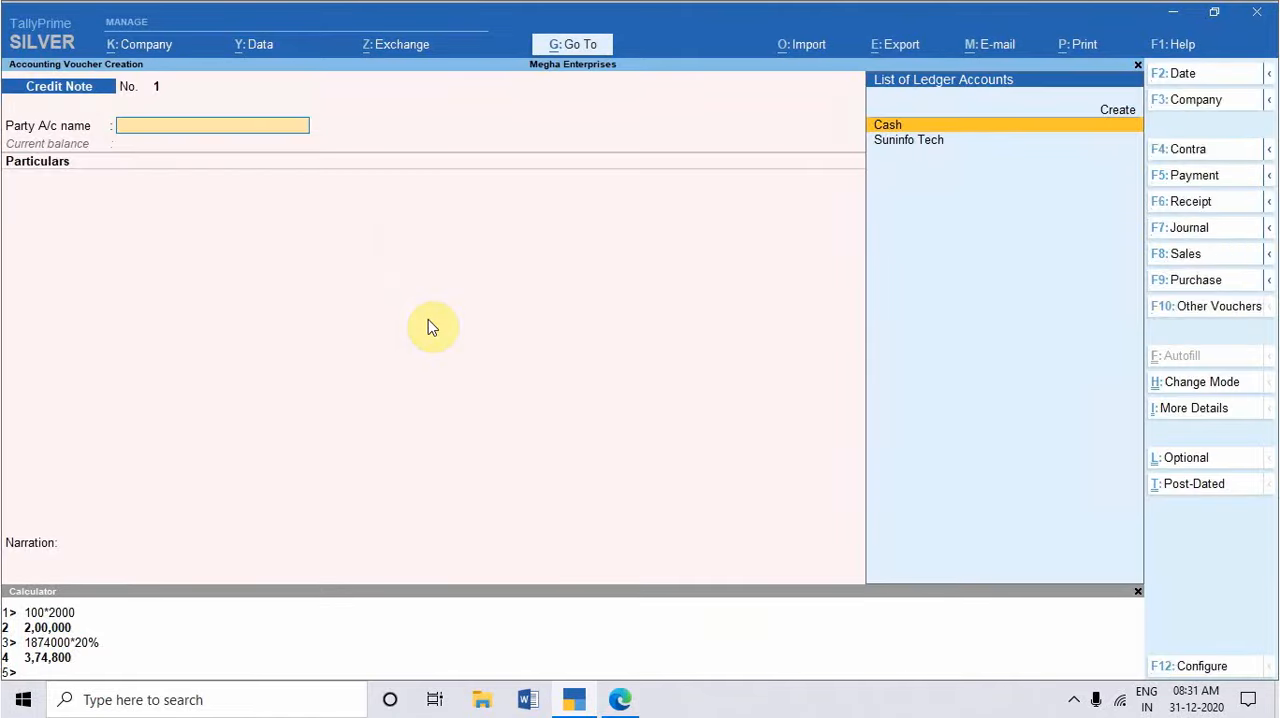
key(alt+Tab)
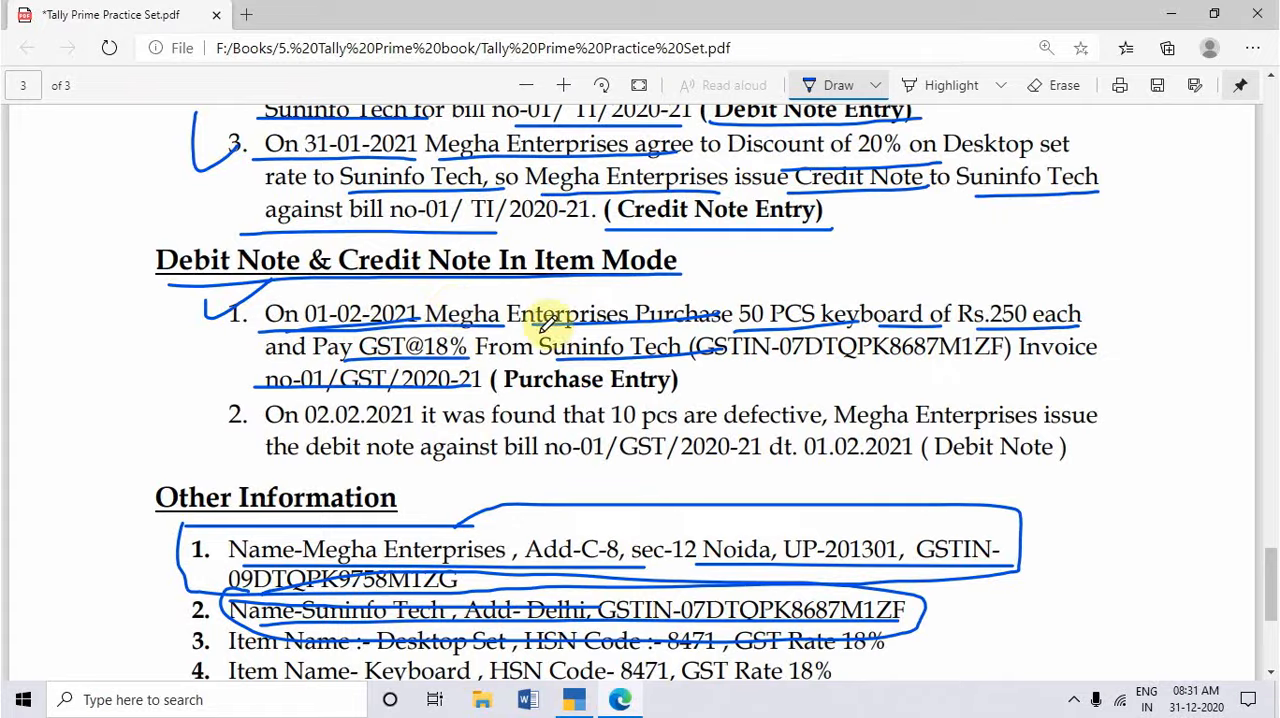
key(alt+Tab)
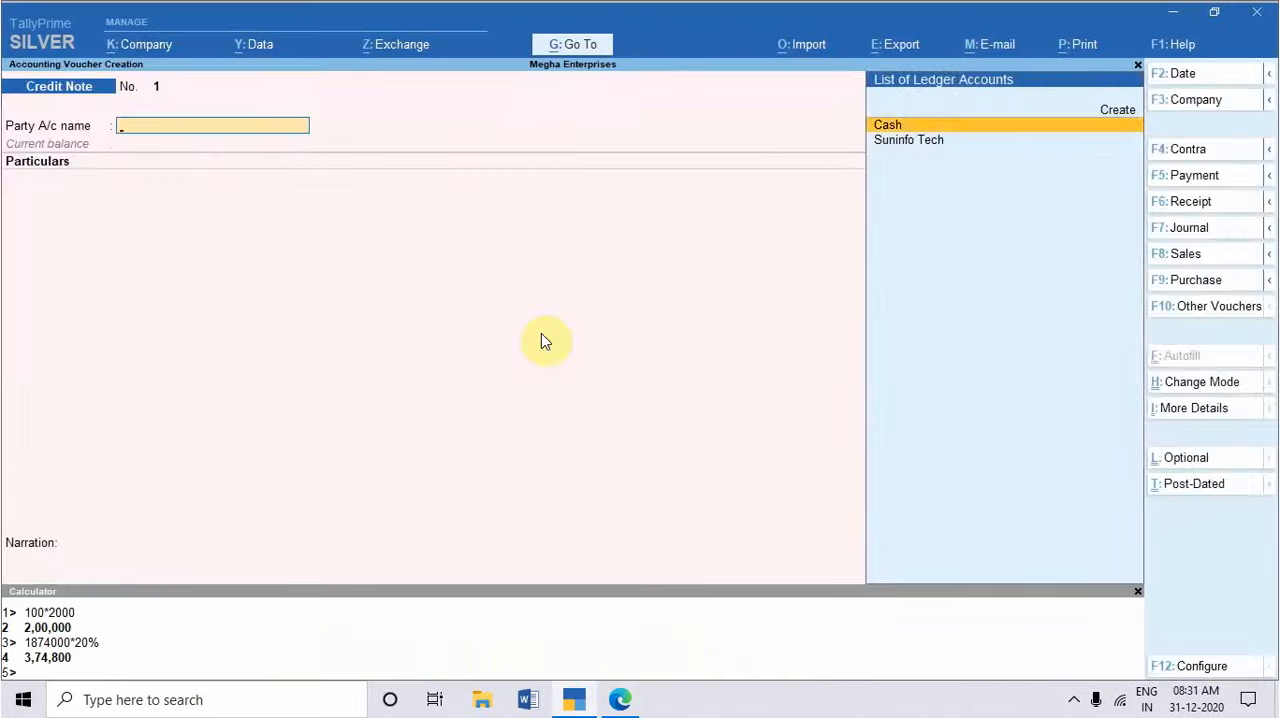
key(F2)
text(1-2-202)
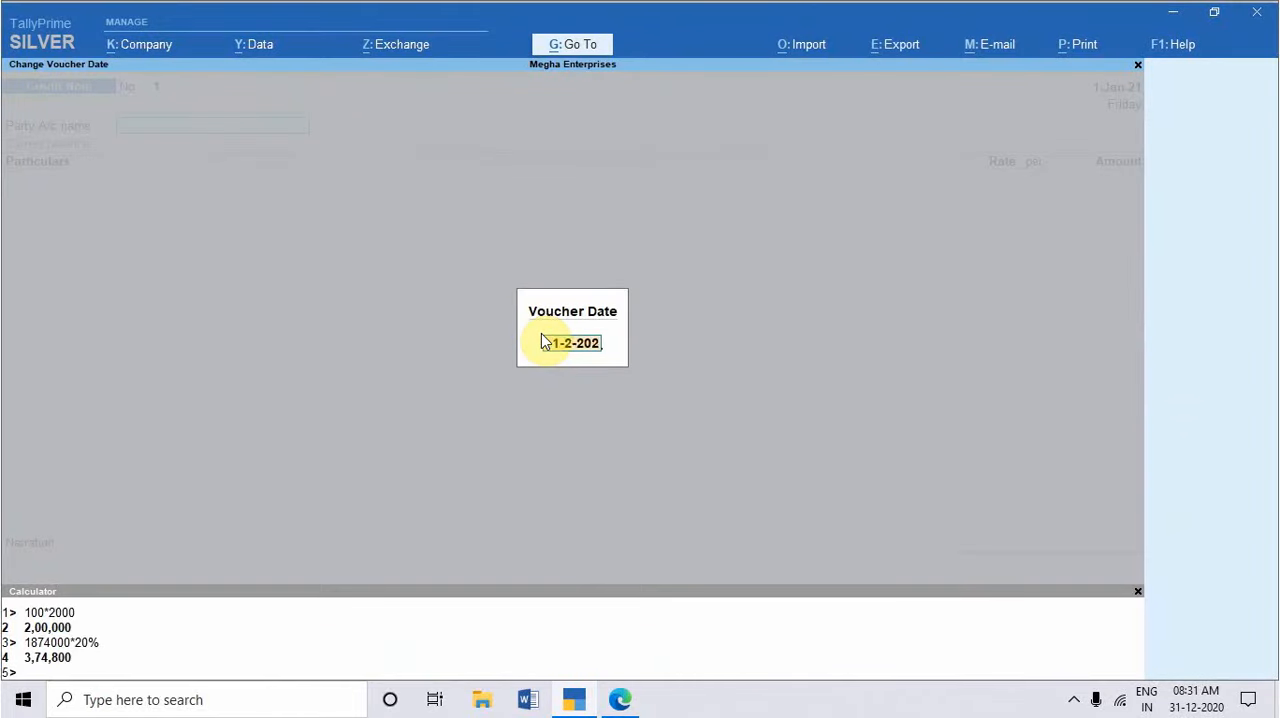
text(1)
key(Return)
Step: Select Suninfo Tech as the party, accept its default details and switch to a Purchase voucher
key(Down)
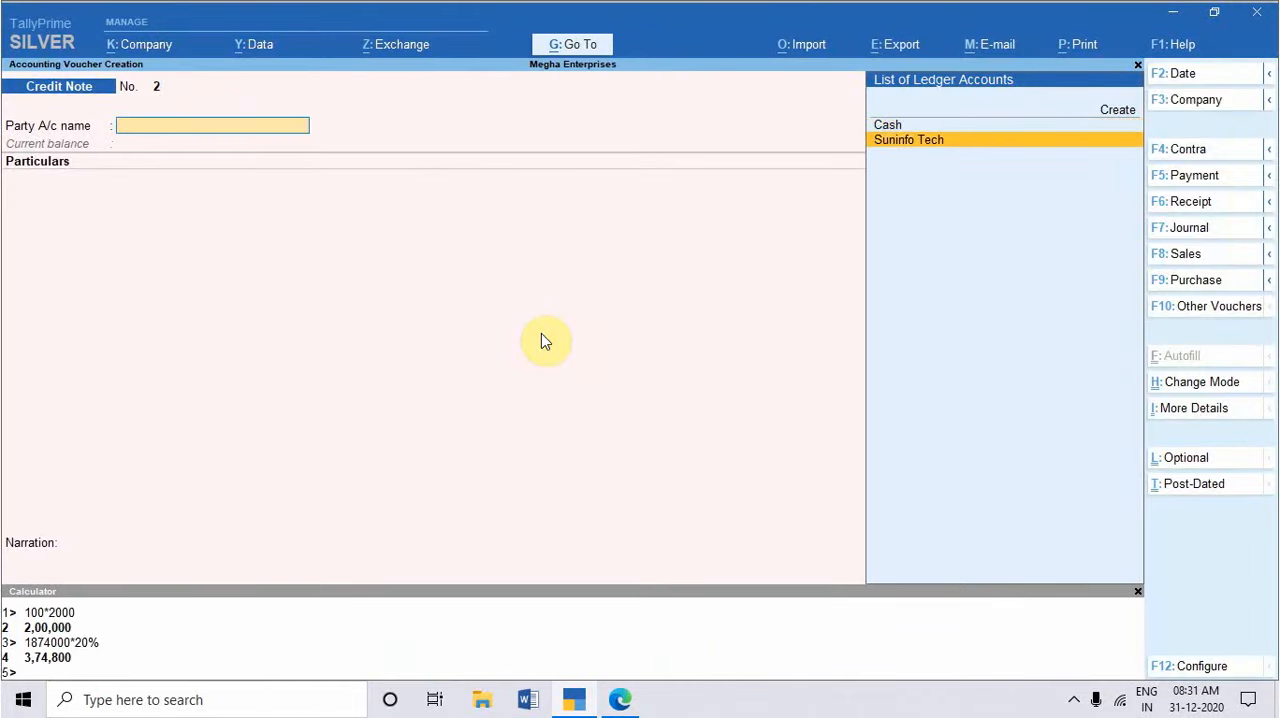
key(Return)
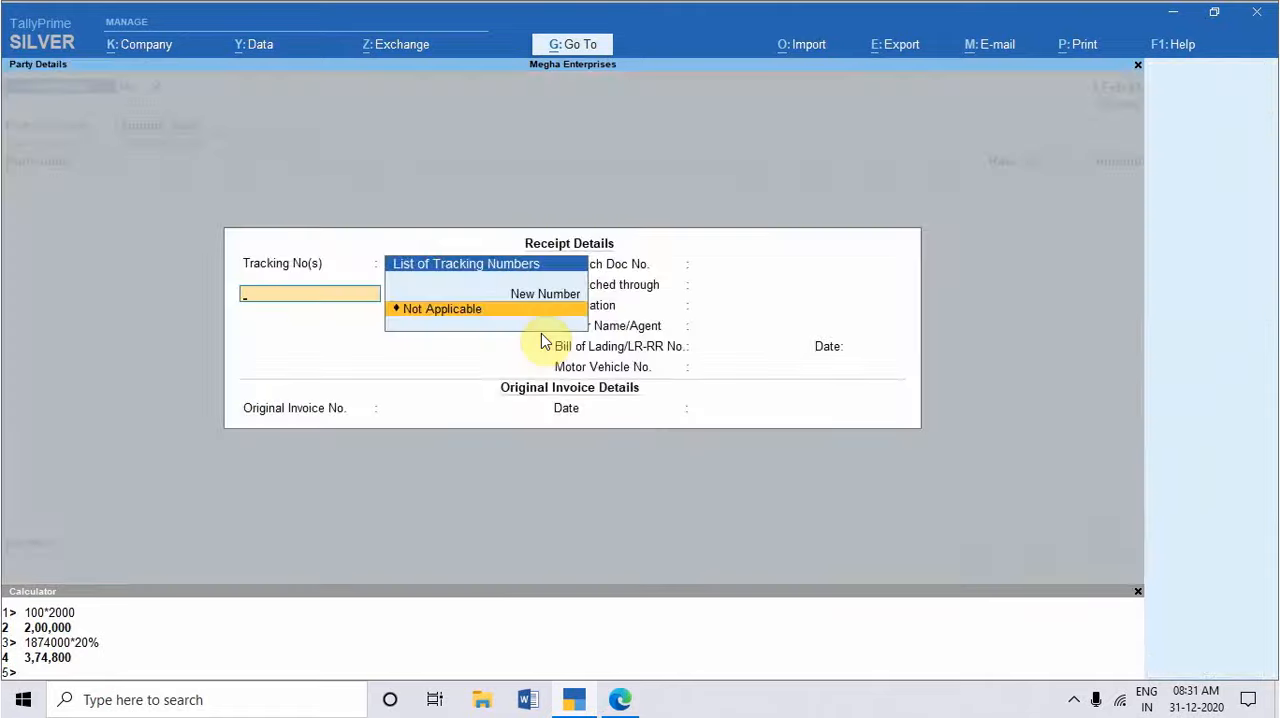
key(ctrl+a)
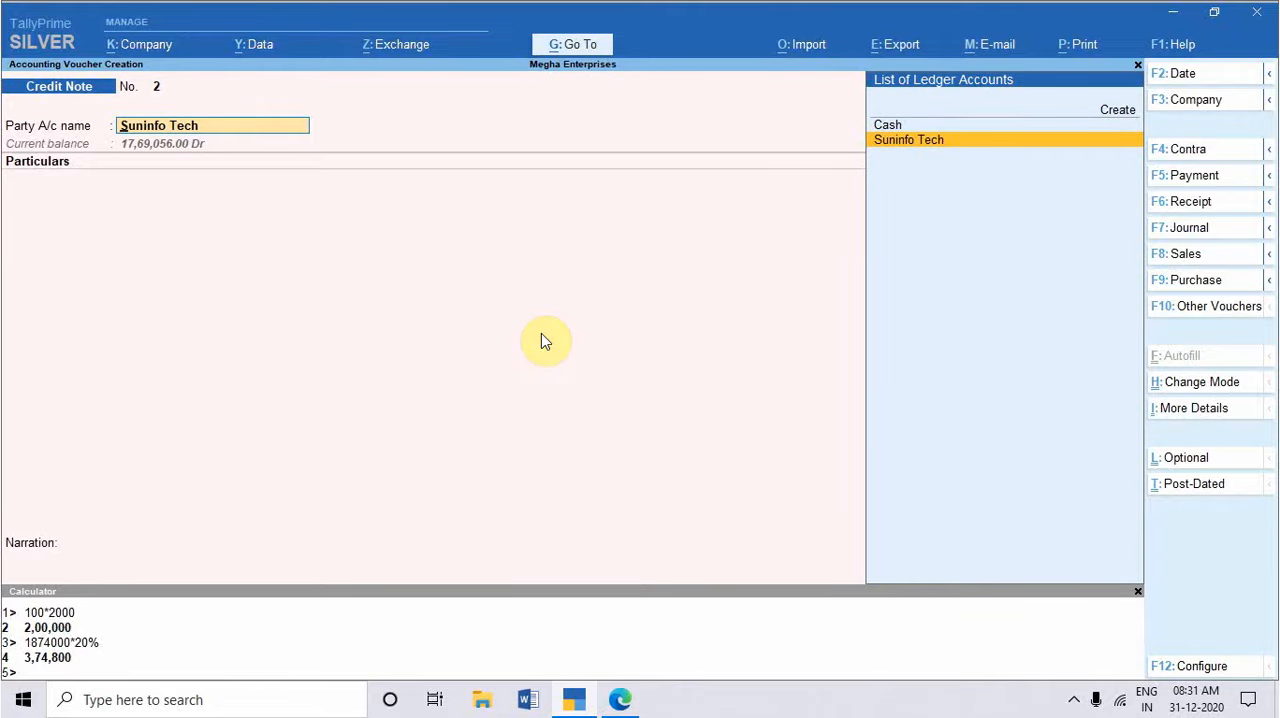
key(F9)
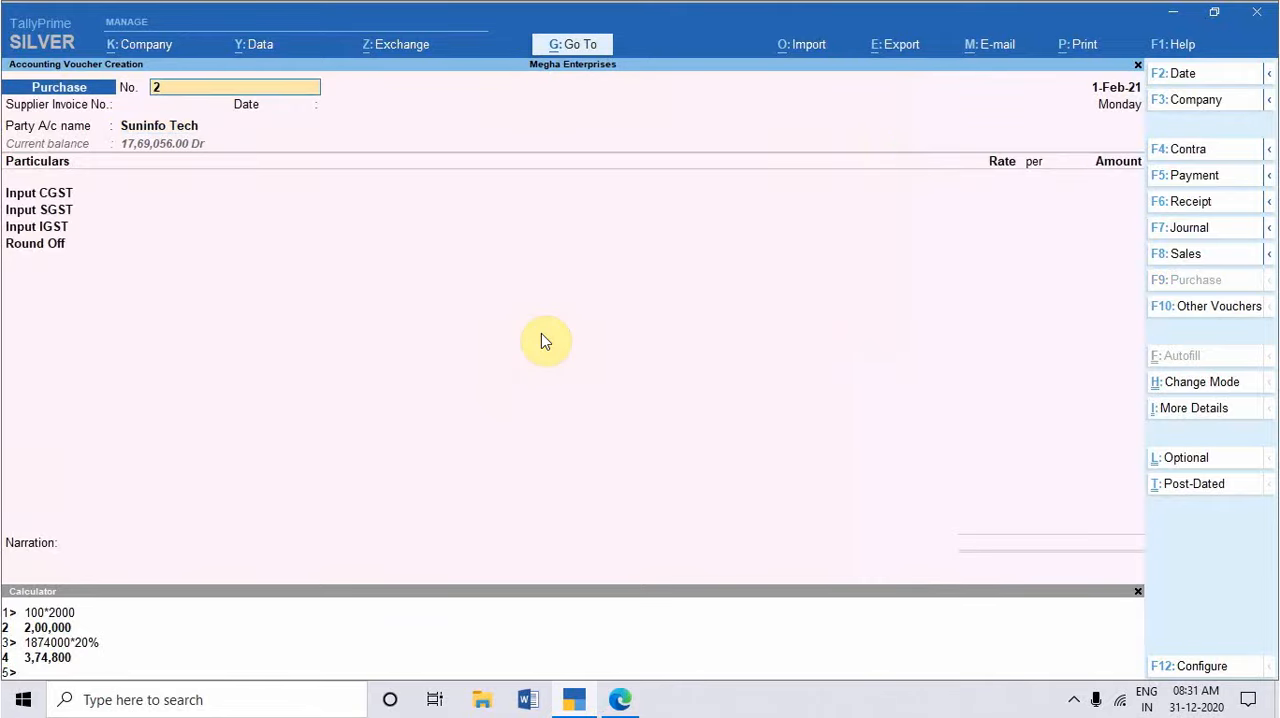
Step: Check the invoice number in the practice set PDF and enter 01/GST/2020-21 as the purchase voucher number
key(alt+Tab)
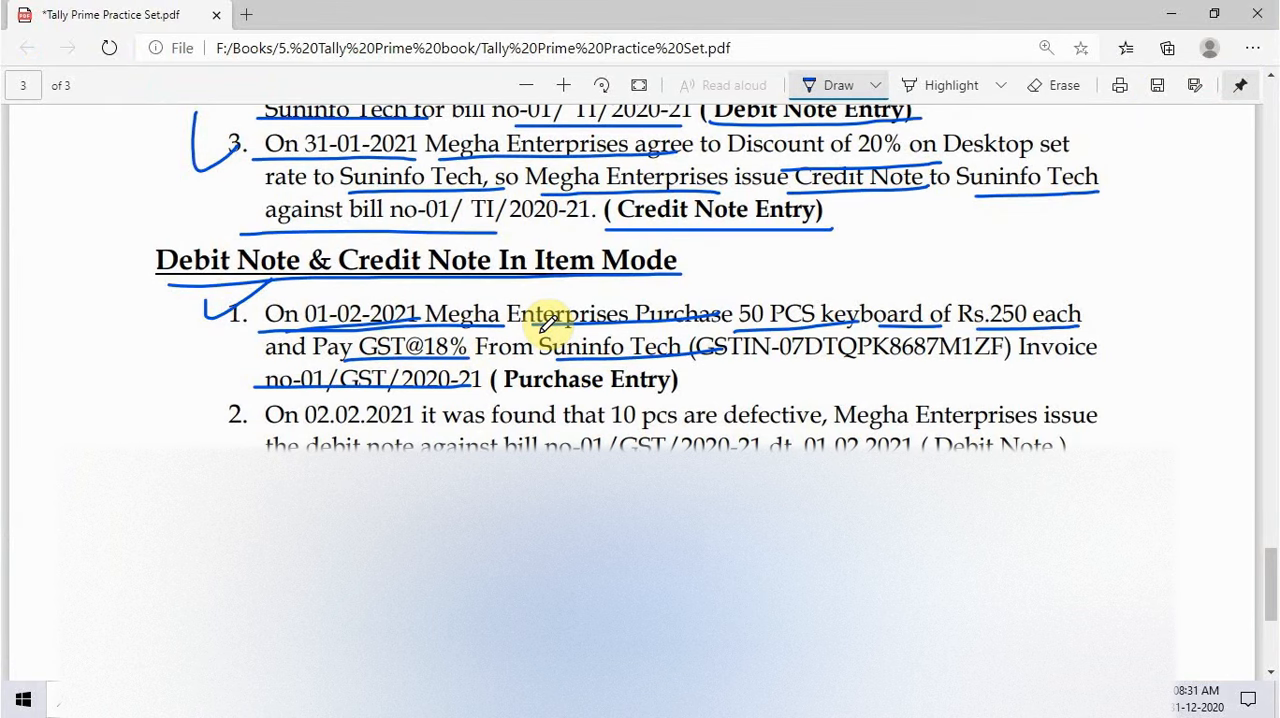
key(alt+Tab)
text(01)
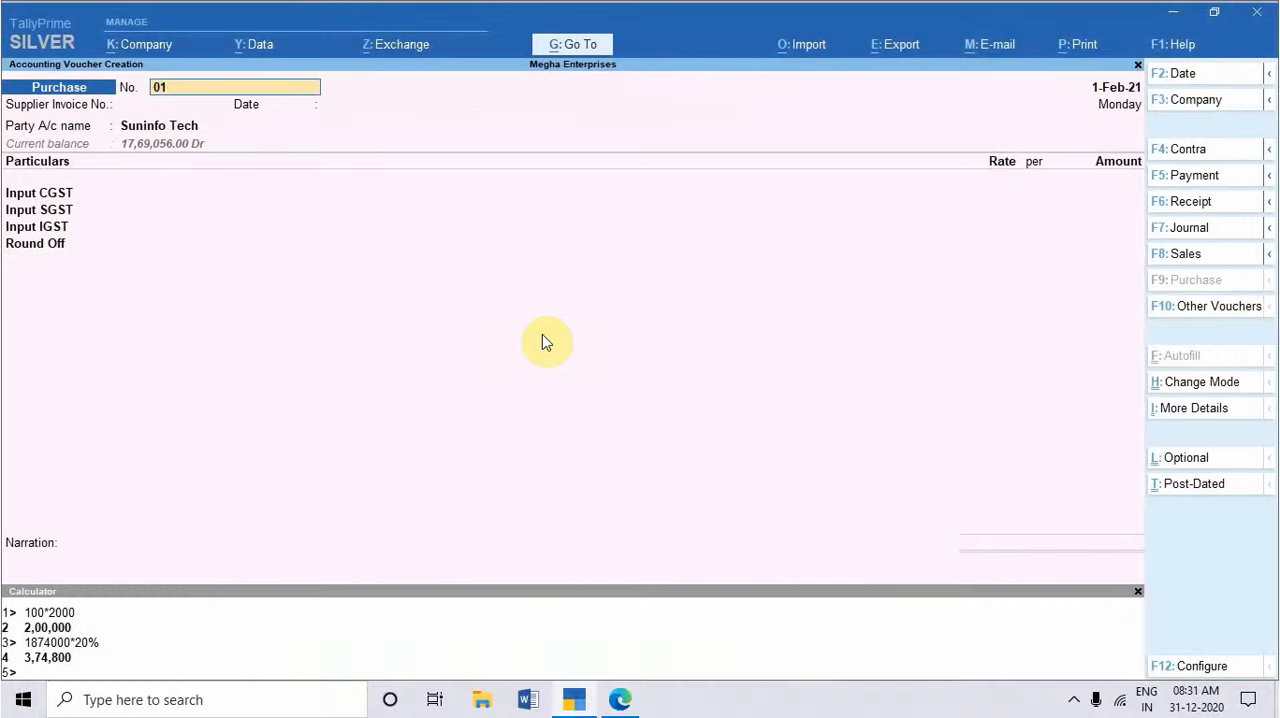
text(/GST/2020-21)
key(Return)
Step: Check the purchase date in the PDF, enter 01-2-2020 as the supplier invoice number and accept 1-Feb-21 as its date
key(alt+Tab)
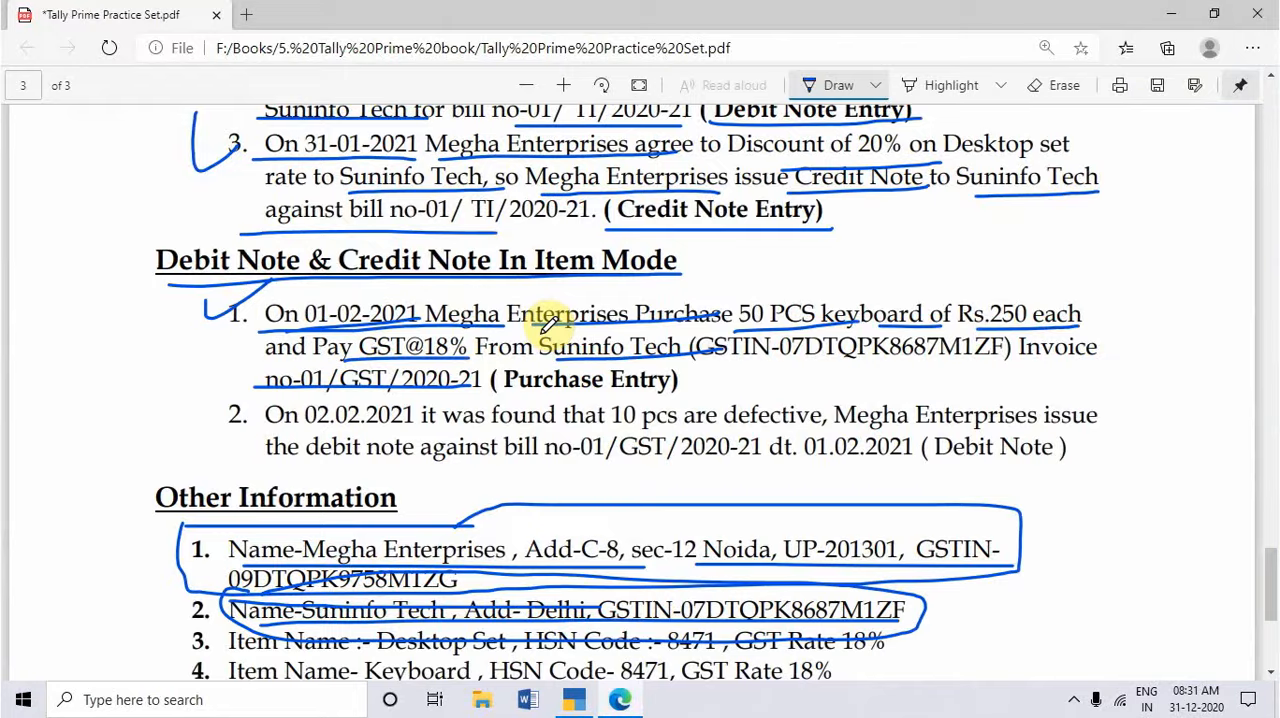
key(alt+Tab)
text(01-2-2020)
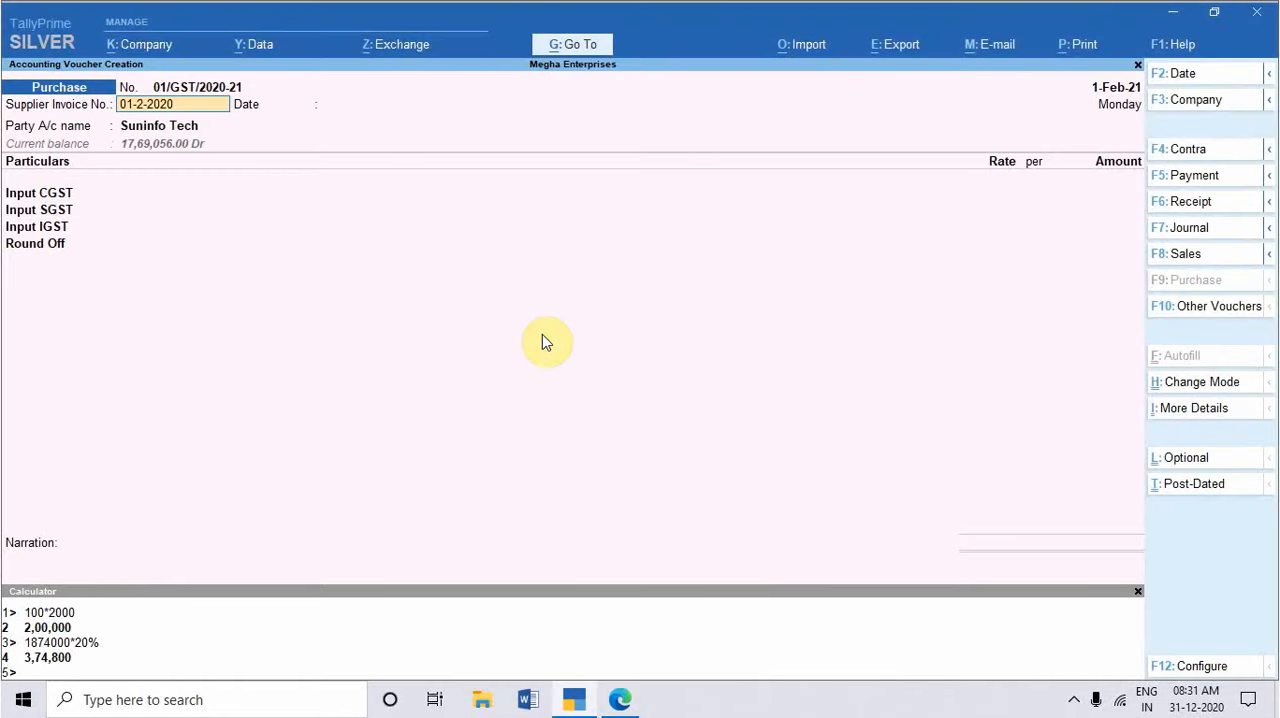
key(Return)
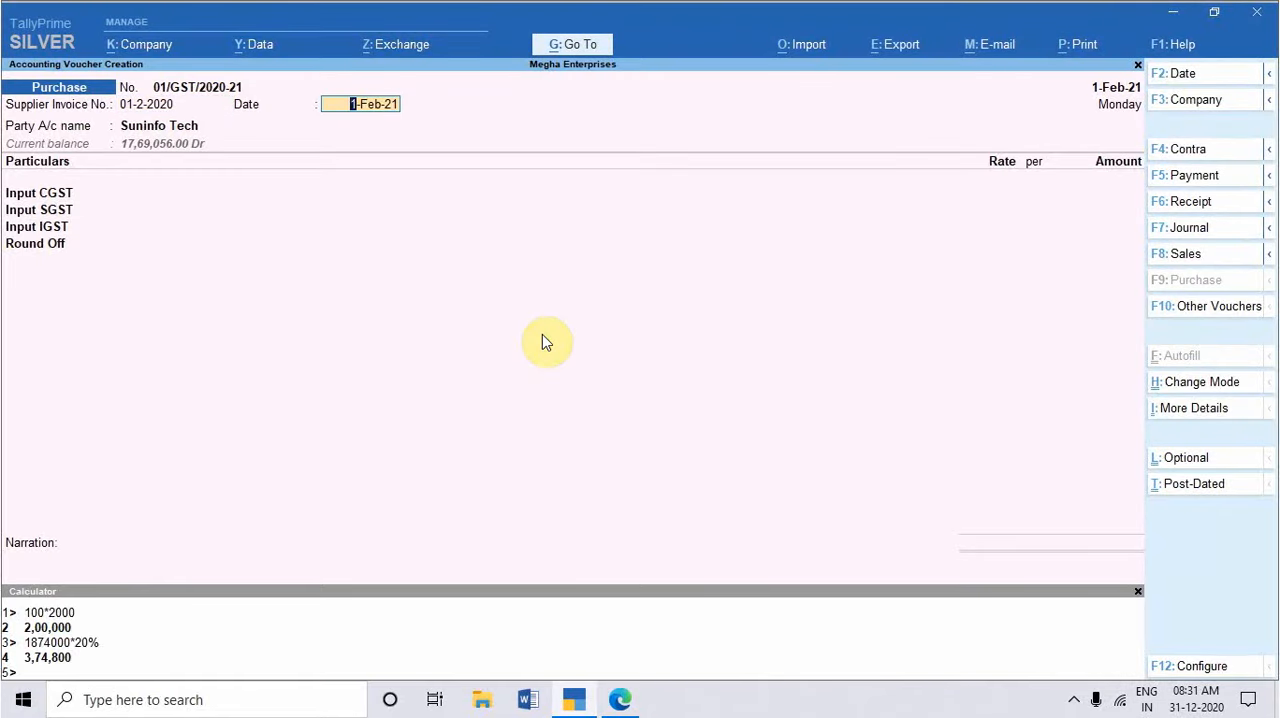
key(Return)
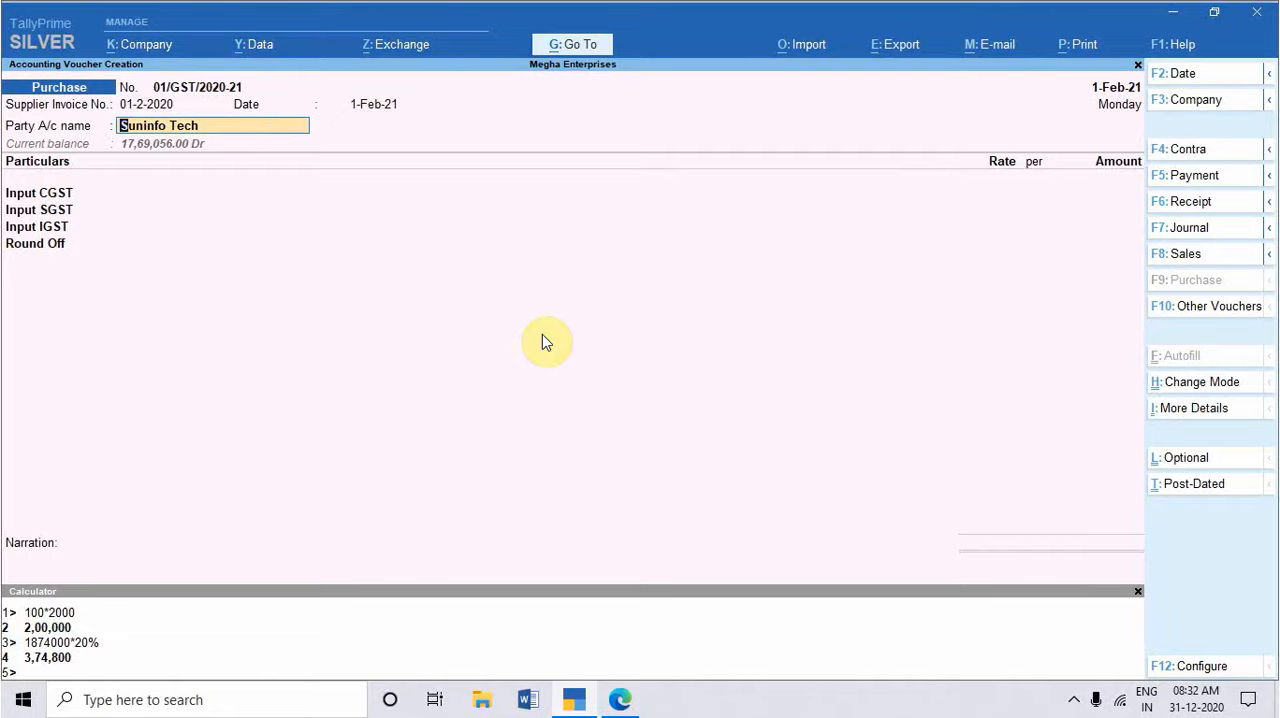
Step: Keep Suninfo Tech as the purchase party and accept the default receipt and party details
key(Return)
key(Return)
key(Return)
key(Return)
key(Return)
key(Return)
key(Return)
key(Return)
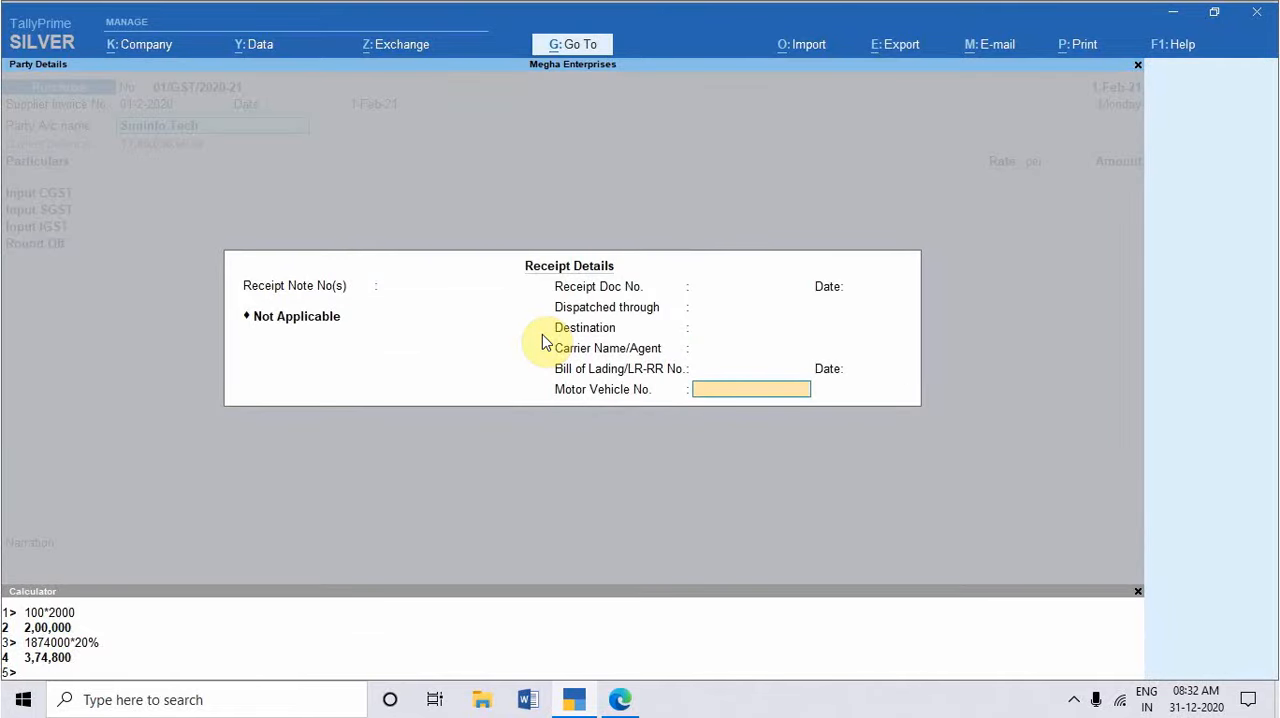
key(Return)
key(Return)
key(Return)
key(Return)
key(Return)
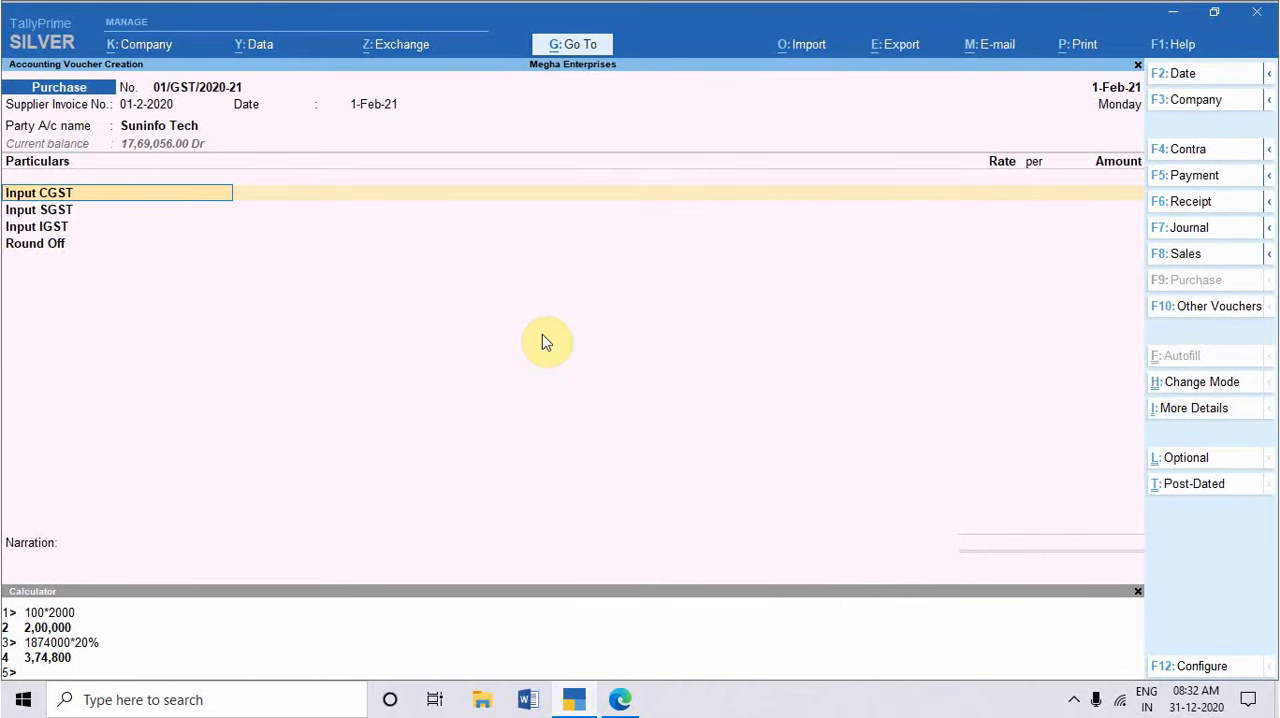
Step: Change the purchase voucher mode to Item Invoice and accept the existing header, receipt and party details again
key(ctrl+h)
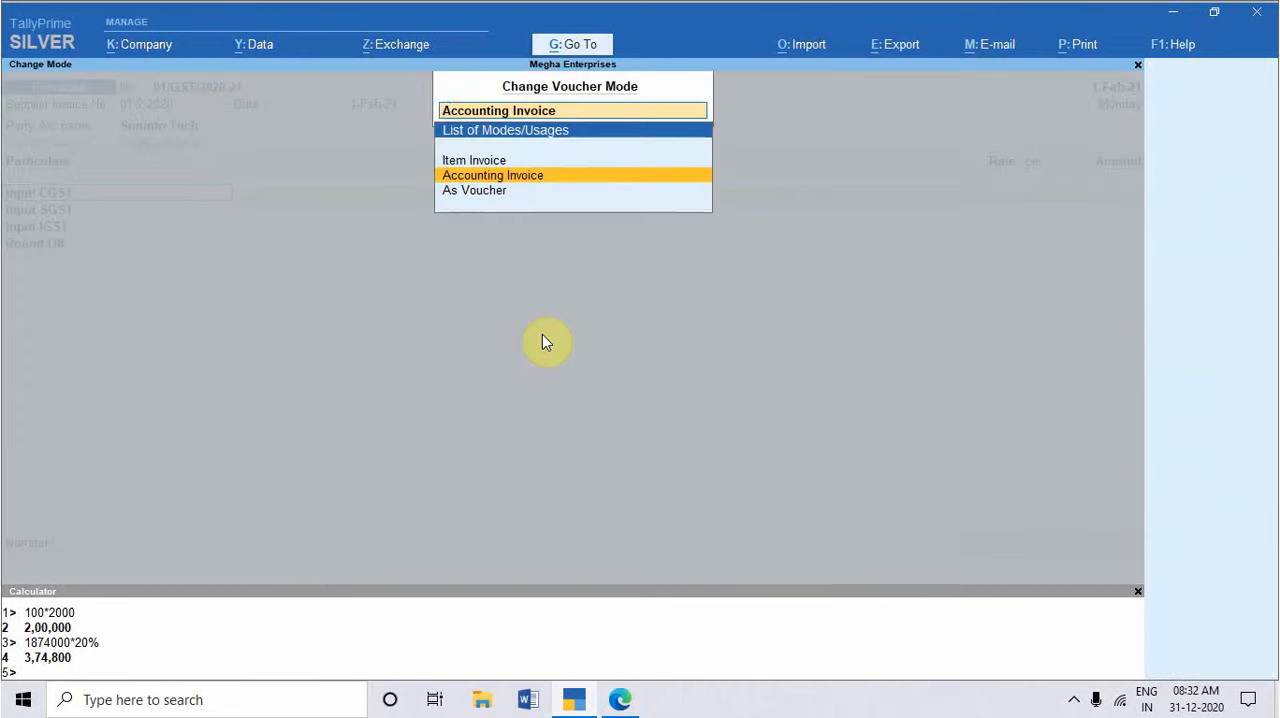
key(Up)
key(Return)
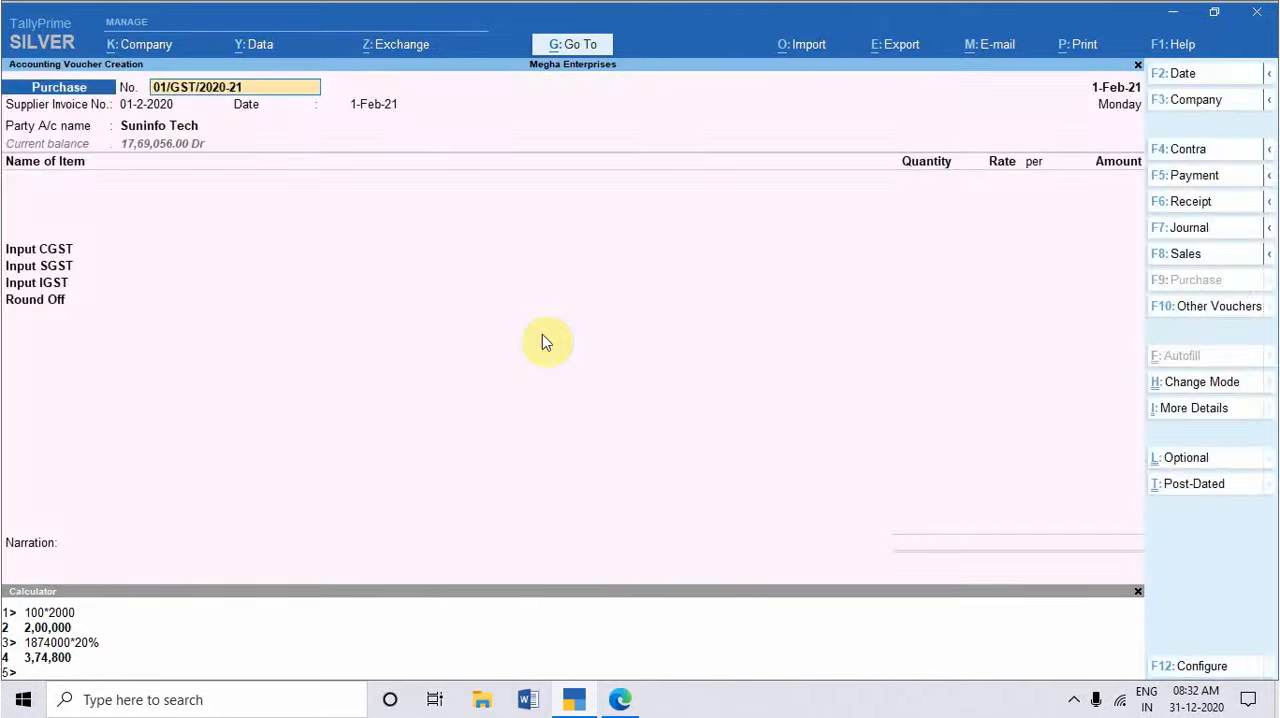
key(Return)
key(Return)
key(Return)
key(Return)
key(Return)
key(Return)
key(Return)
key(Return)
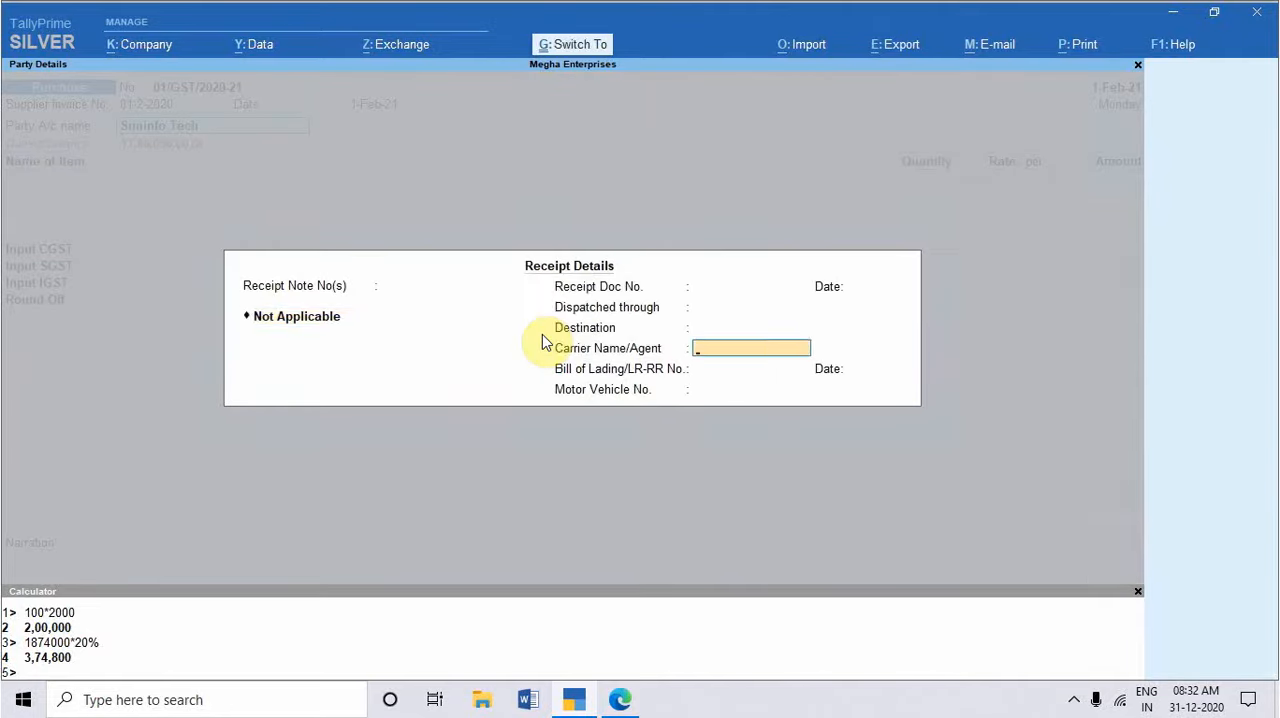
key(ctrl+a)
key(Return)
key(Return)
key(Return)
key(Return)
key(Return)
key(Return)
Step: Check the item details in the PDF and add the Keyboard item with tracking Not Applicable, 50 pcs at 250 each
key(alt+Tab)
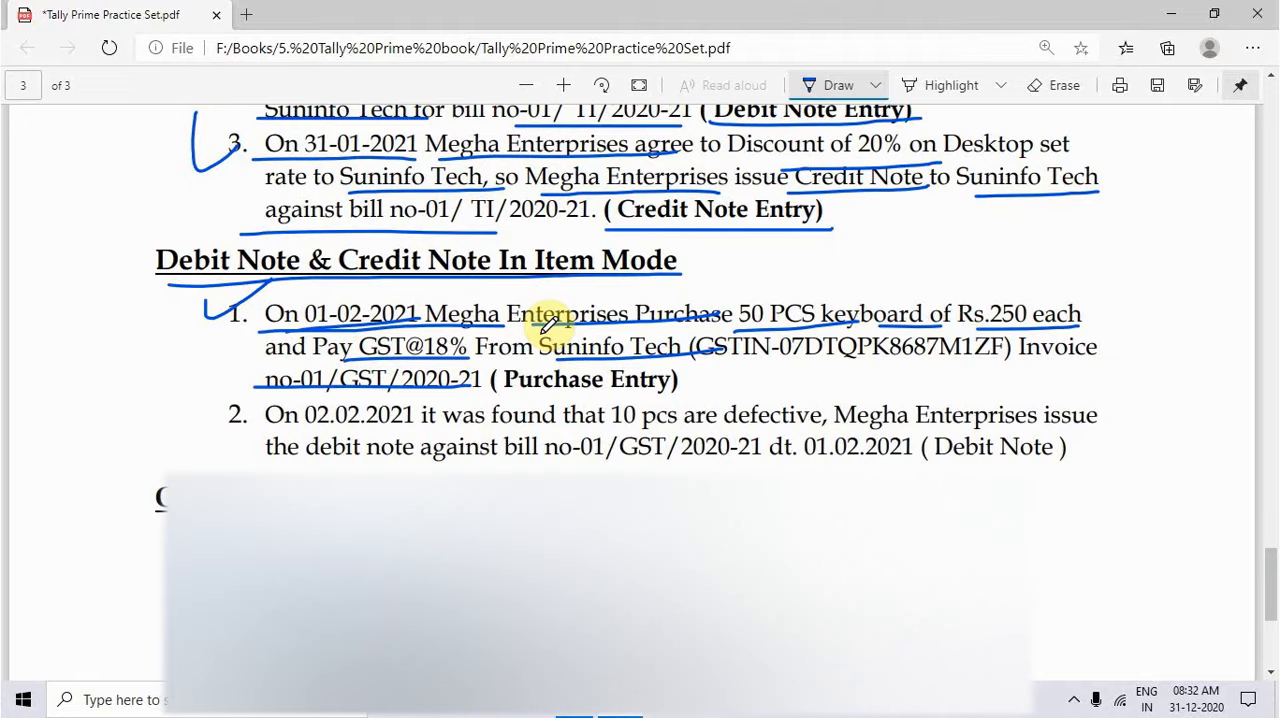
key(alt+Tab)
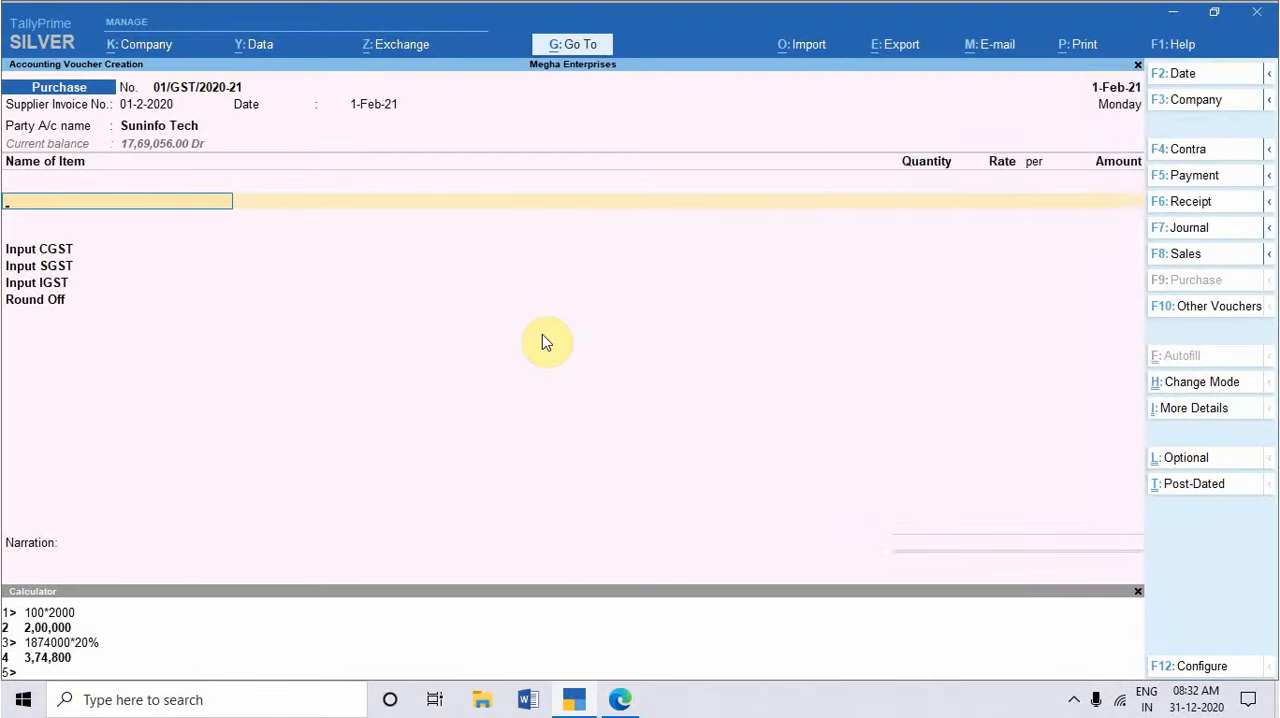
text(ke)
key(Return)
key(Return)
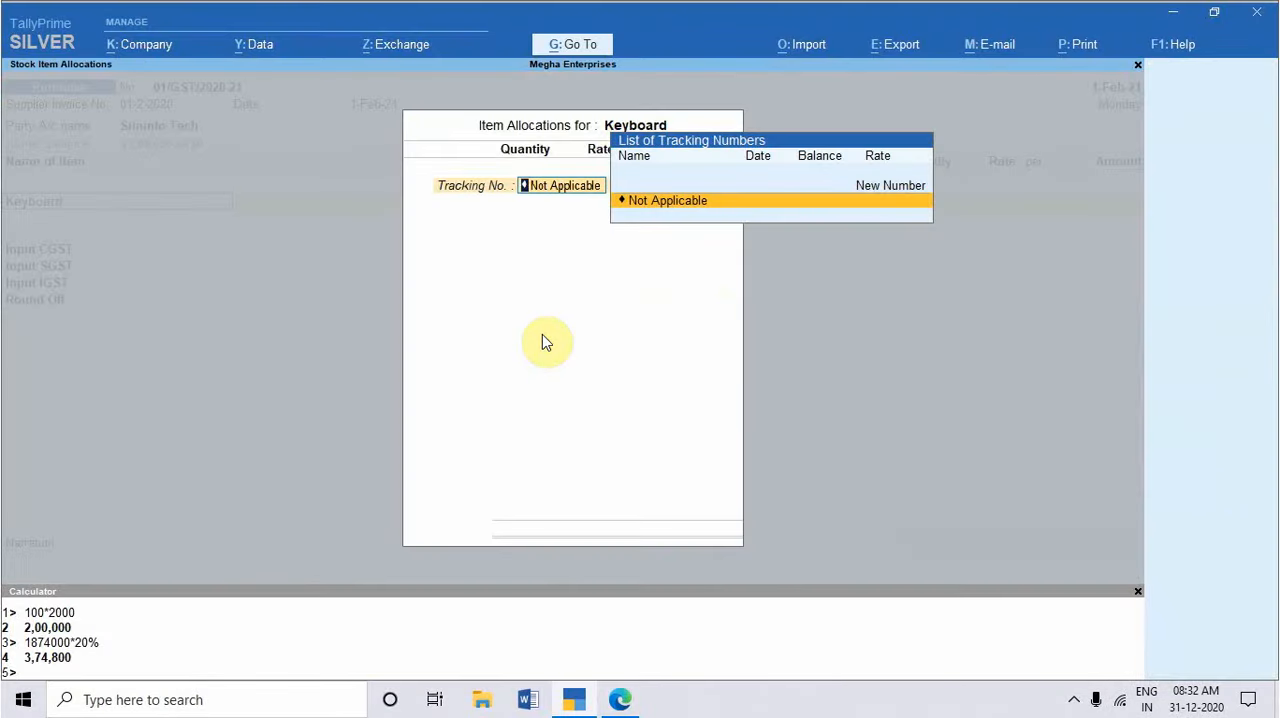
key(Return)
text(50)
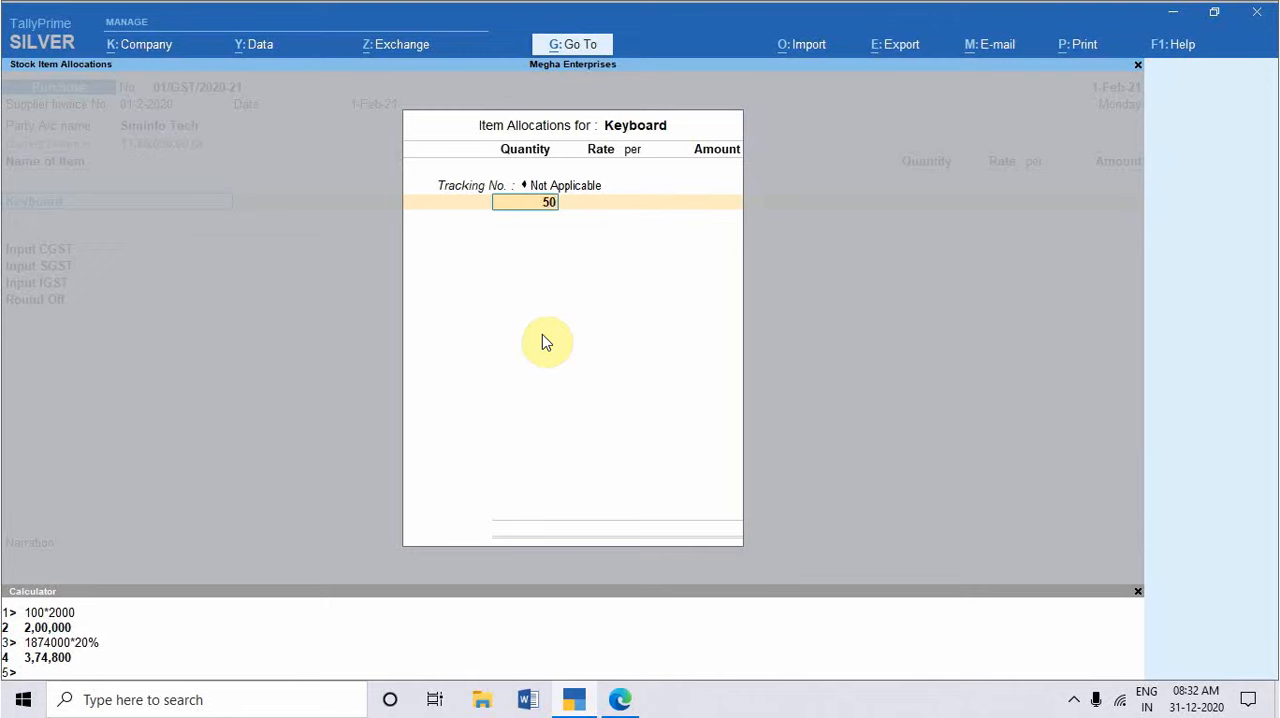
key(Return)
text(250)
key(Return)
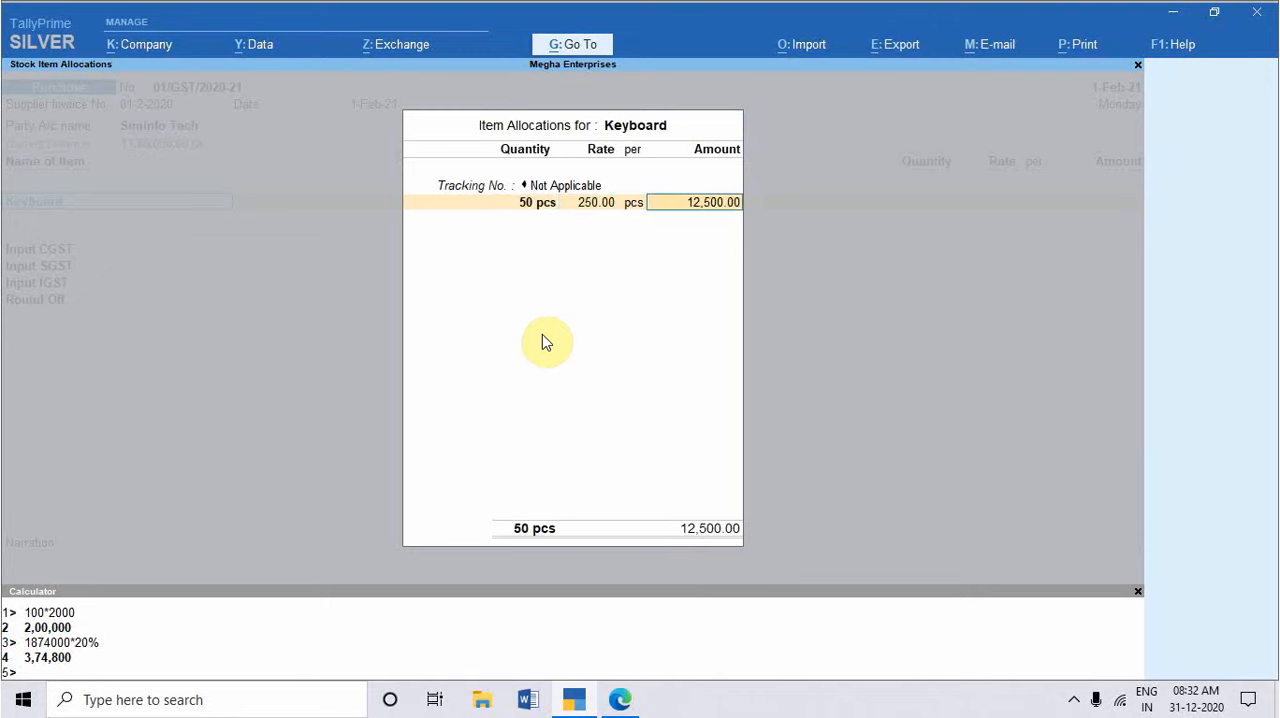
key(Return)
key(Return)
key(Return)
key(Return)
key(Return)
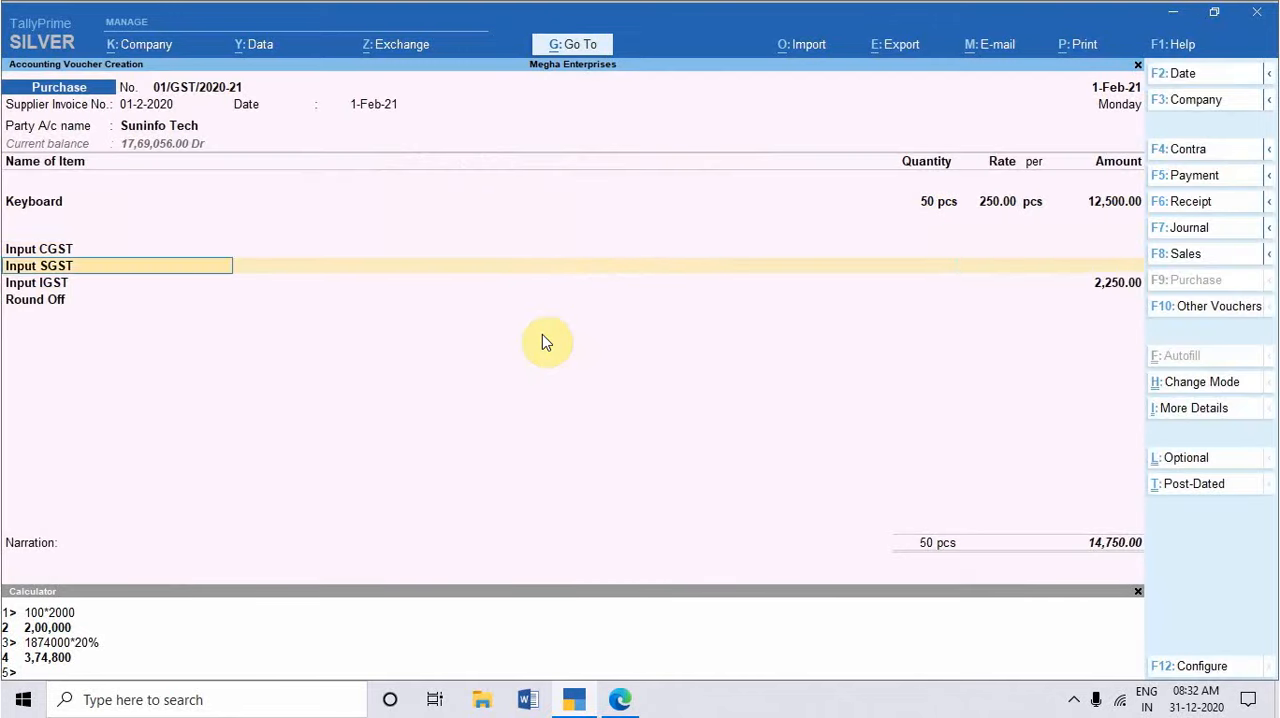
Step: Accept the default GST and Round Off entries and save the keyboard purchase voucher without a narration
key(Return)
key(Return)
key(Return)
key(Return)
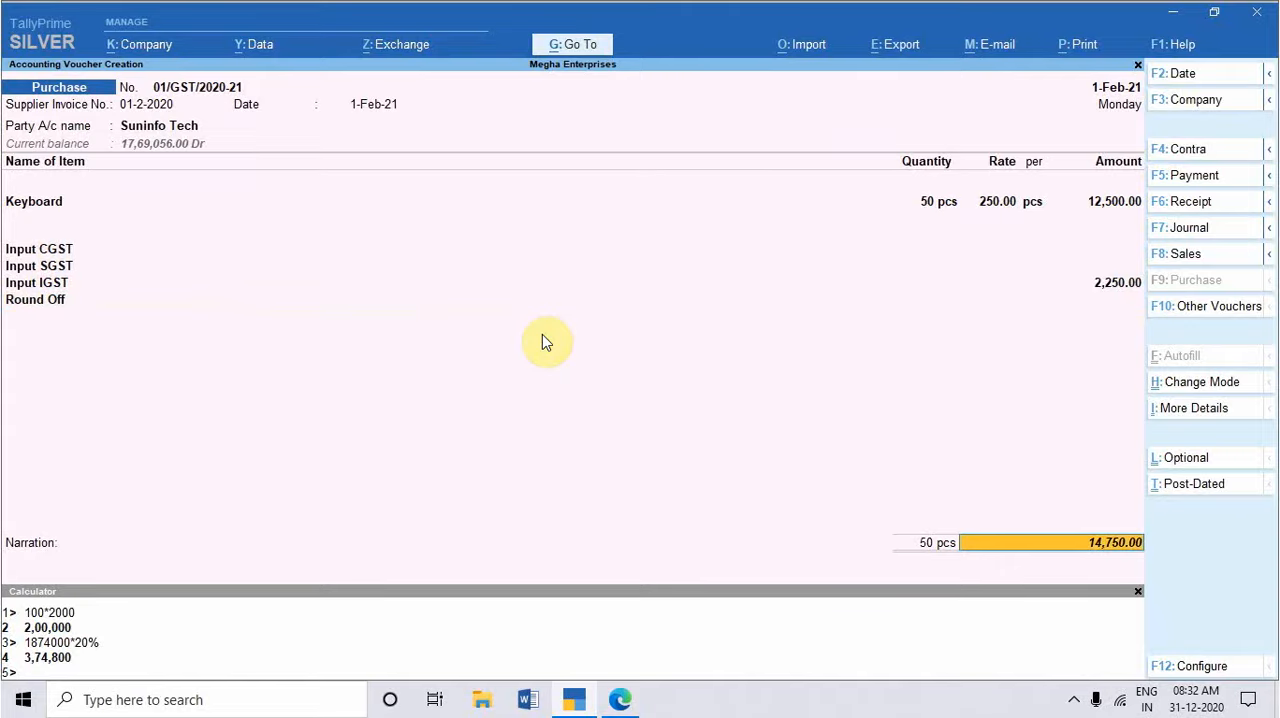
key(Return)
key(Return)
key(Return)
key(Return)
key(Return)
key(Return)
key(Return)
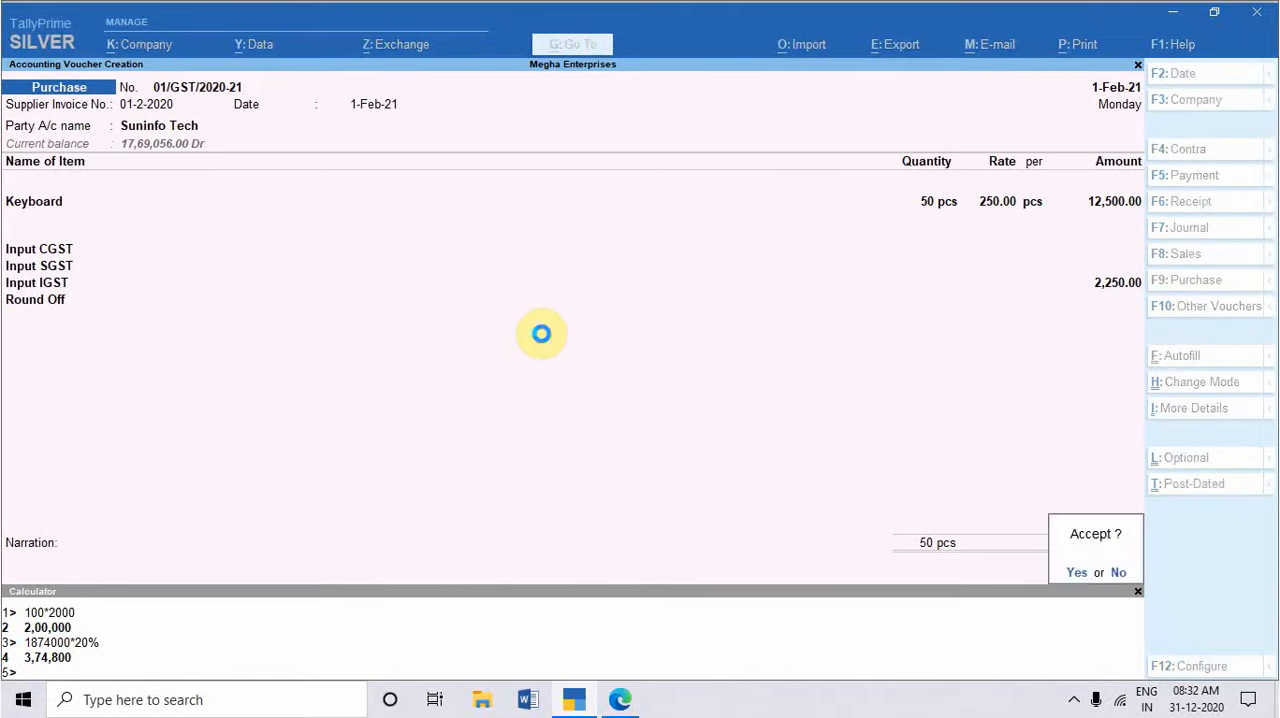
key(Return)
Step: Tick off the keyboard purchase exercise in the practice set PDF and underline the key details of the debit note exercise
key(alt+Tab)
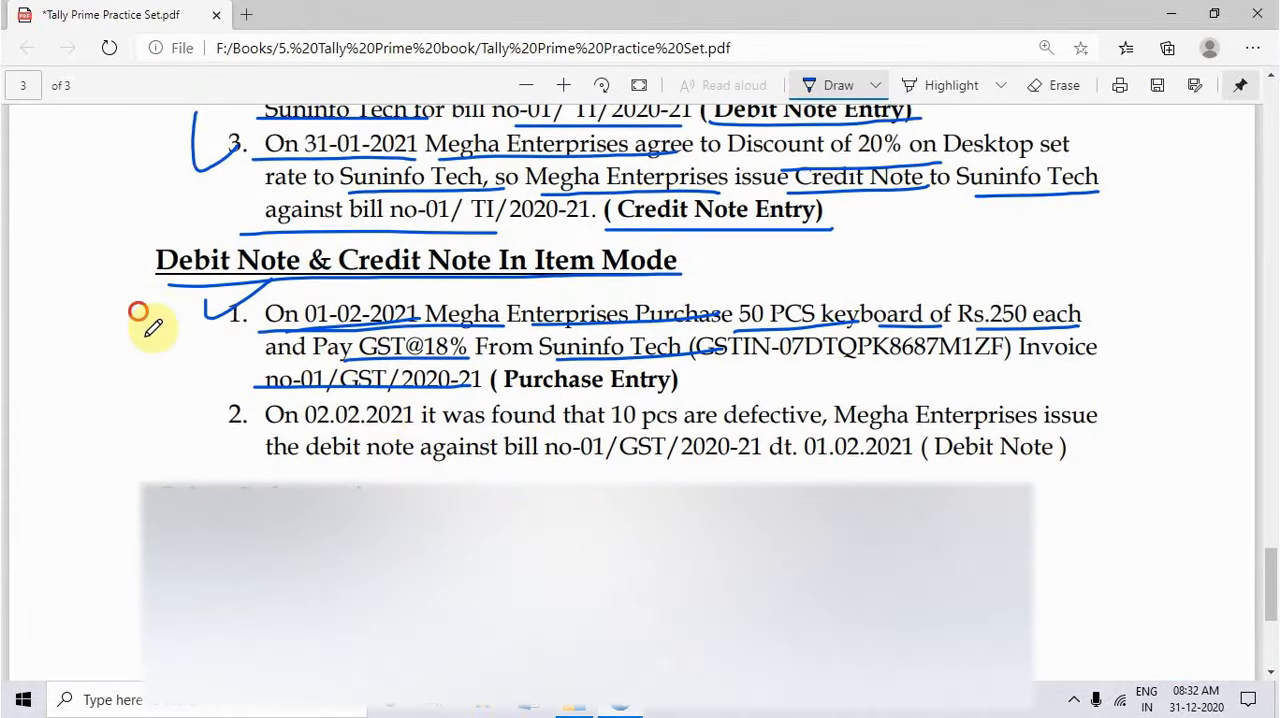
drag(143, 323, 290, 285)
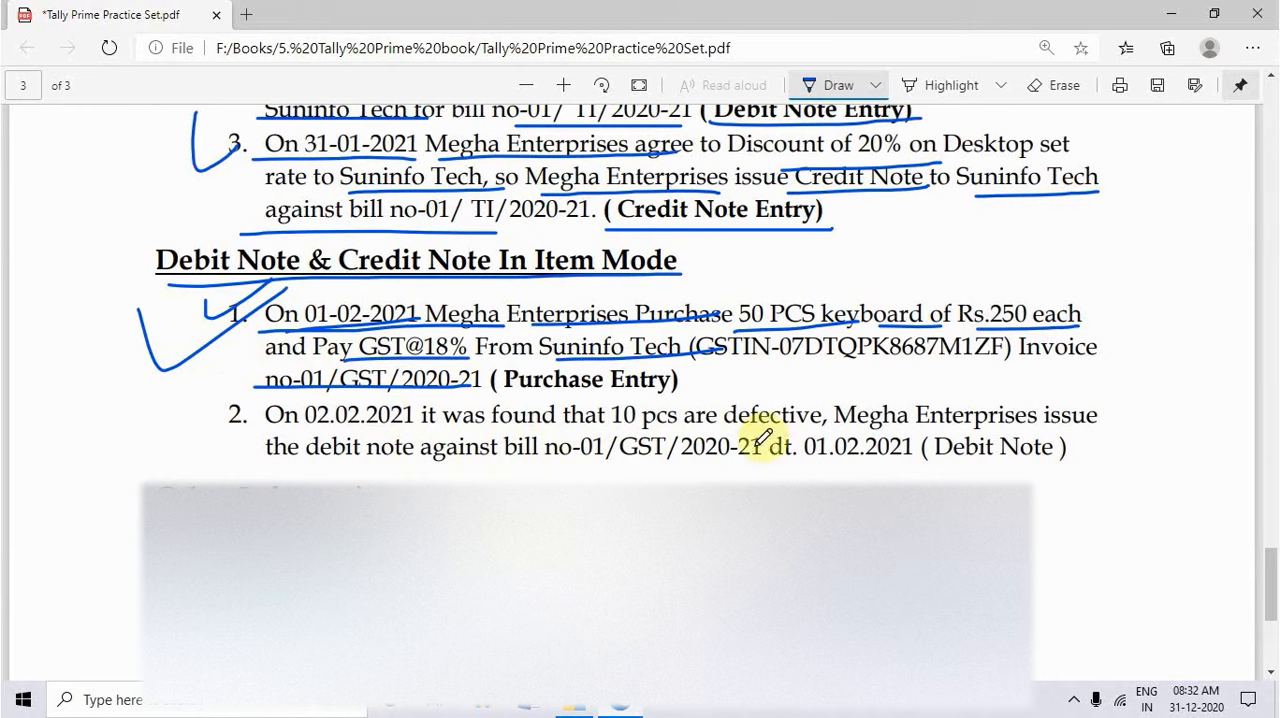
mouse_move(560, 431)
mouse_down()
mouse_move(736, 430)
mouse_move(958, 405)
mouse_up()
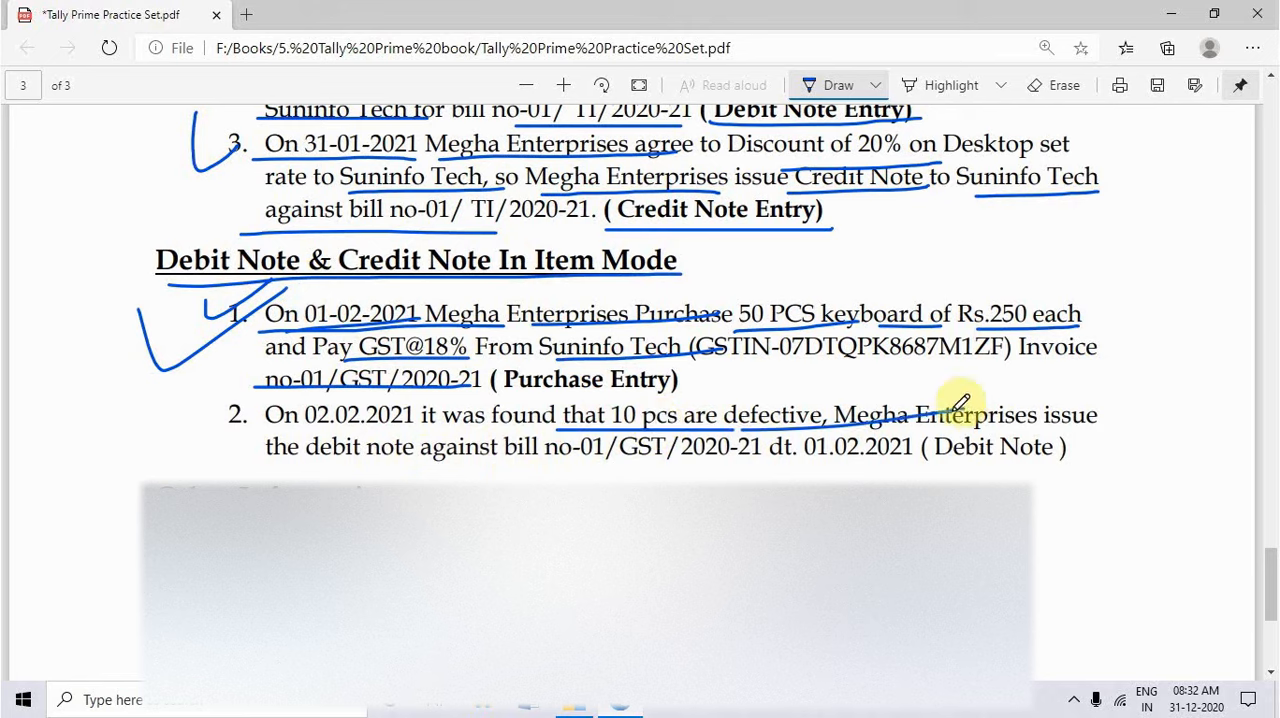
drag(890, 428, 1088, 407)
drag(263, 472, 285, 470)
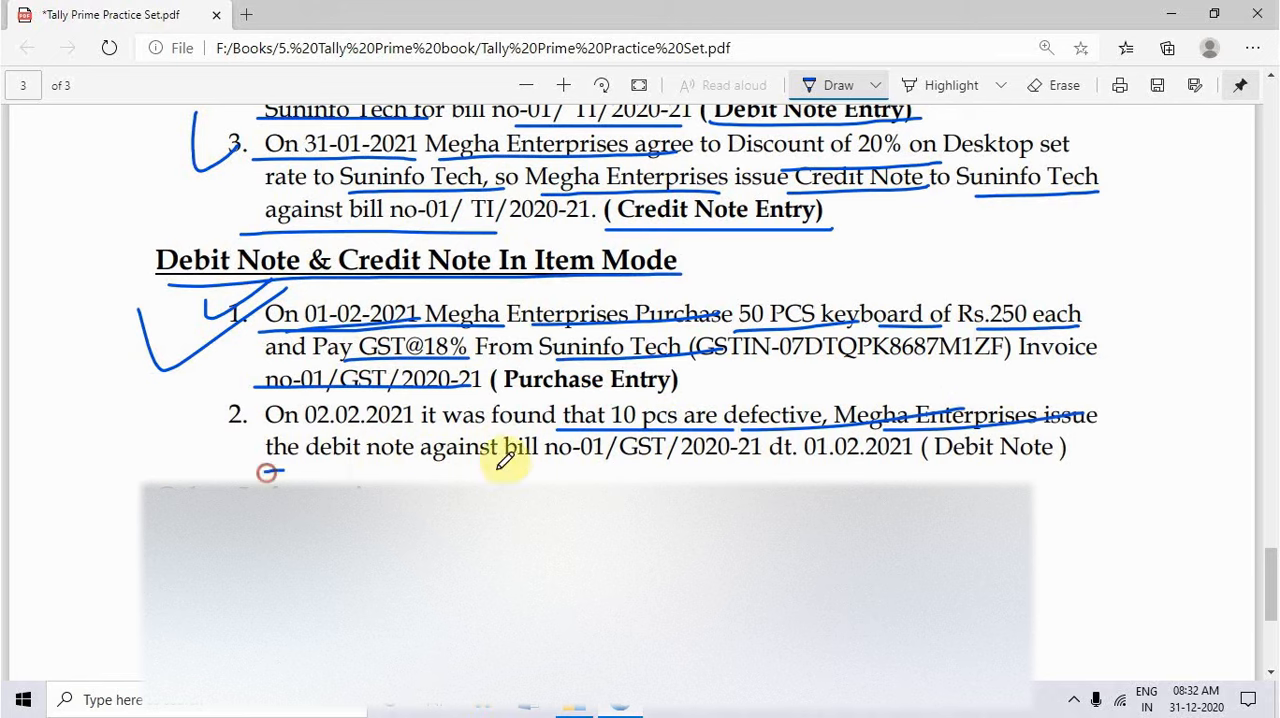
drag(505, 458, 964, 458)
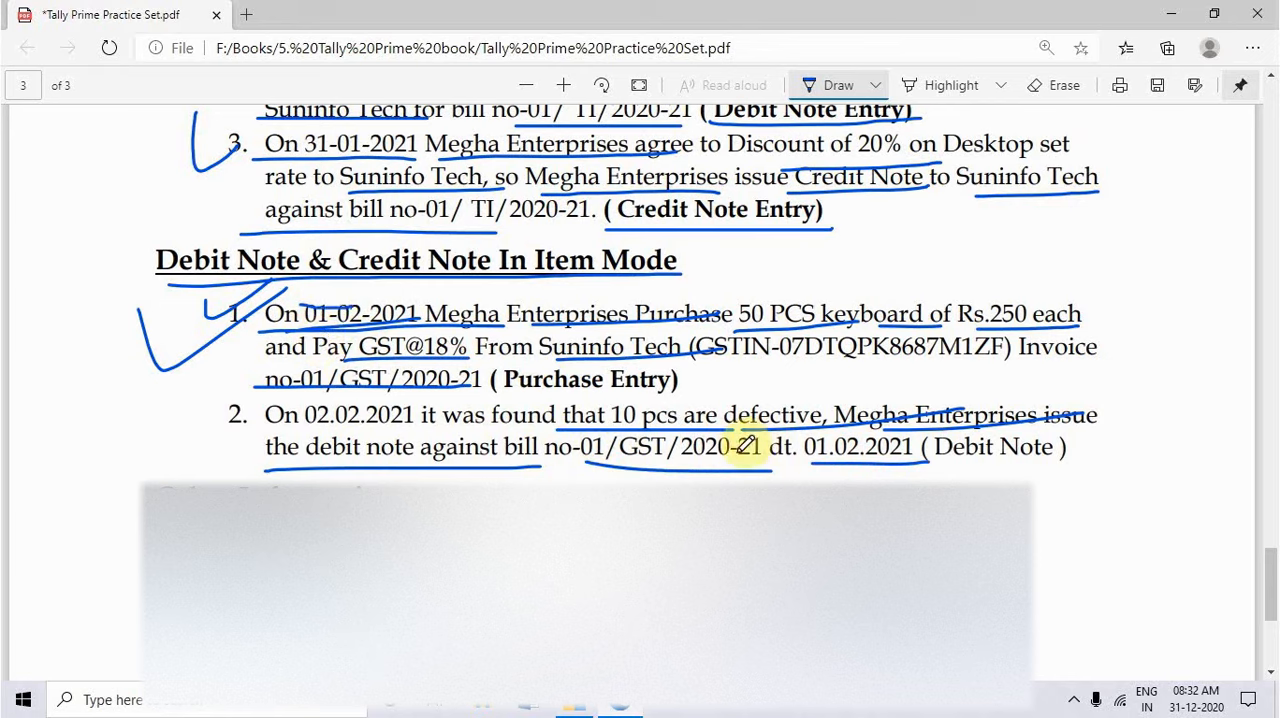
key(alt+Tab)
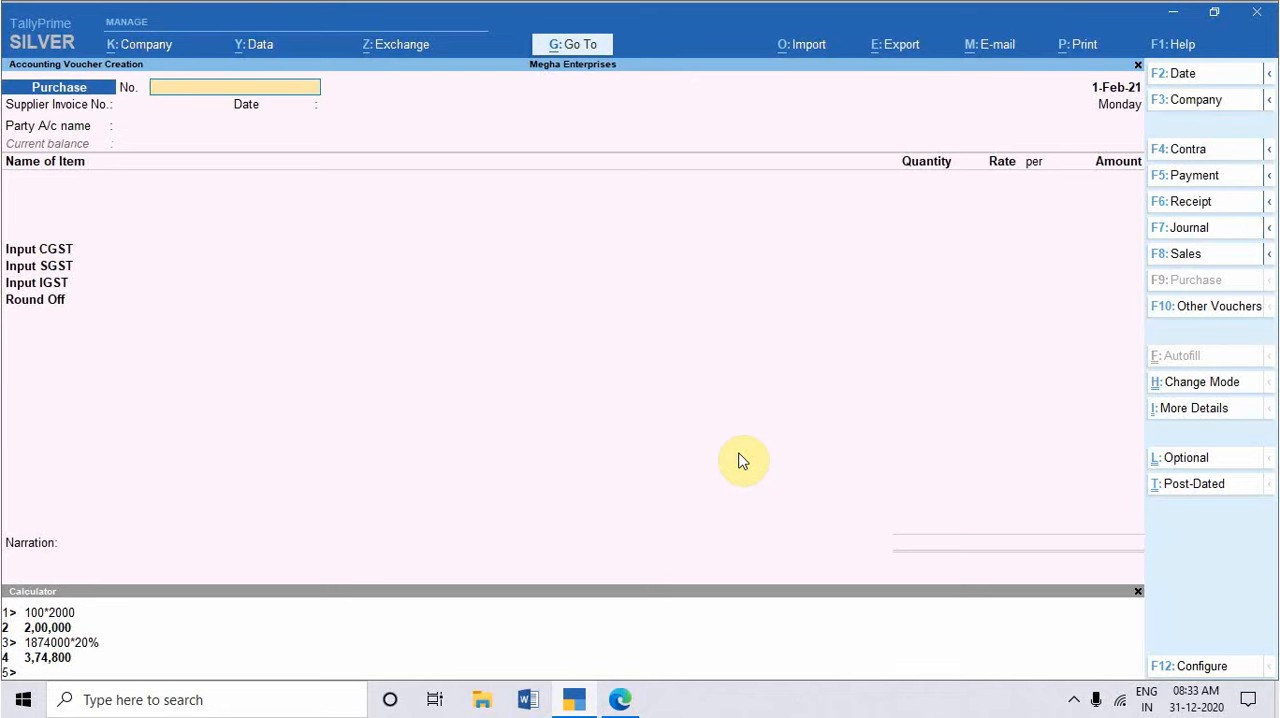
Step: Start a Debit Note for Suninfo Tech with tracking Not Applicable and leave the other dispatch details blank
key(alt+F5)
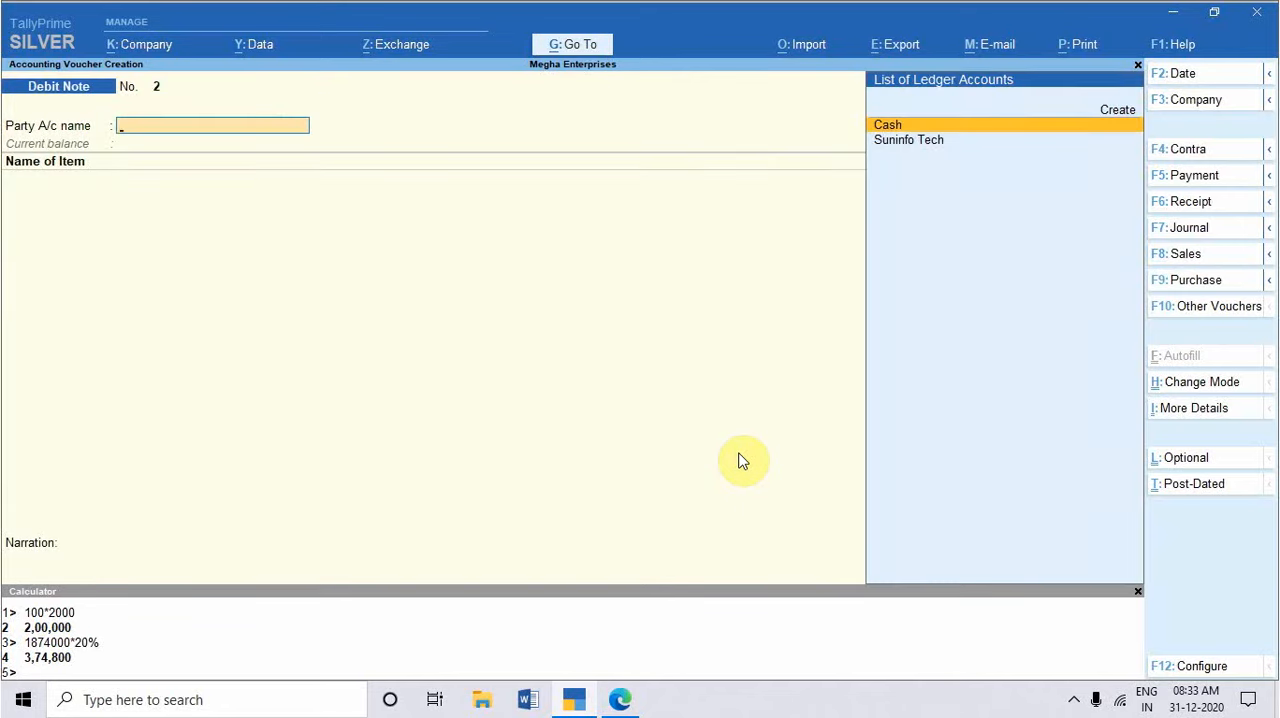
key(Down)
key(Return)
key(Return)
key(Return)
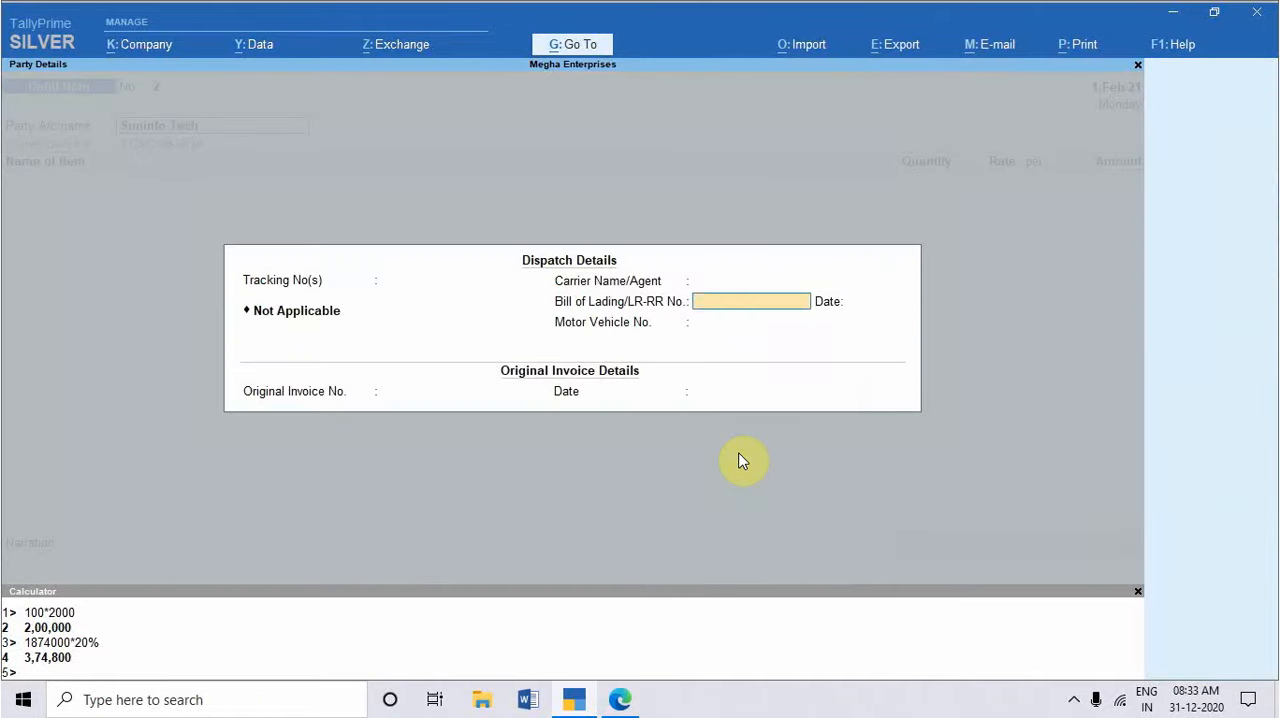
key(Return)
Step: Enter 01/GST/2020-21 dated 1-Feb-21 as the debit note's original invoice and accept the party details
key(Return)
key(Return)
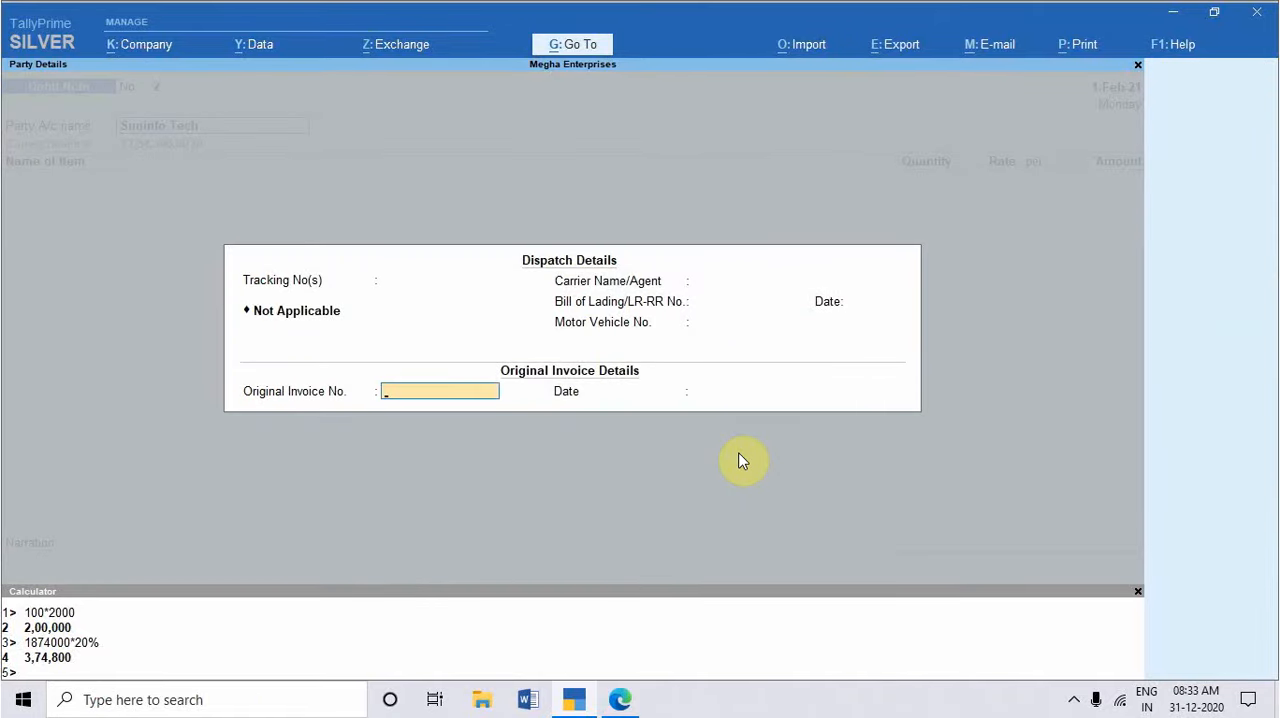
text(01/GST/2020-21)
key(Return)
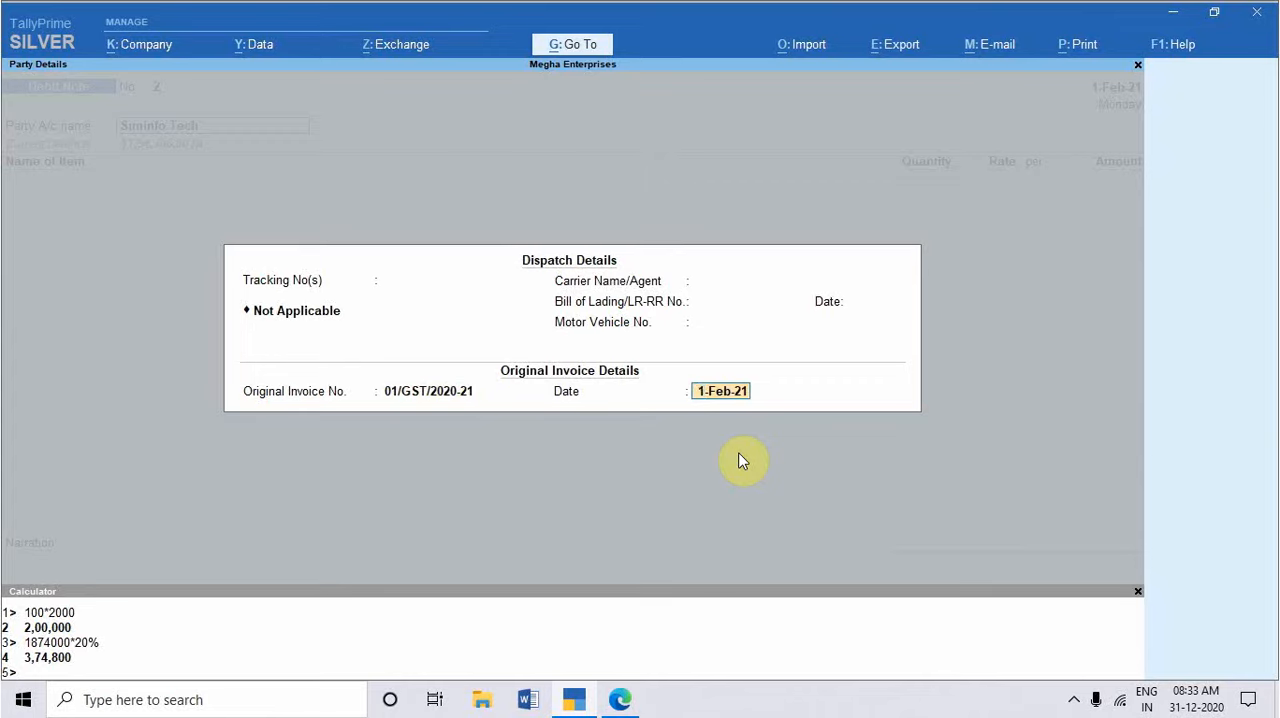
key(Return)
key(Return)
key(Return)
key(Return)
key(Return)
key(Return)
key(Return)
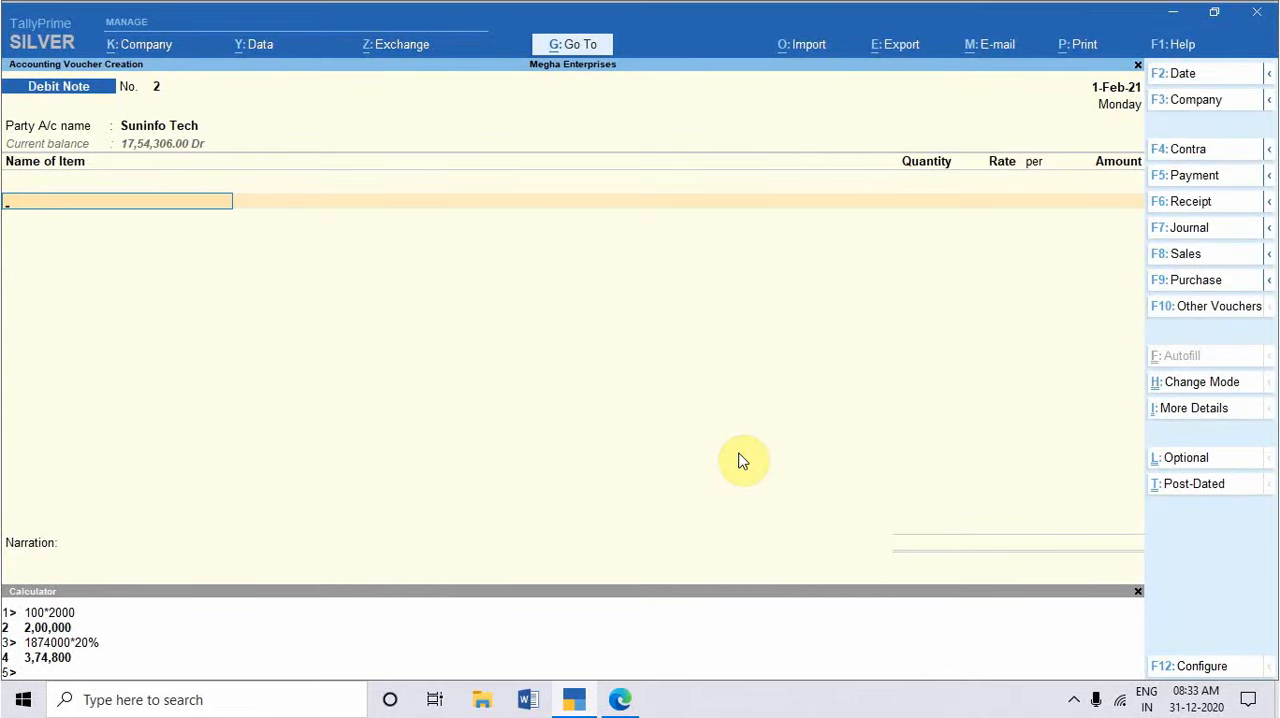
Step: Set the debit note's voucher date to 2-2-2021
key(F2)
text(2)
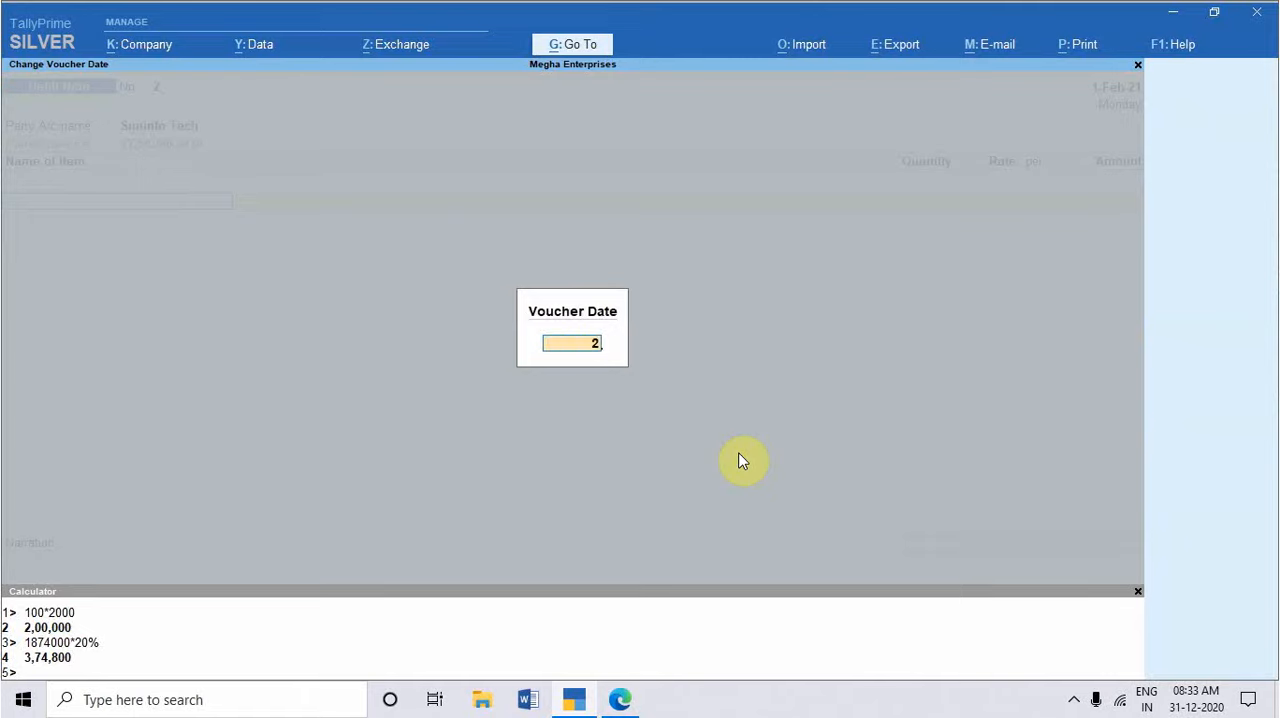
text(-2-2021)
key(Return)
Step: Add the Keyboard stock item to the debit note without a description, with its tracking number as Not Applicable
key(BackSpace)
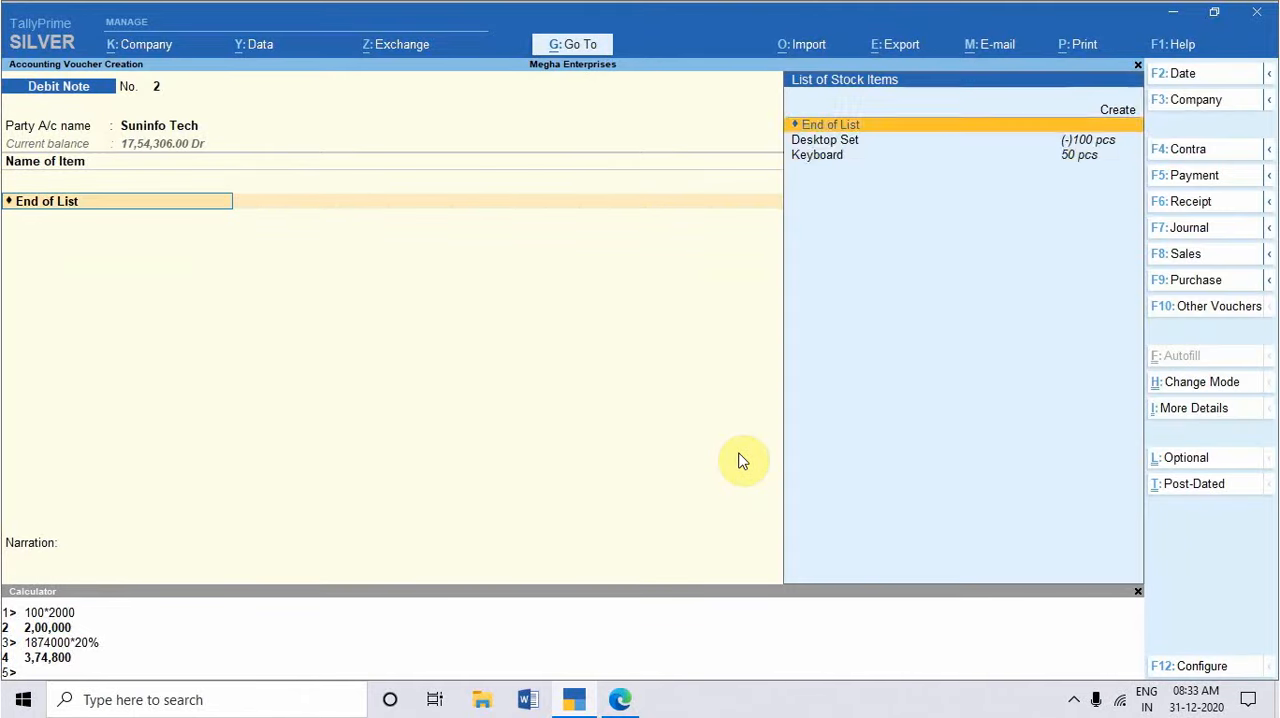
key(Down)
key(Down)
key(Return)
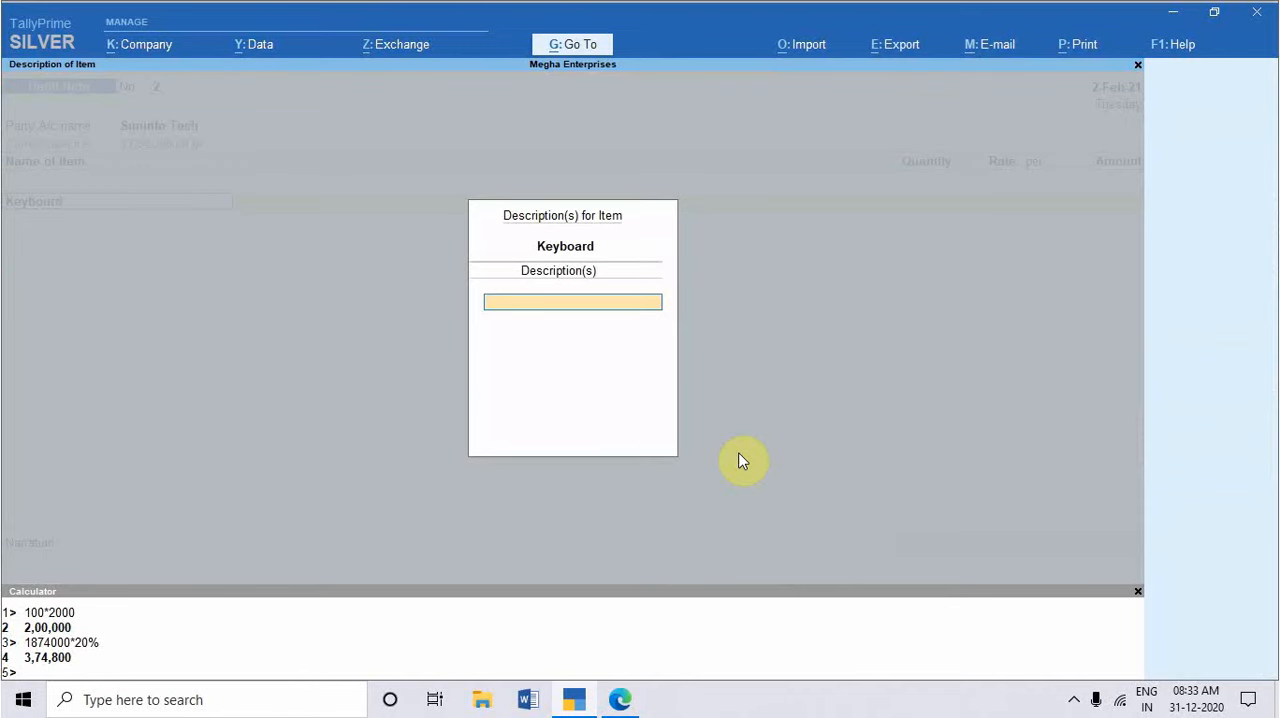
key(Return)
Step: Enter a quantity of 10 pcs for the keyboard and accept the 250.00 per pcs rate
key(Return)
text(1)
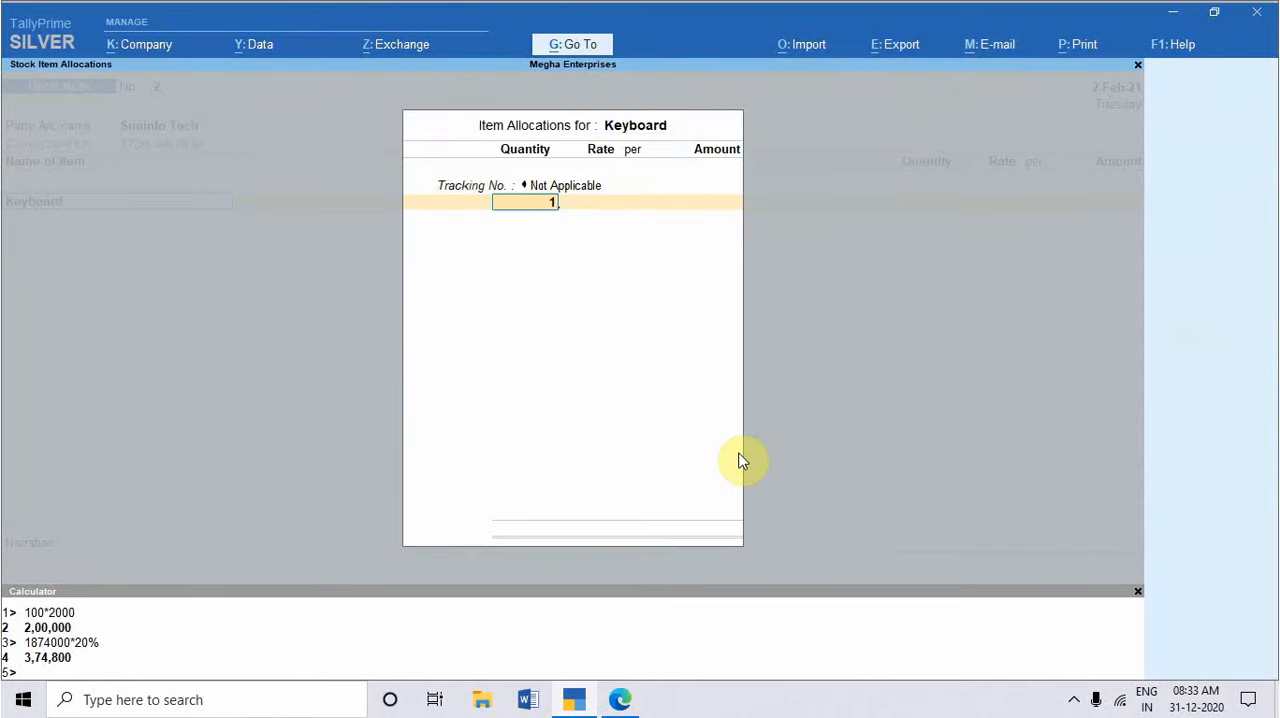
text(0)
key(Return)
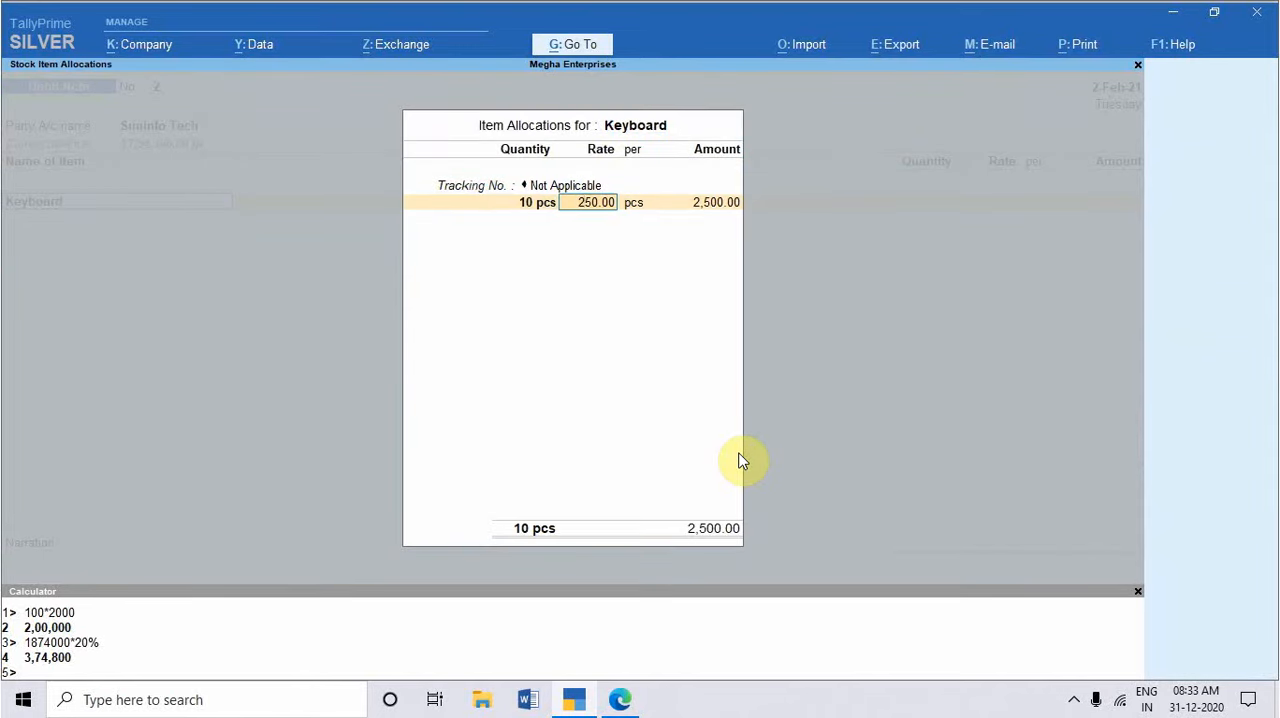
key(Return)
Step: Allocate the keyboard's 2,500.00 to the Purchase Account ledger in the accounting details
key(Return)
key(Return)
key(Return)
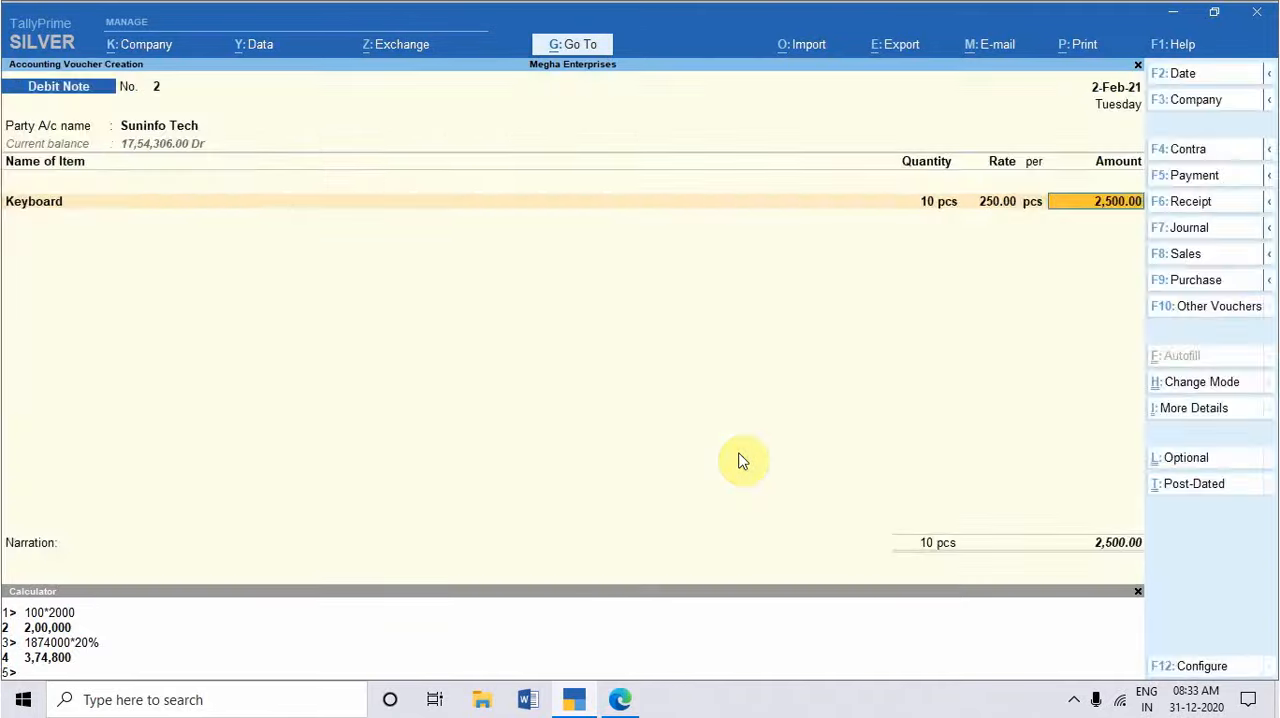
key(Return)
key(Return)
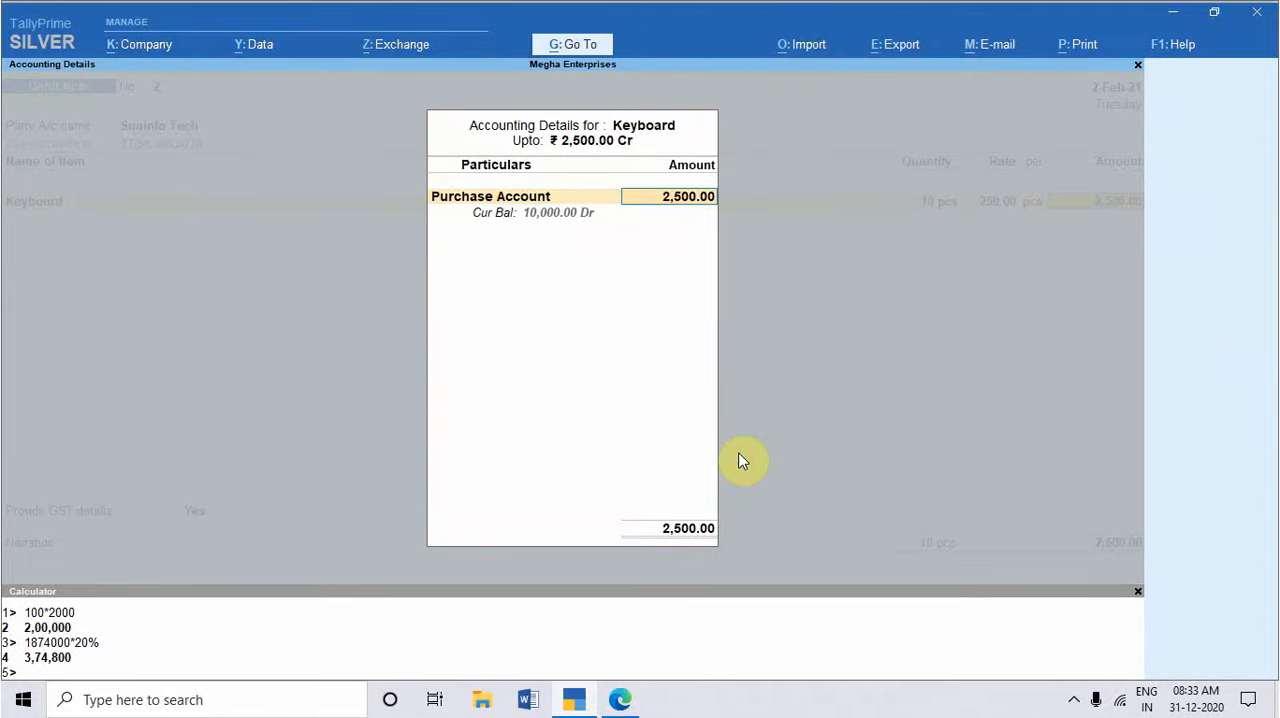
key(Return)
key(Return)
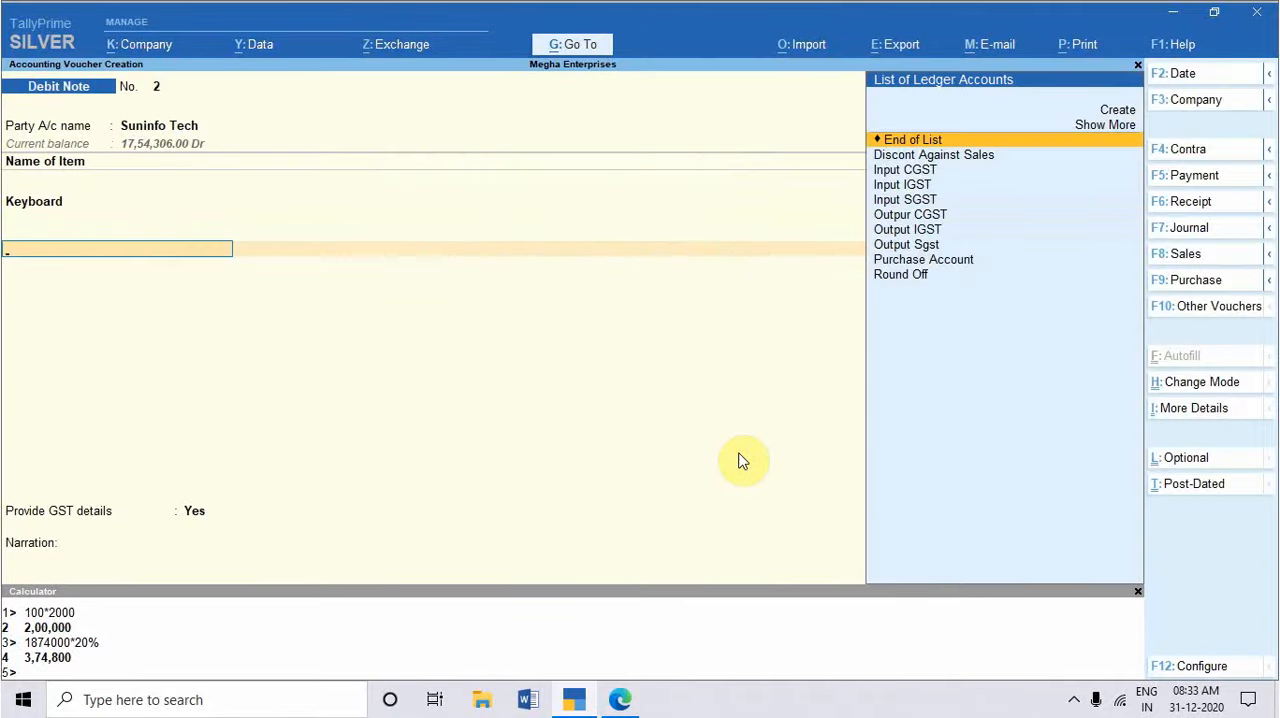
Step: Add the Input IGST ledger to the debit note with its calculated tax amount and end the ledger list
text(Input)
key(Down)
key(Down)
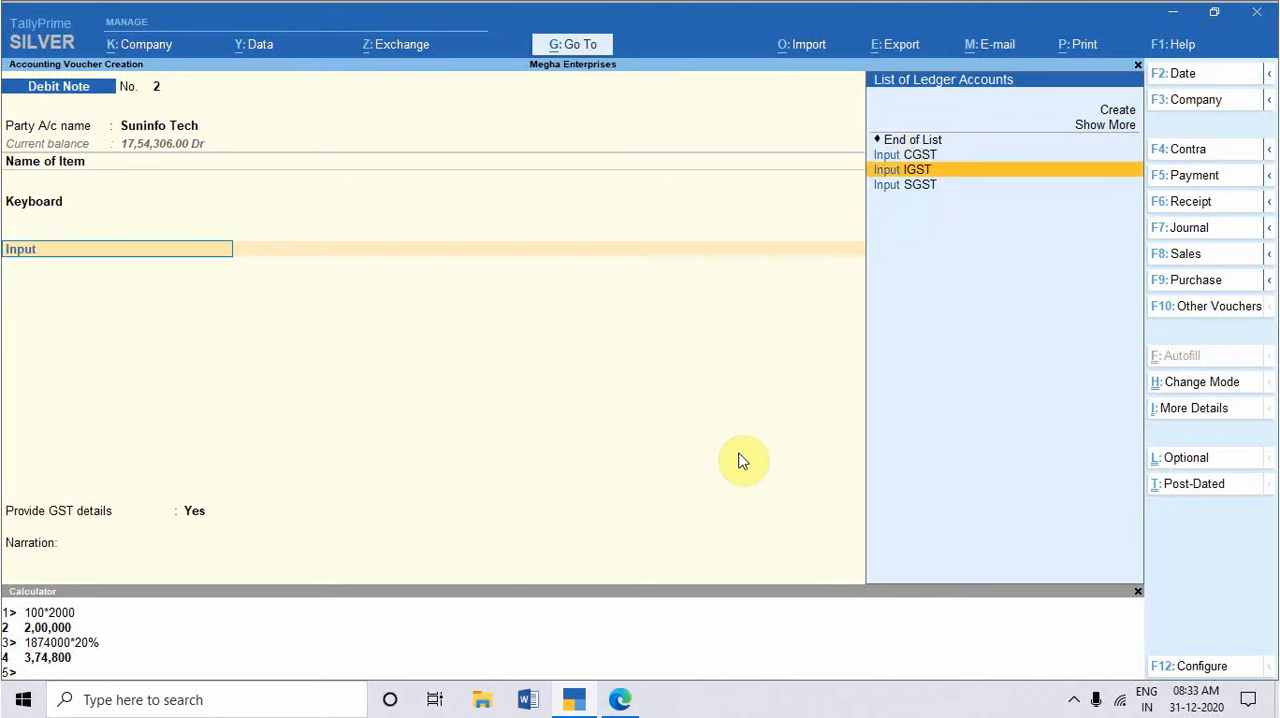
key(Return)
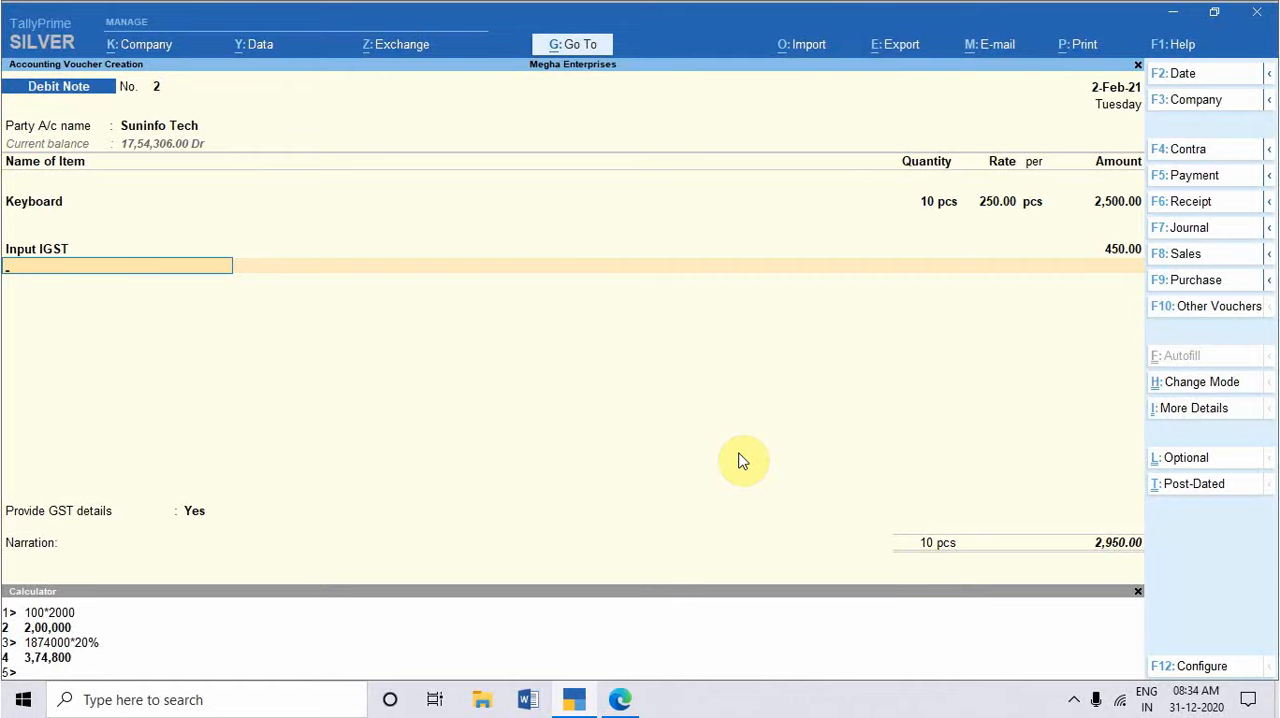
key(Return)
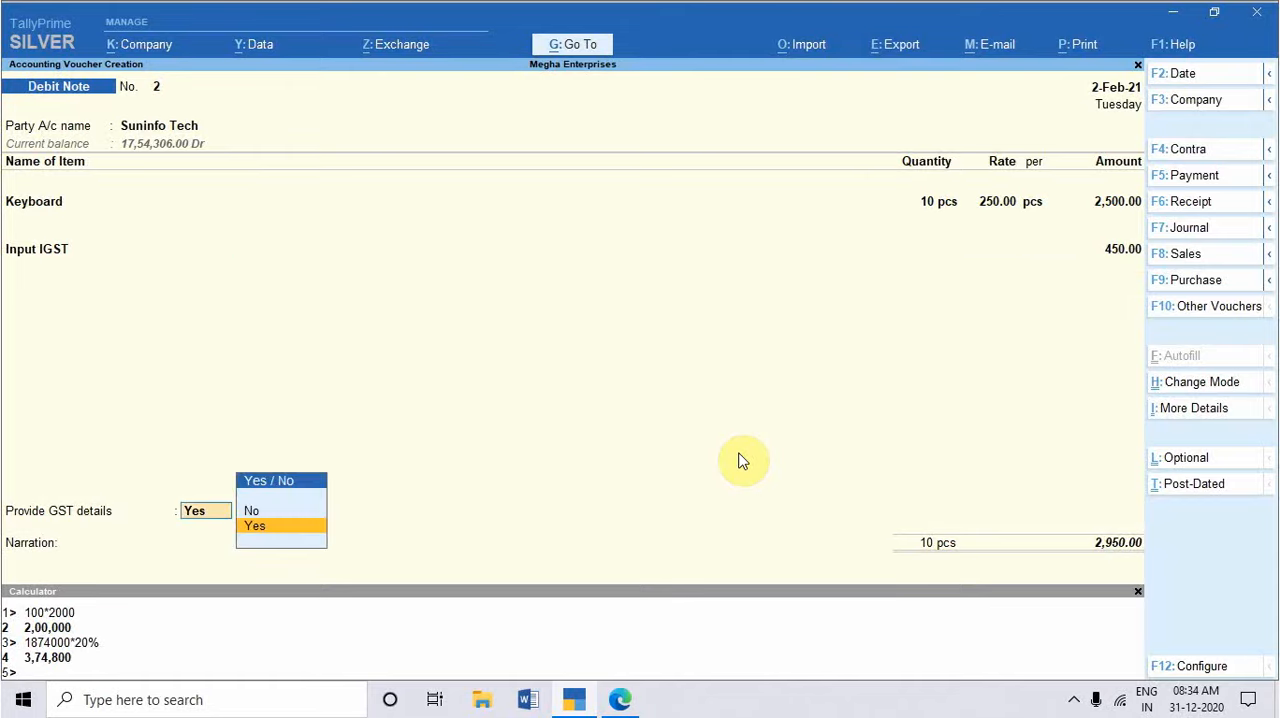
Step: Provide GST details with 01-Sales Return as the reason for issuing the note, leaving the supplier's note number and date blank
key(Return)
key(Down)
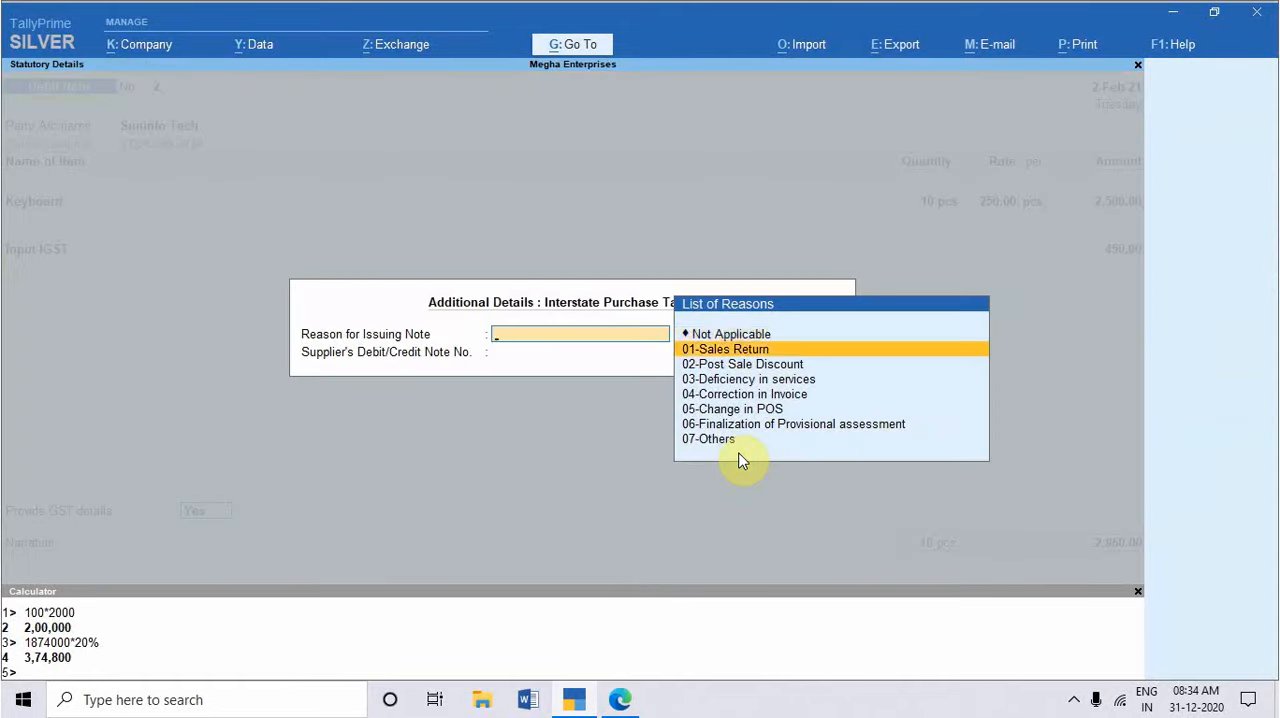
key(Return)
key(Return)
key(BackSpace)
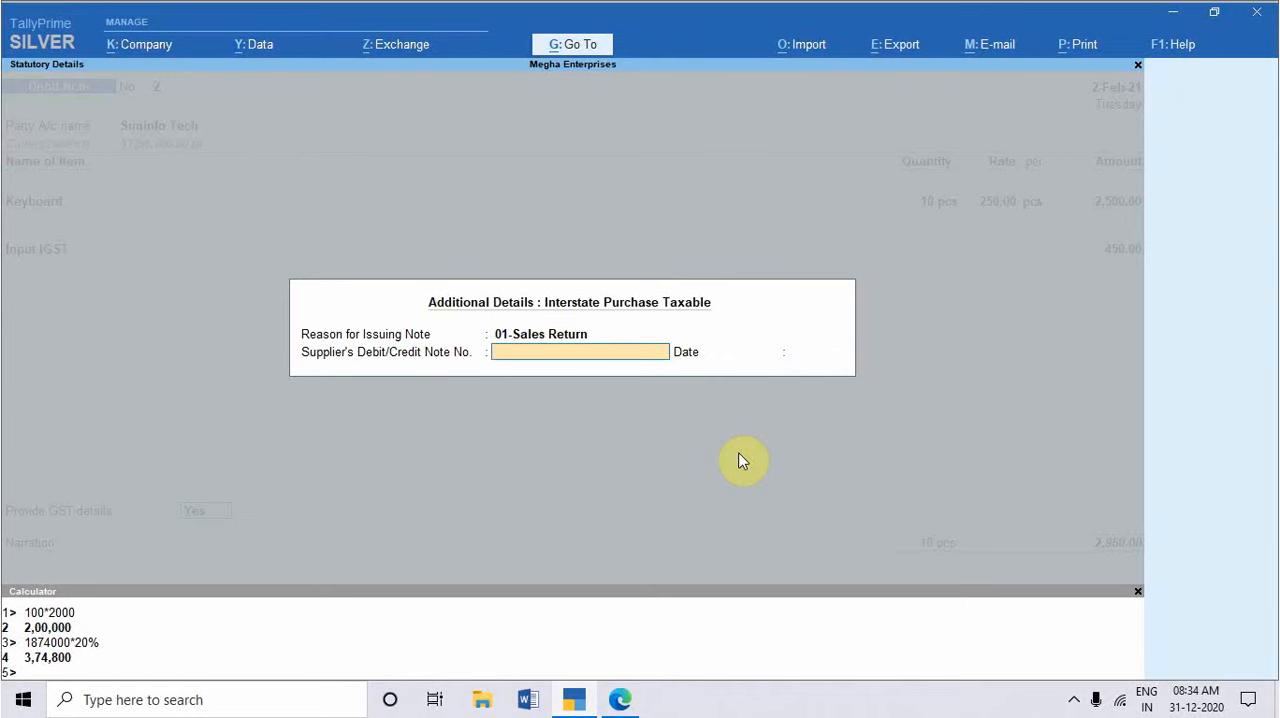
key(Return)
Step: Adjust the debit note's amount as Agst Ref in Suninfo Tech's bill-wise details and save the voucher without a narration
key(Return)
key(Return)
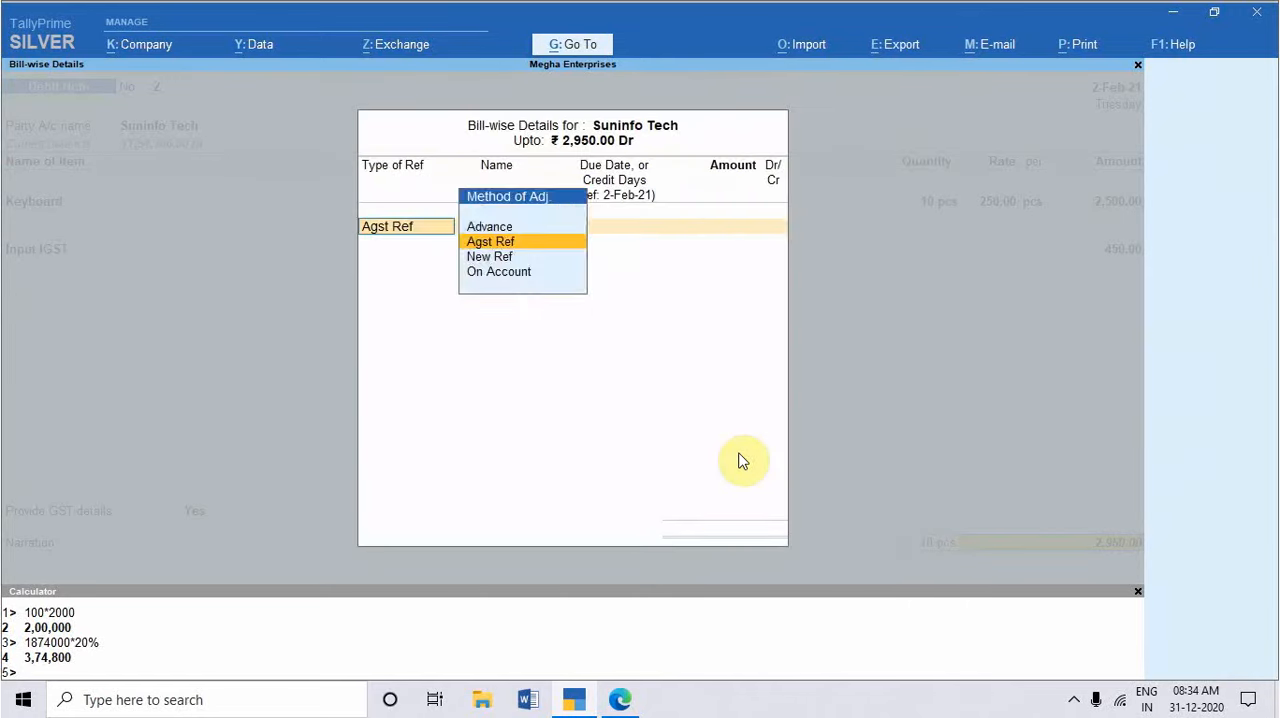
key(Return)
key(Return)
key(Return)
key(Return)
key(Return)
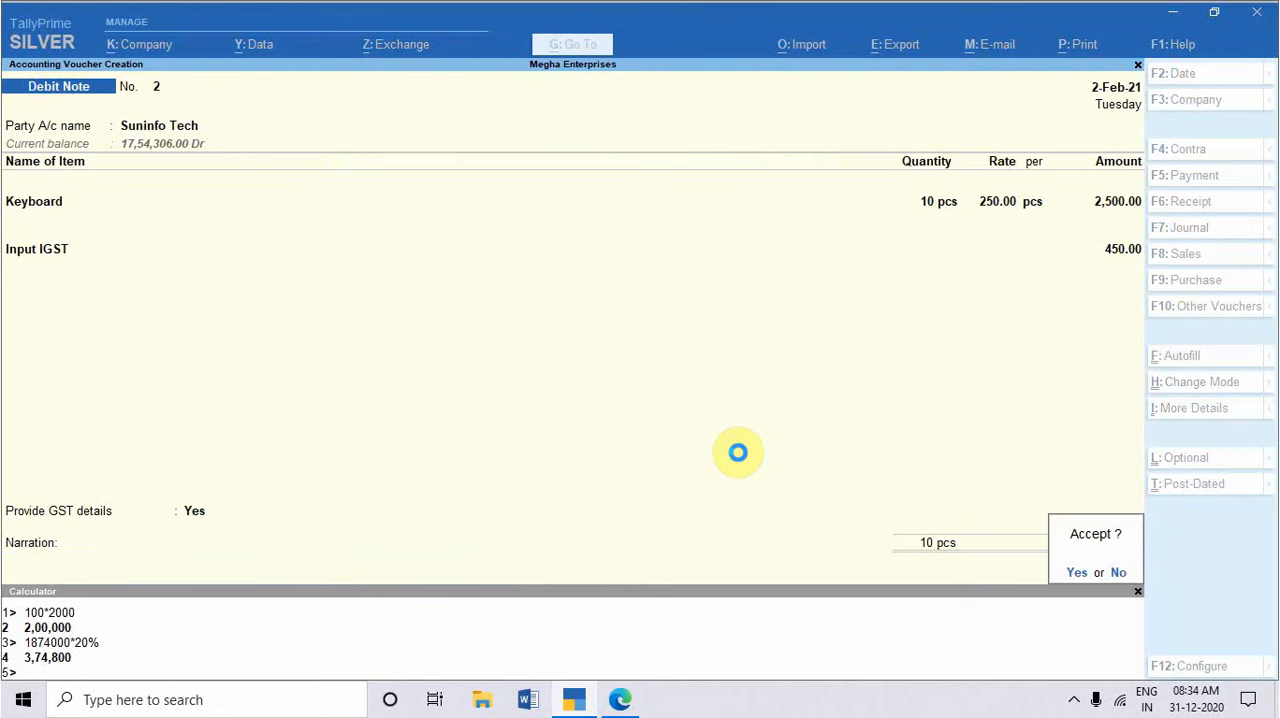
key(Return)
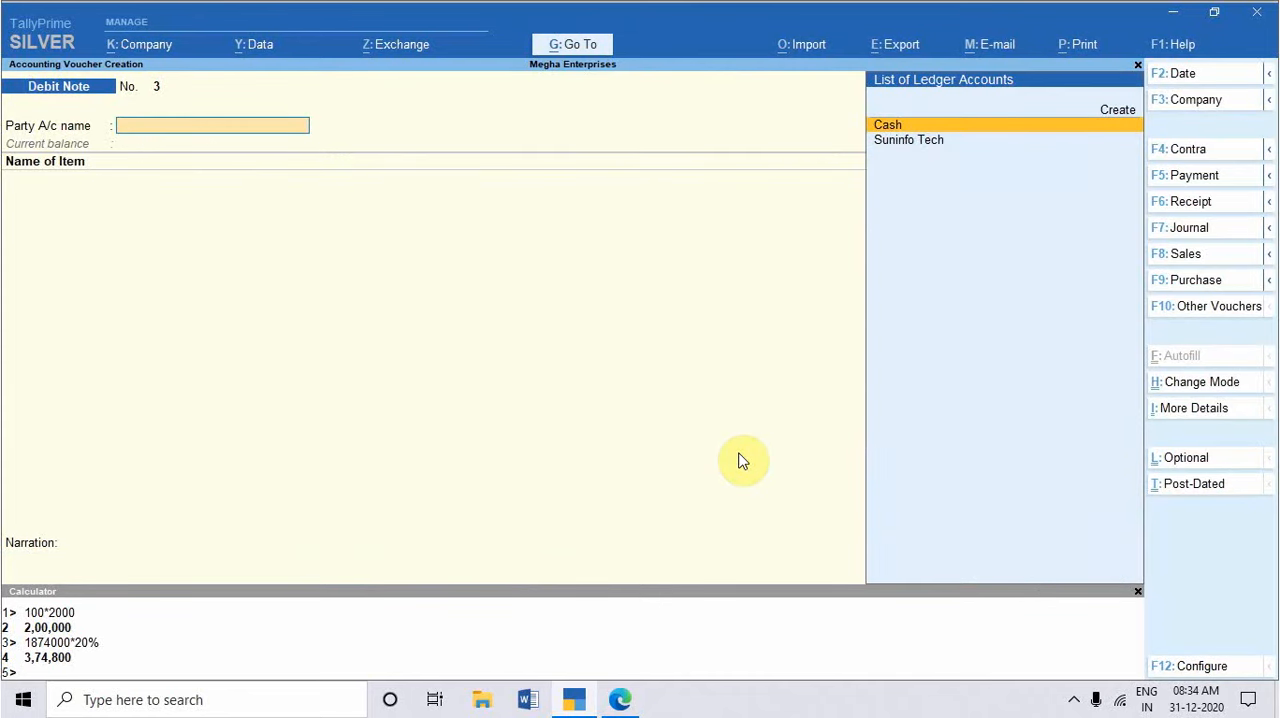
Step: Reopen the saved keyboard debit note and underline "(Debit Note)" in the second item mode exercise of the practice set PDF
key(Page_Up)
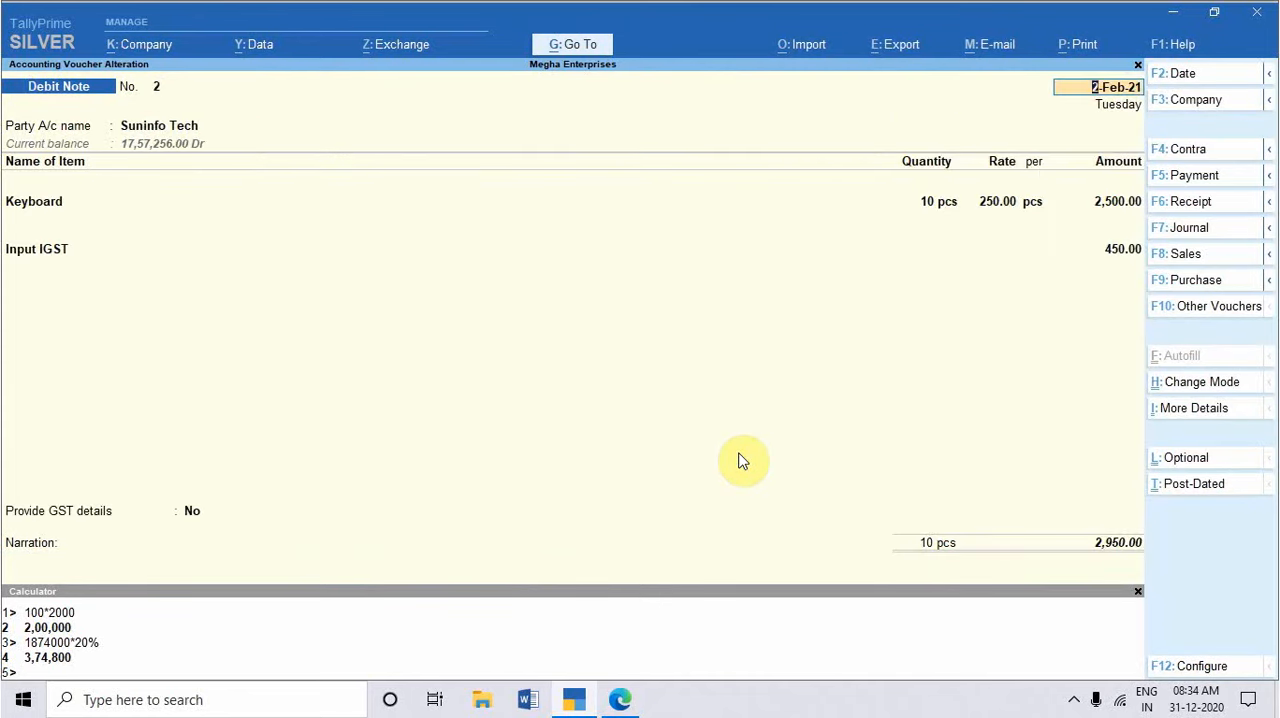
key(alt+Tab)
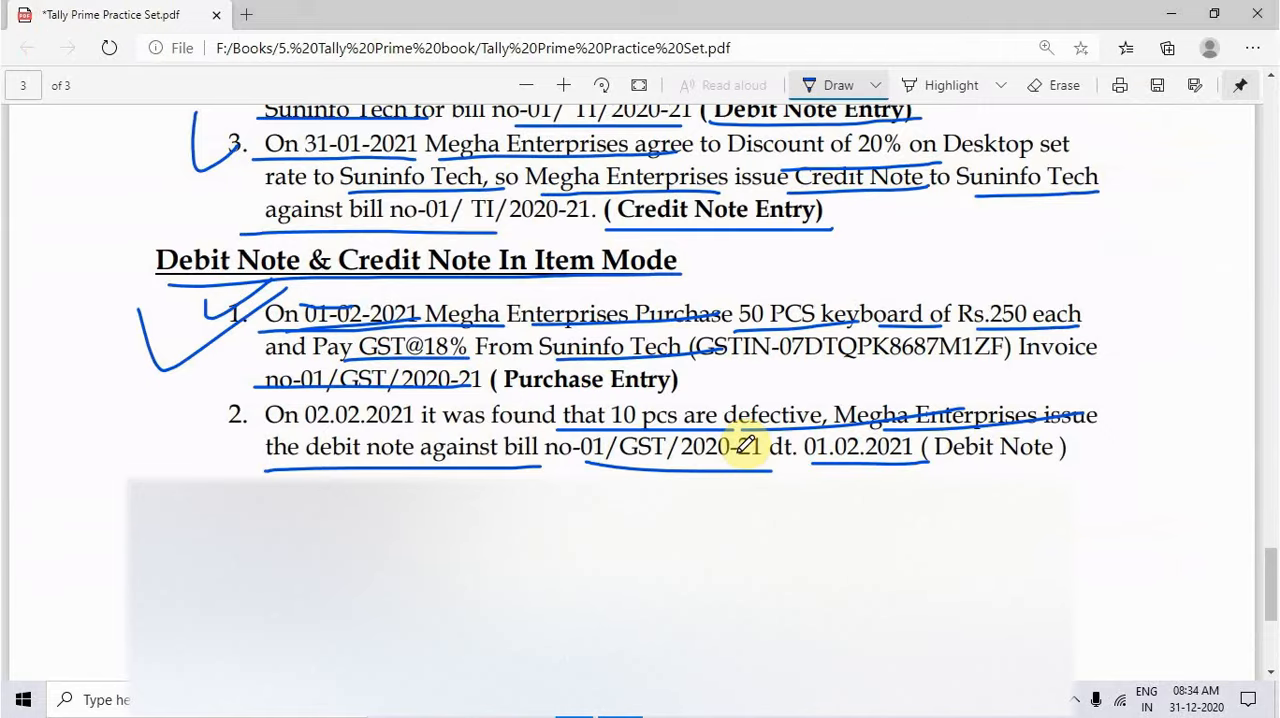
scroll(775, 465, down, 3)
scroll(766, 463, up, 3)
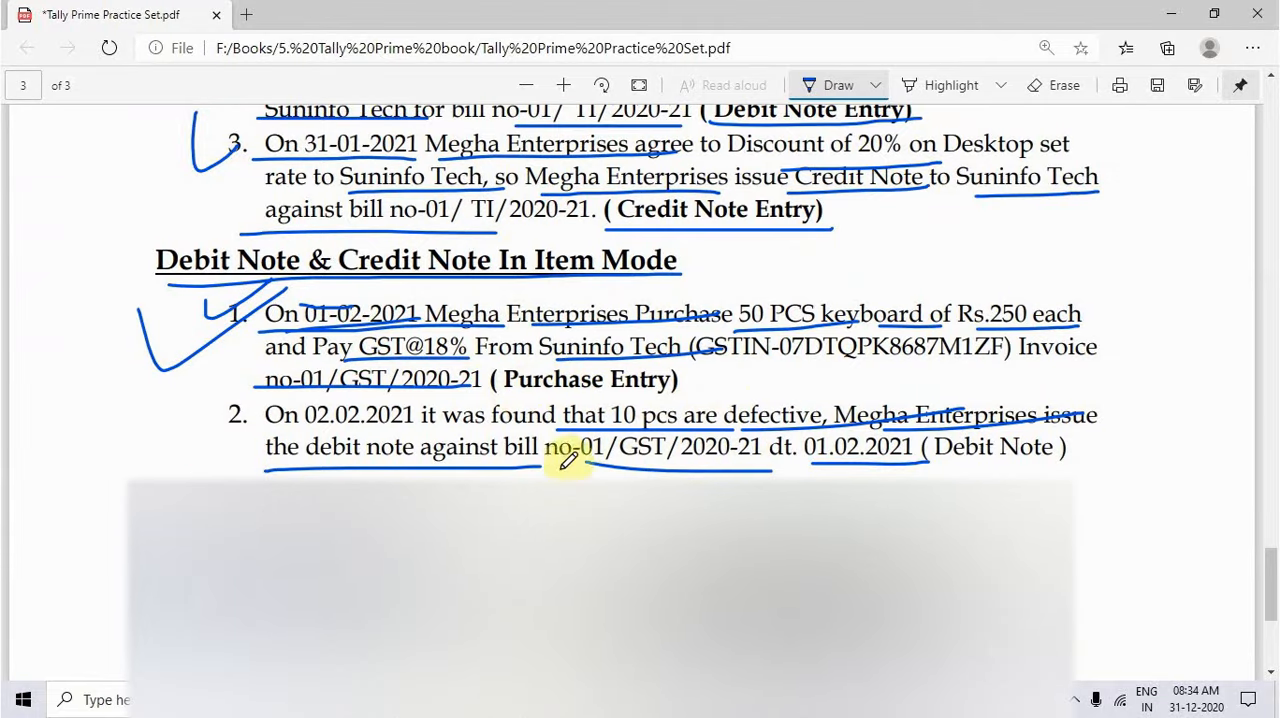
drag(919, 467, 1104, 451)
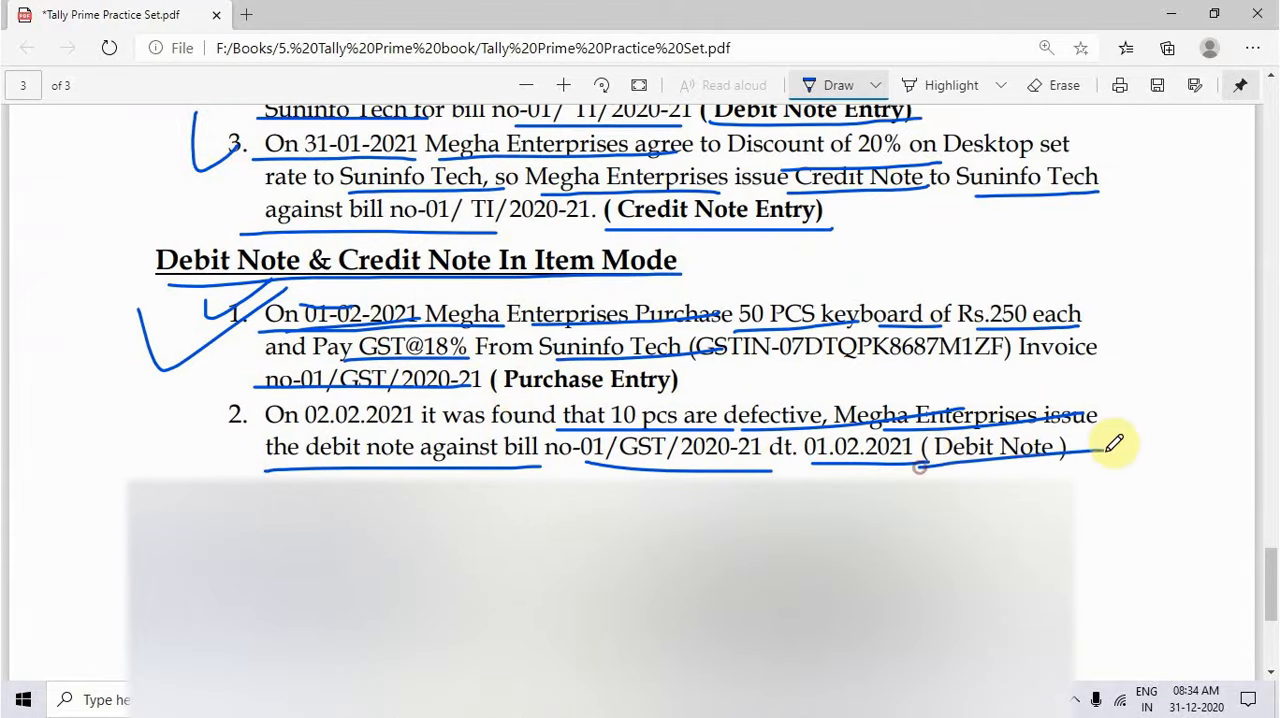
scroll(634, 540, down, 2)
scroll(634, 540, up, 1)
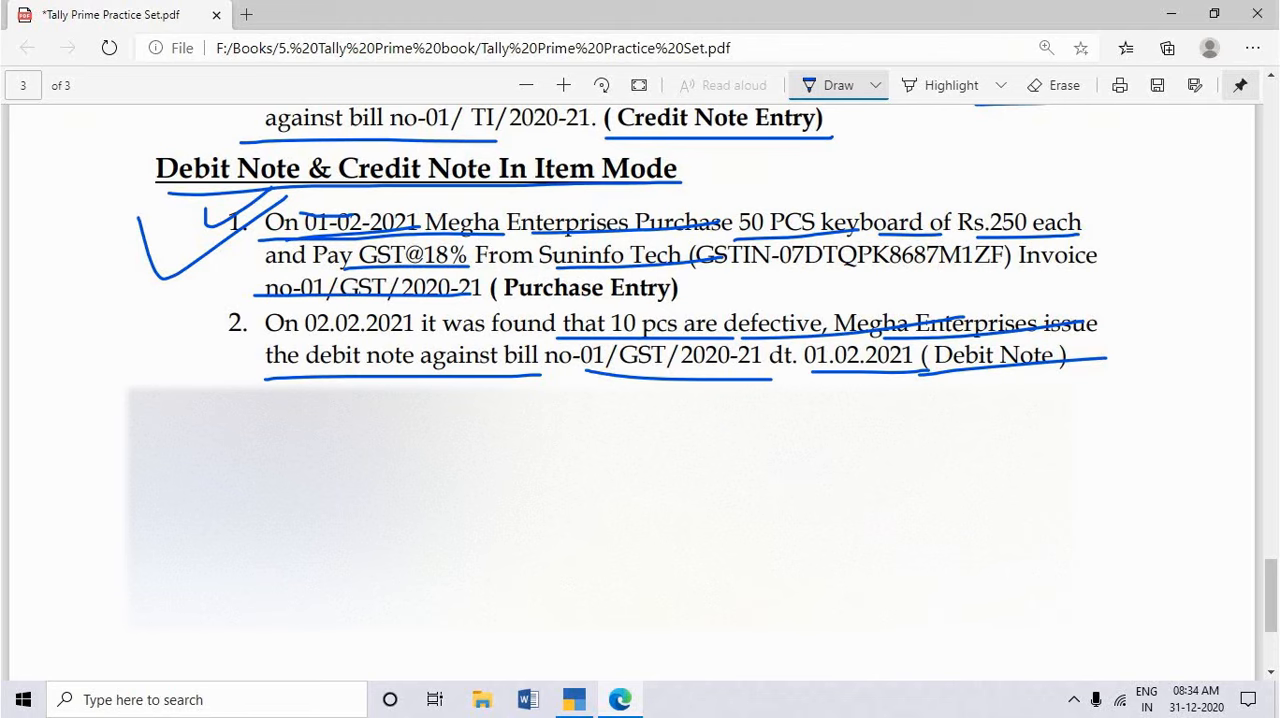
Step: Switch back to TallyPrime and open Suninfo Tech's ledger vouchers with the period starting on 1-4-20
key(alt+Tab)
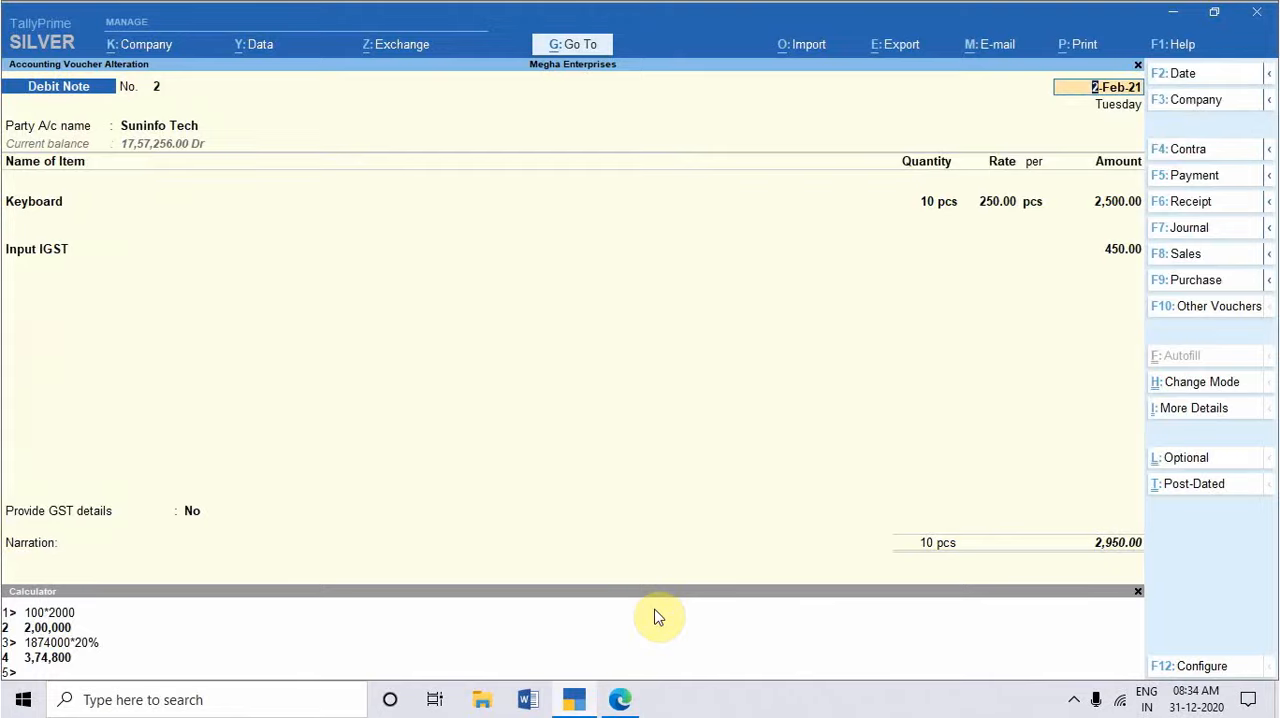
key(Escape)
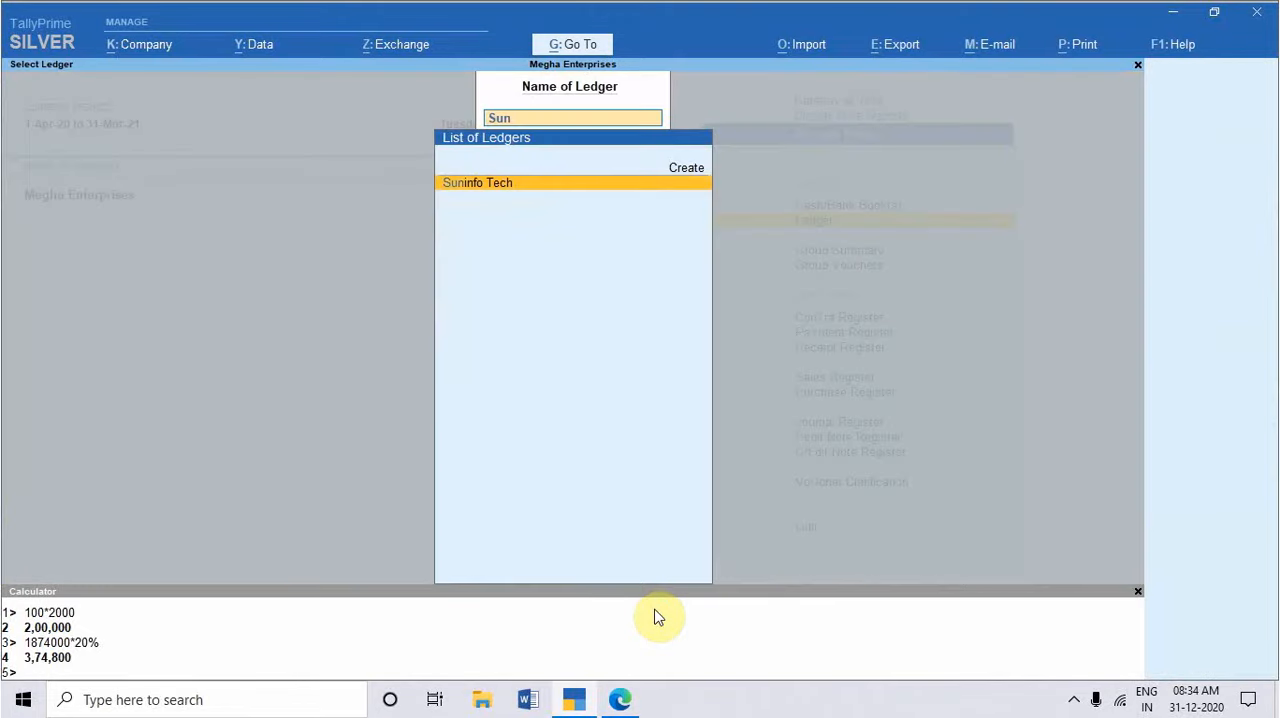
key(Return)
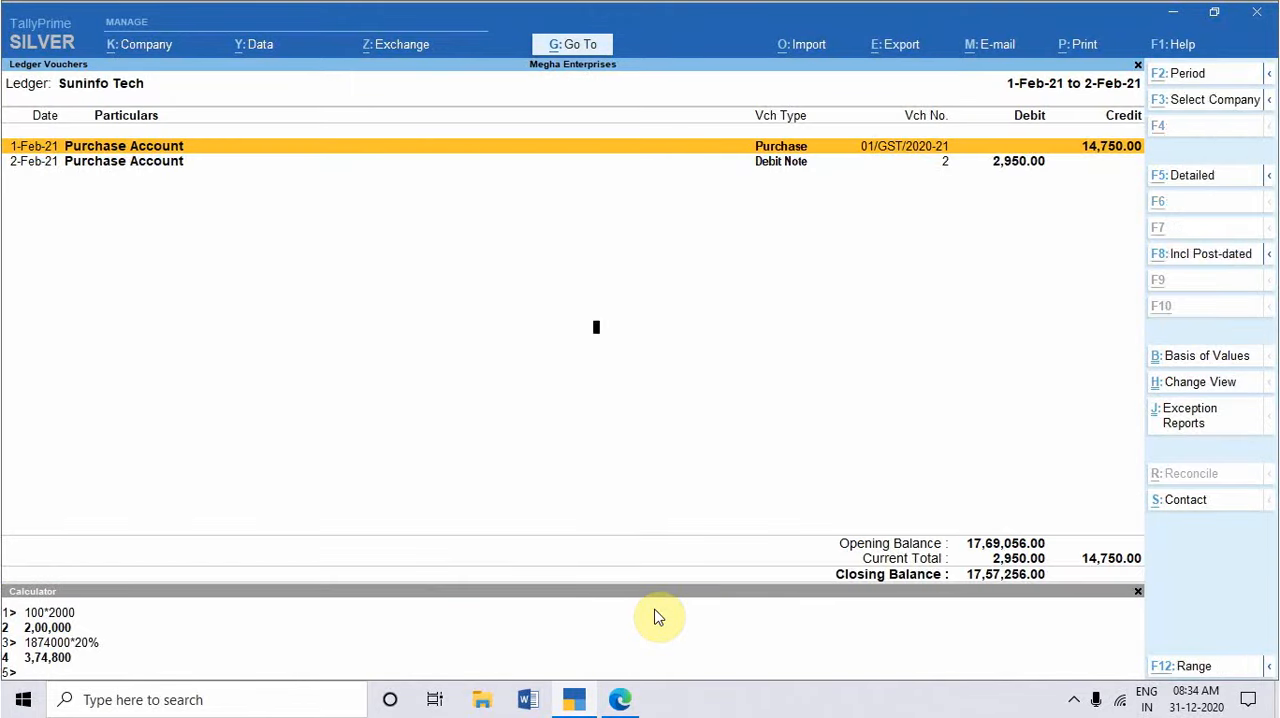
key(alt+F2)
text(1-4-20)
key(Return)
key(Return)
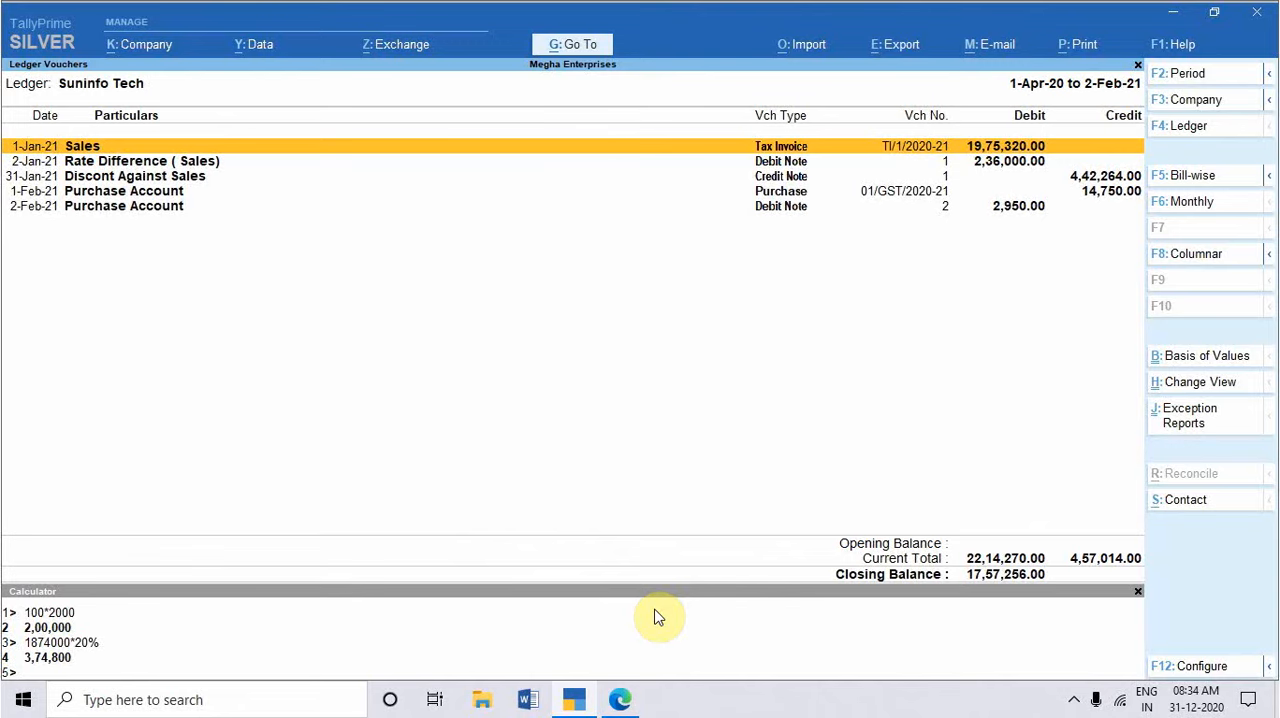
Step: Review the sales, debit note, credit note and purchase entries in Suninfo Tech's ledger from first to last and back
key(Down)
key(Down)
key(Down)
key(Down)
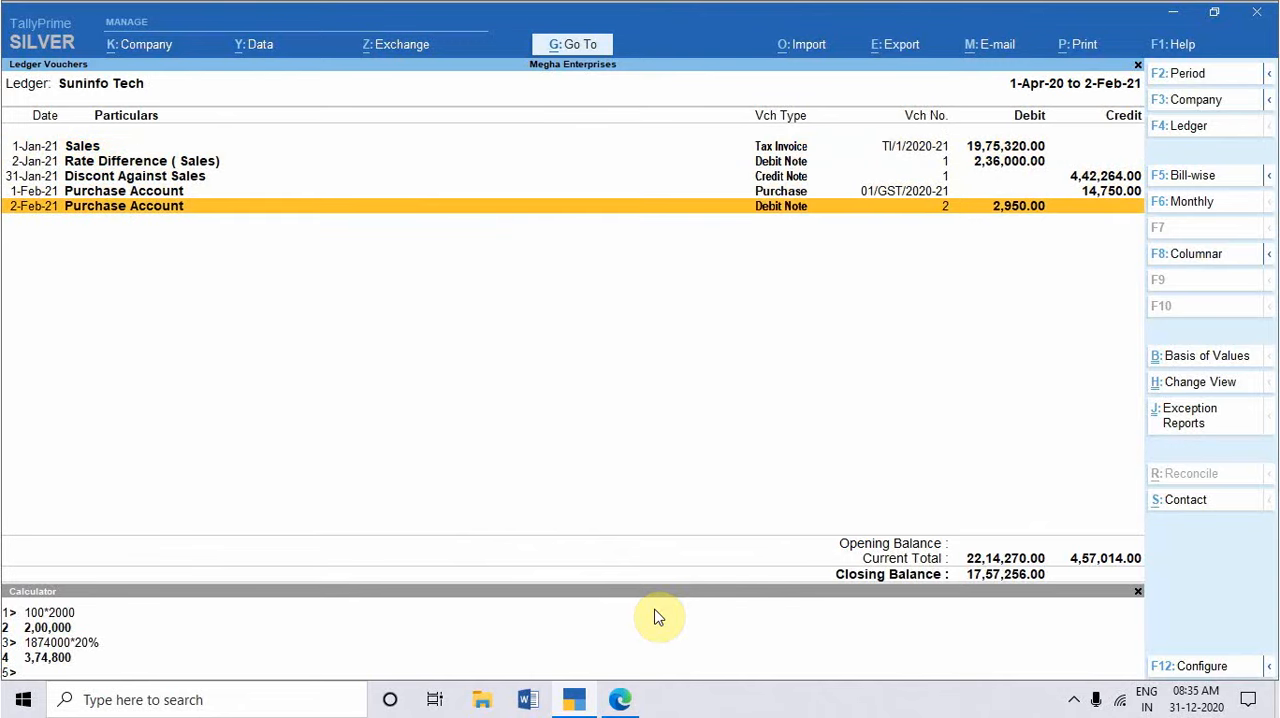
key(Up)
key(Up)
key(Up)
key(Up)
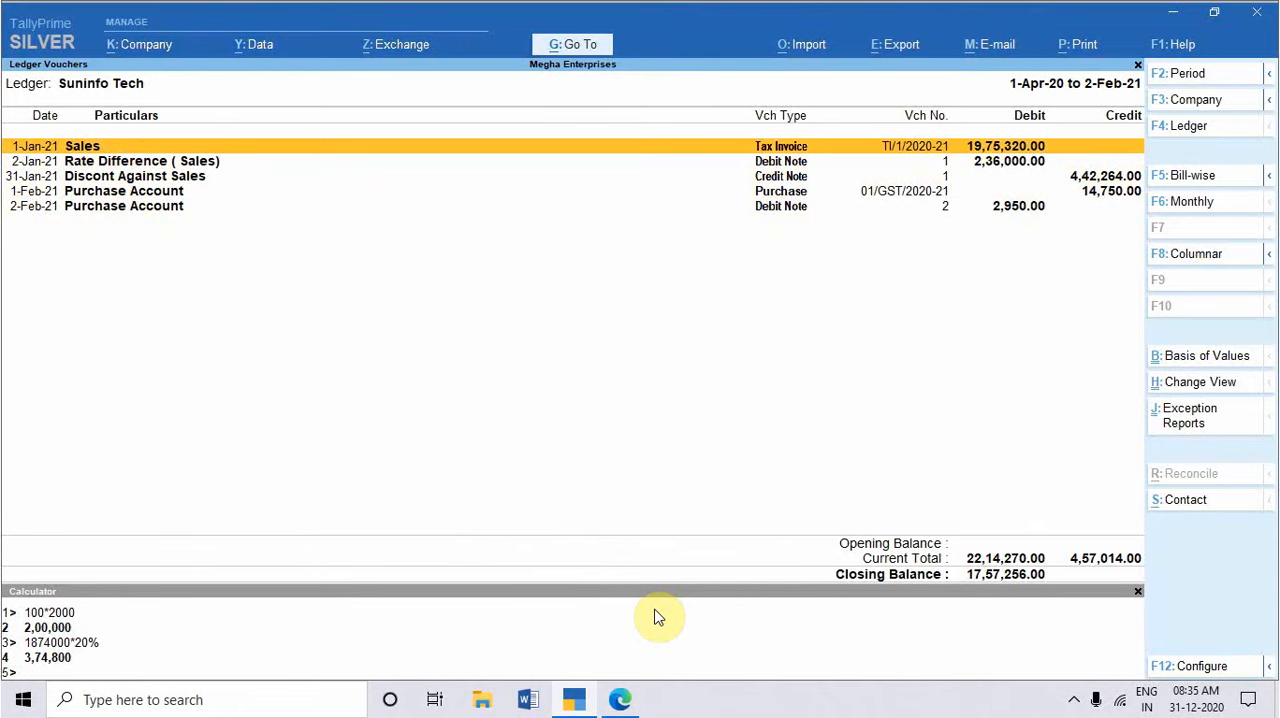